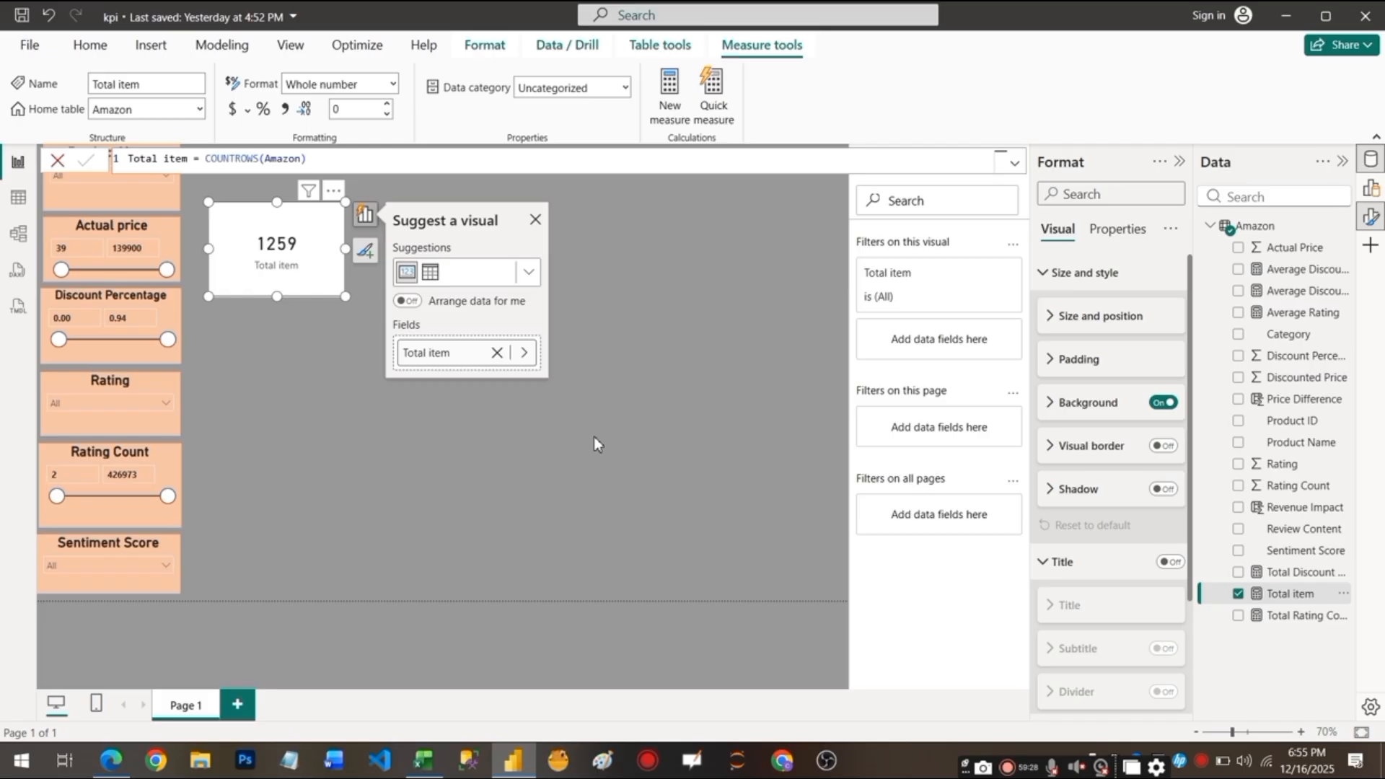
Move the Total item card up beside the Product Name slicer and shrink it into a compact, low card.
left_click(594, 443)
left_click(321, 256)
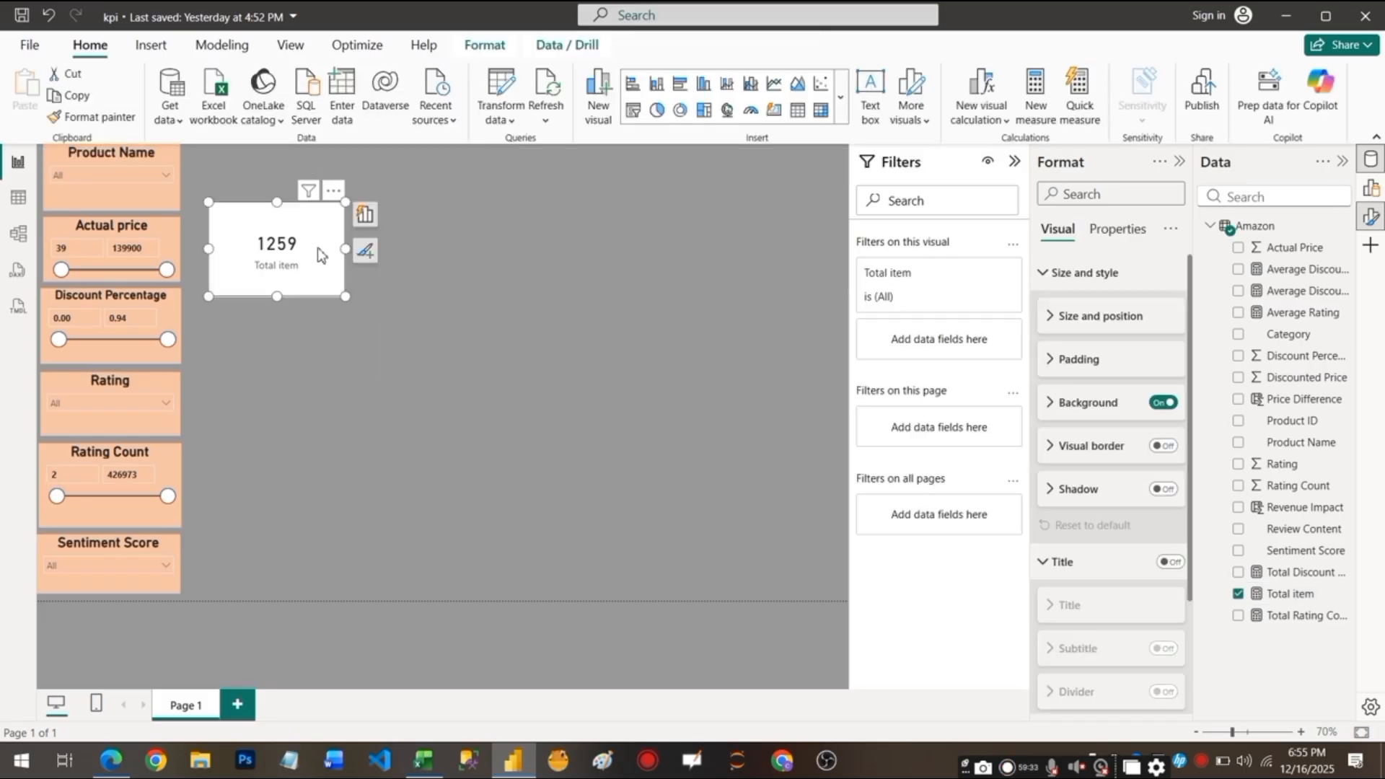
left_click_drag(321, 256, 312, 207)
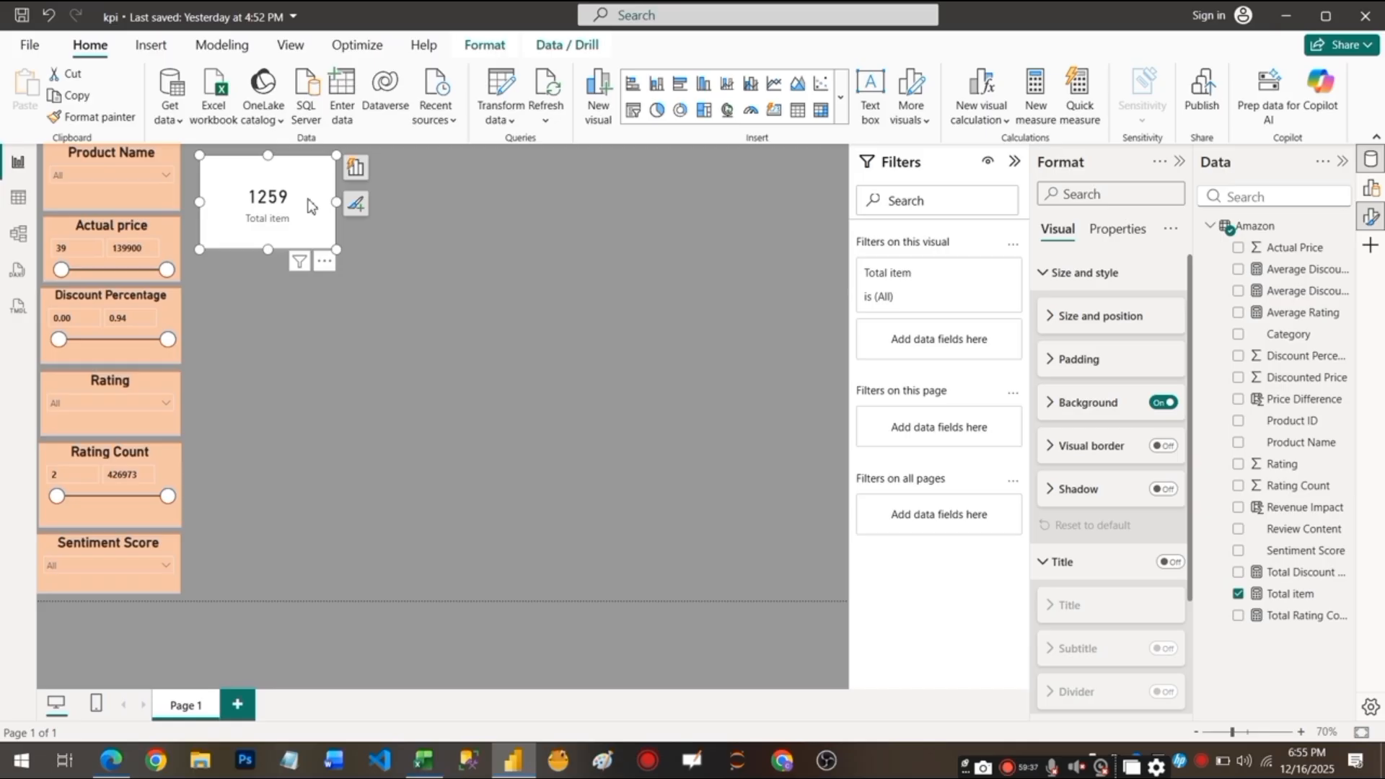
left_click(1074, 358)
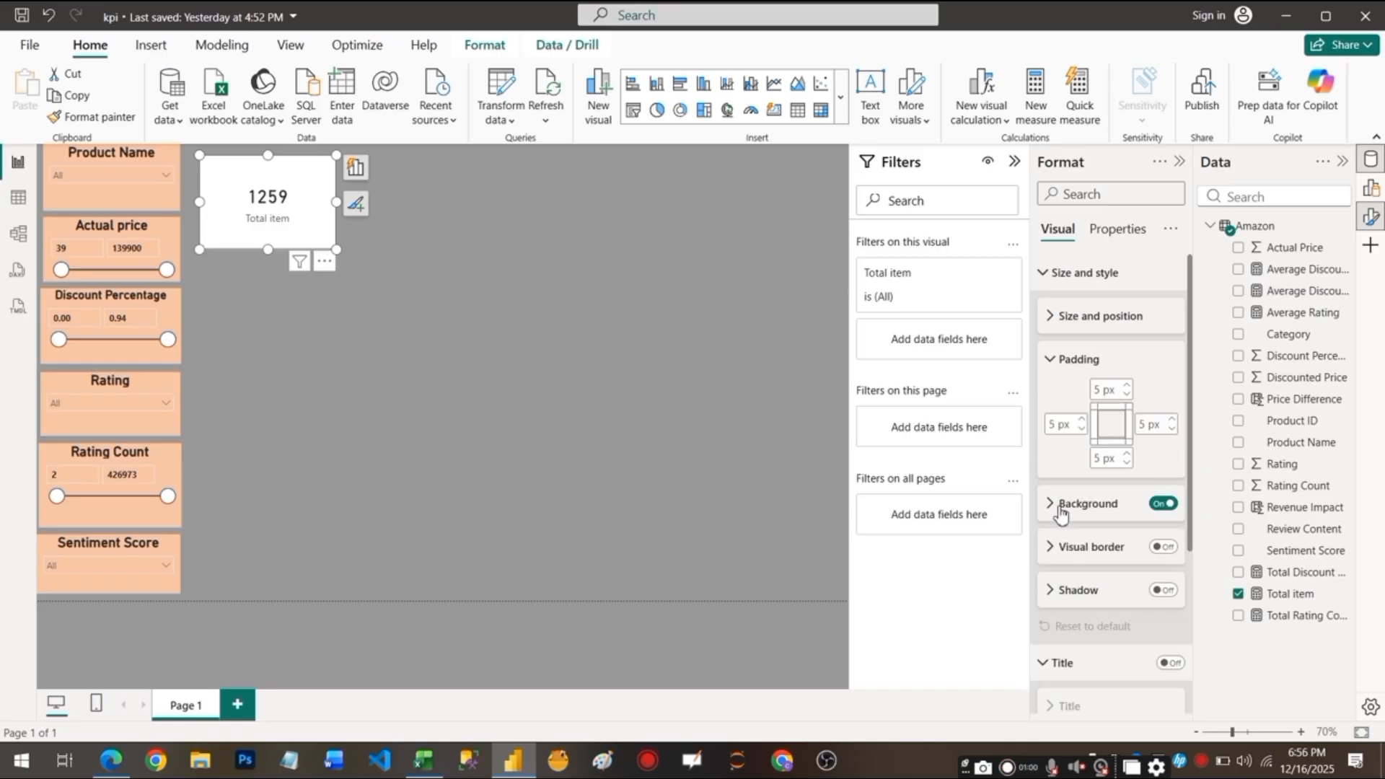
left_click_drag(336, 249, 327, 204)
left_click(1074, 358)
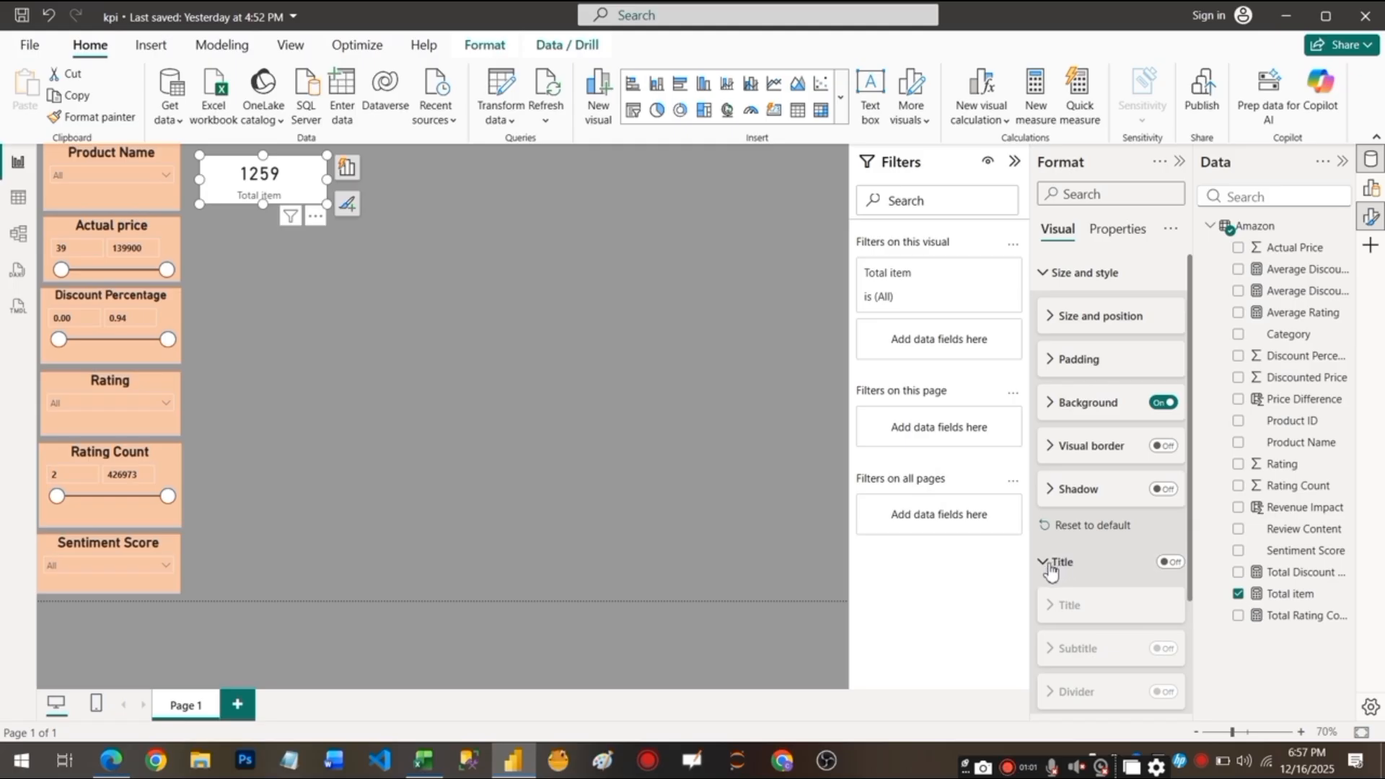
Turn on the Total item card's title and set its text to "Total Item".
left_click(1169, 561)
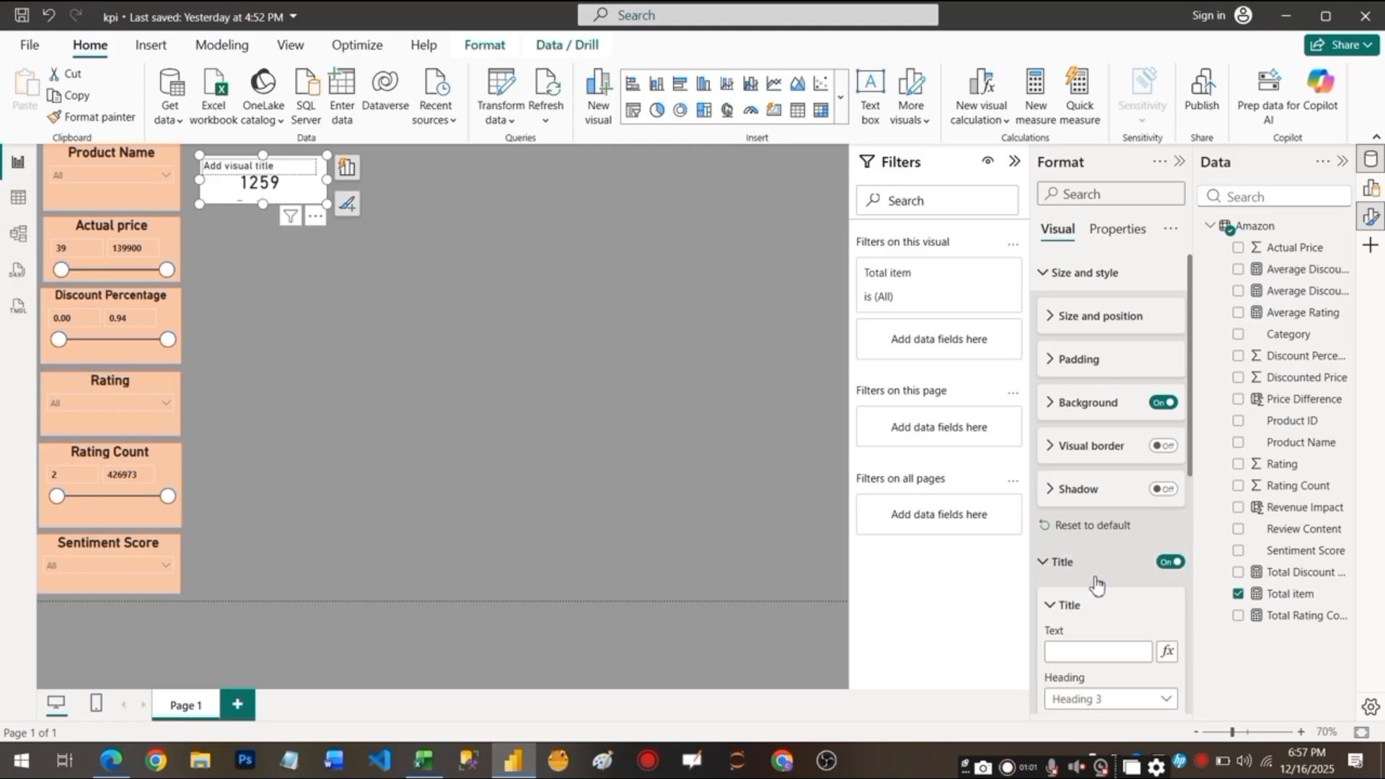
left_click(1073, 649)
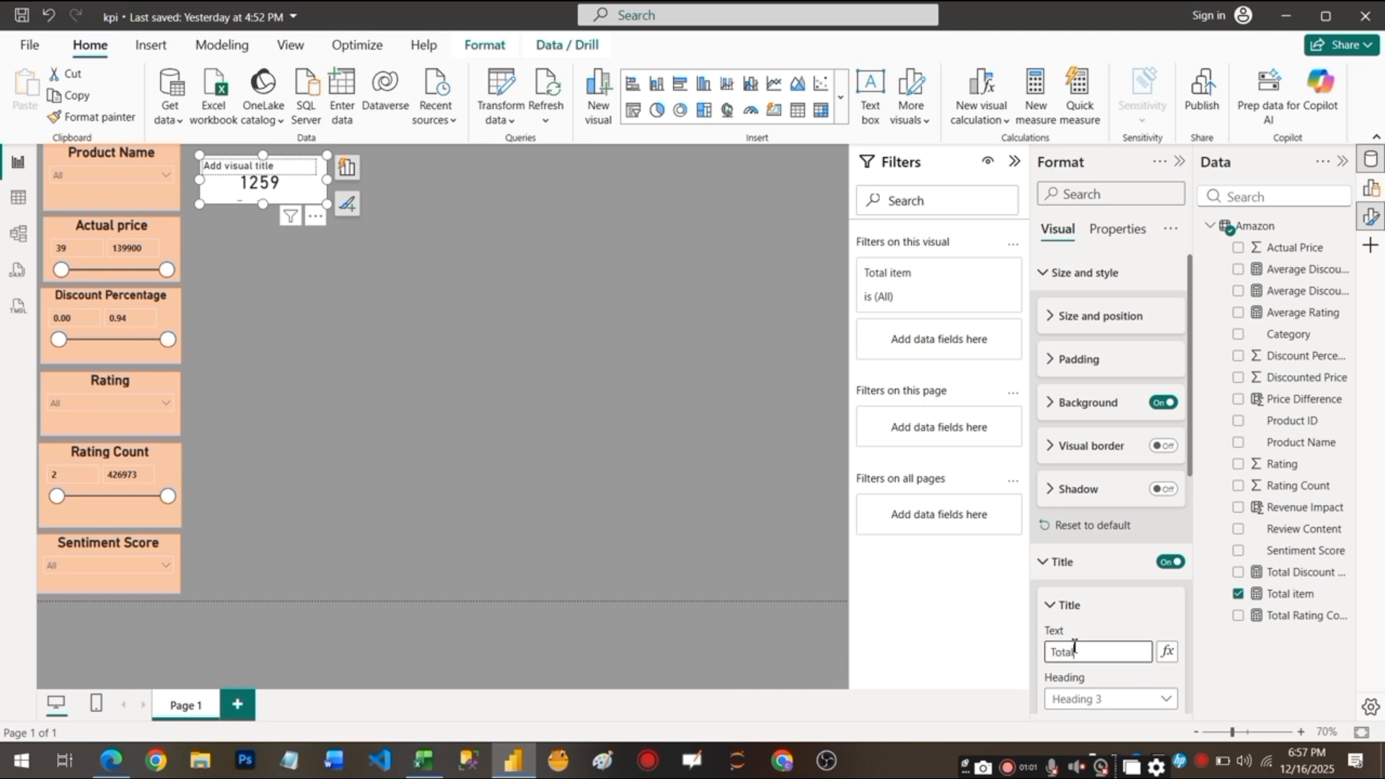
type("Total Item")
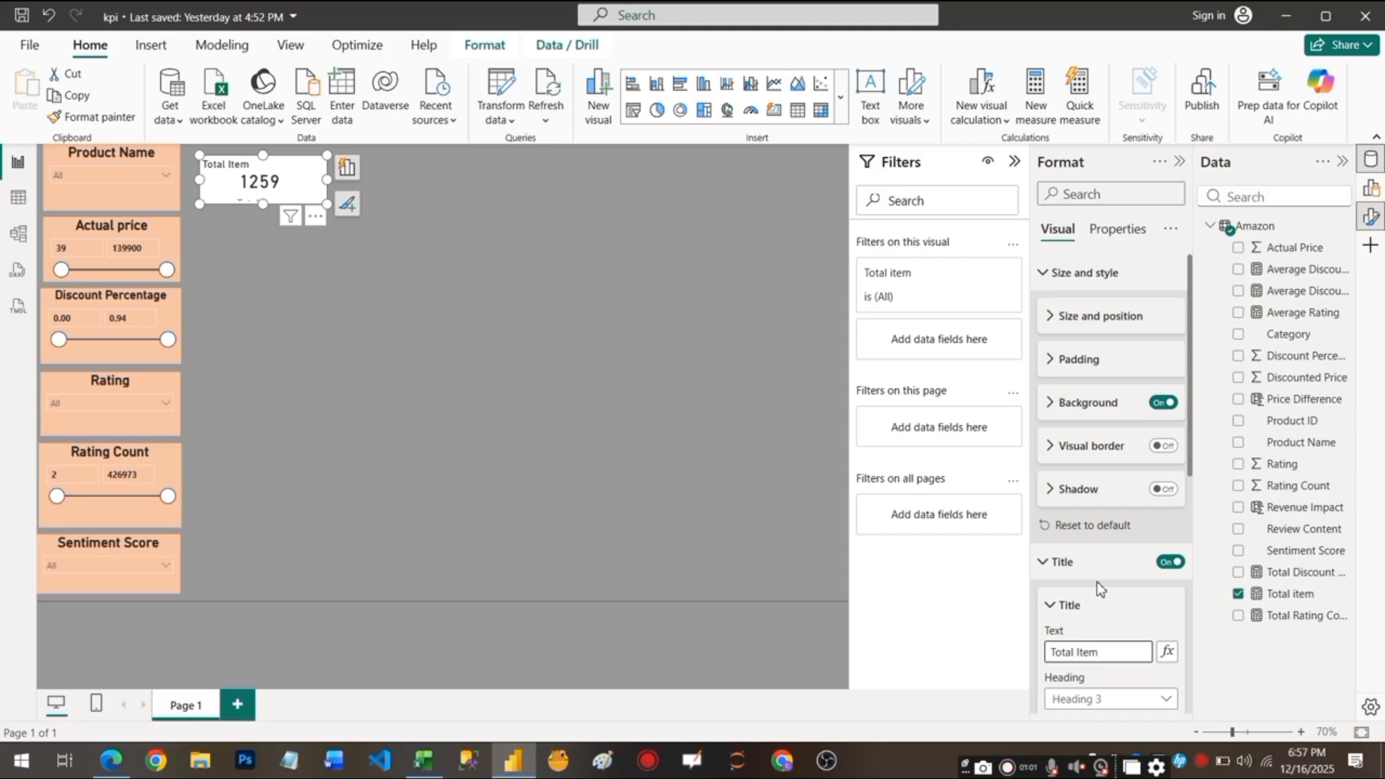
Format the Total Item card's title as Heading 4, font size 18, bold and horizontally centred.
scroll(1108, 609, "down", 4)
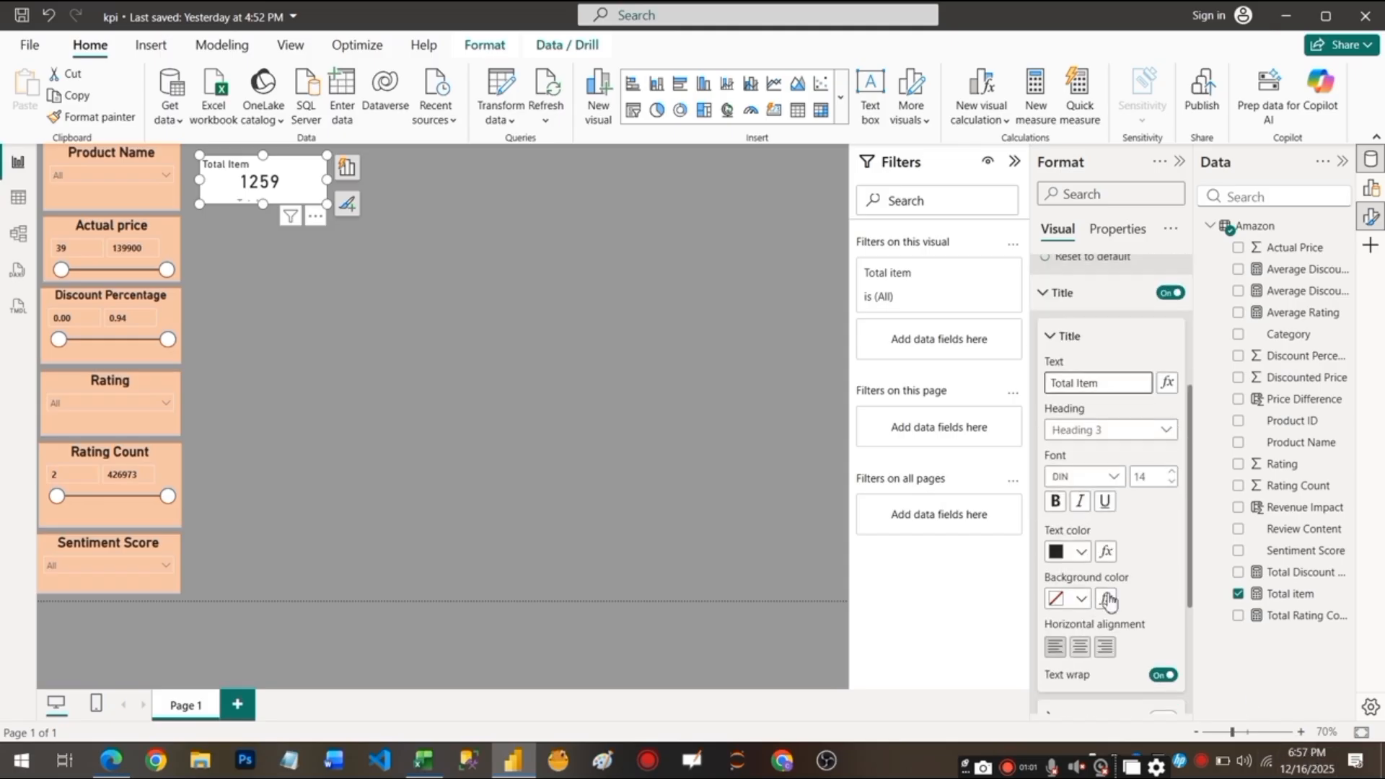
left_click(1162, 432)
left_click(1097, 517)
double_click(1151, 477)
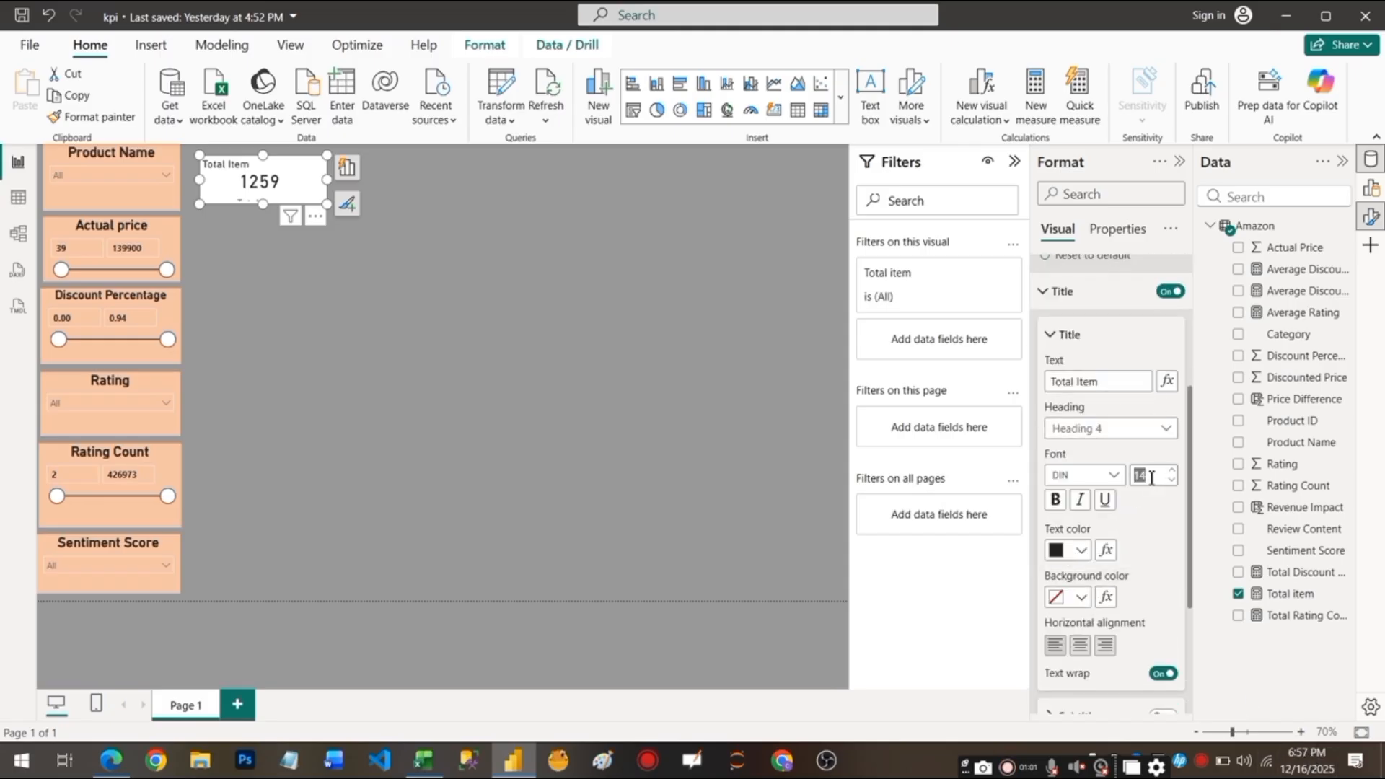
type("18")
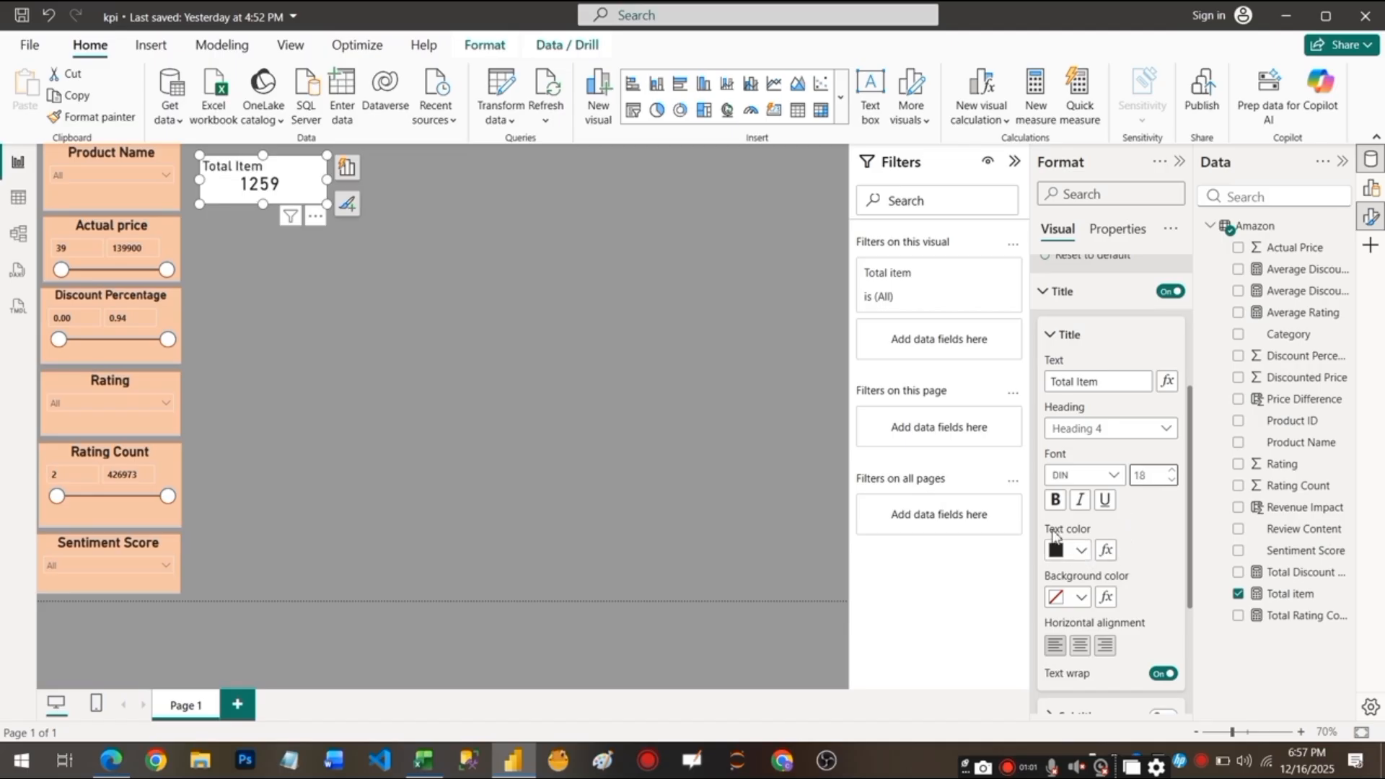
left_click(1059, 503)
left_click(1080, 645)
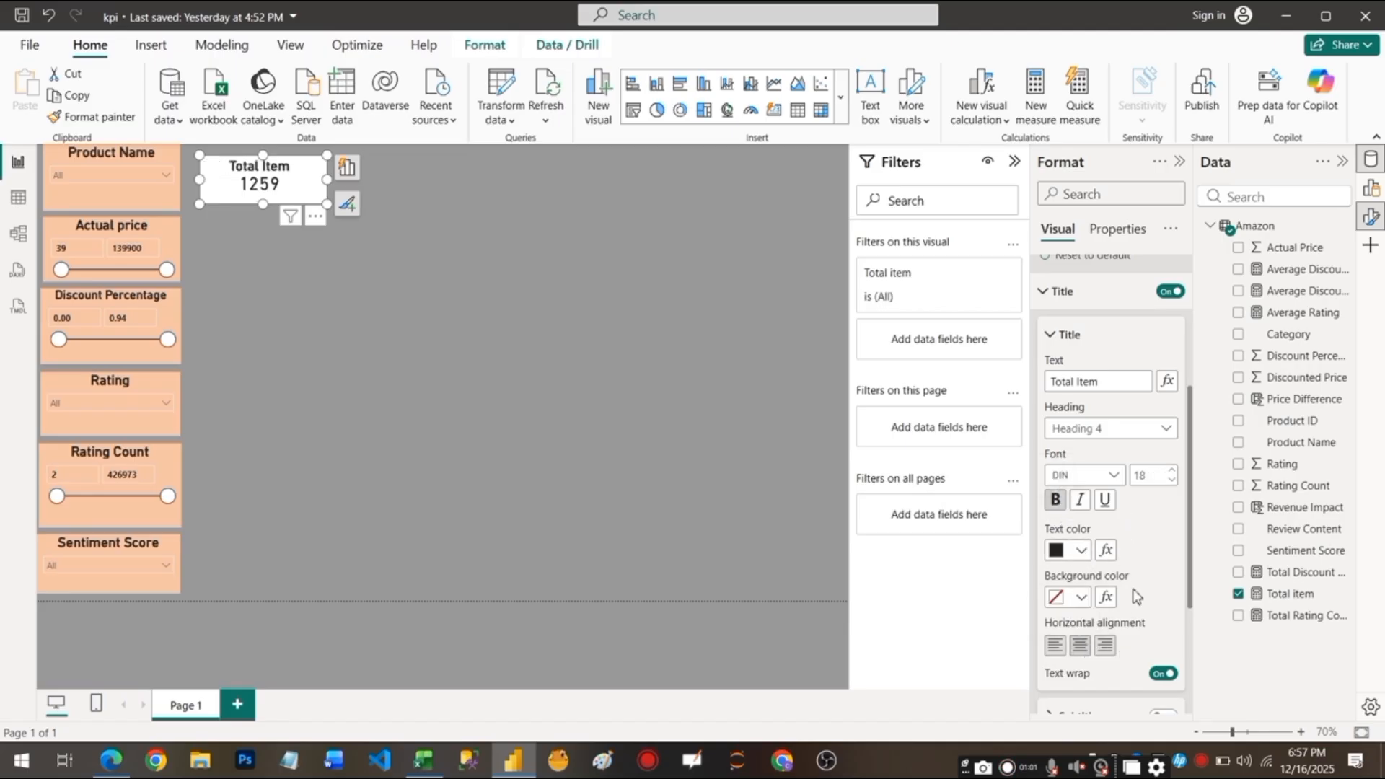
Turn on the Total Item card's visual border and raise its rounded corners to the maximum.
scroll(1114, 586, "down", 2)
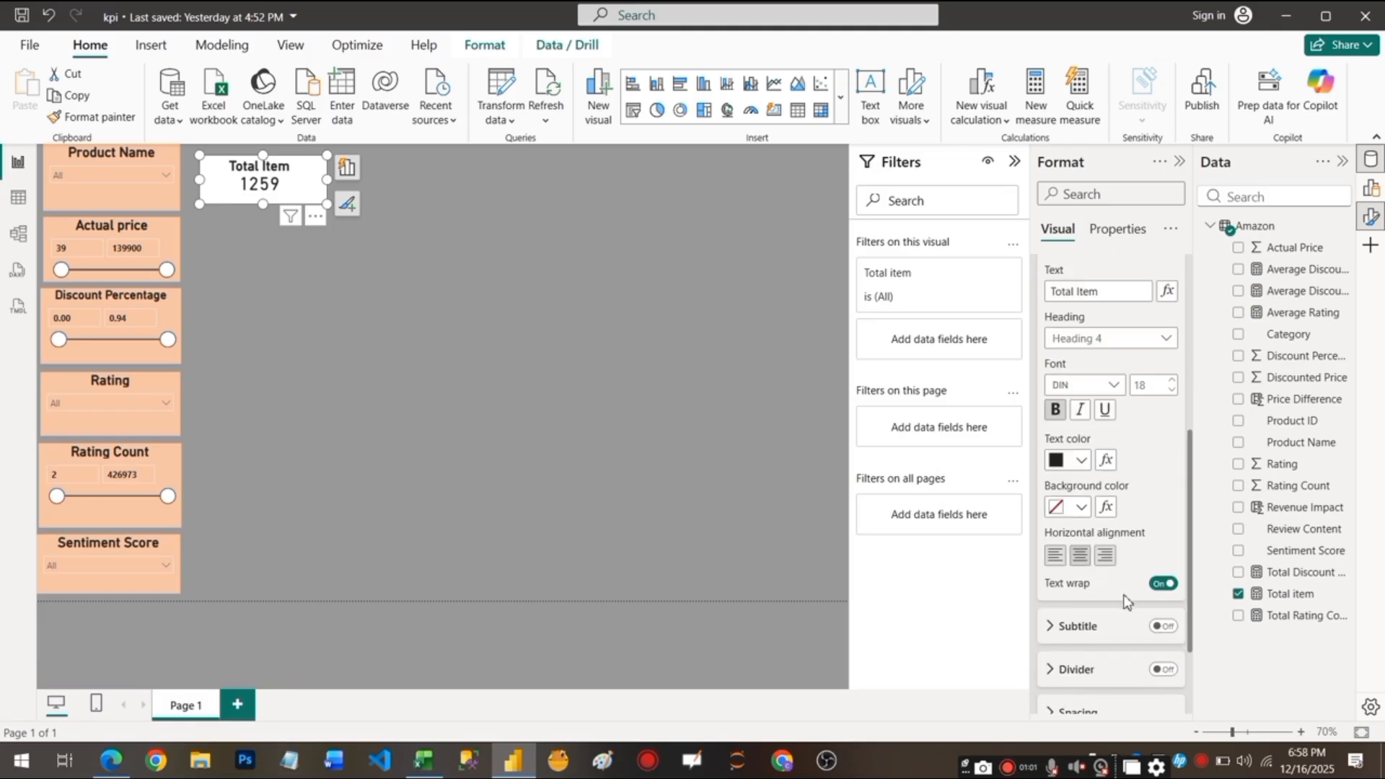
scroll(1116, 634, "down", 3)
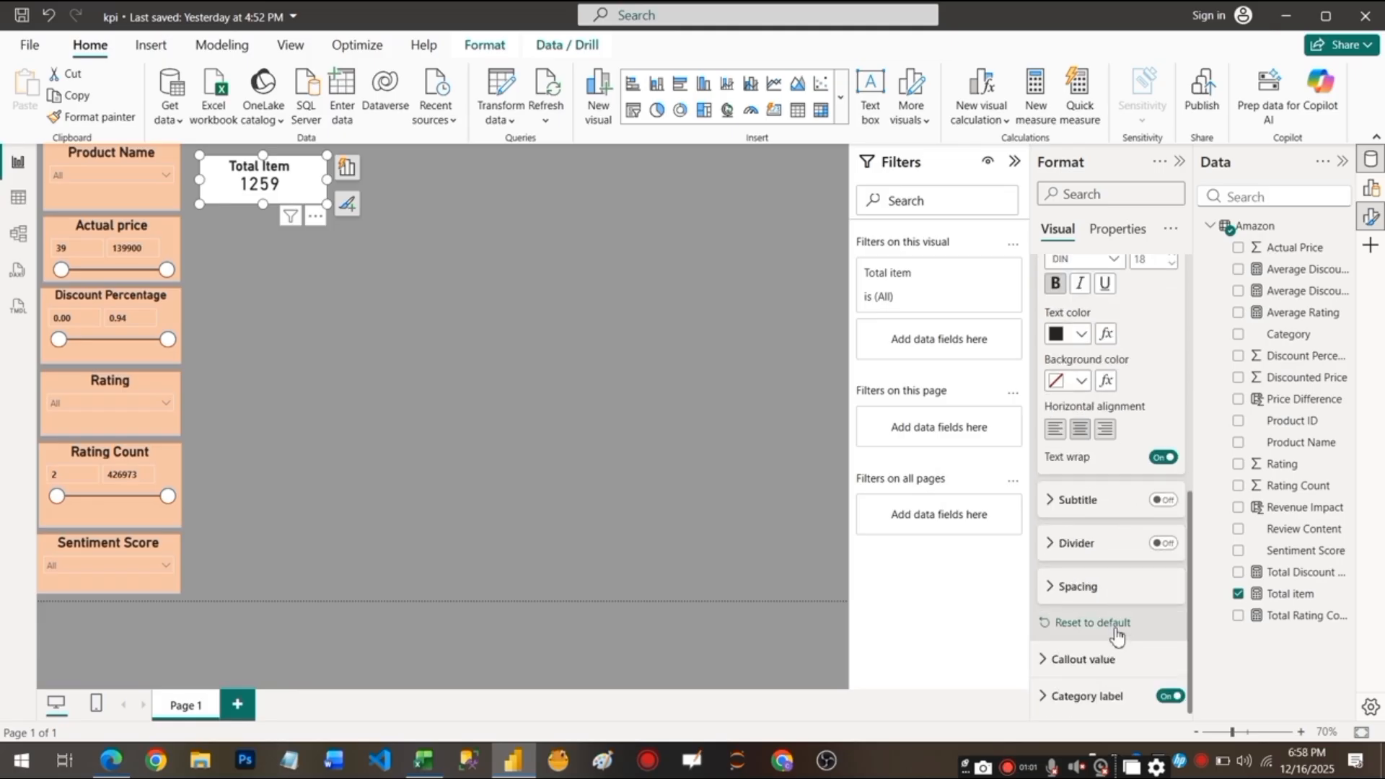
scroll(1116, 634, "up", 8)
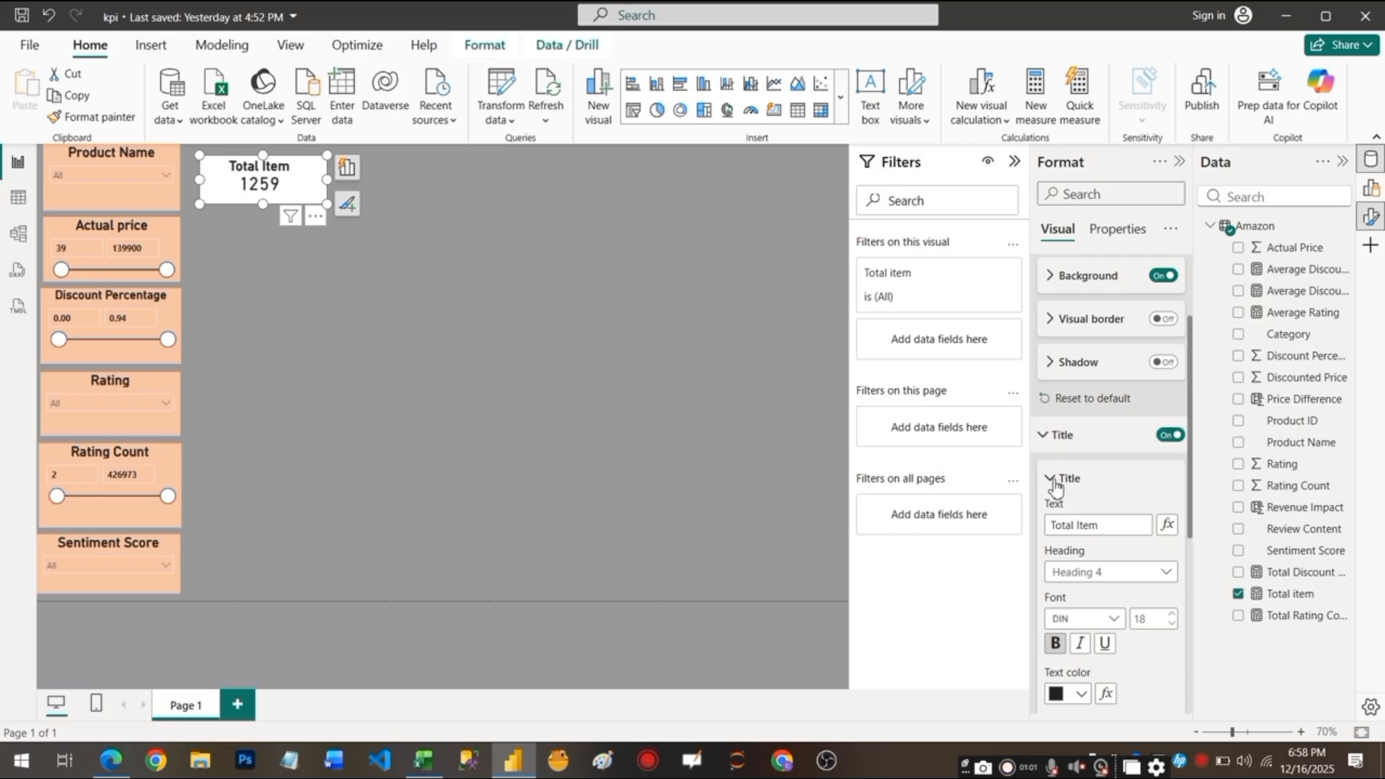
left_click(1053, 480)
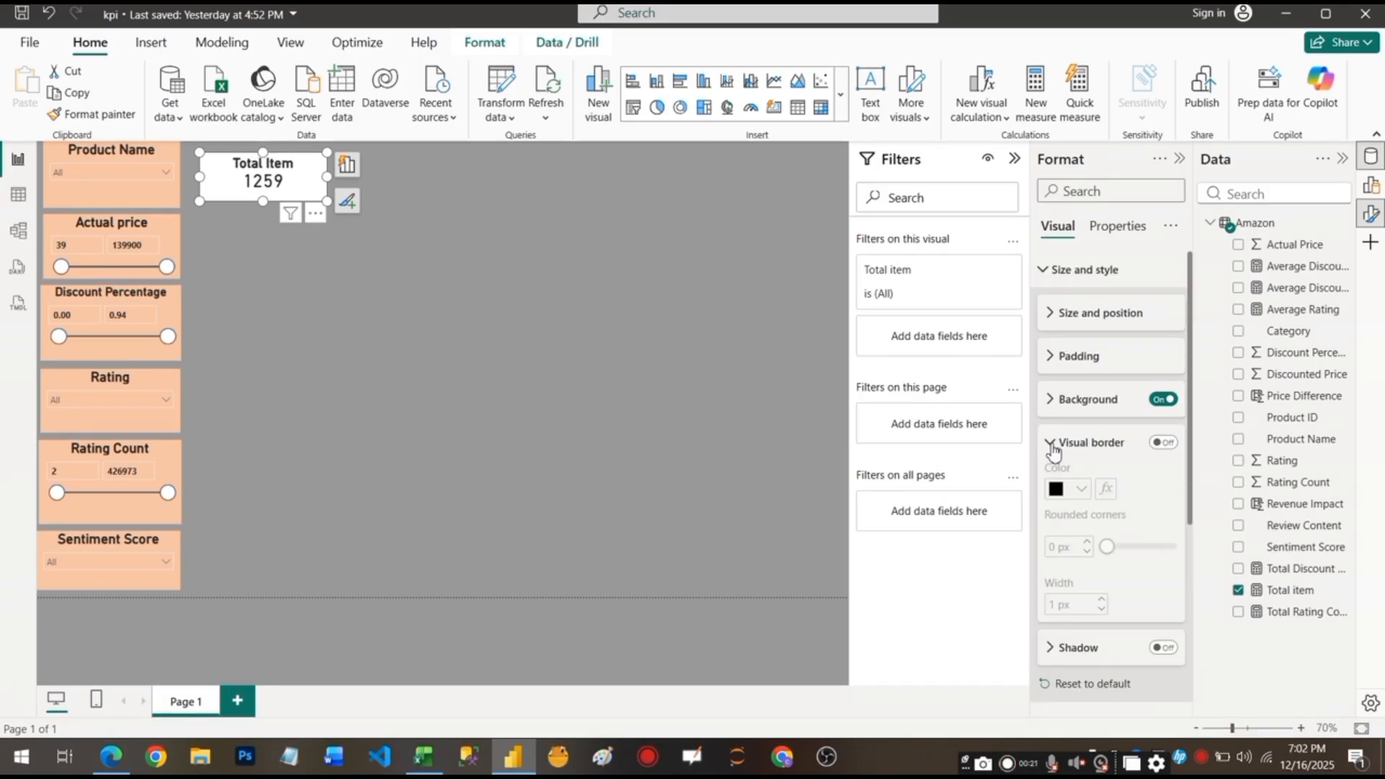
left_click(1166, 444)
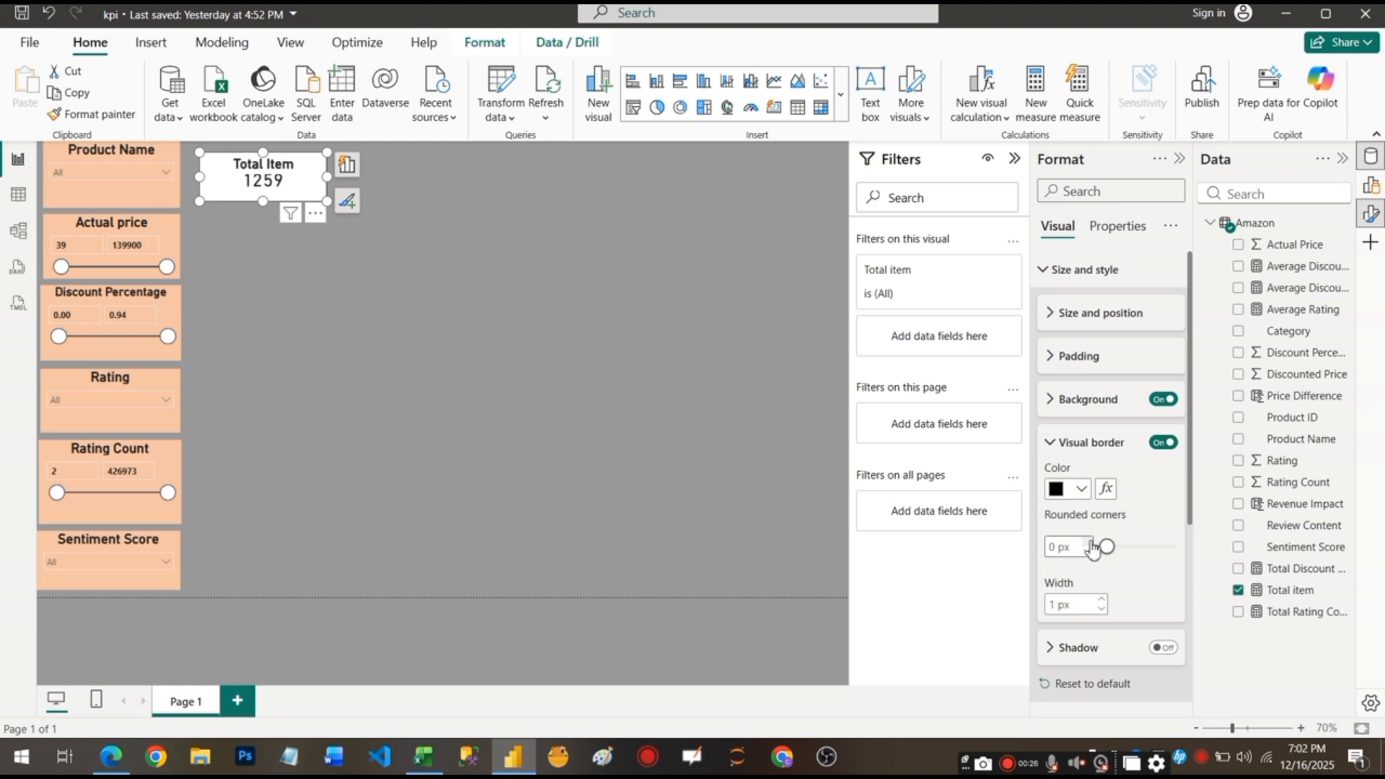
left_click_drag(1110, 548, 1177, 566)
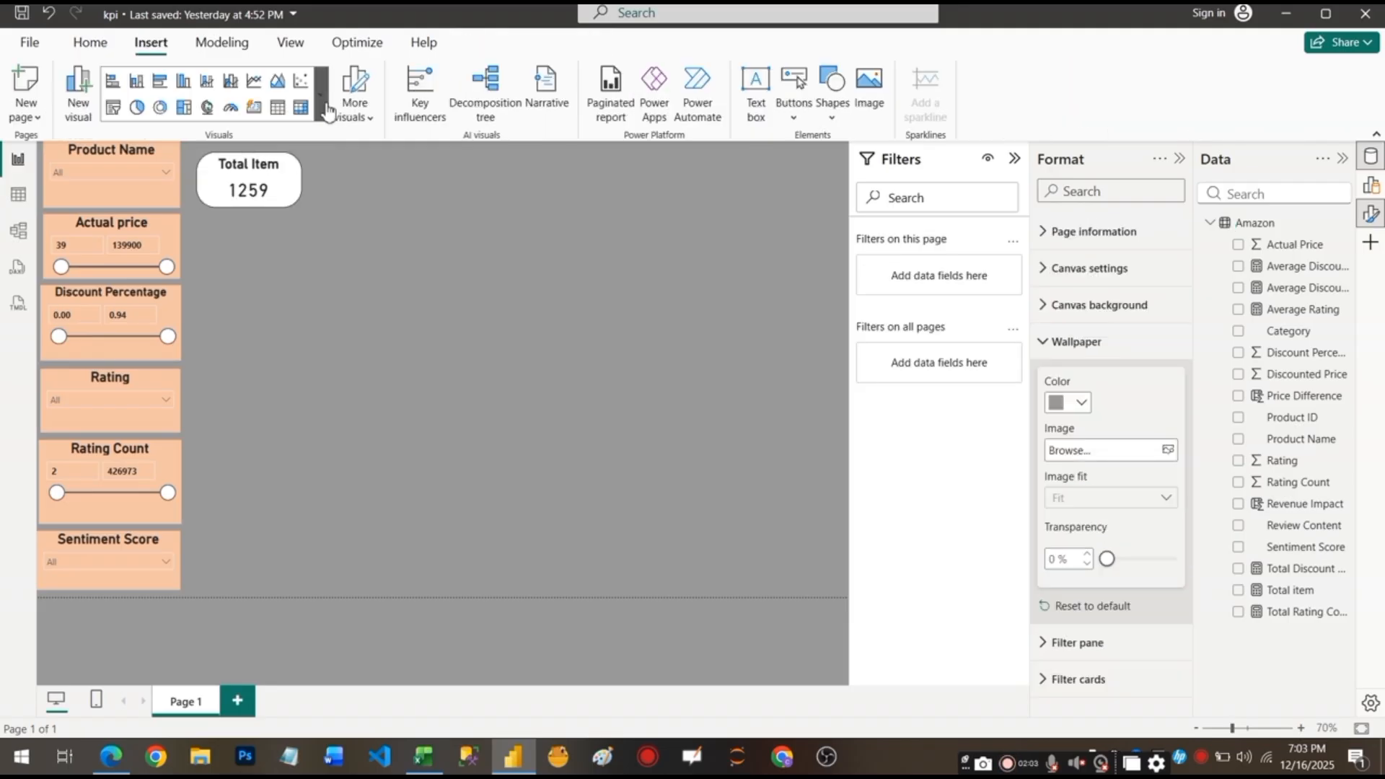
Insert a new card visual, place it next to the Total Item card and fill it with Total Rating Count.
left_click(322, 108)
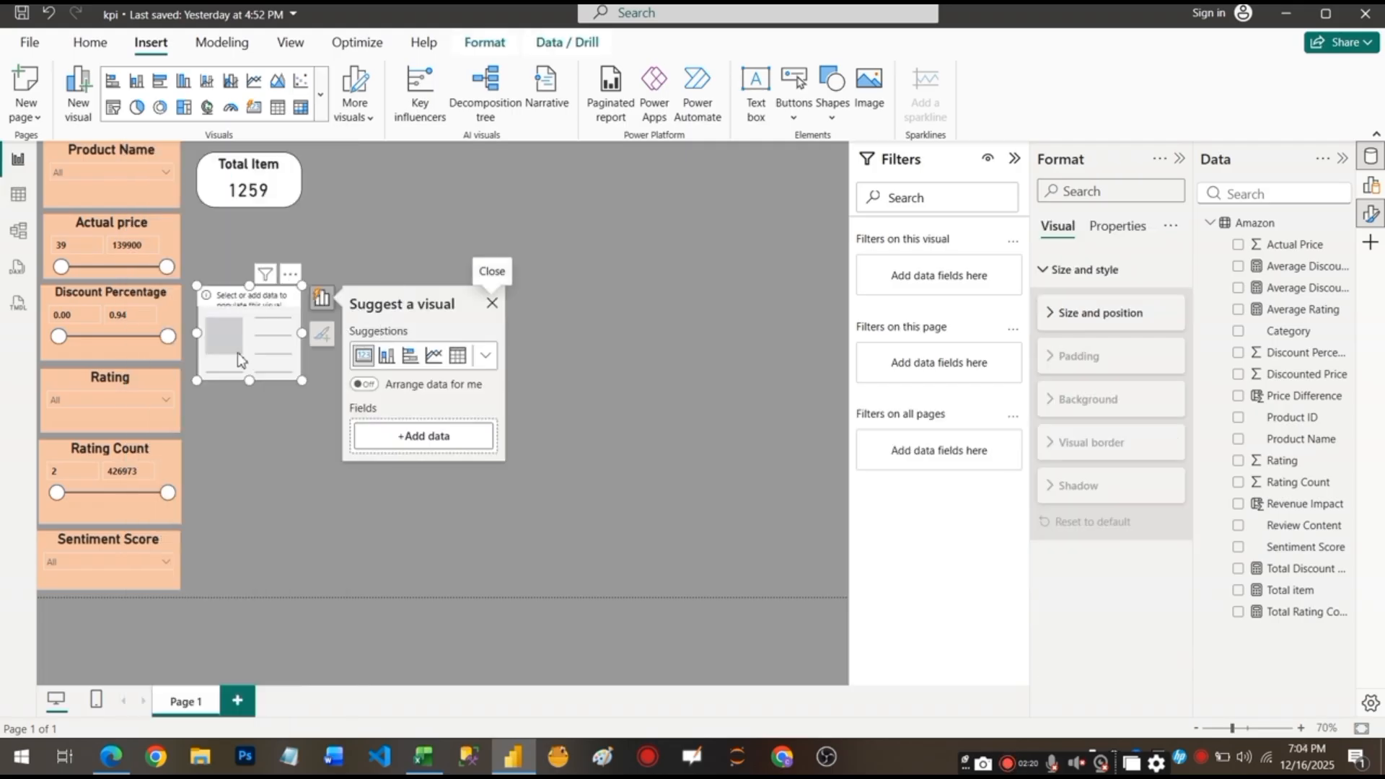
left_click_drag(231, 341, 389, 225)
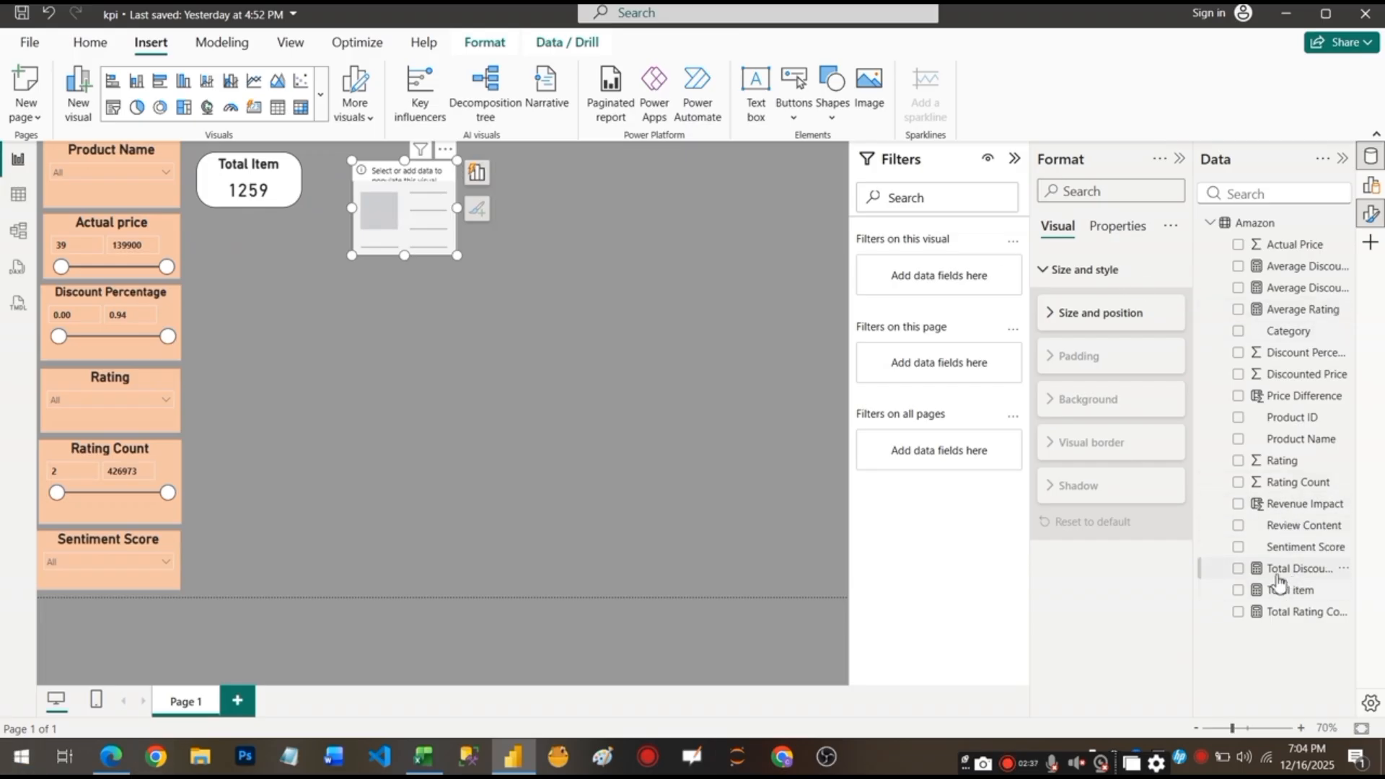
left_click(1237, 612)
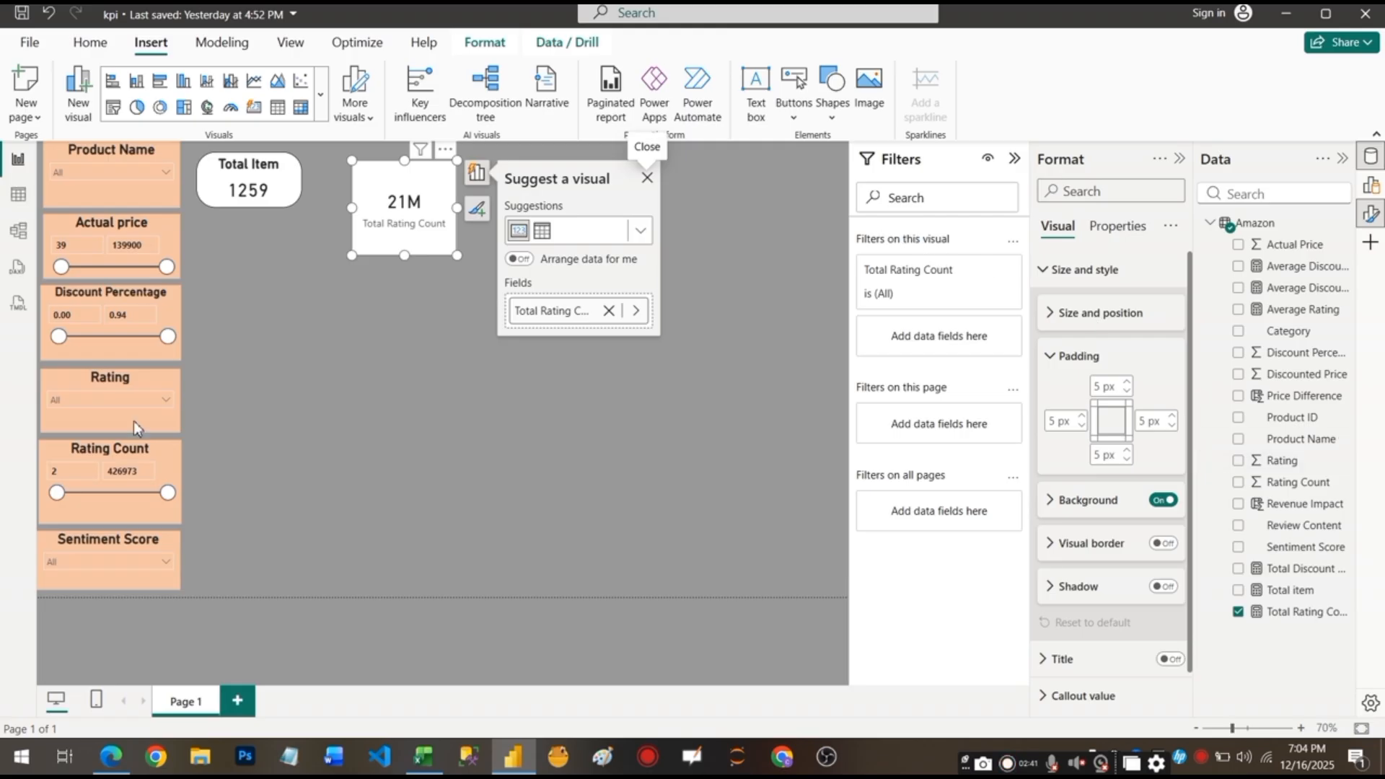
left_click(644, 176)
Turn on the Total Rating Count card's visual border with its rounded corners at the maximum.
left_click(1162, 442)
left_click(1055, 454)
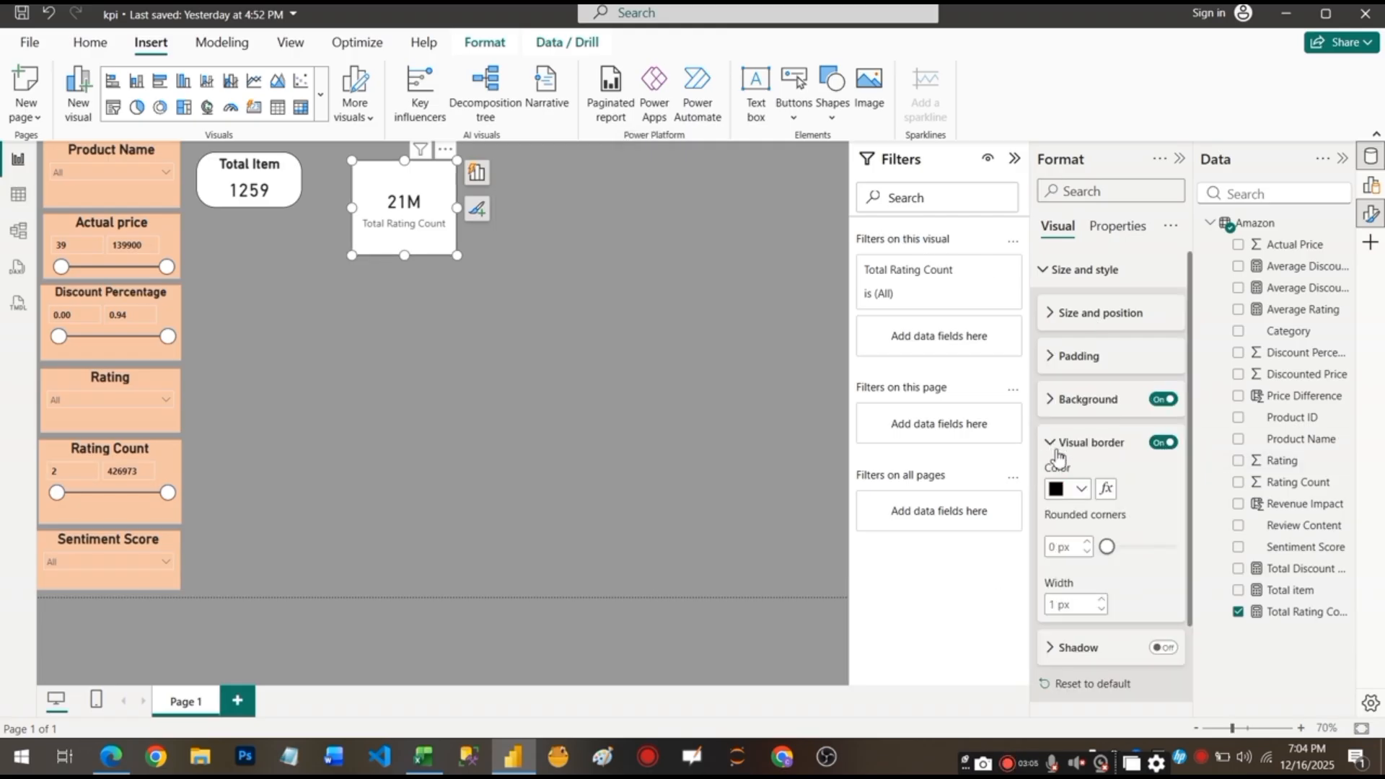
left_click_drag(1106, 547, 1201, 555)
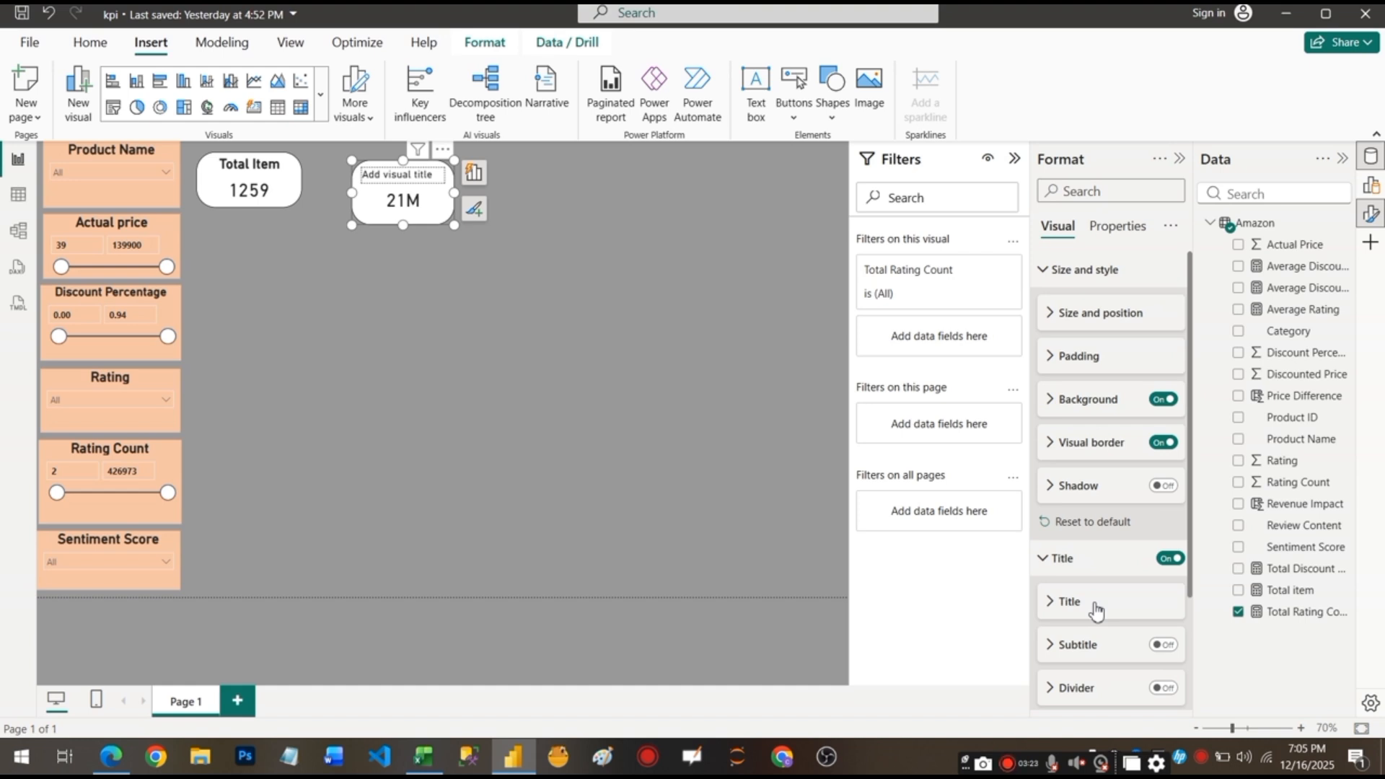
Title the rating count card "Total rating Count" and format the title as bold Heading 4 at font size 18.
left_click(1064, 604)
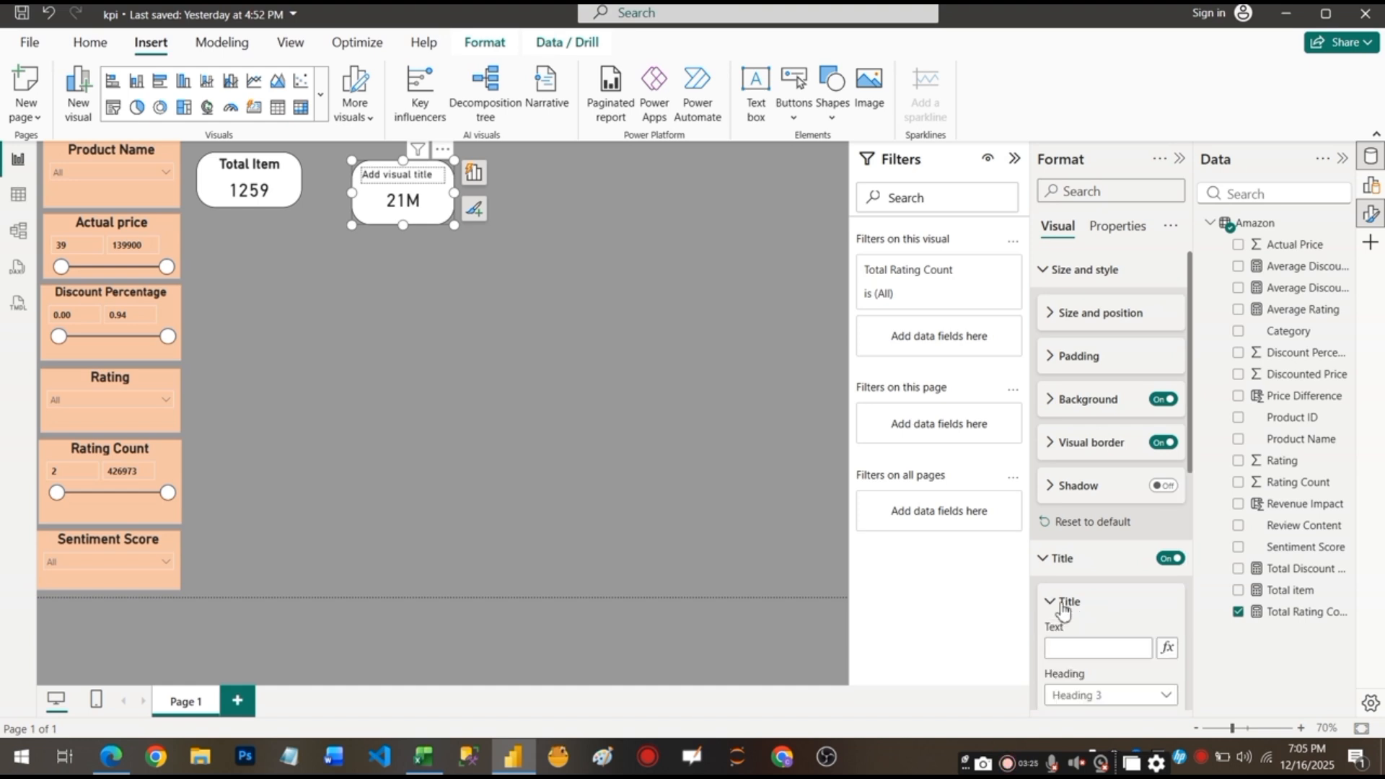
left_click(1080, 646)
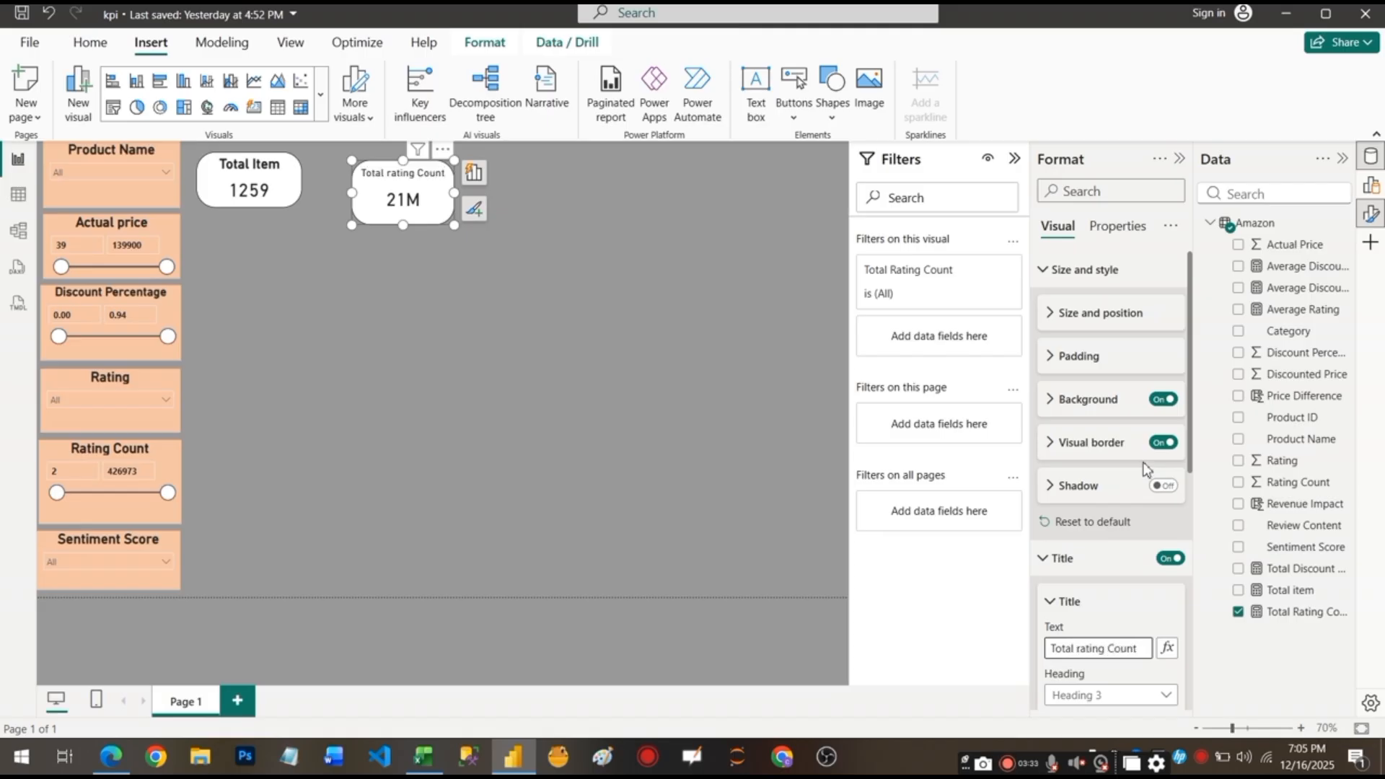
scroll(1129, 681, "down", 3)
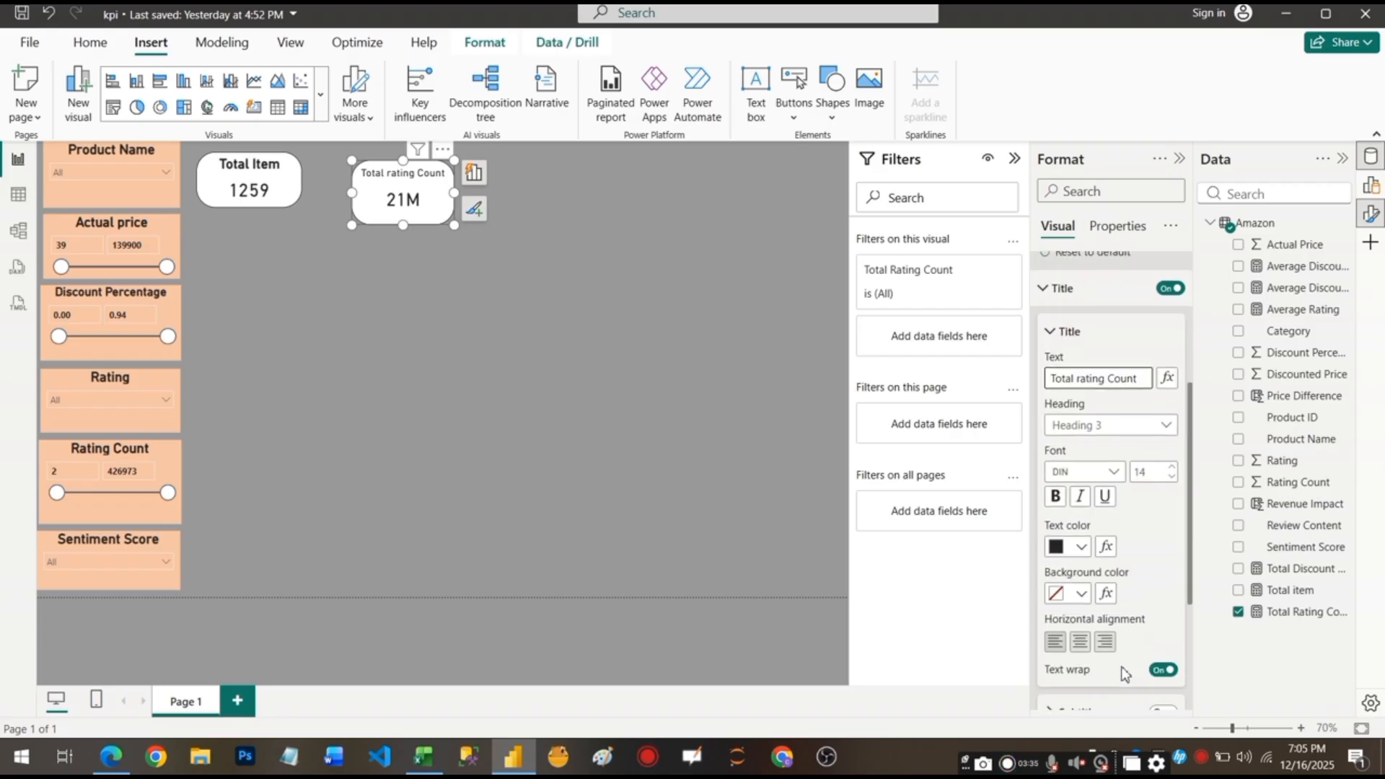
left_click(1166, 427)
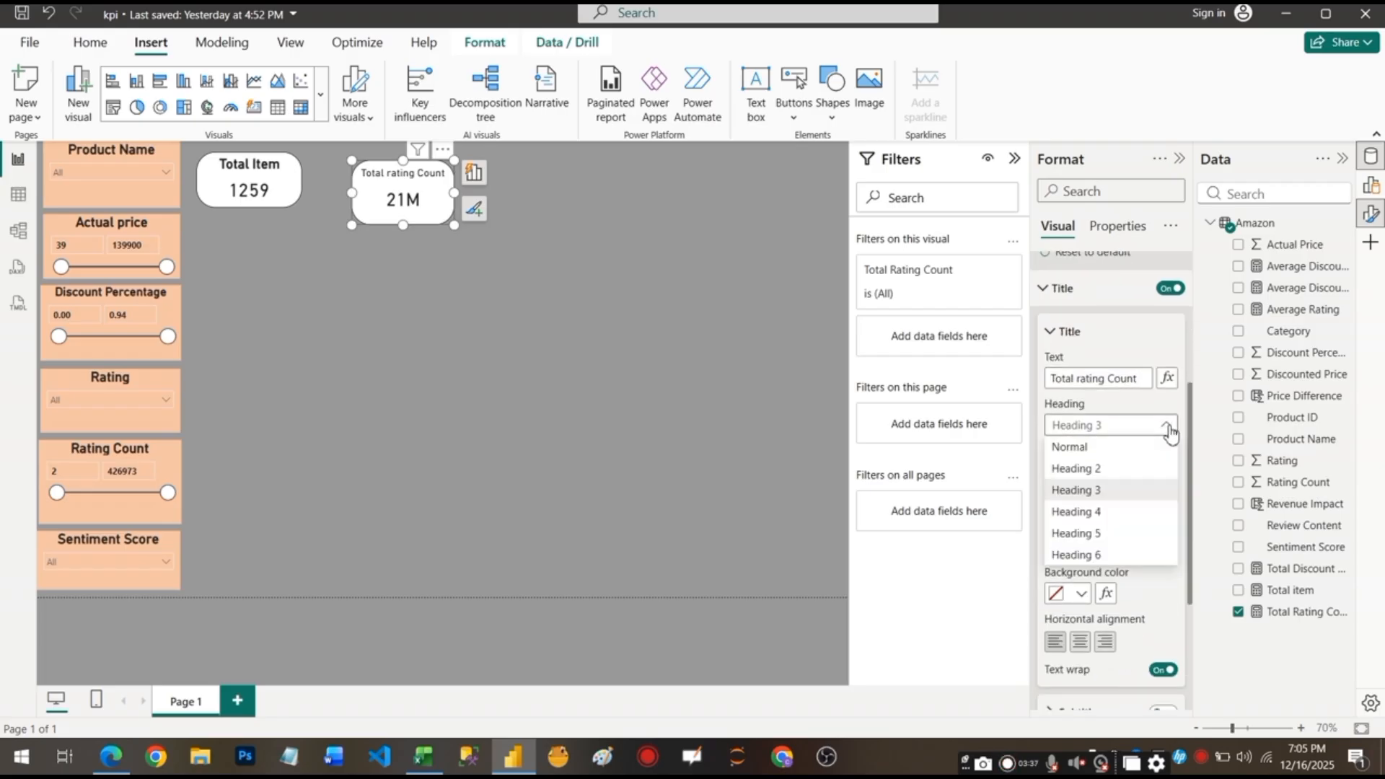
left_click(1098, 512)
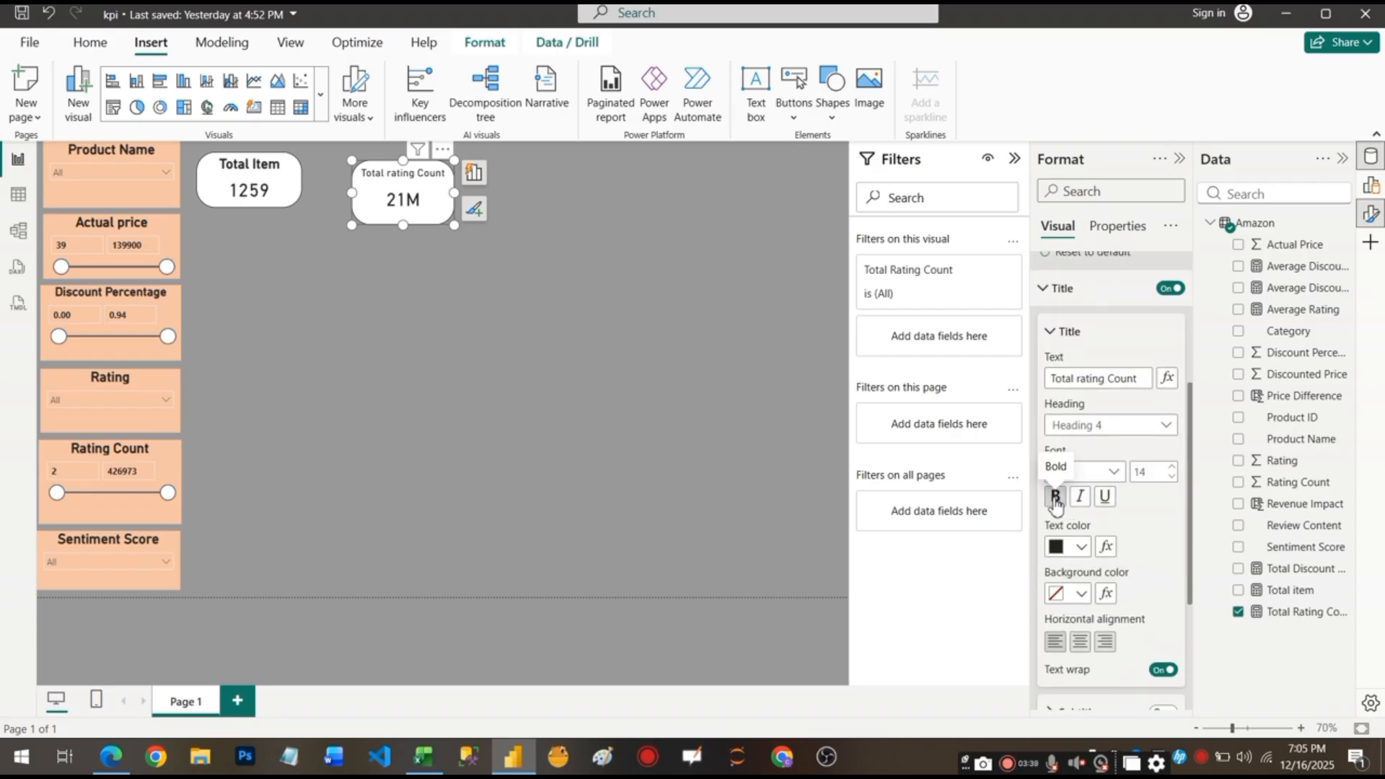
left_click(1055, 499)
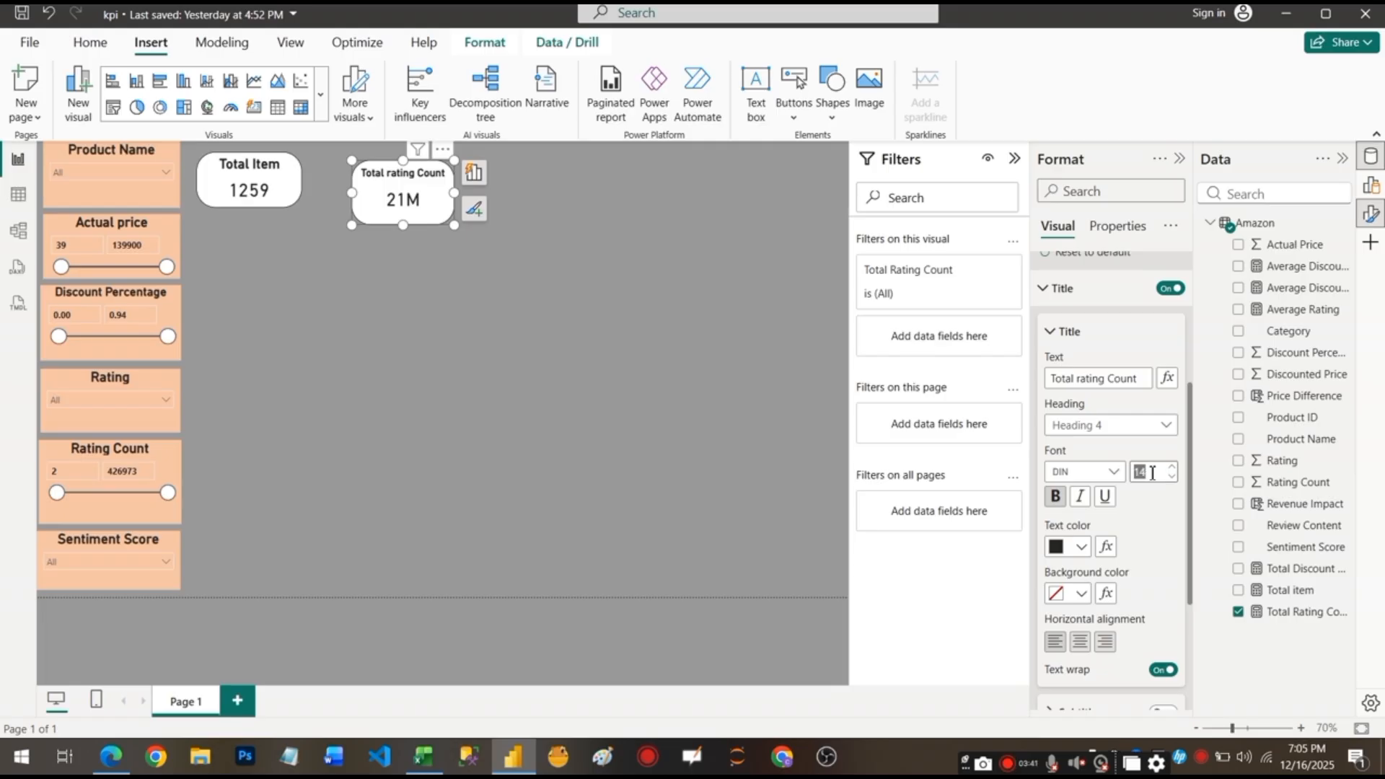
type("16")
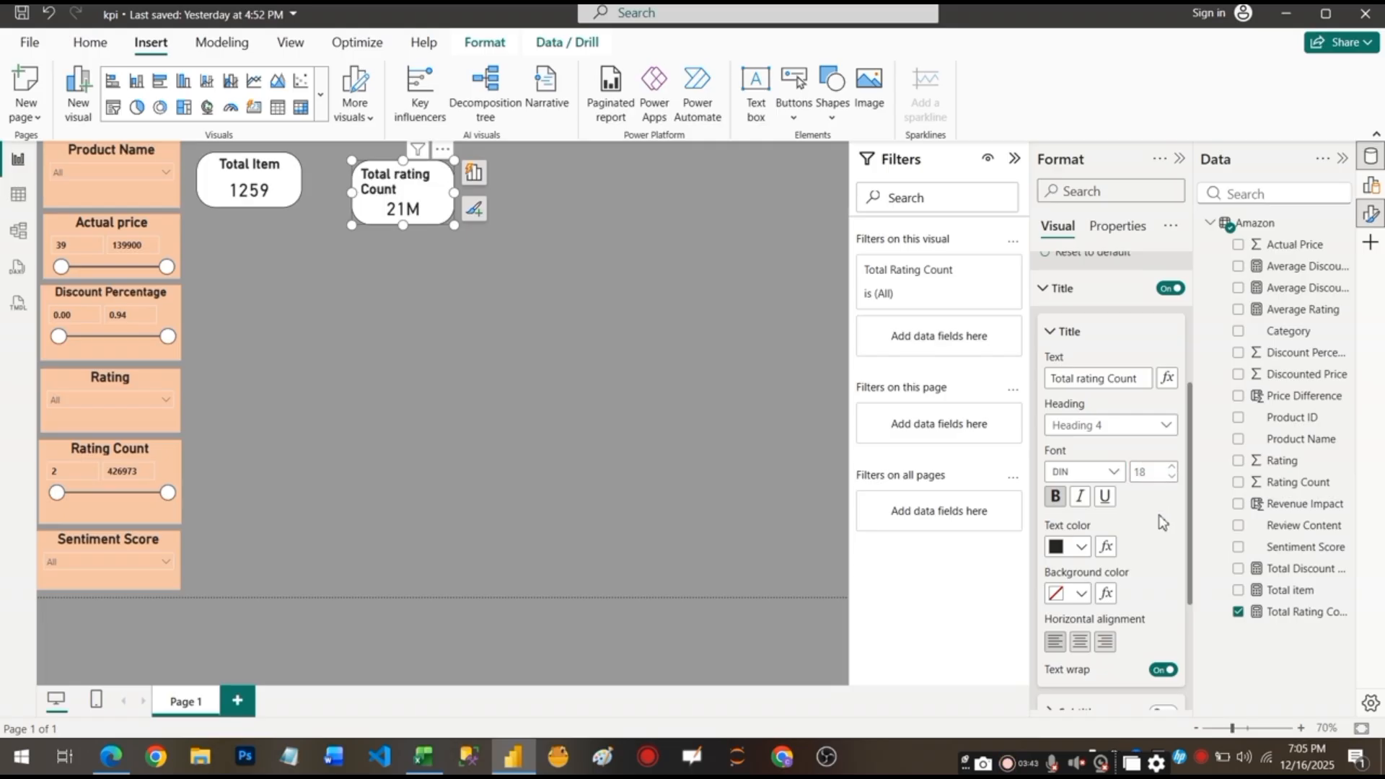
Centre the Total rating Count title and line the card up directly beside the Total Item card.
left_click(1088, 645)
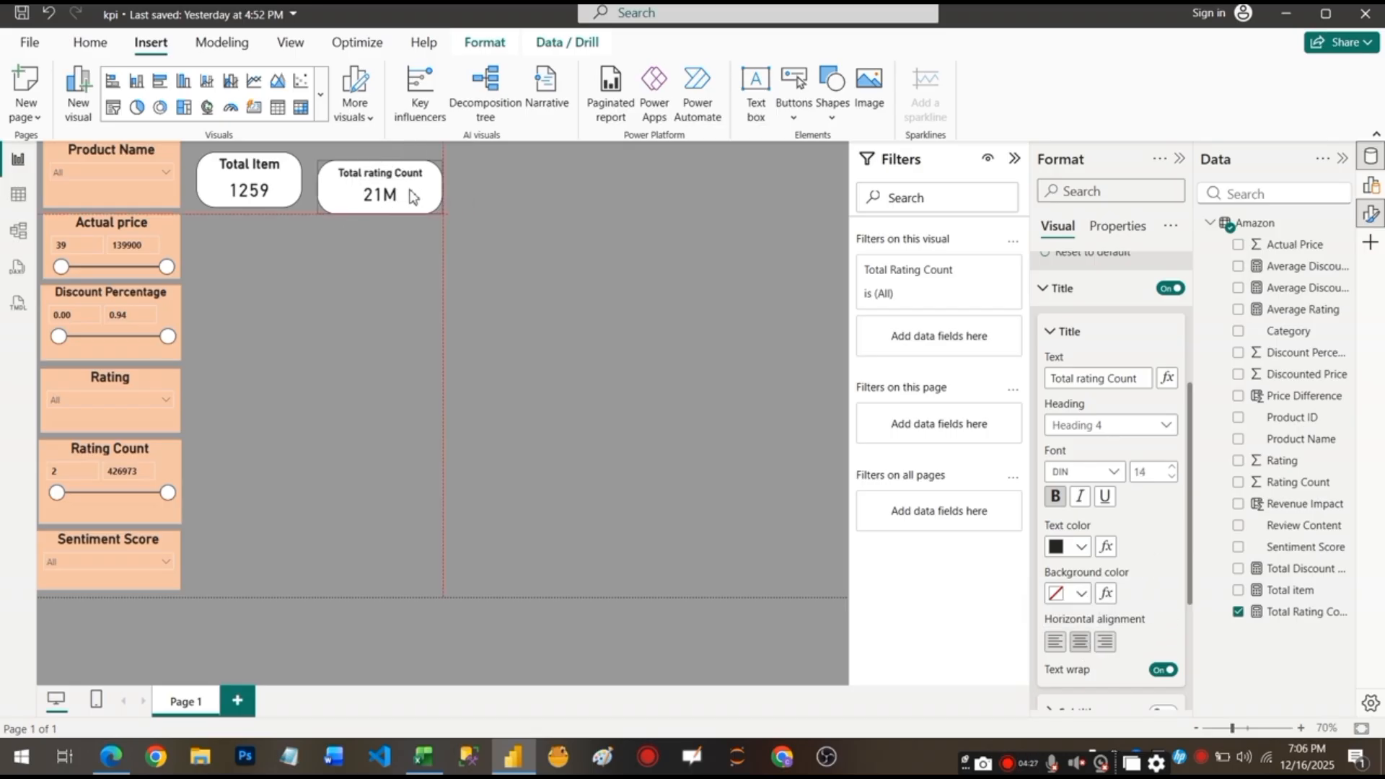
left_click_drag(405, 186, 406, 187)
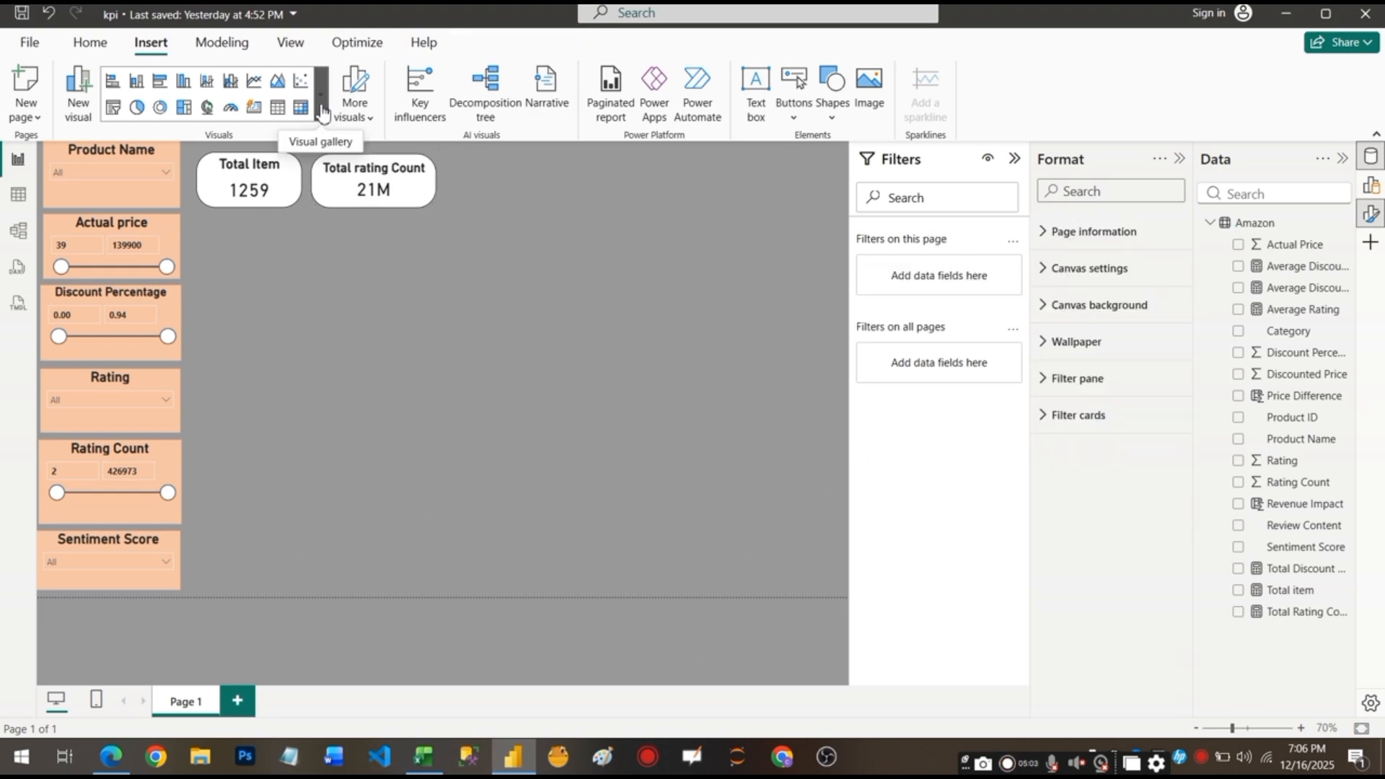
Insert a card showing Total Discount Value and give it a visual border with maximum rounded corners.
left_click(322, 114)
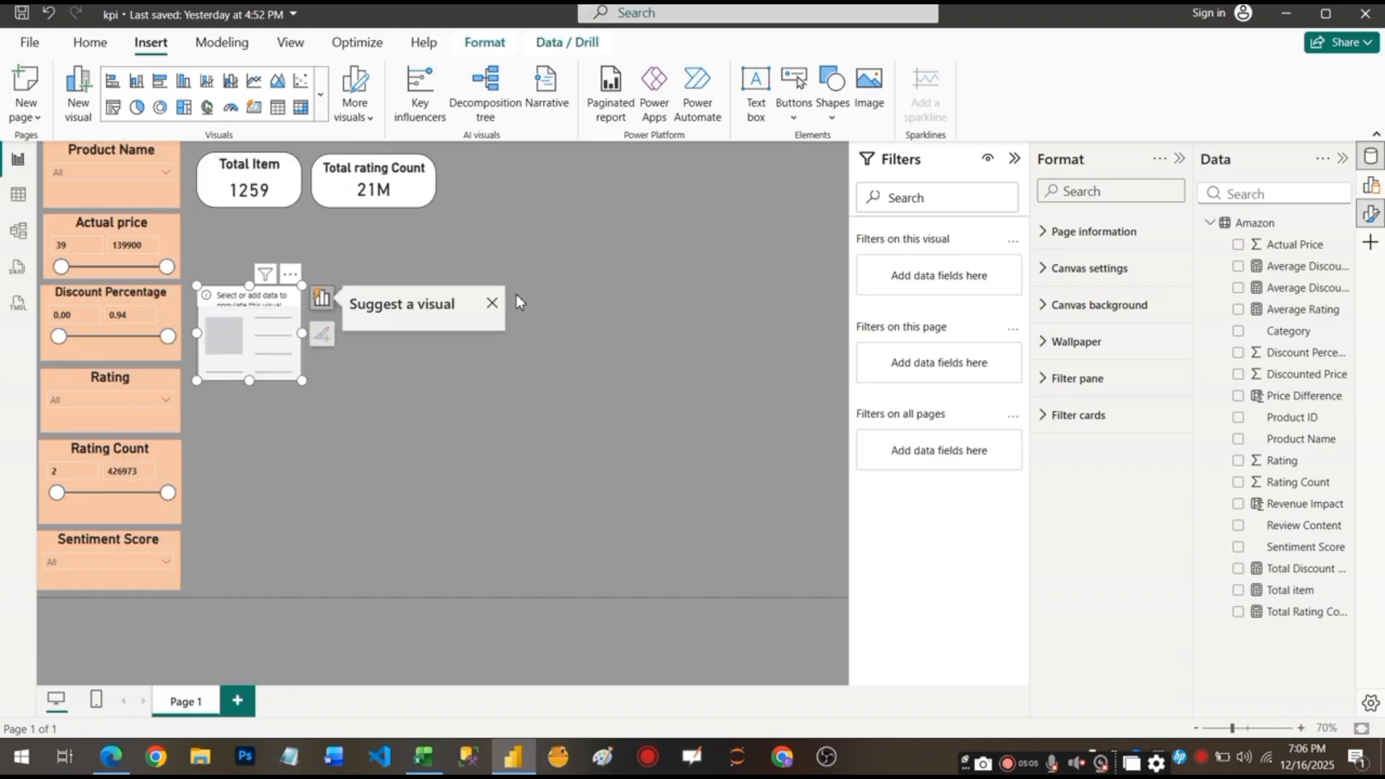
left_click(1089, 443)
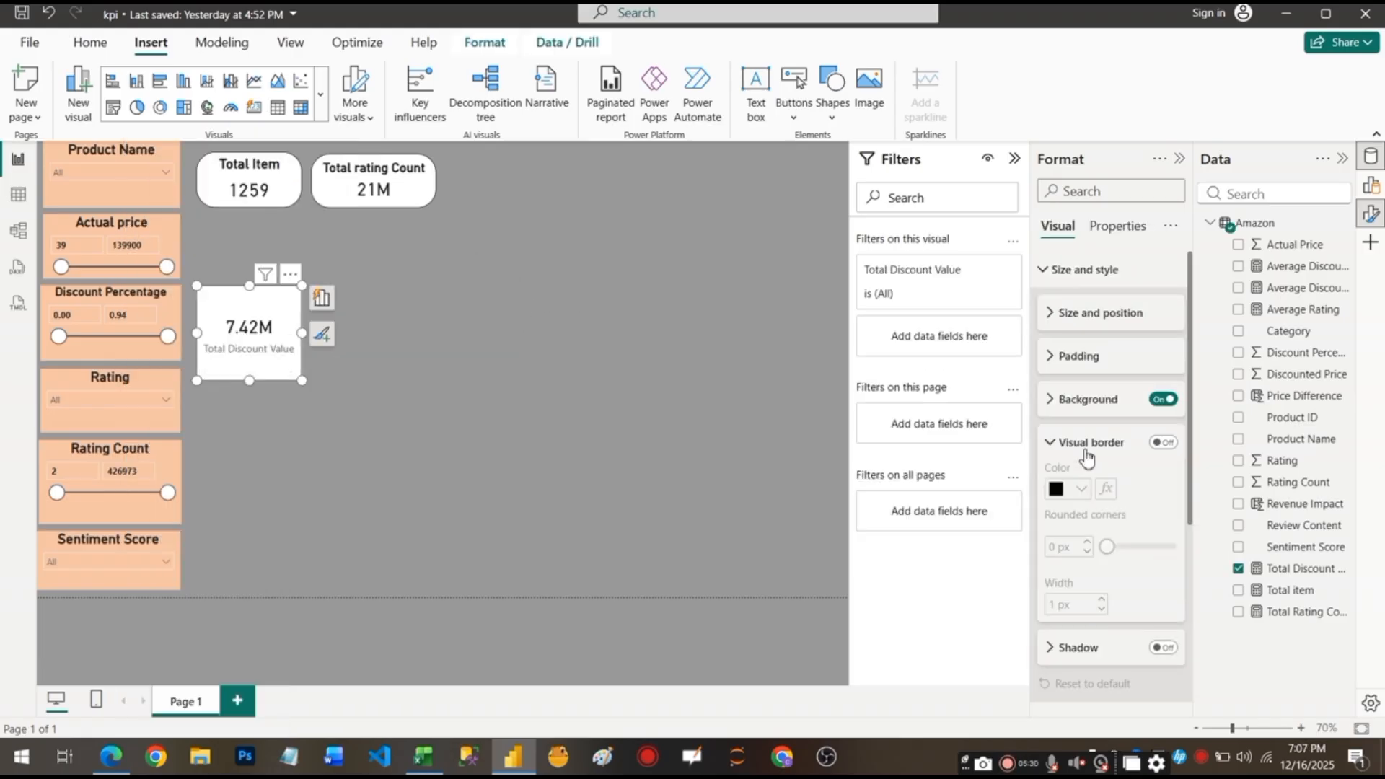
left_click(1163, 442)
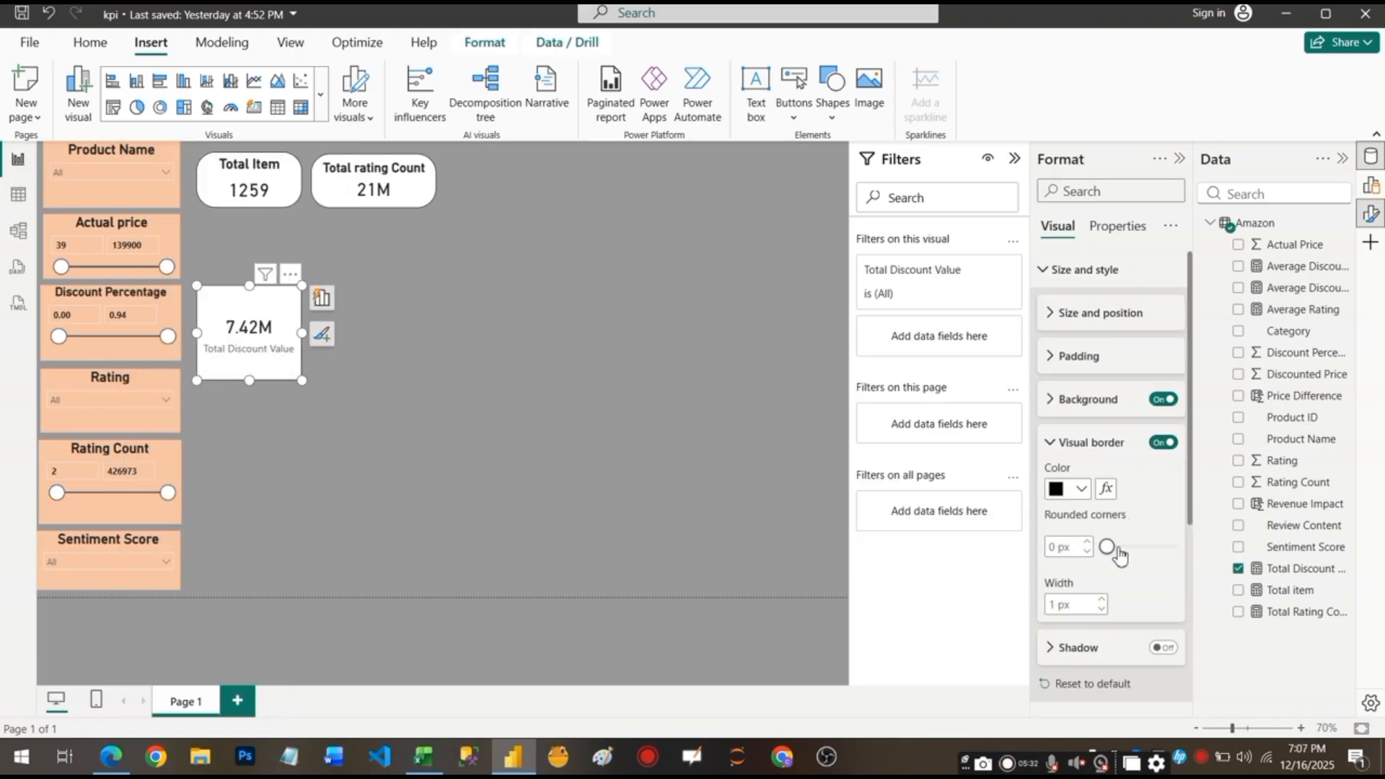
left_click_drag(1107, 546, 1244, 554)
left_click(1050, 445)
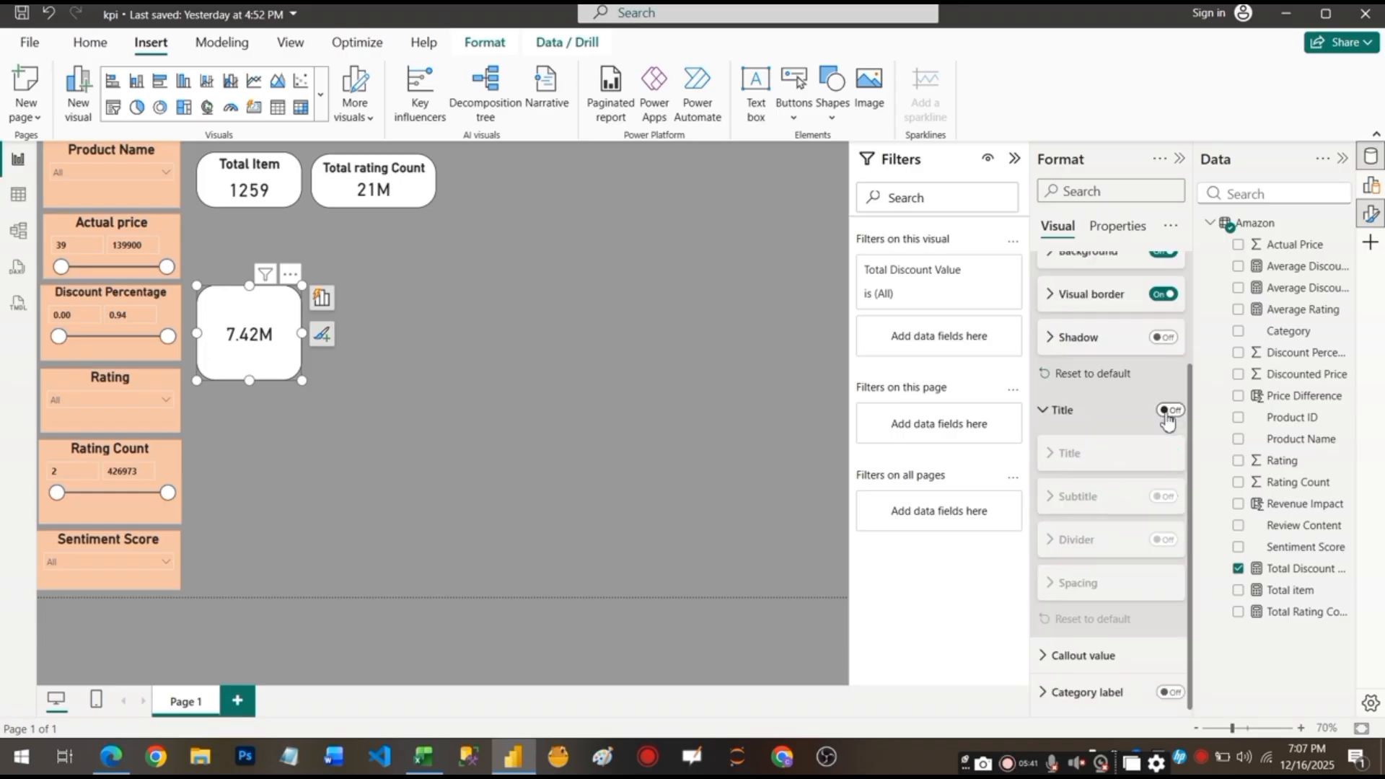
Title the discount card "Total discount Value" and format the title as bold Heading 4 at font size 17.
left_click(1167, 409)
left_click(1069, 453)
left_click(1068, 497)
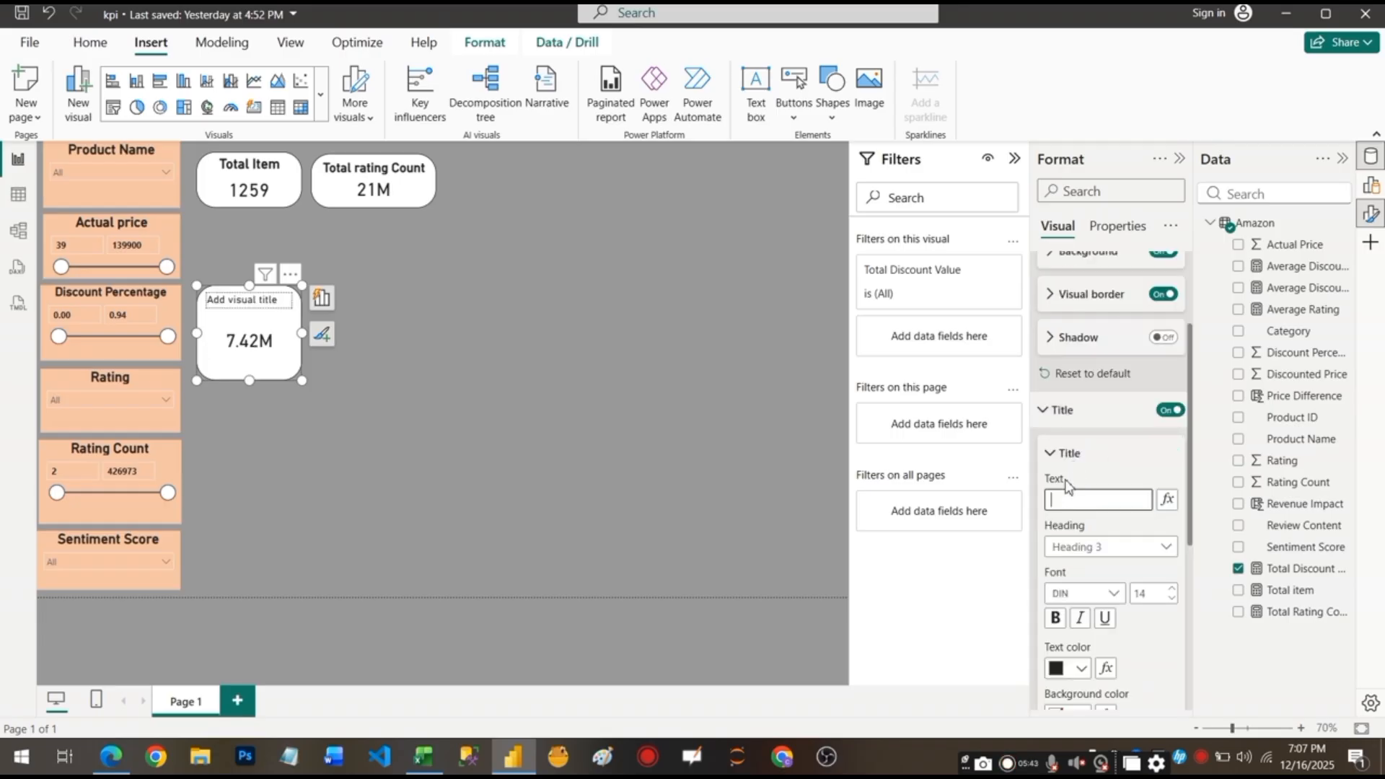
type("Total discount Value")
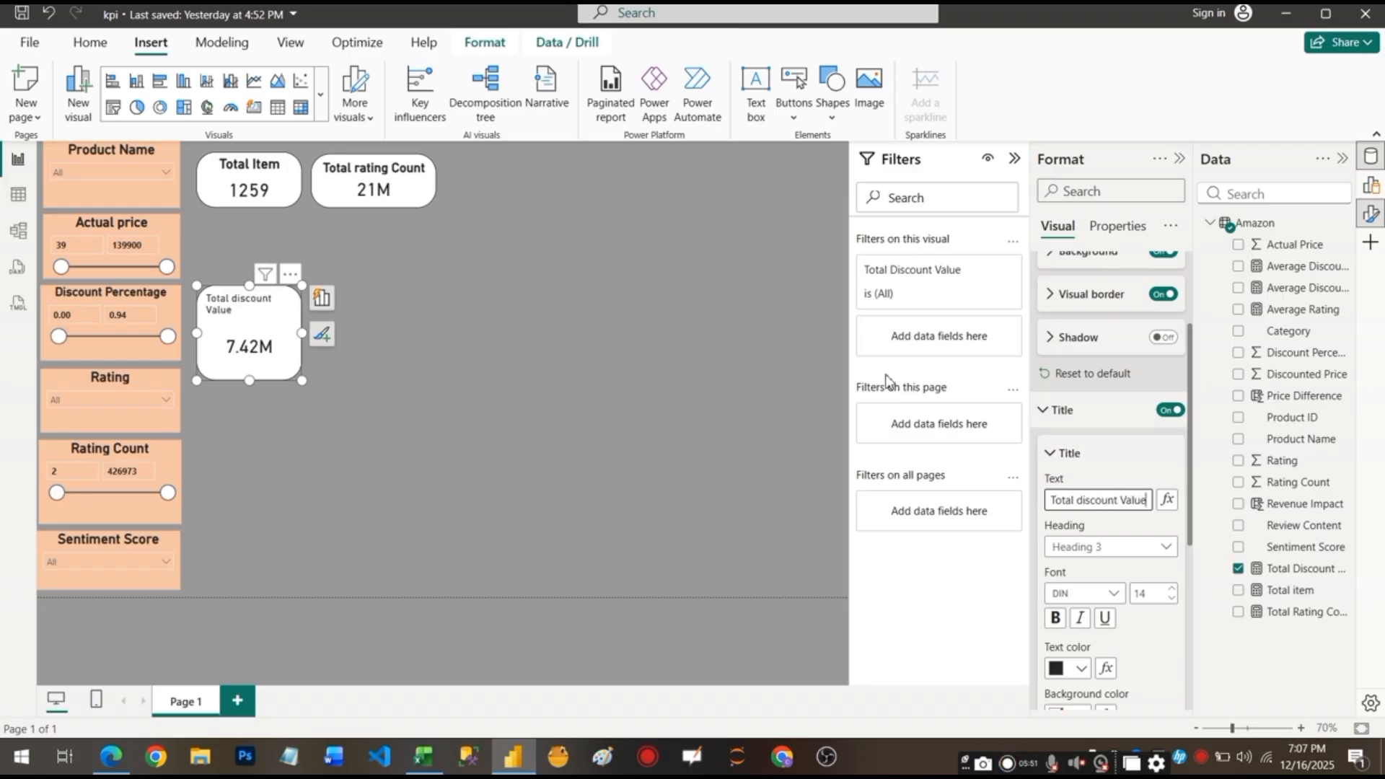
left_click(1159, 551)
left_click(1099, 635)
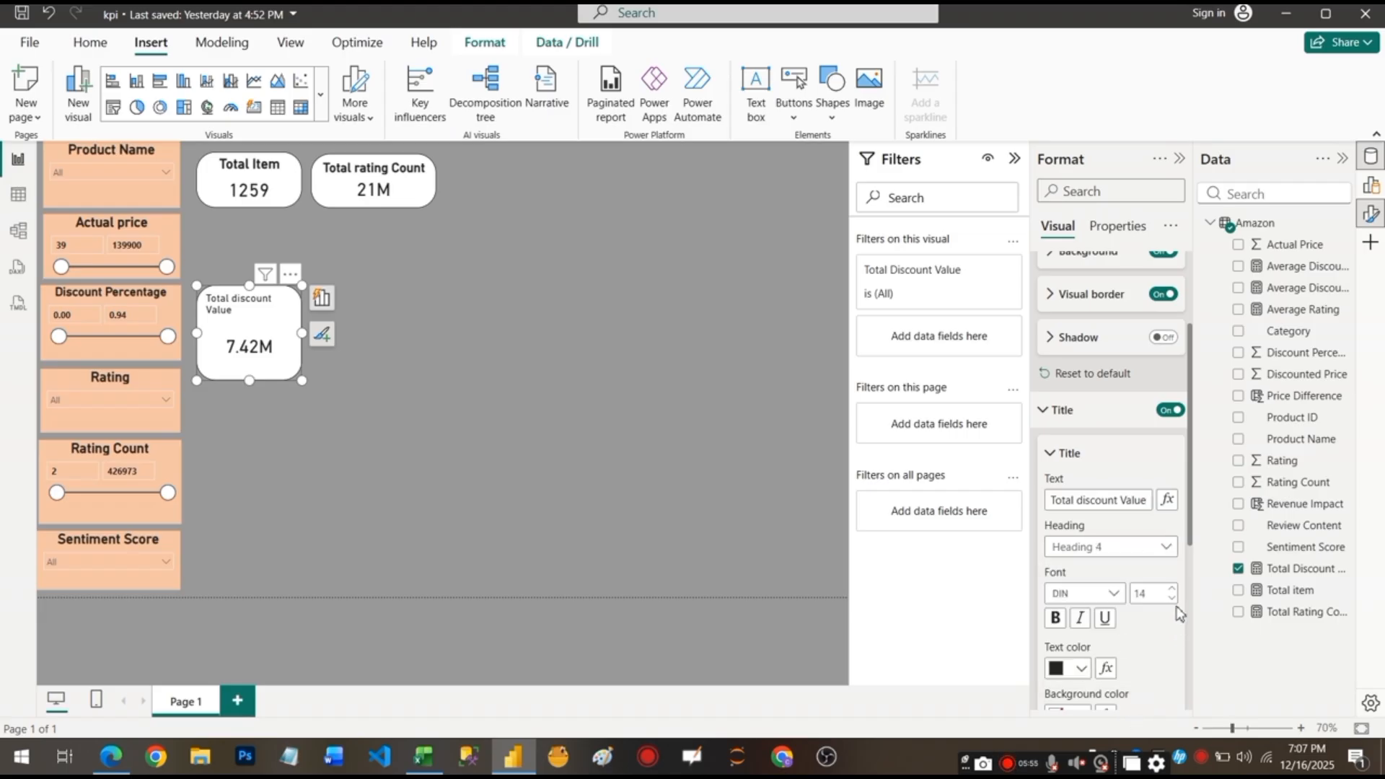
left_click(1153, 598)
type("17")
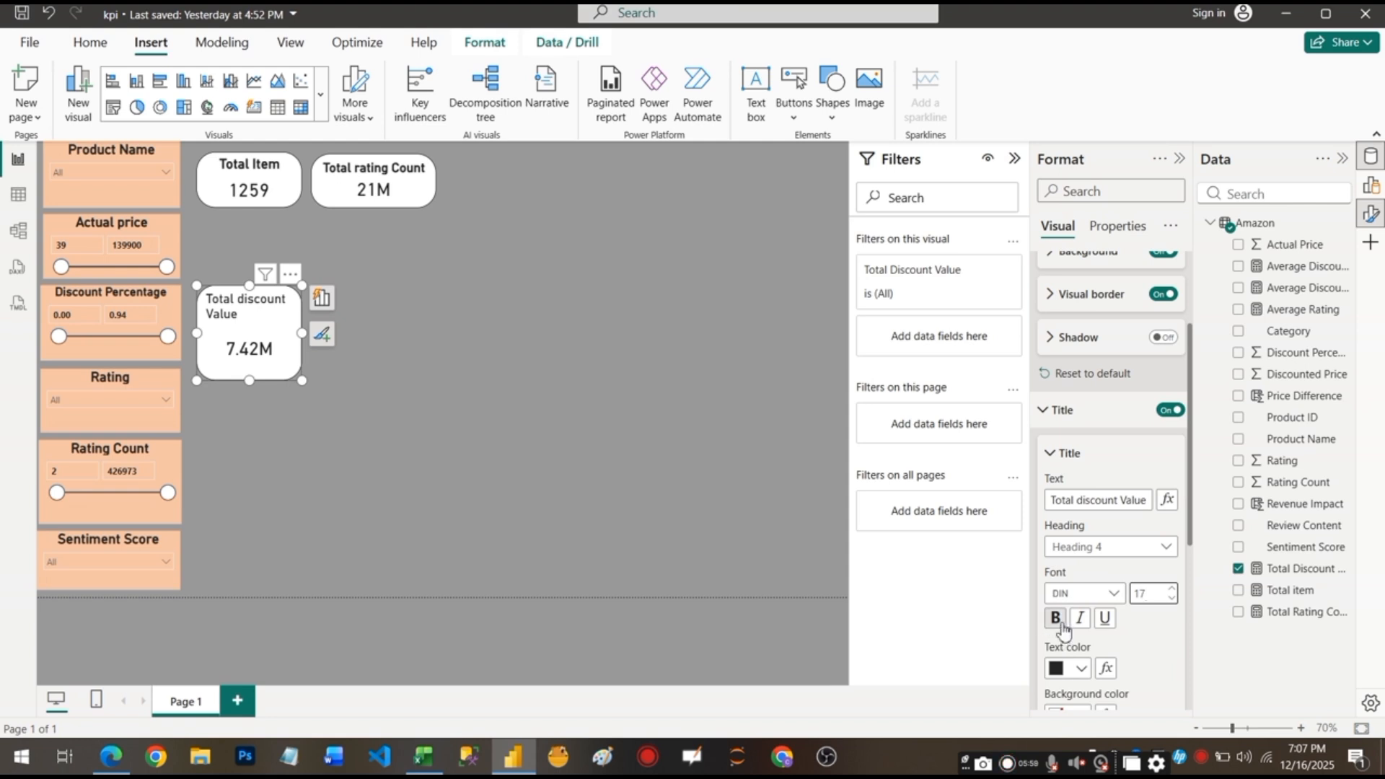
left_click(1057, 620)
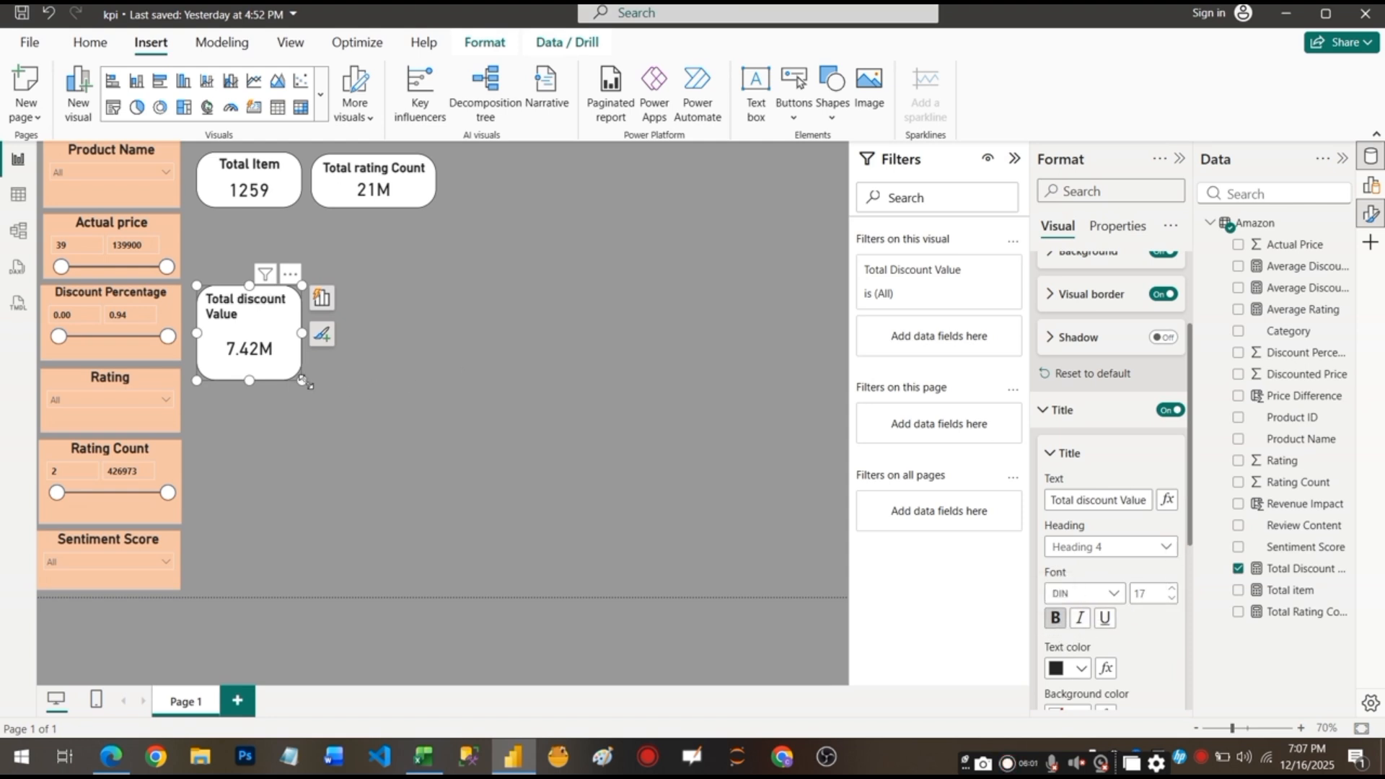
Resize the Total discount Value card so its title fits one line and align it in the row beside the rating count card.
left_click_drag(302, 380, 333, 339)
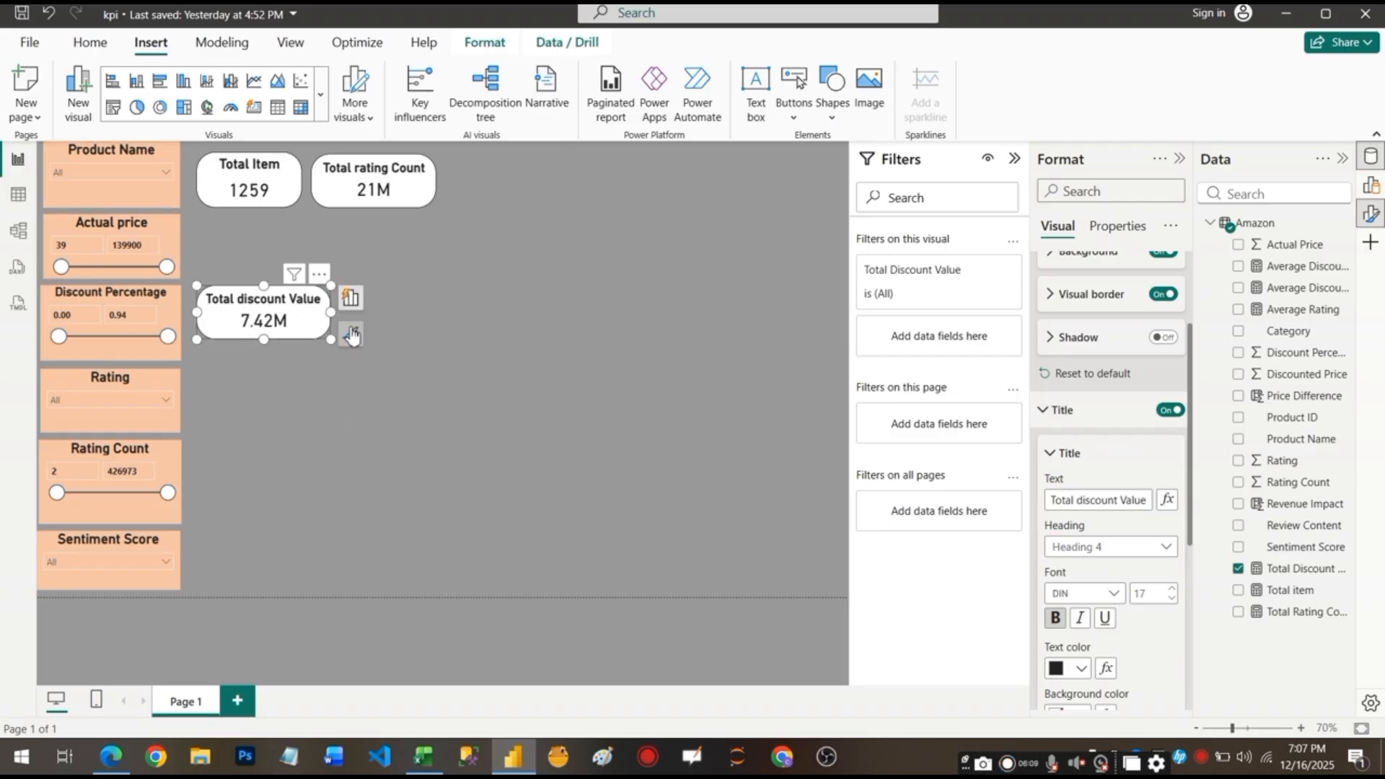
left_click_drag(332, 341, 542, 204)
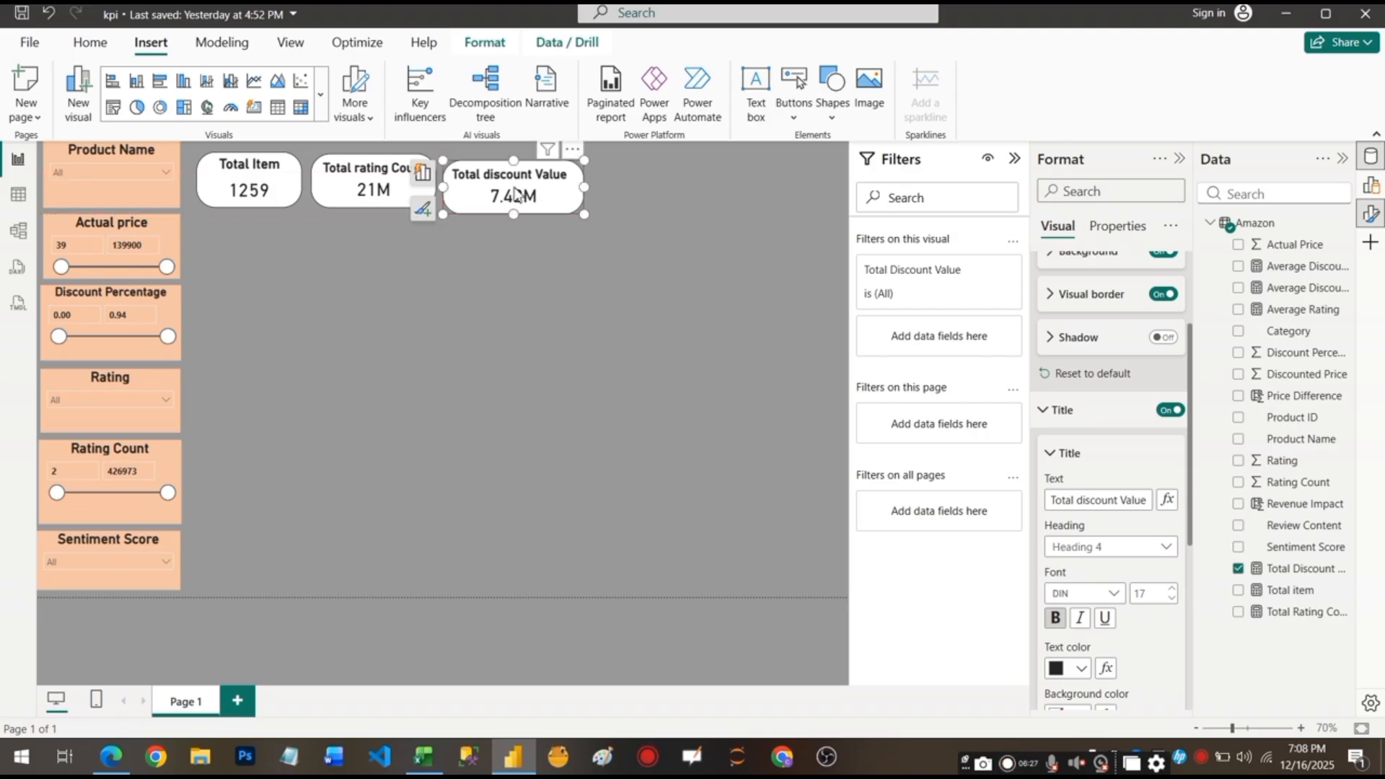
left_click_drag(516, 190, 520, 186)
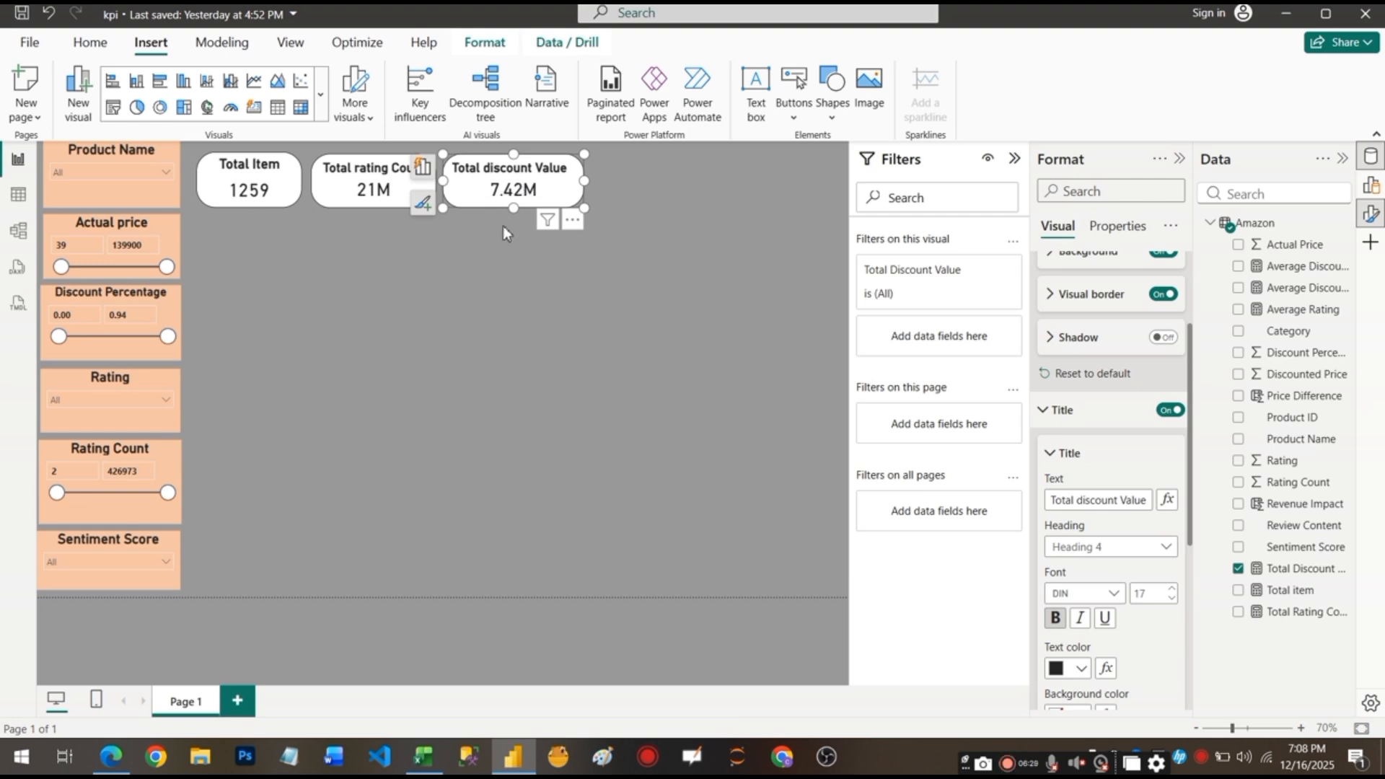
Insert a new card showing the Average Discount percentage measure.
left_click(486, 253)
left_click(321, 94)
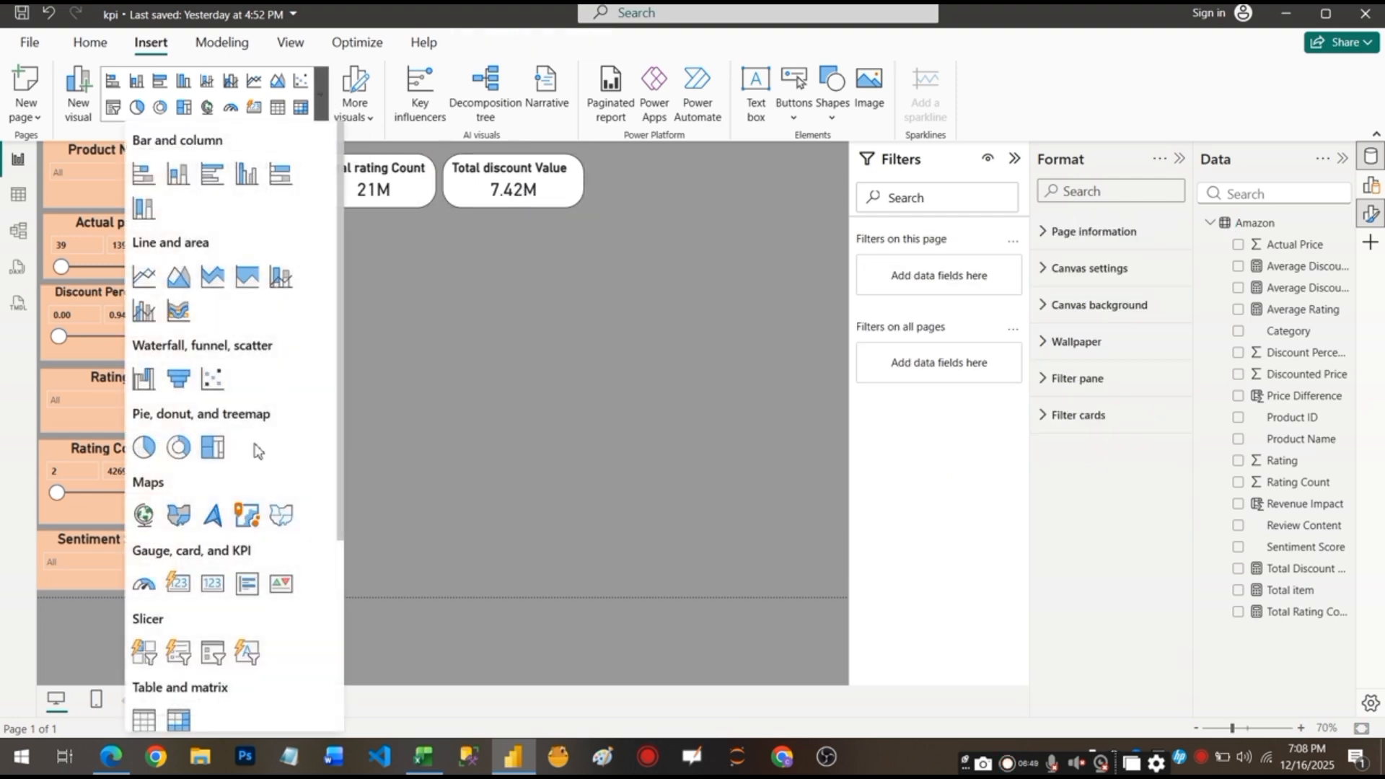
left_click(212, 583)
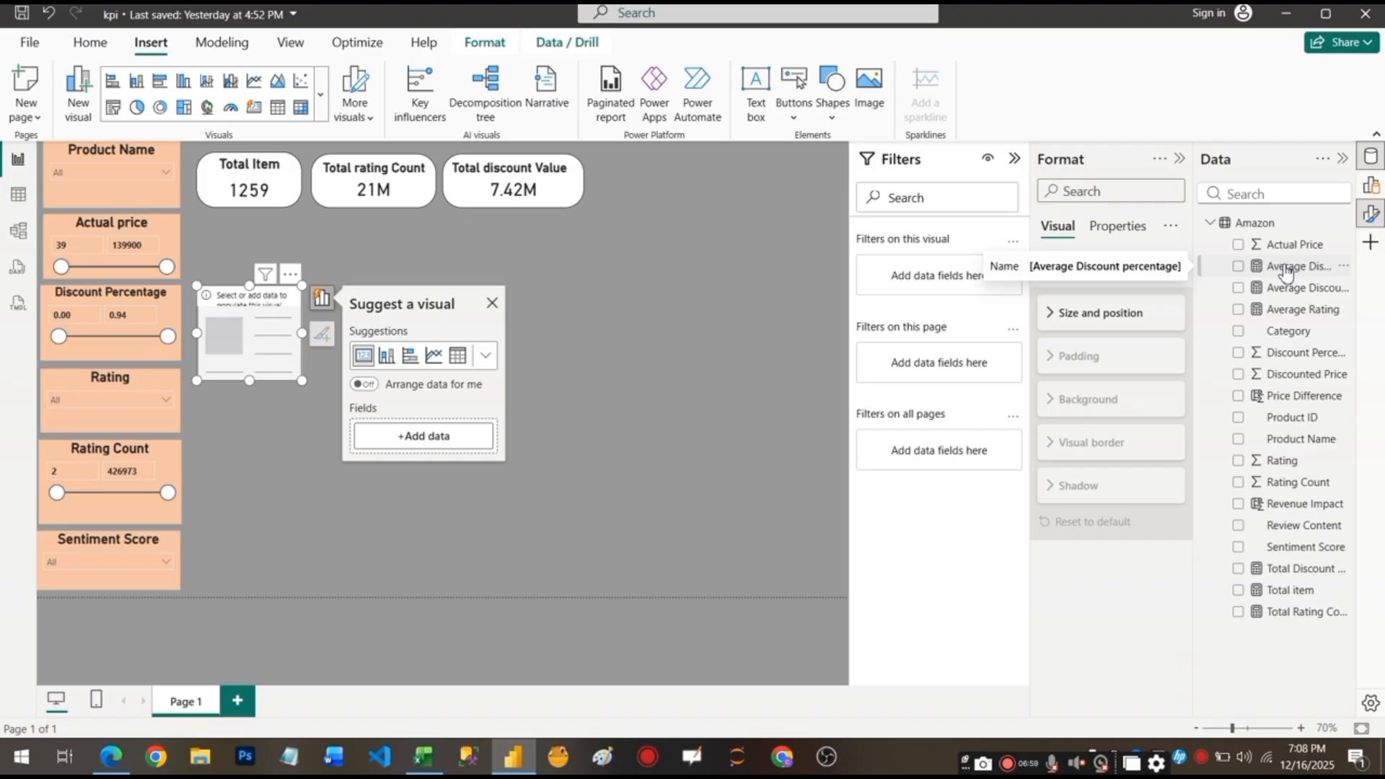
left_click(1239, 267)
Turn on the Average Discount percentage card's visual border with its rounded corners at the maximum.
left_click(1129, 442)
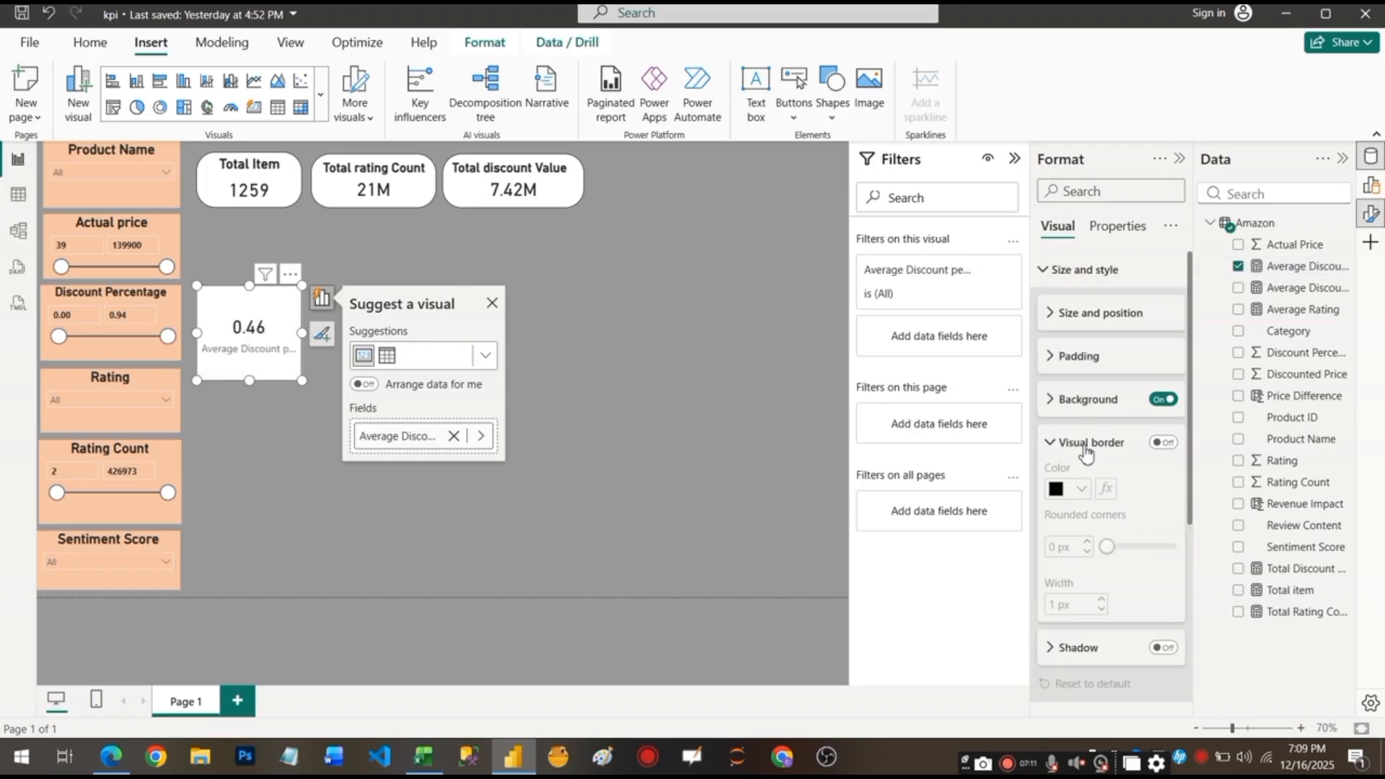
left_click(1168, 444)
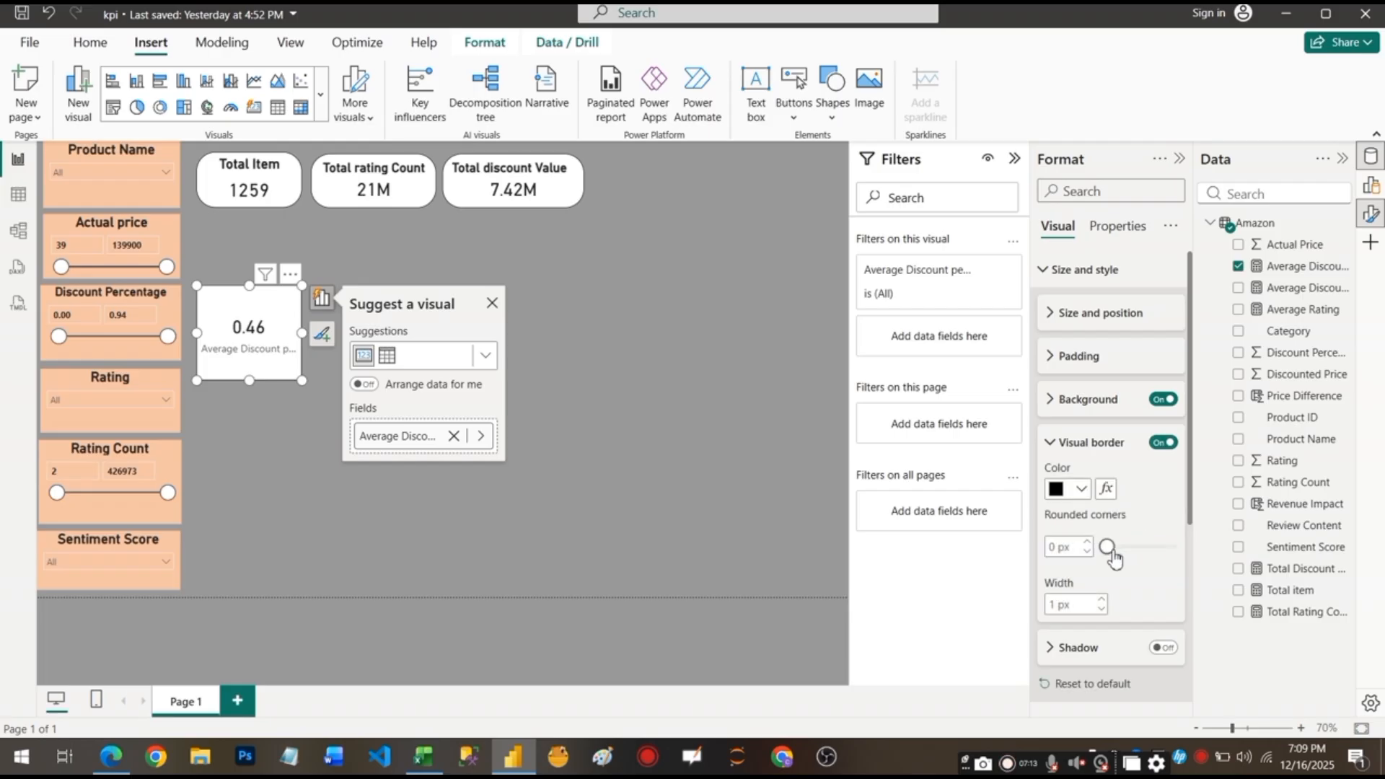
left_click_drag(1107, 548, 1203, 547)
left_click(1058, 446)
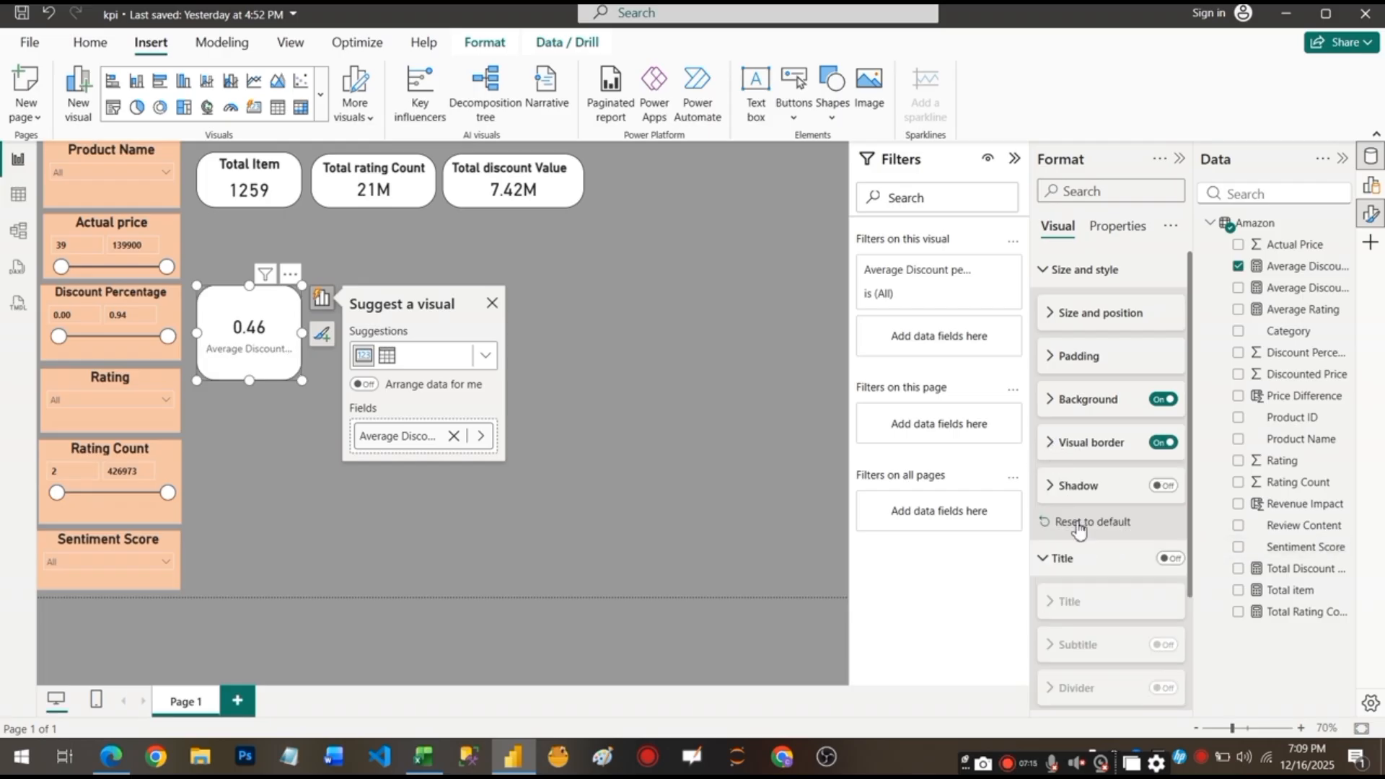
Turn on the new card's title, enter "Average Discount Percentage" and set its font size to 17.
scroll(1110, 612, "down", 2)
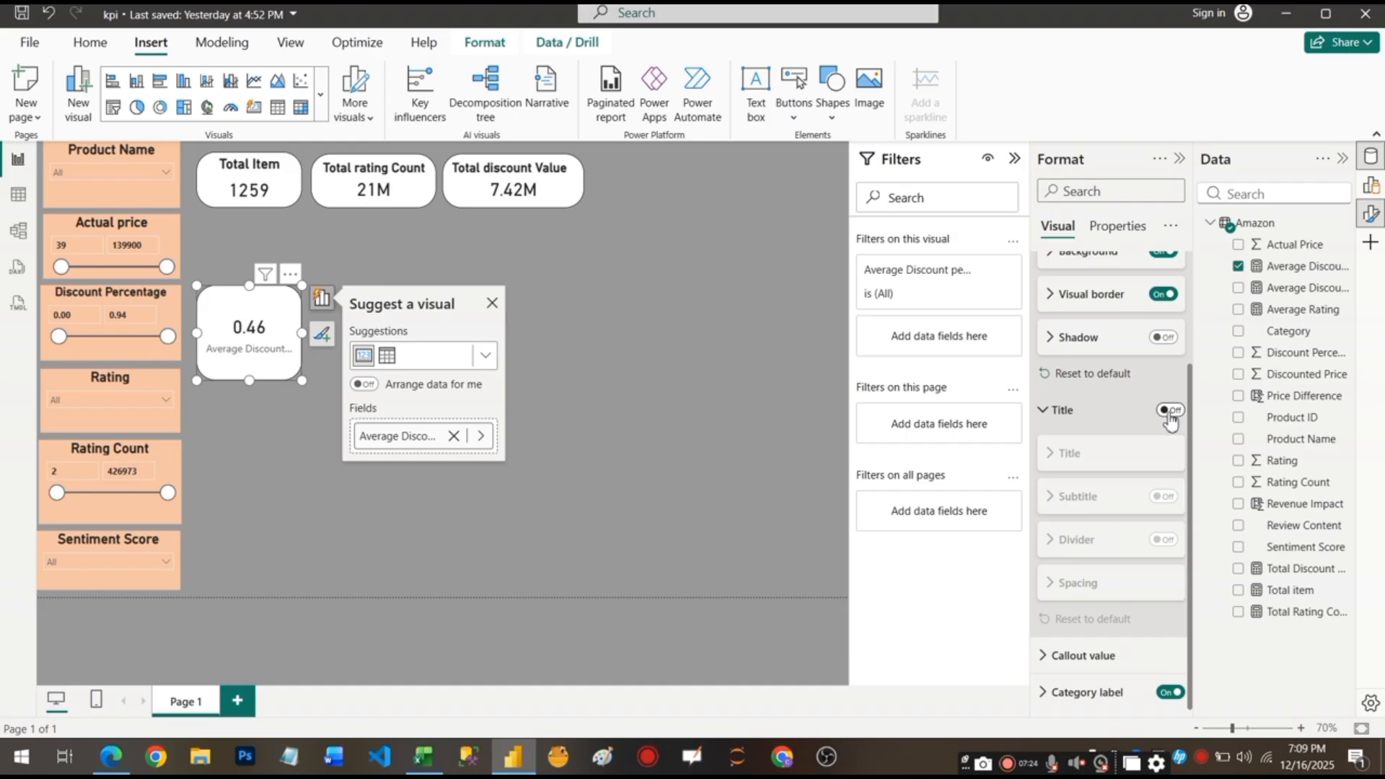
left_click(1170, 410)
left_click(1125, 453)
left_click(1080, 500)
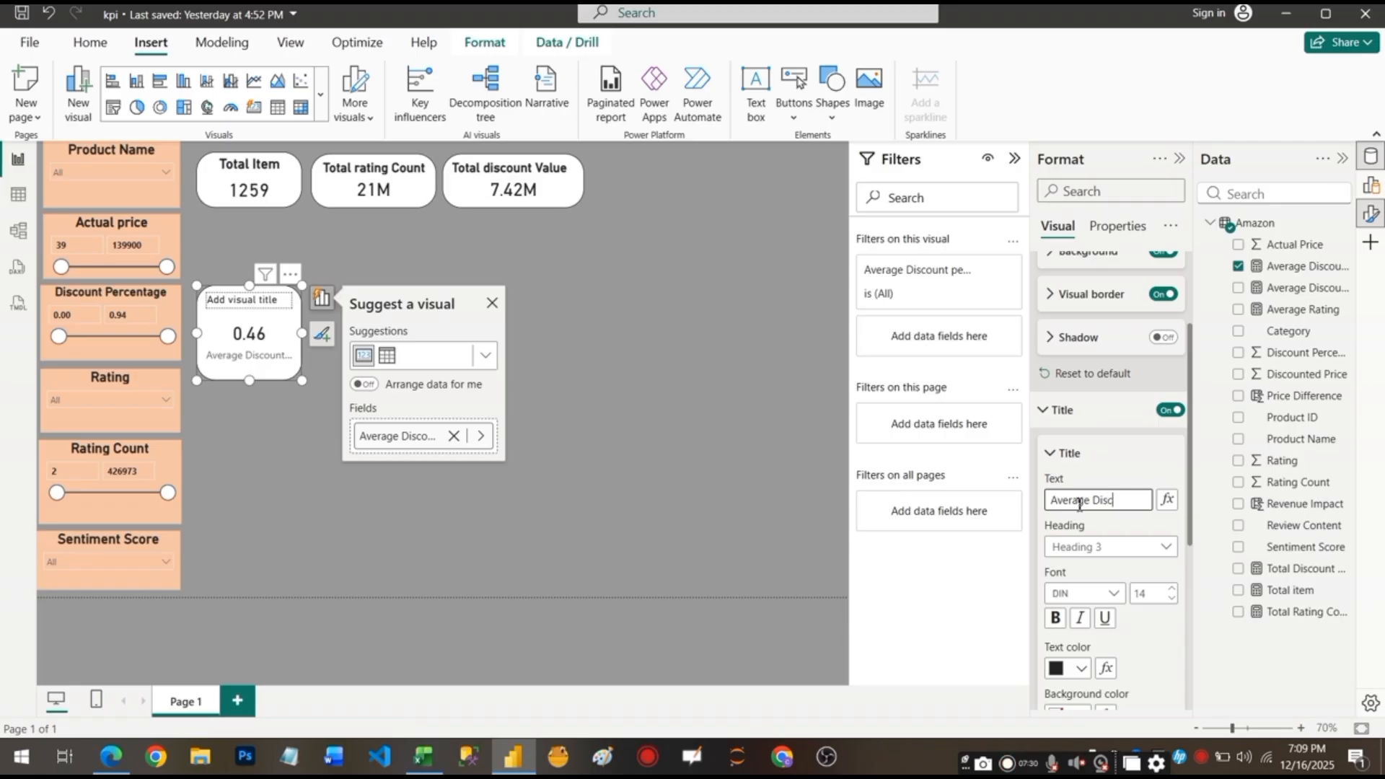
type("Average Discount Percentage")
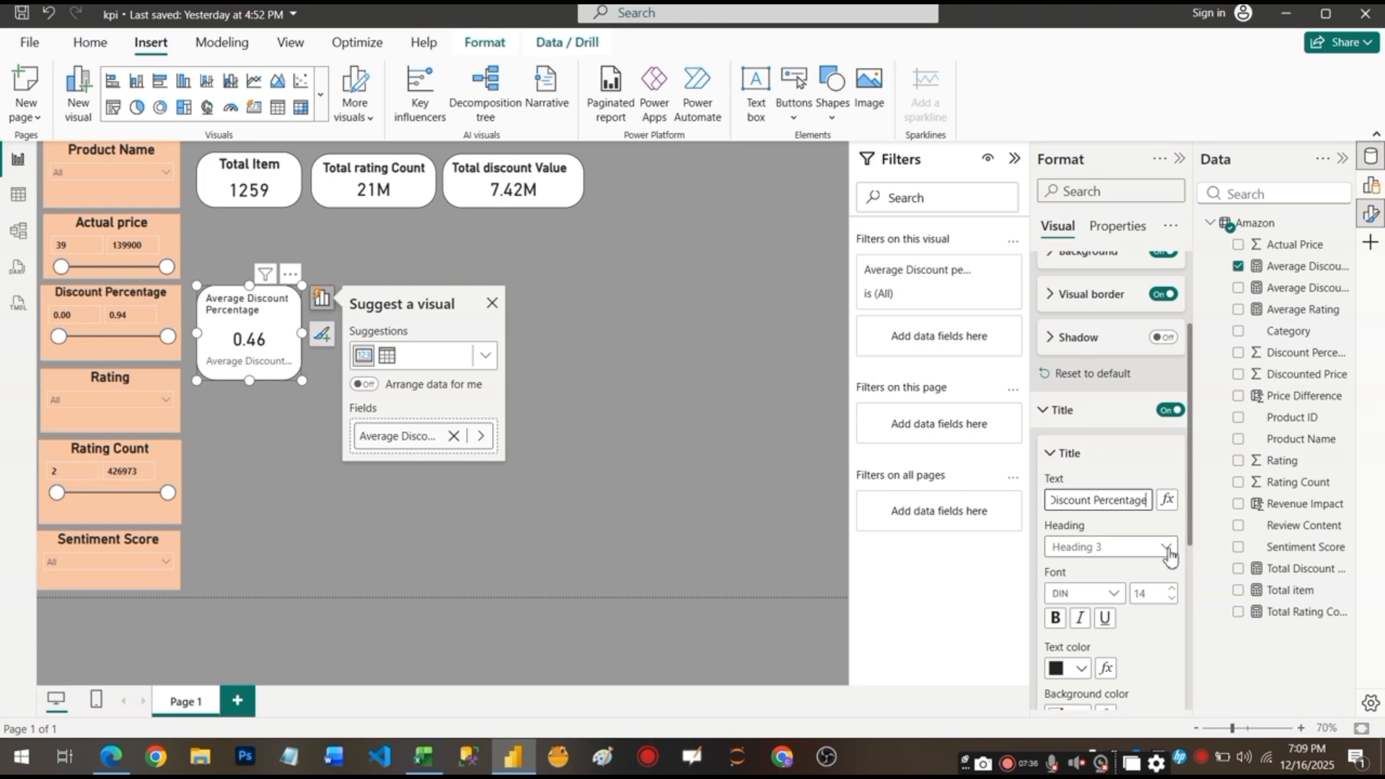
left_click(1113, 595)
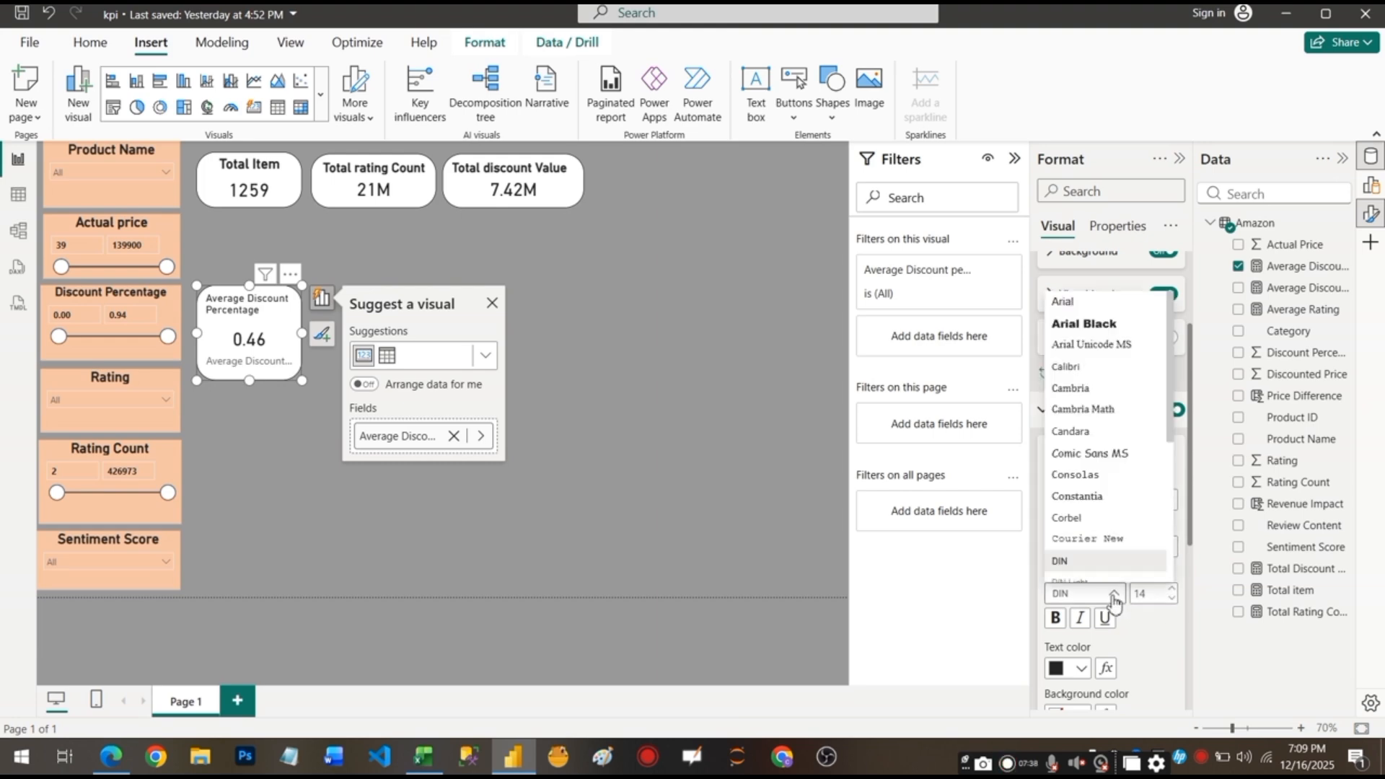
left_click(1114, 599)
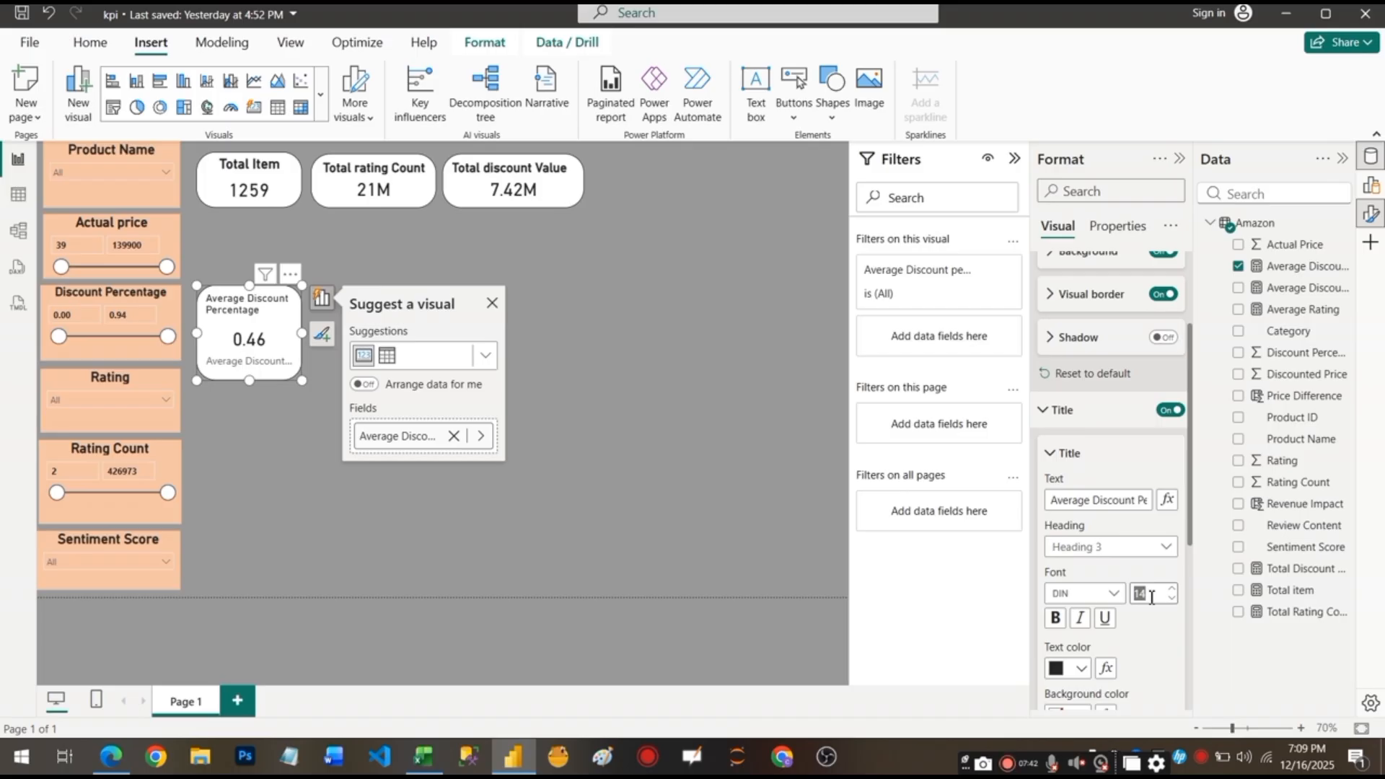
type("17")
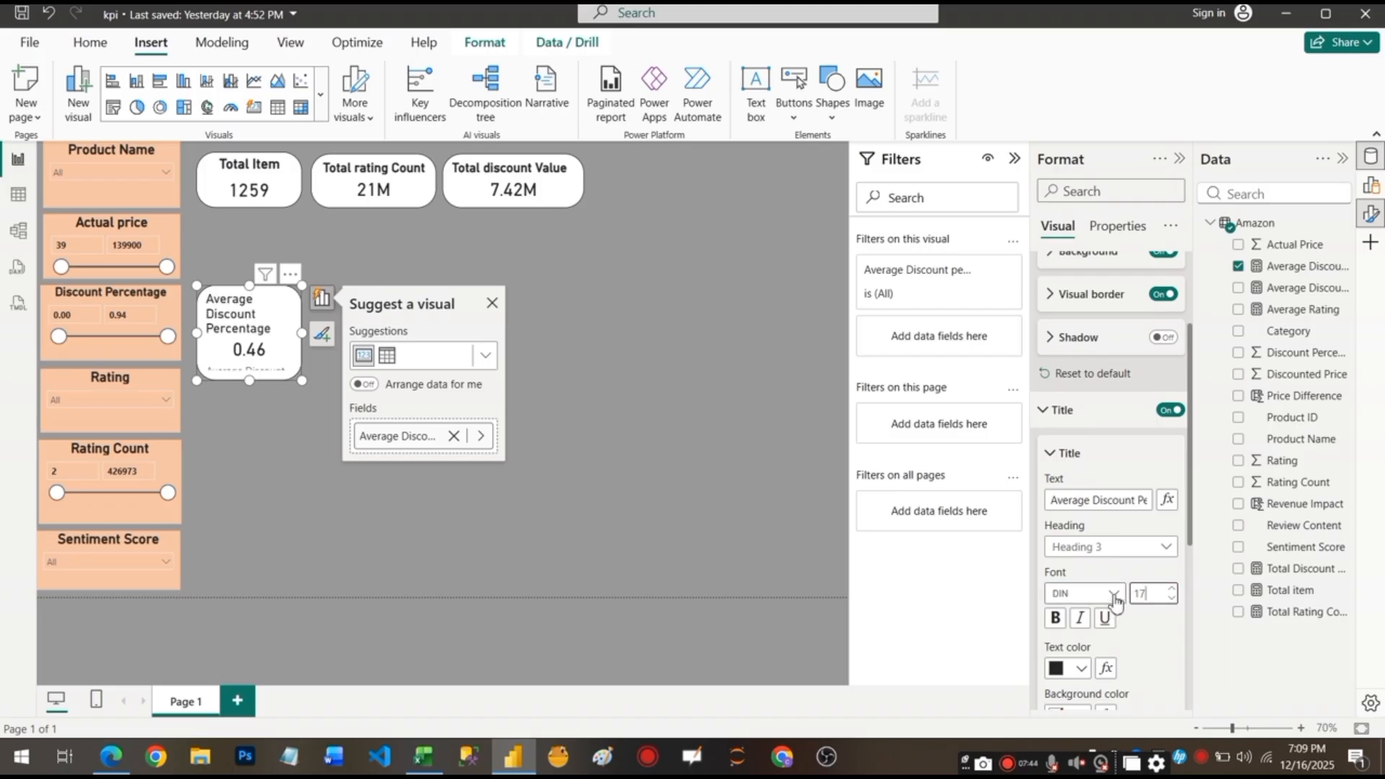
Change the Average Discount Percentage title's font to Arial and make it bold.
left_click(1114, 599)
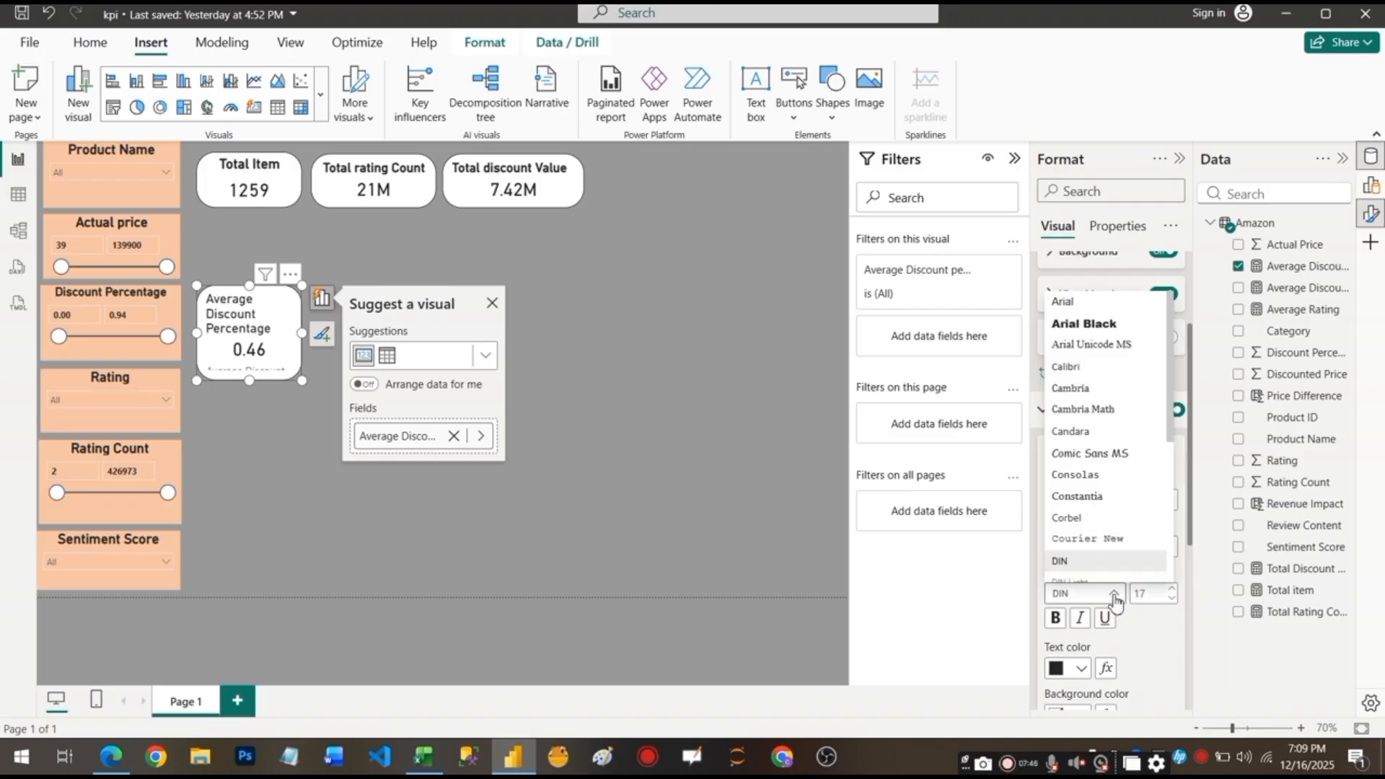
left_click(1079, 303)
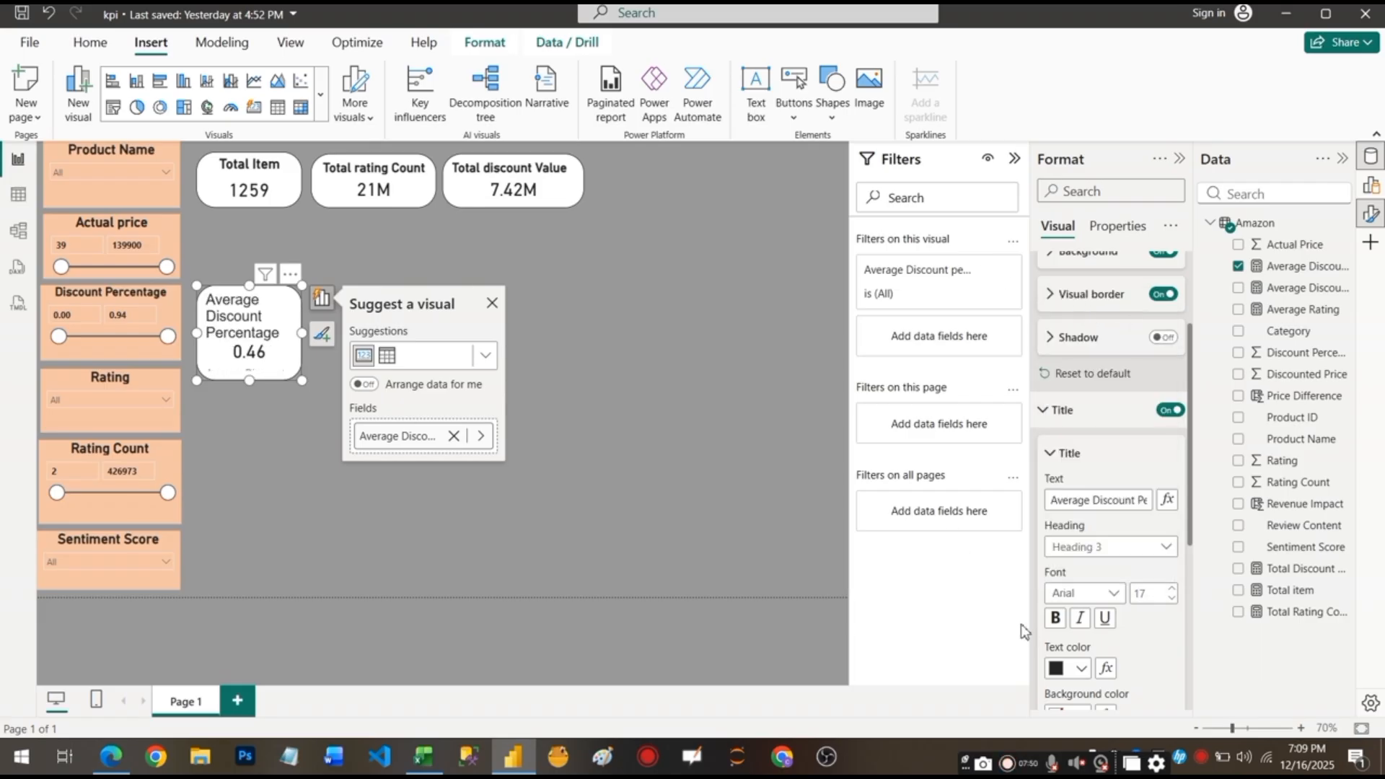
left_click(1055, 617)
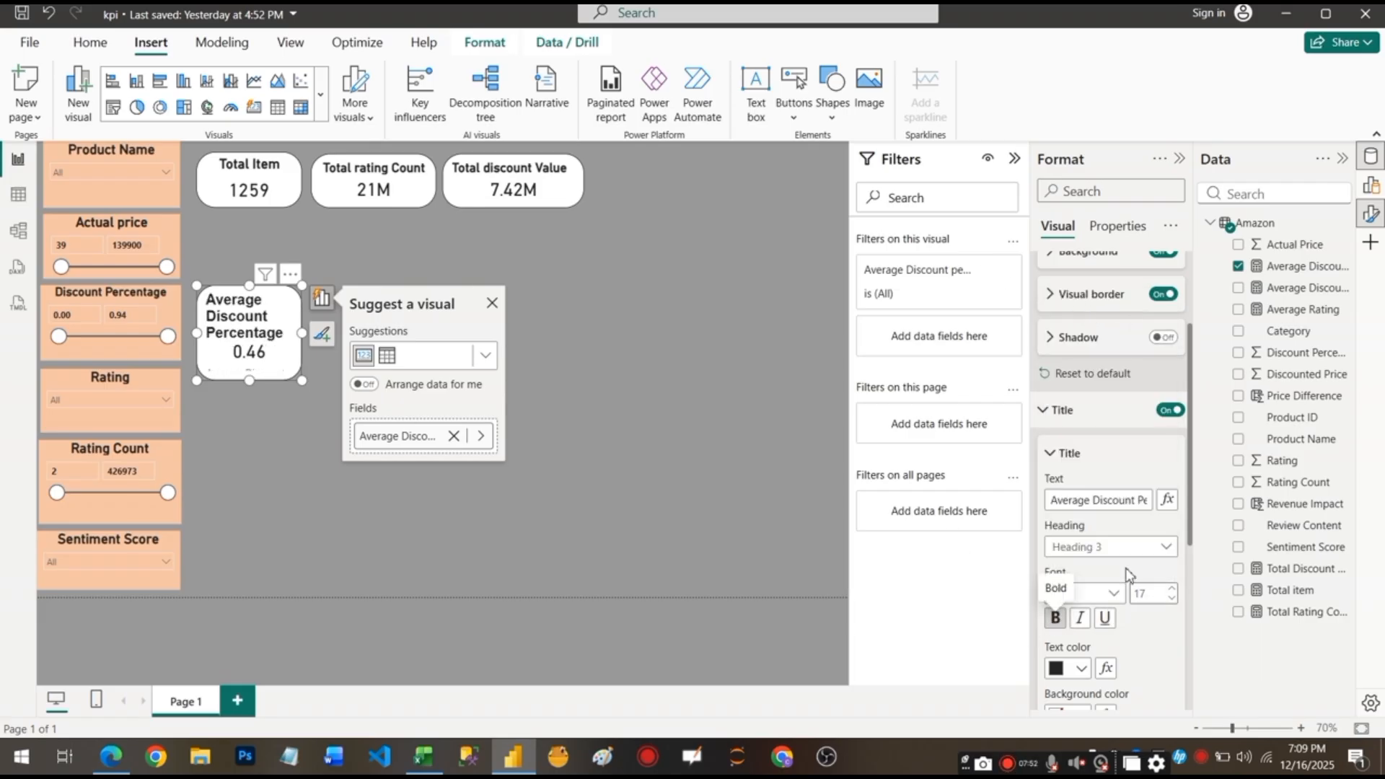
left_click(1114, 593)
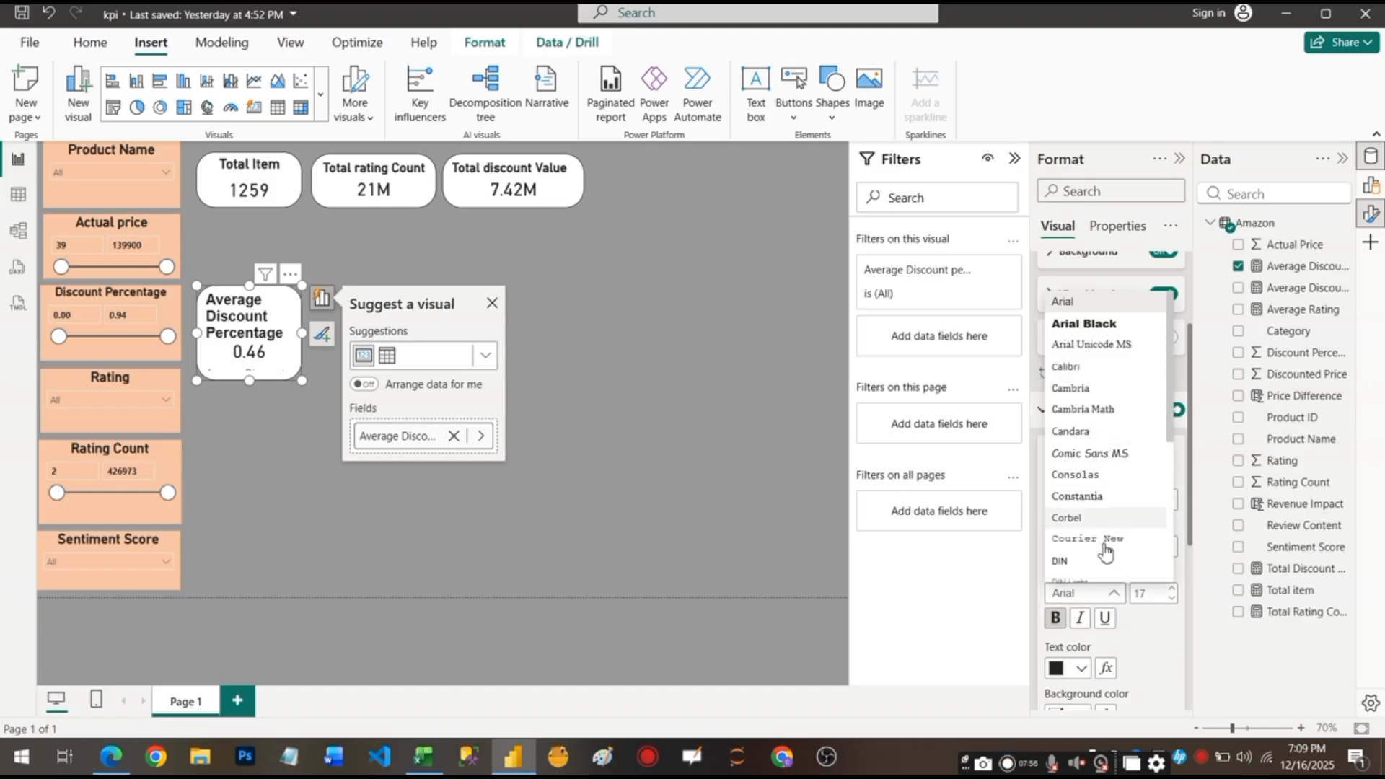
left_click(1115, 598)
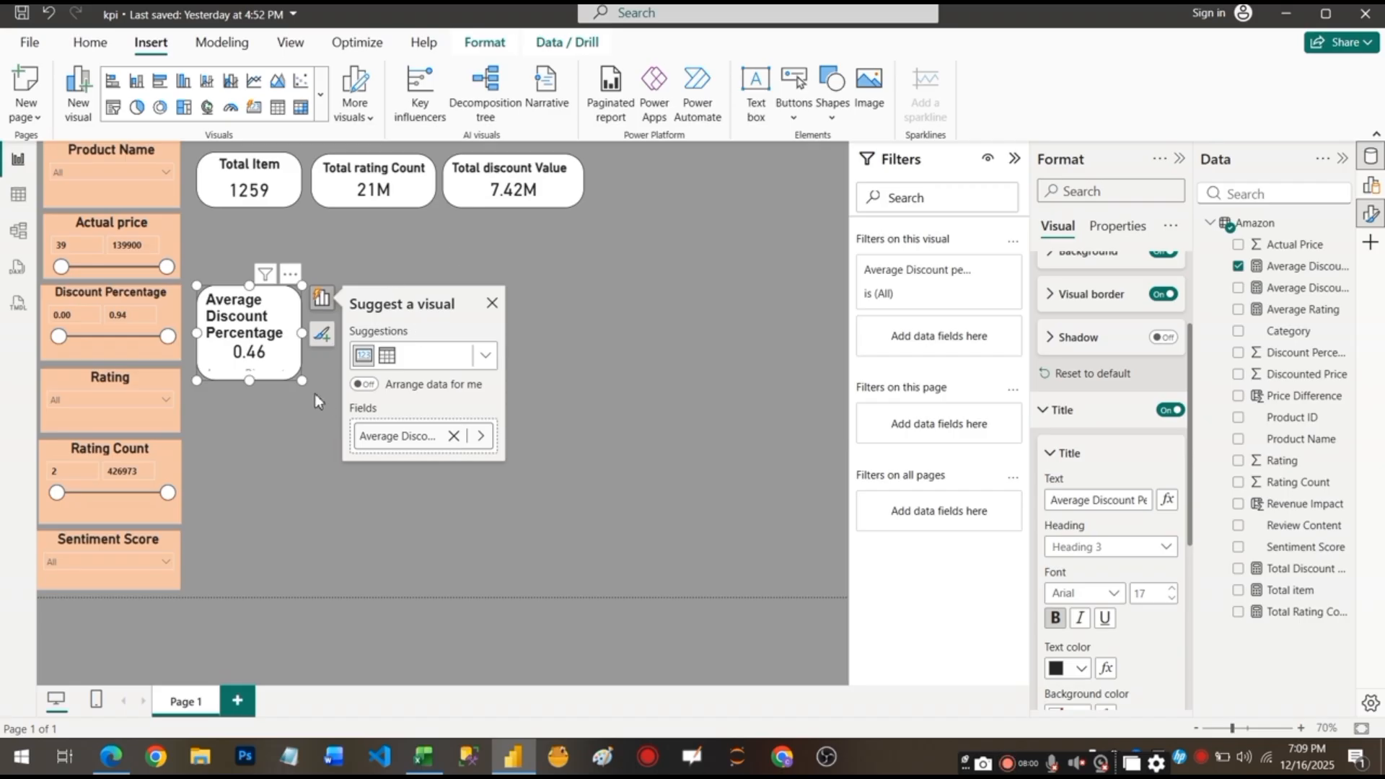
Make the Average Discount Percentage card wider and shorter, and centre its title.
left_click_drag(303, 383, 368, 356)
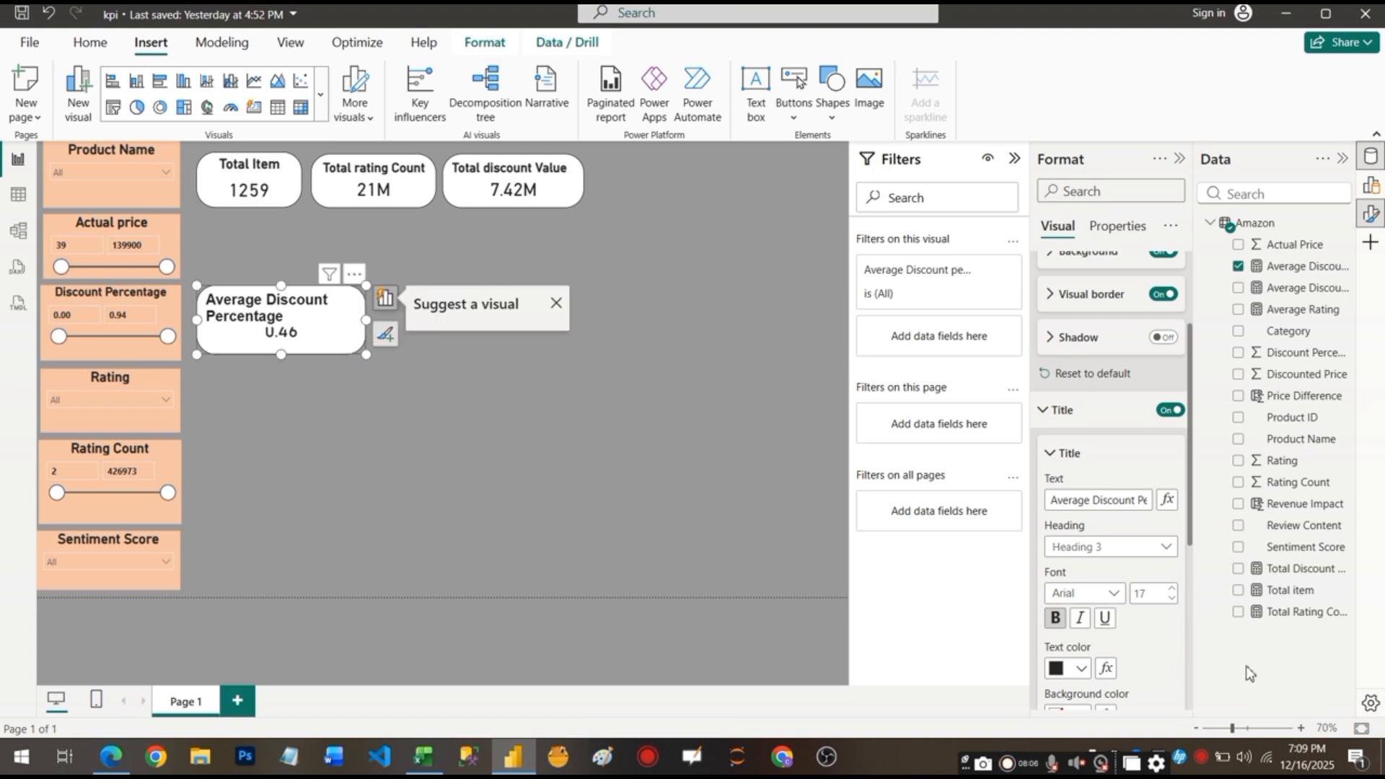
scroll(1103, 649, "down", 4)
left_click(1080, 494)
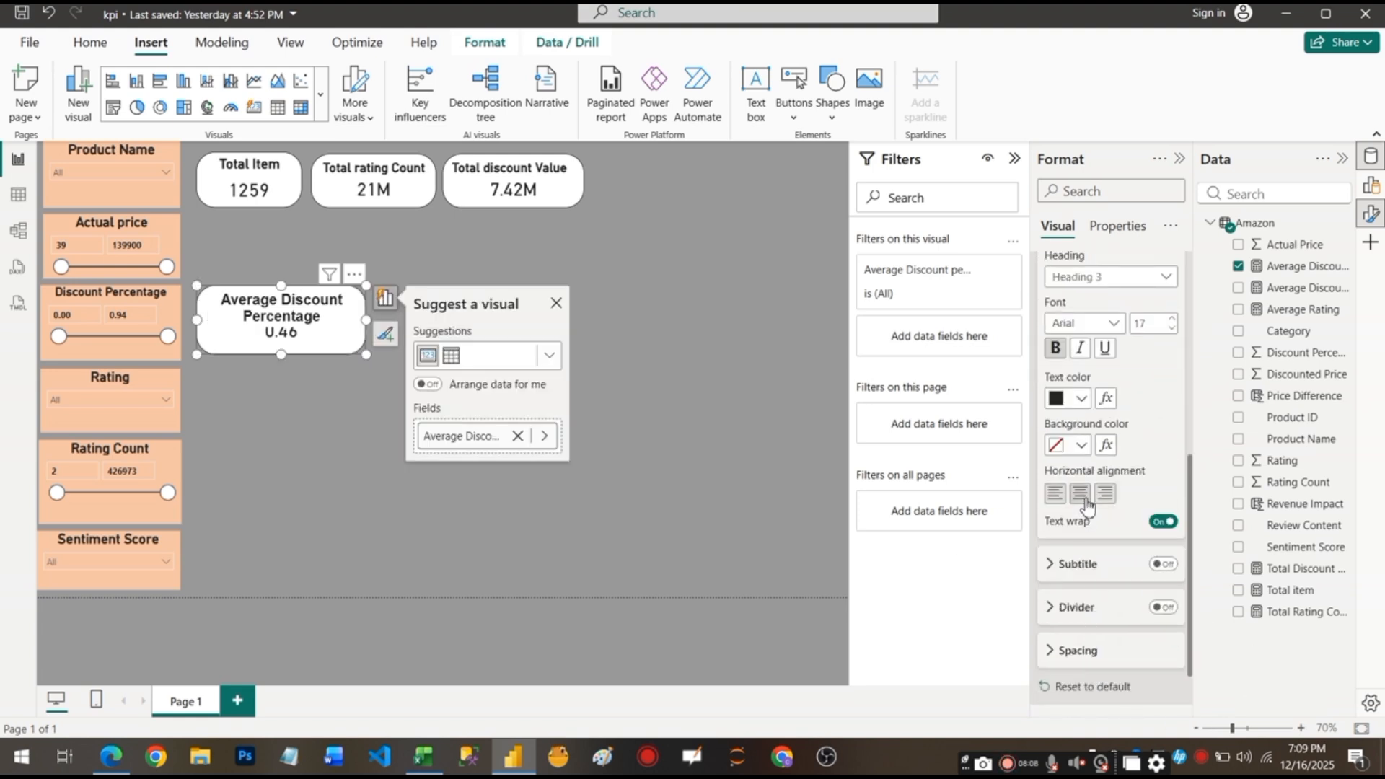
Place the Average Discount Percentage card at the row's end and narrow the discount value and rating count cards to two-line titles.
left_click_drag(356, 352, 684, 203)
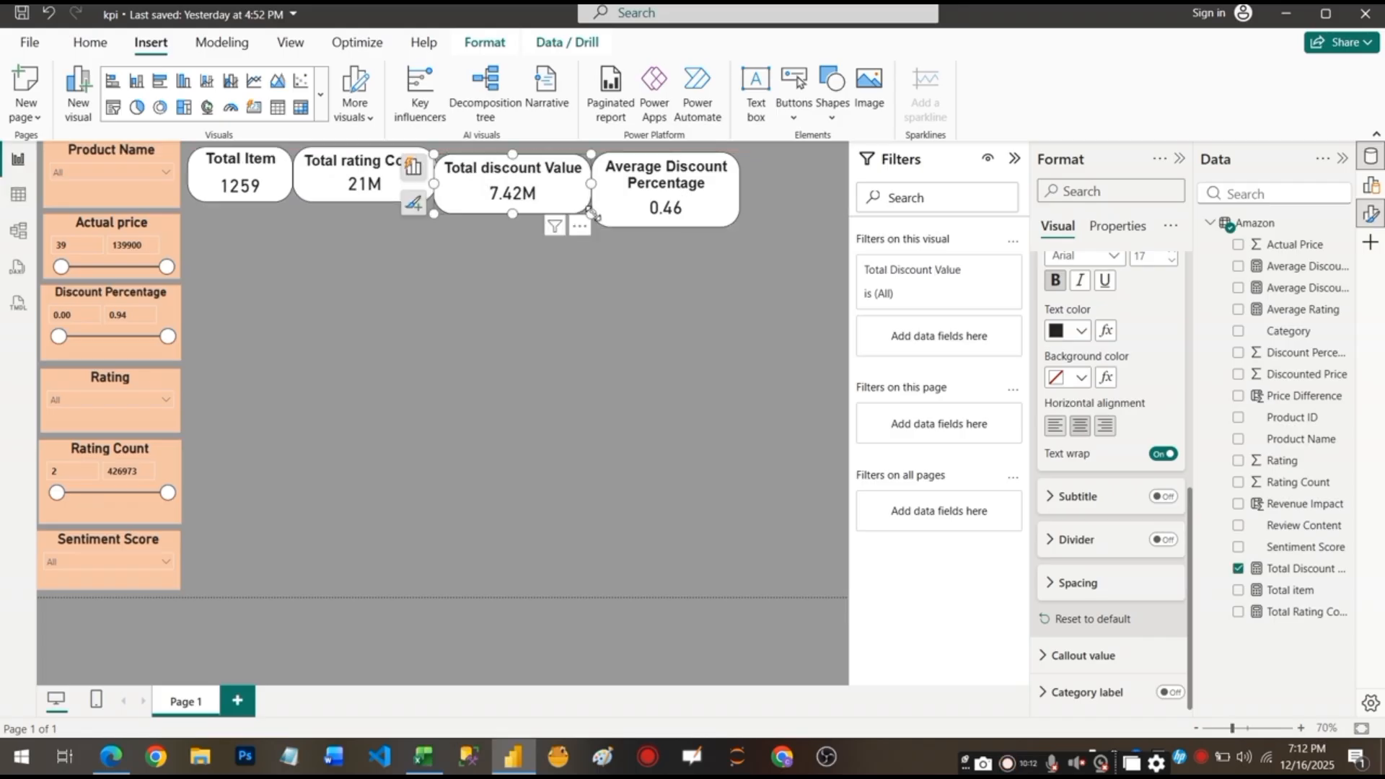
left_click_drag(585, 207, 519, 204)
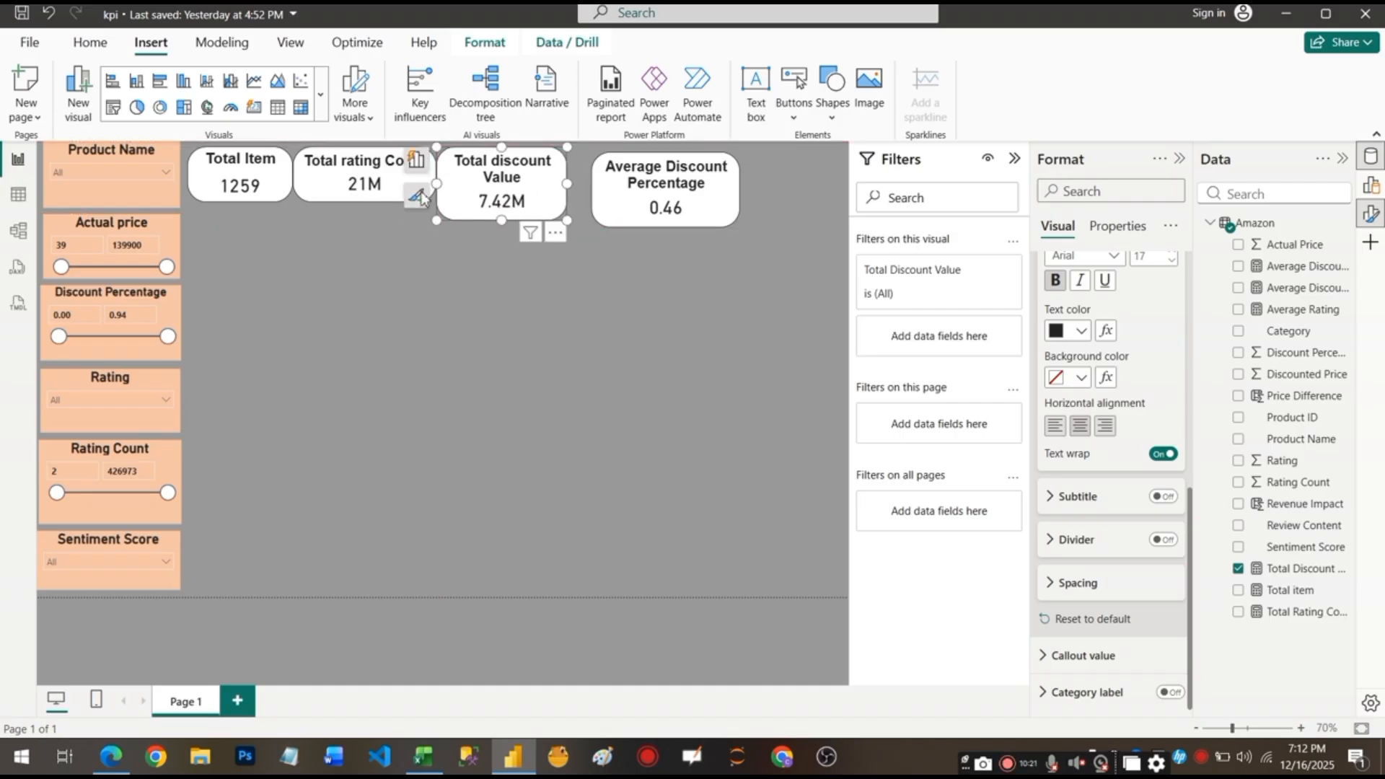
left_click_drag(359, 183, 405, 229)
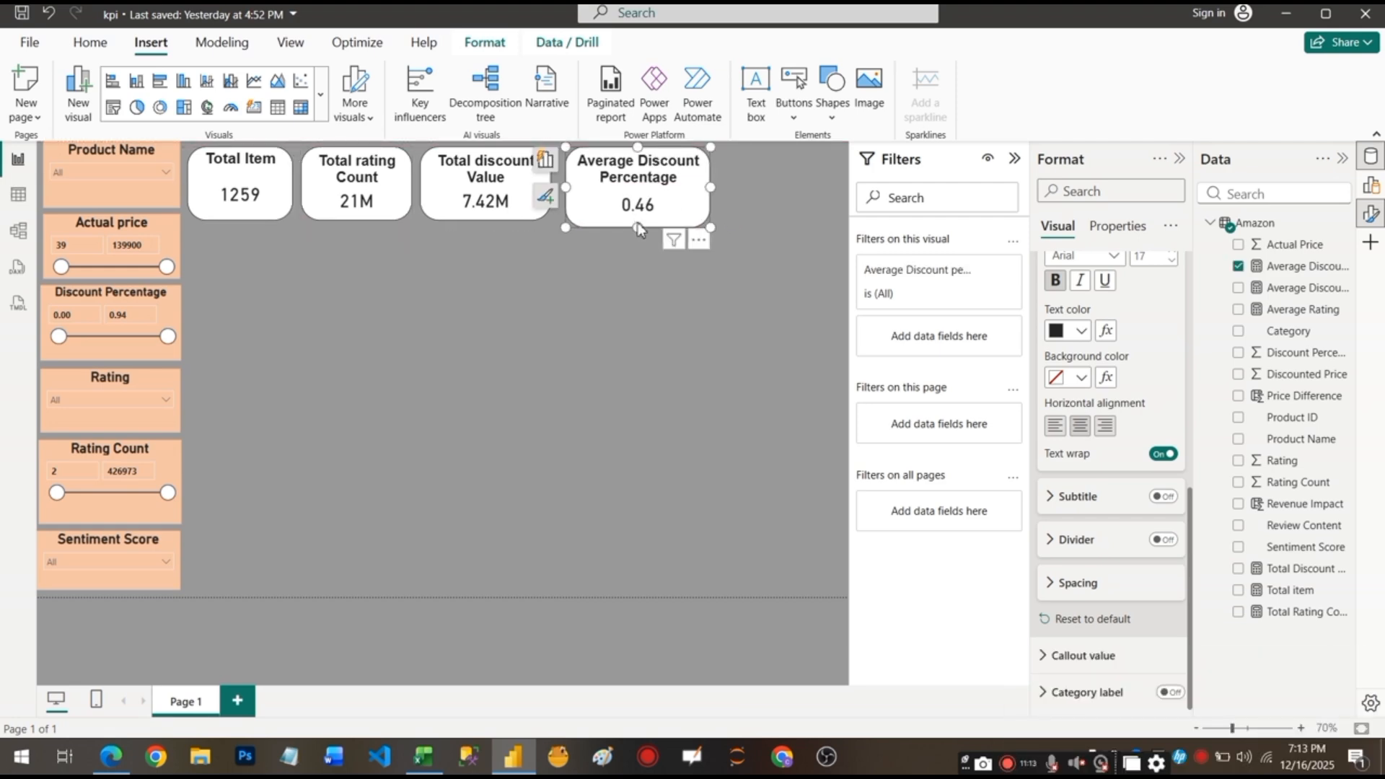
Insert another card showing the Average Rating measure.
left_click(320, 94)
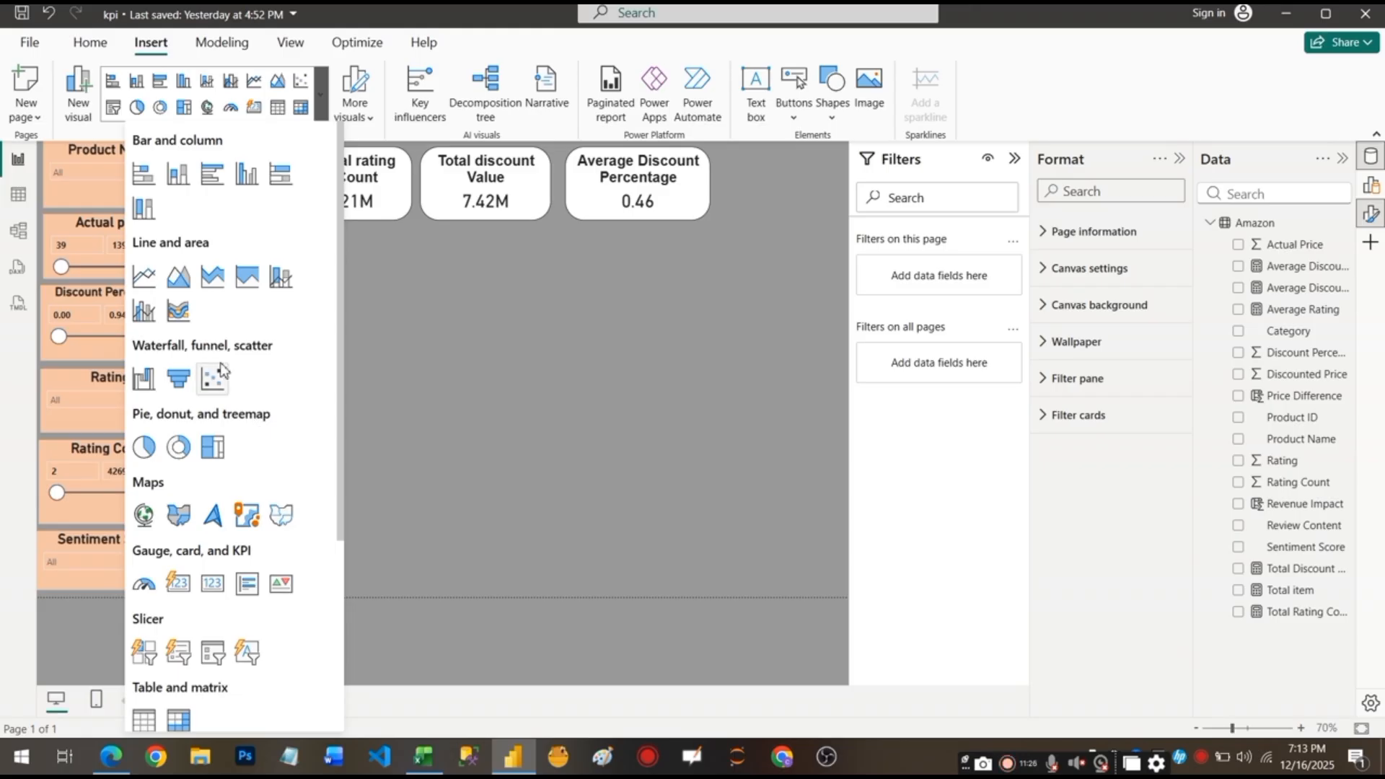
left_click(227, 585)
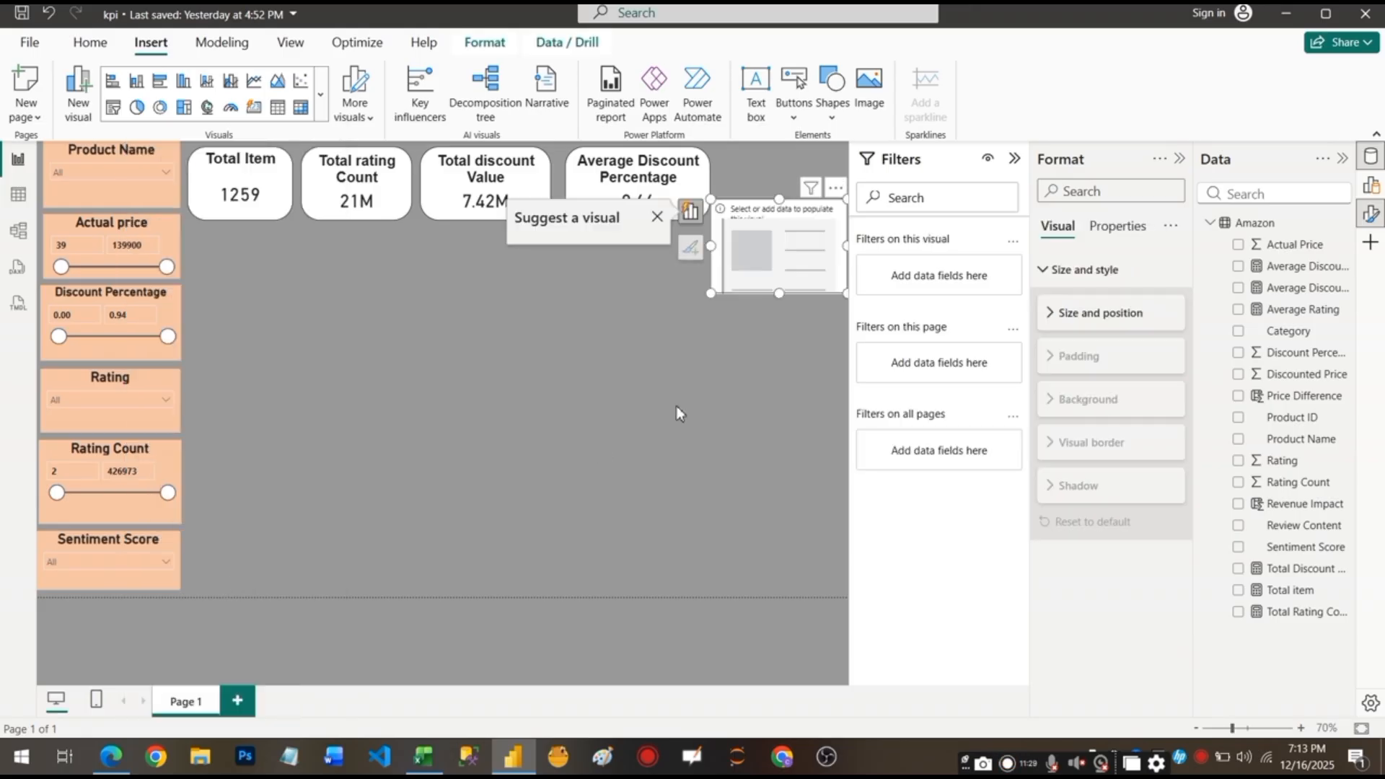
left_click(1238, 309)
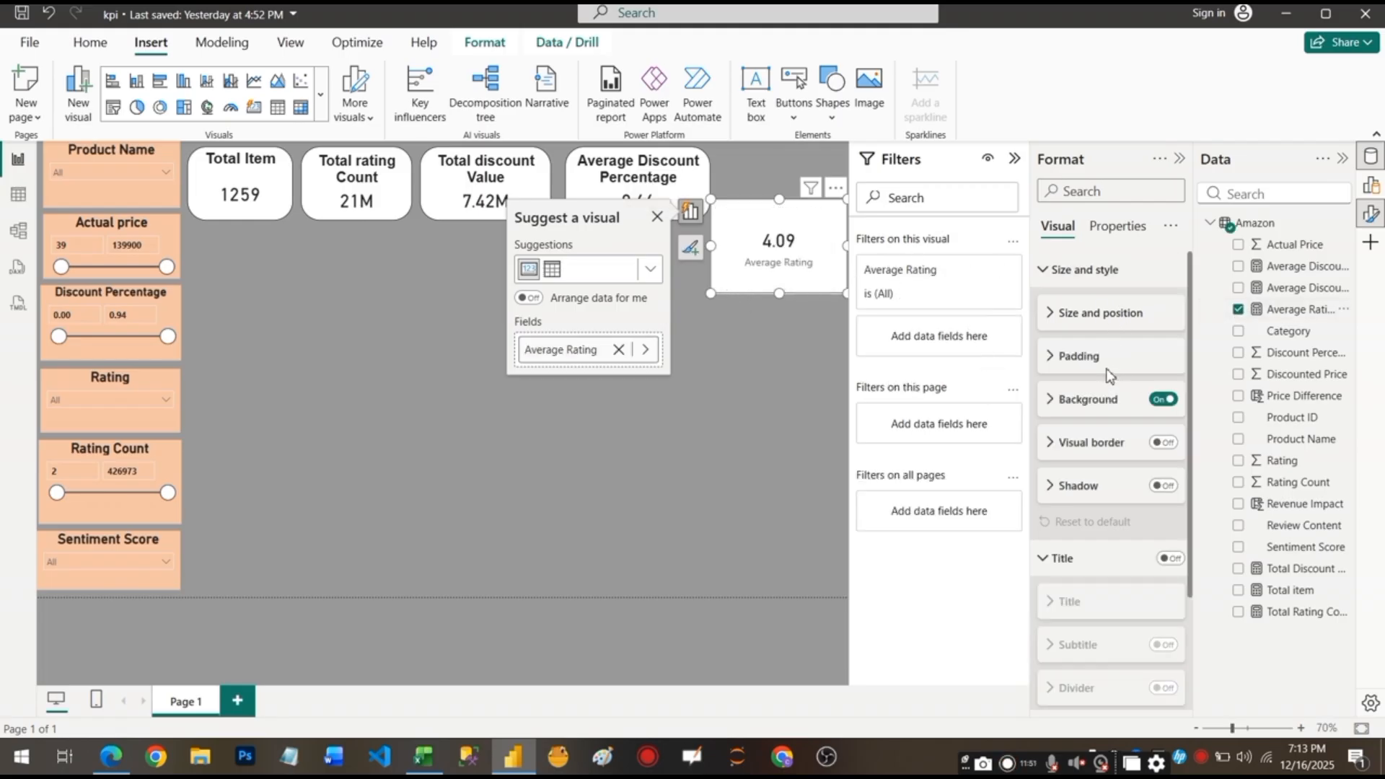
Give the Average Rating card a visual border with 30 px rounded corners.
left_click(1092, 442)
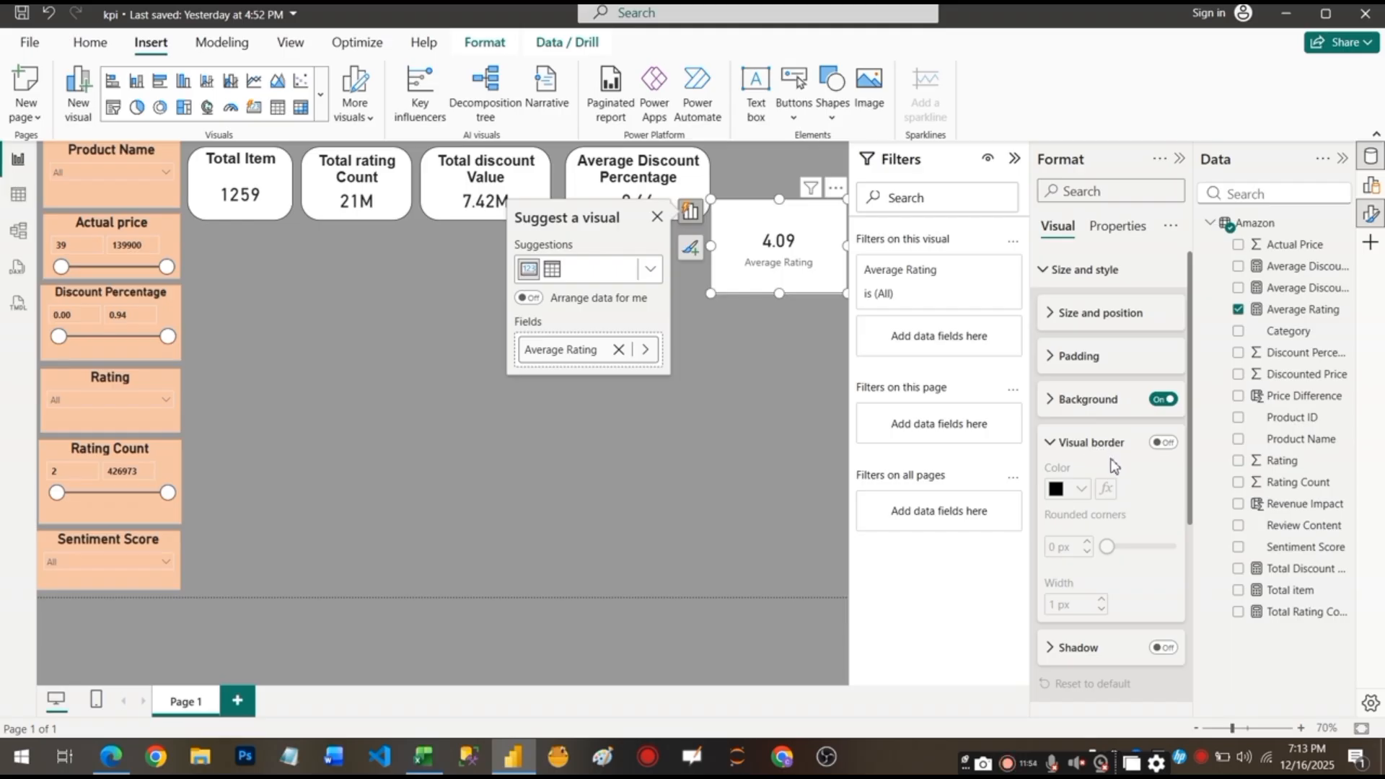
left_click(1162, 442)
left_click_drag(1107, 546, 1199, 559)
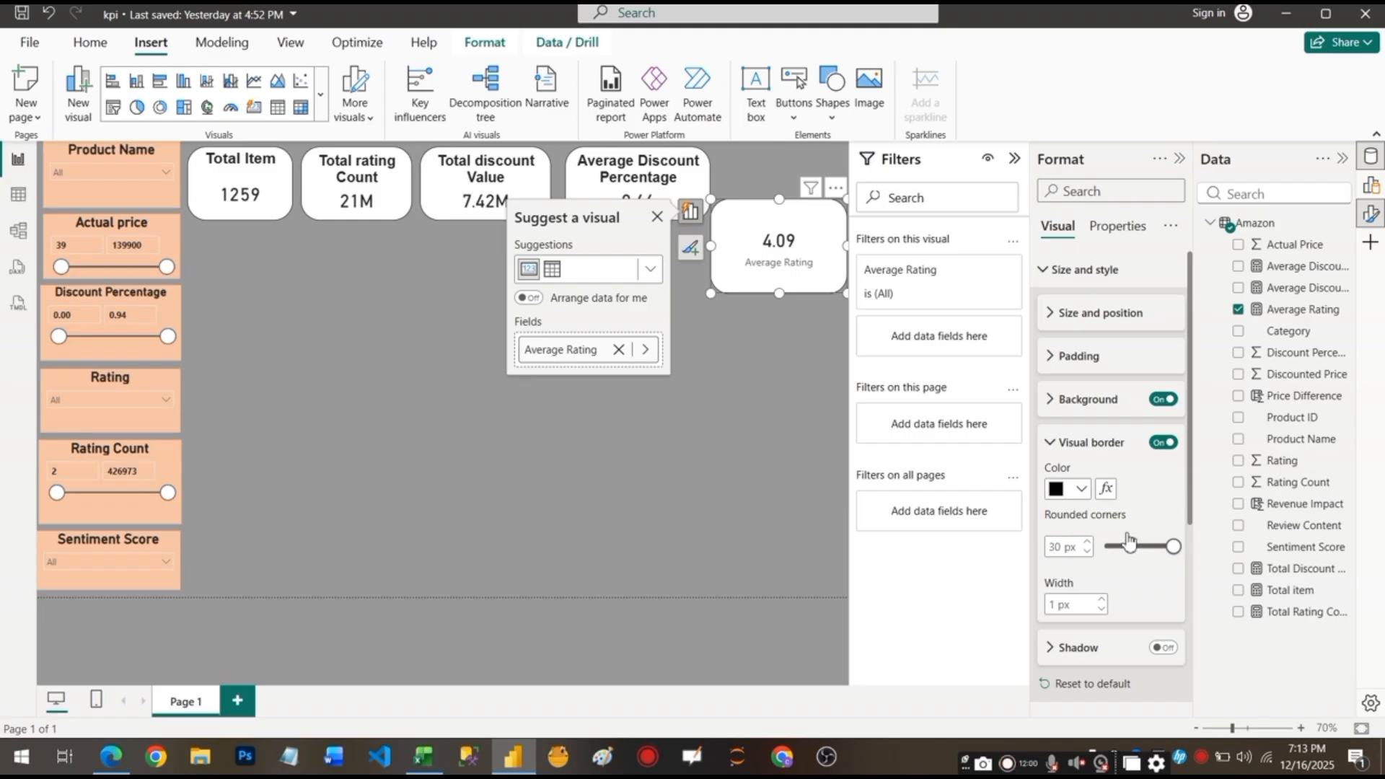
left_click(1056, 443)
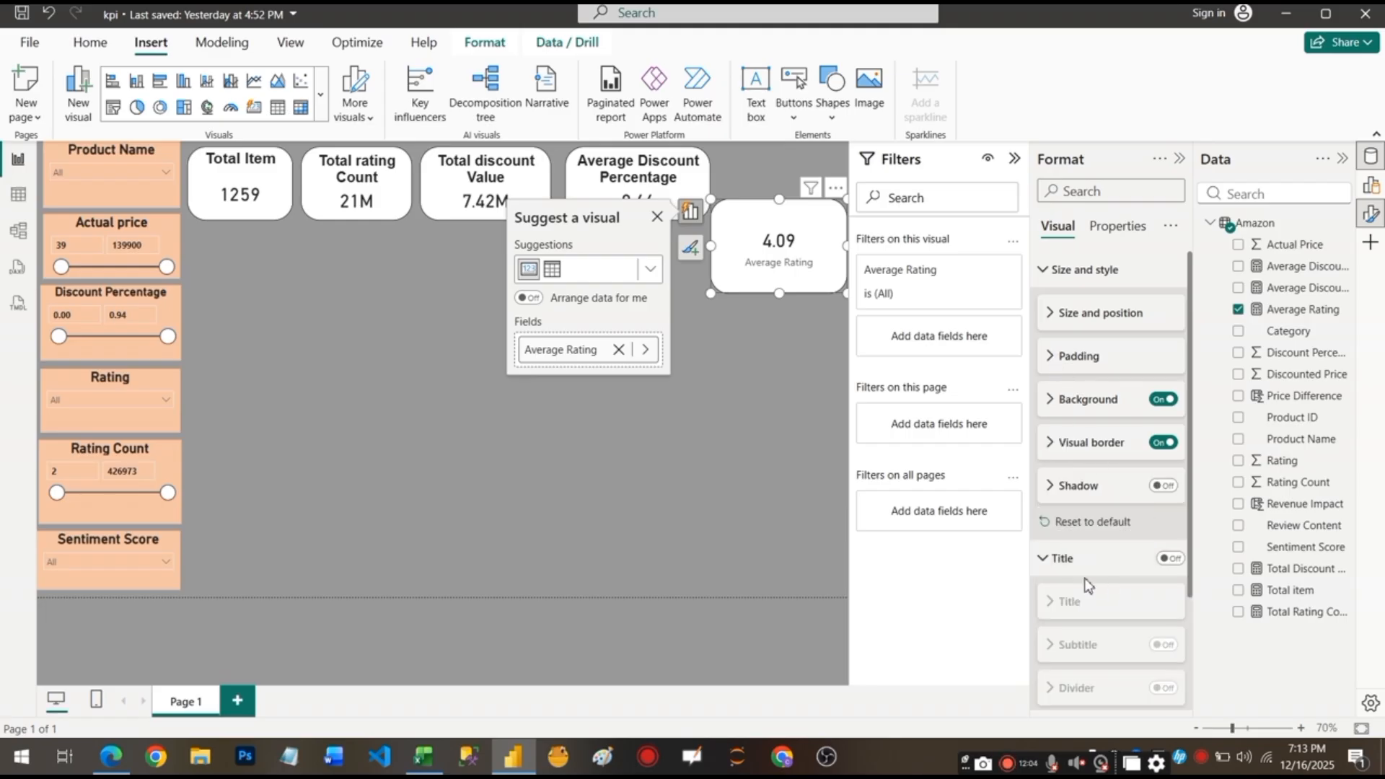
Turn on the Average Rating card's title, enter "Average rating" as its text and set it to Heading 4.
left_click(1172, 559)
left_click(1073, 643)
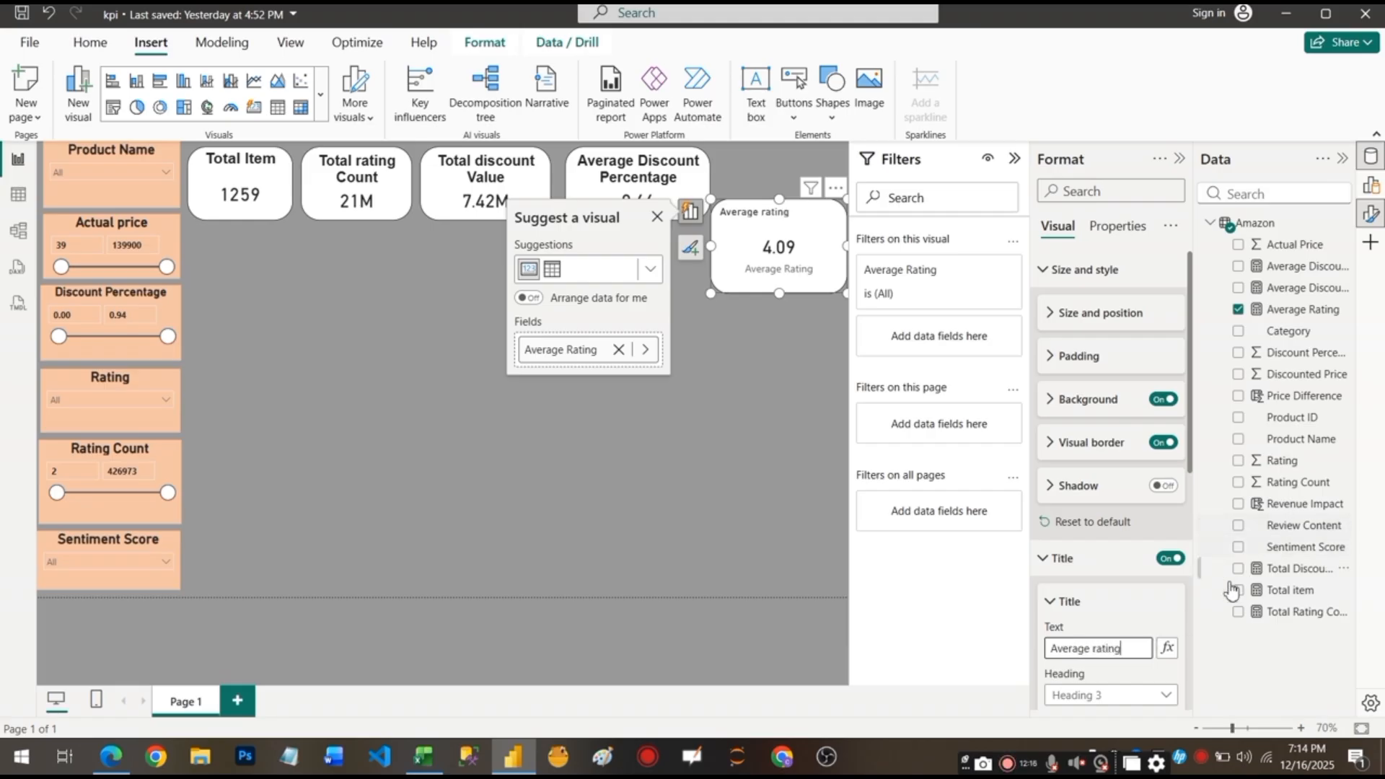
left_click(1158, 708)
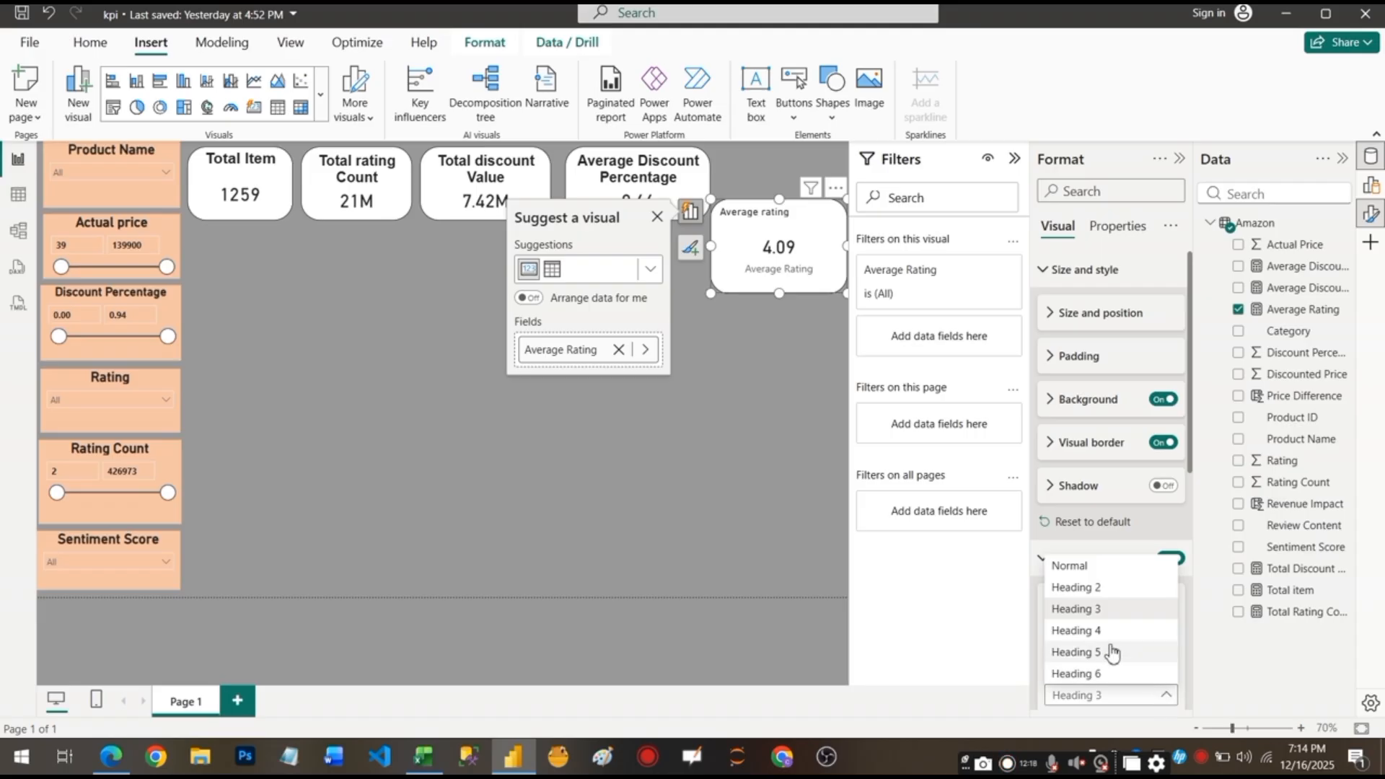
left_click(1152, 653)
Format the Average Rating card's title as bold Arial, size 17, centred.
scroll(1158, 672, "down", 2)
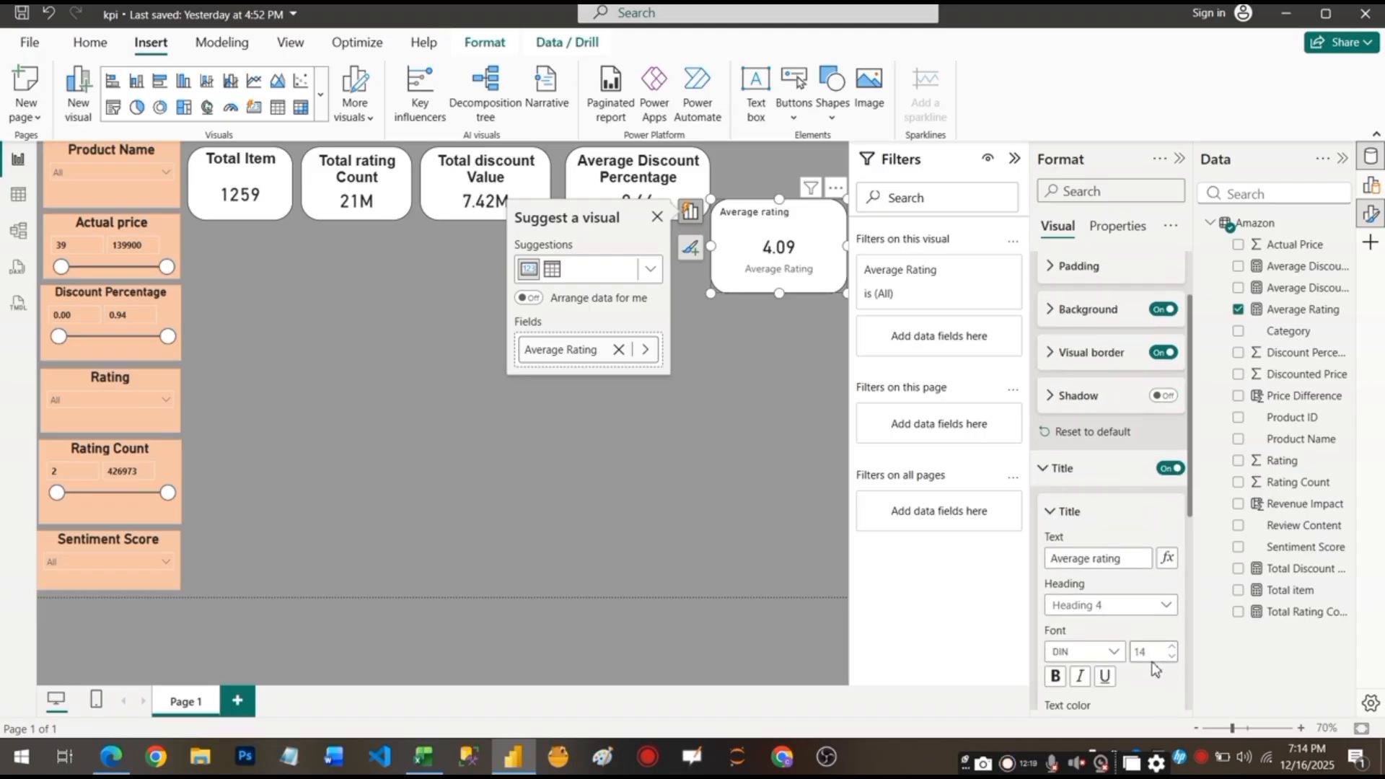
left_click(1082, 651)
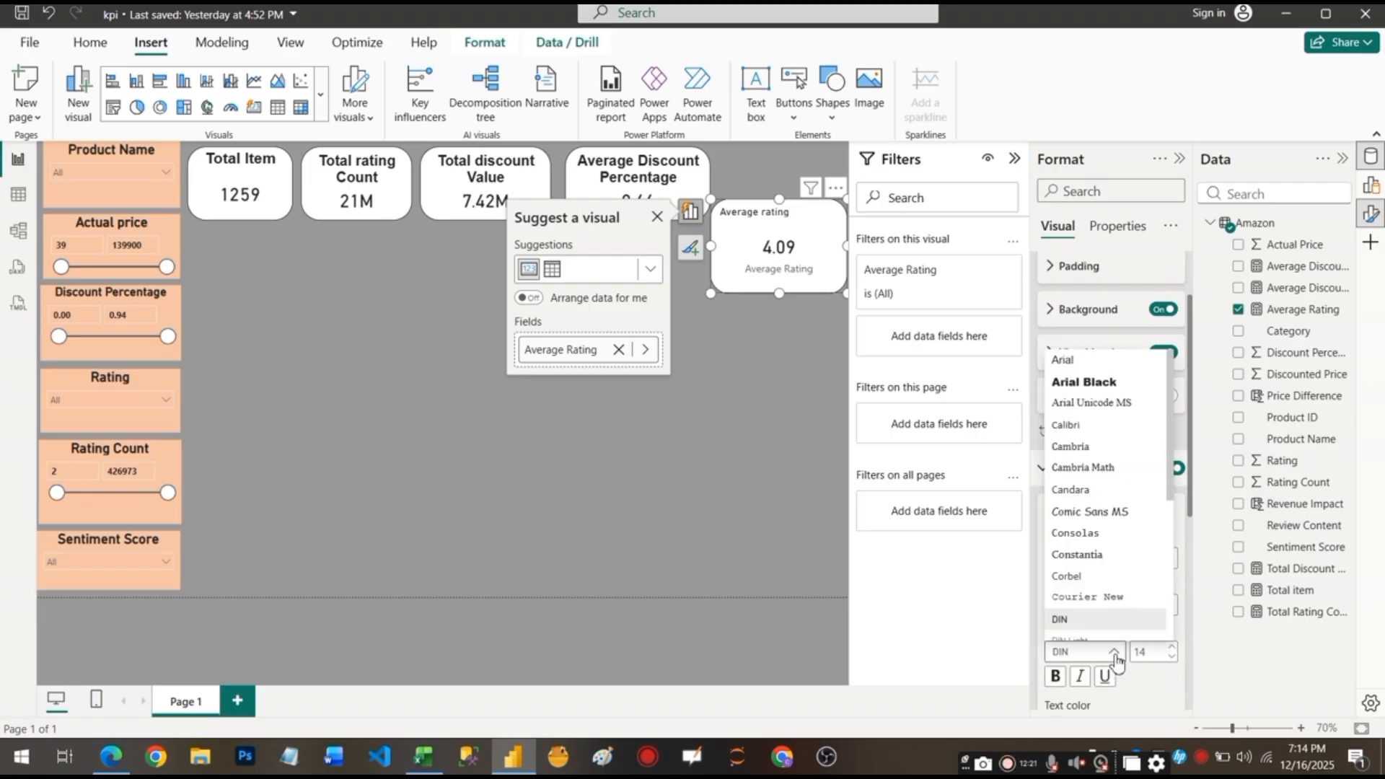
left_click(1063, 360)
double_click(1154, 652)
type("17")
left_click(1055, 676)
scroll(1110, 590, "down", 5)
left_click(1079, 426)
Hide the Average Rating card's category label and shrink the card to fit at the end of the KPI row.
left_click(1170, 692)
left_click_drag(846, 293, 830, 230)
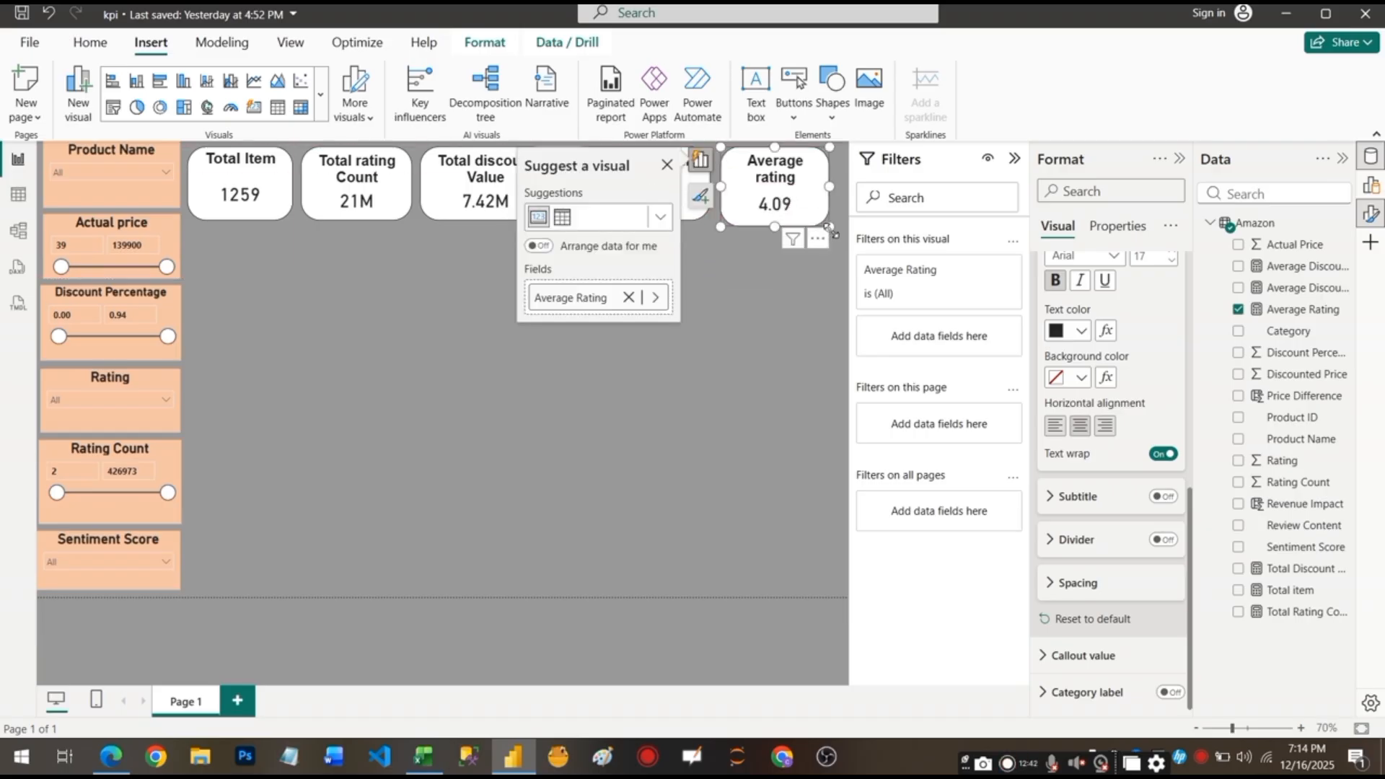
left_click(831, 229)
Insert another card showing the average discounted price measure.
left_click(320, 94)
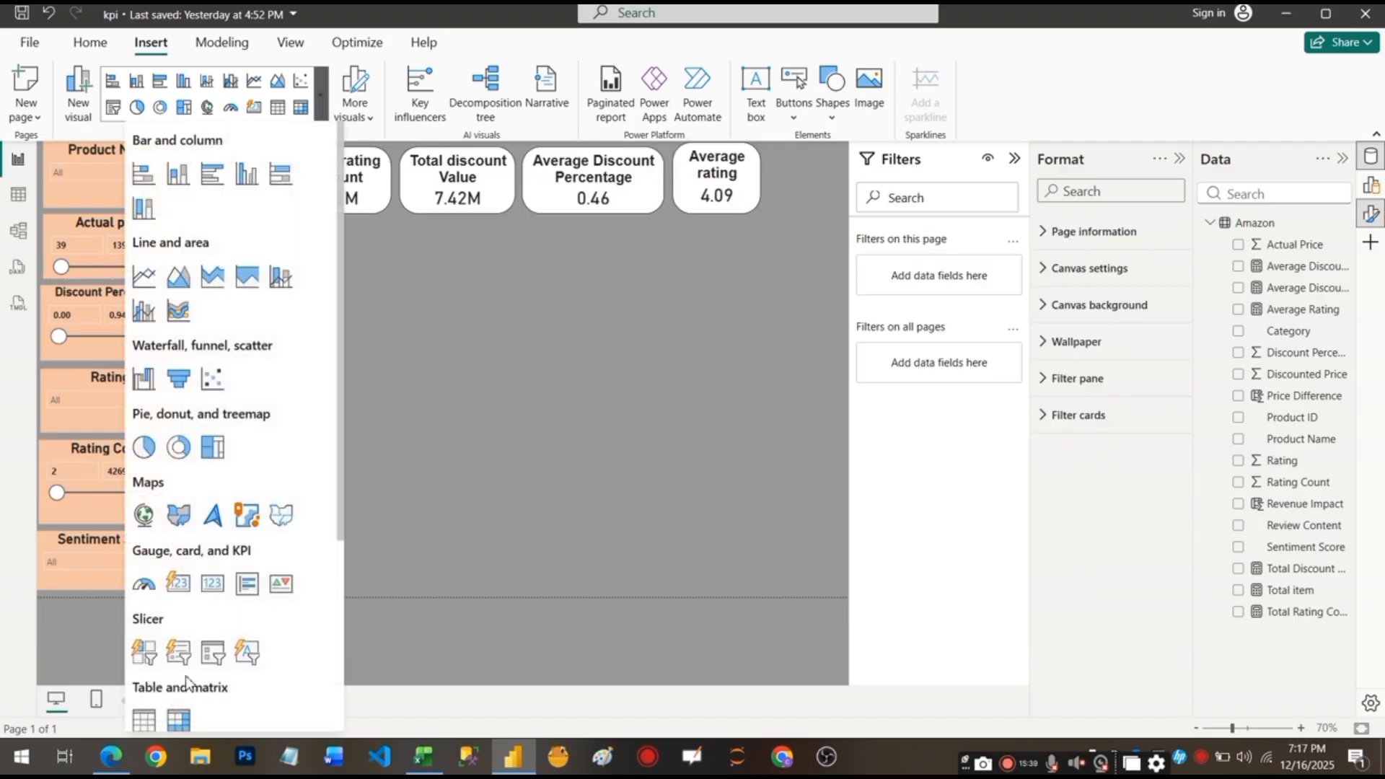
left_click(213, 578)
left_click(1238, 288)
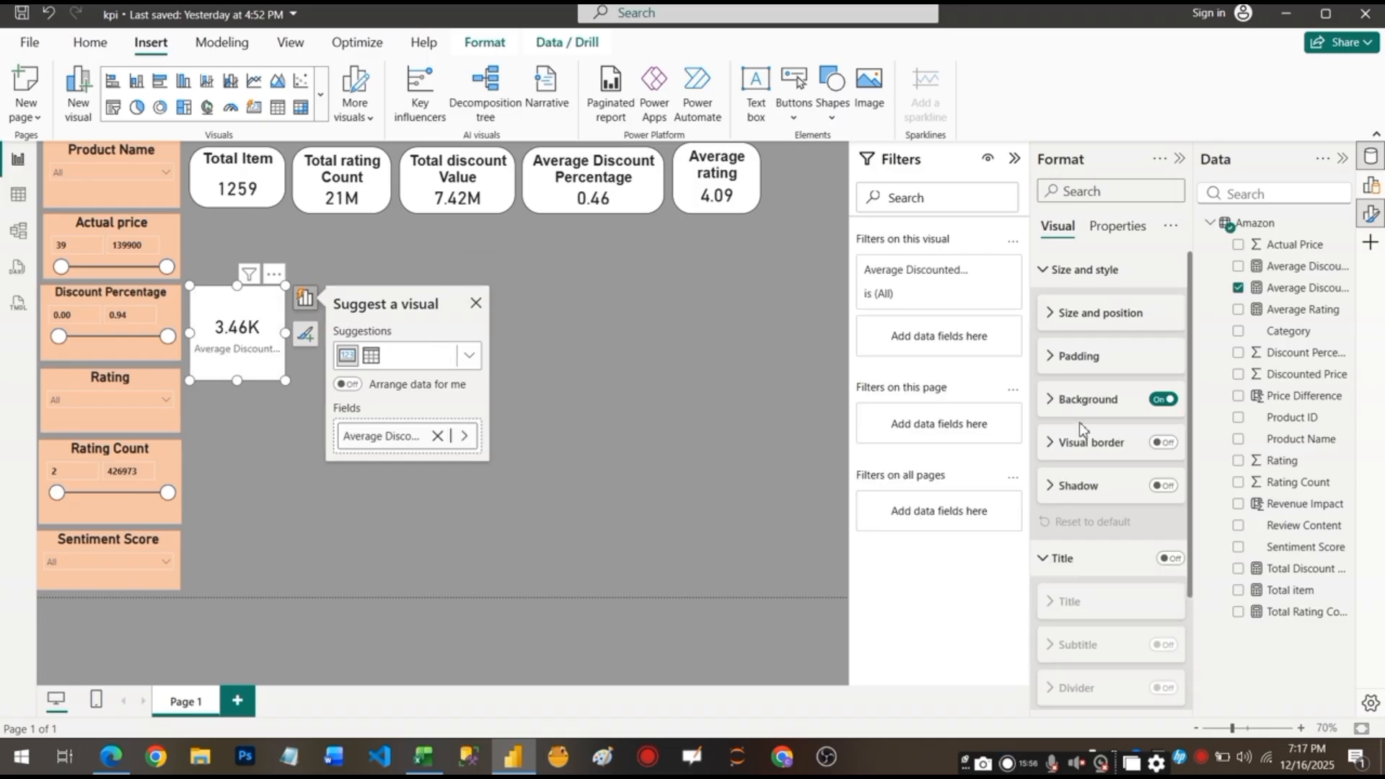
Give the average discounted price card a visual border with 30 px rounded corners.
left_click(1079, 443)
left_click(1162, 442)
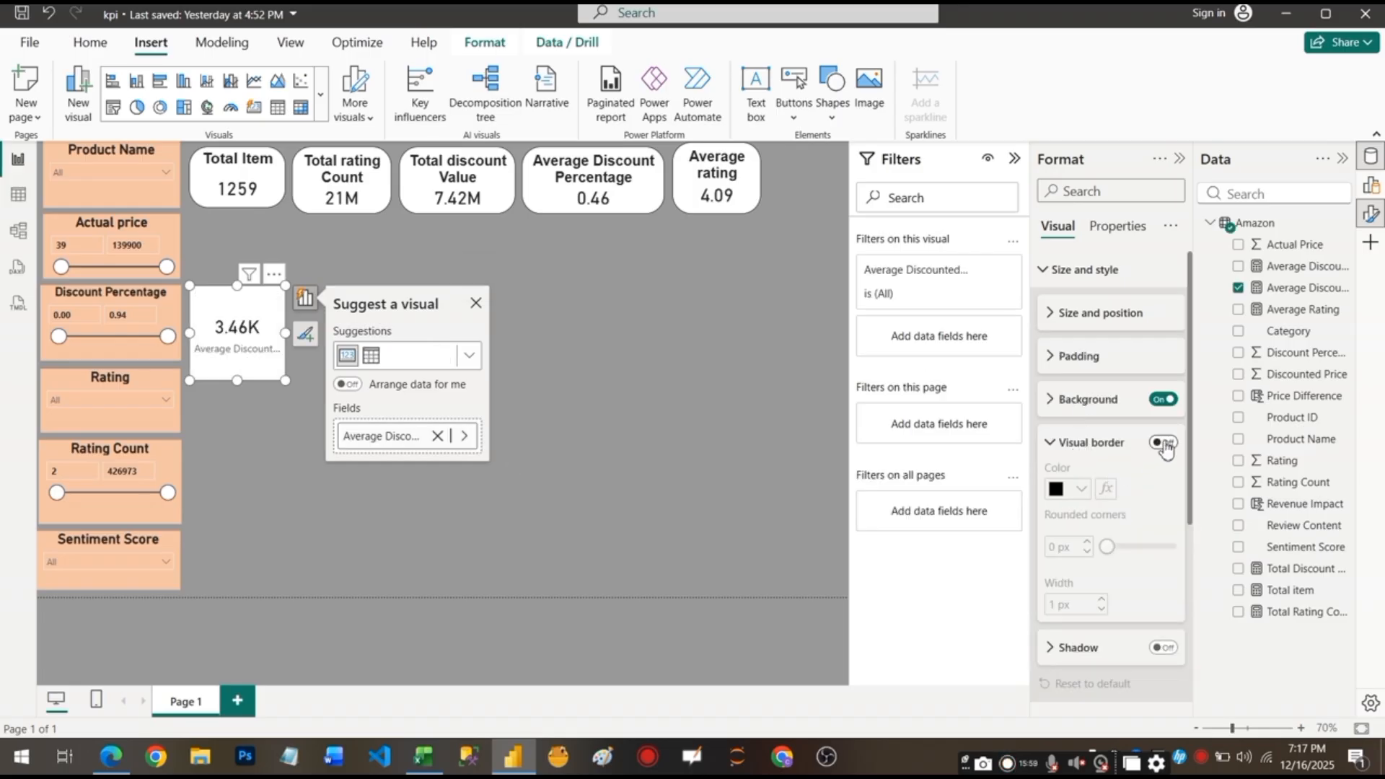
left_click_drag(1107, 546, 1176, 546)
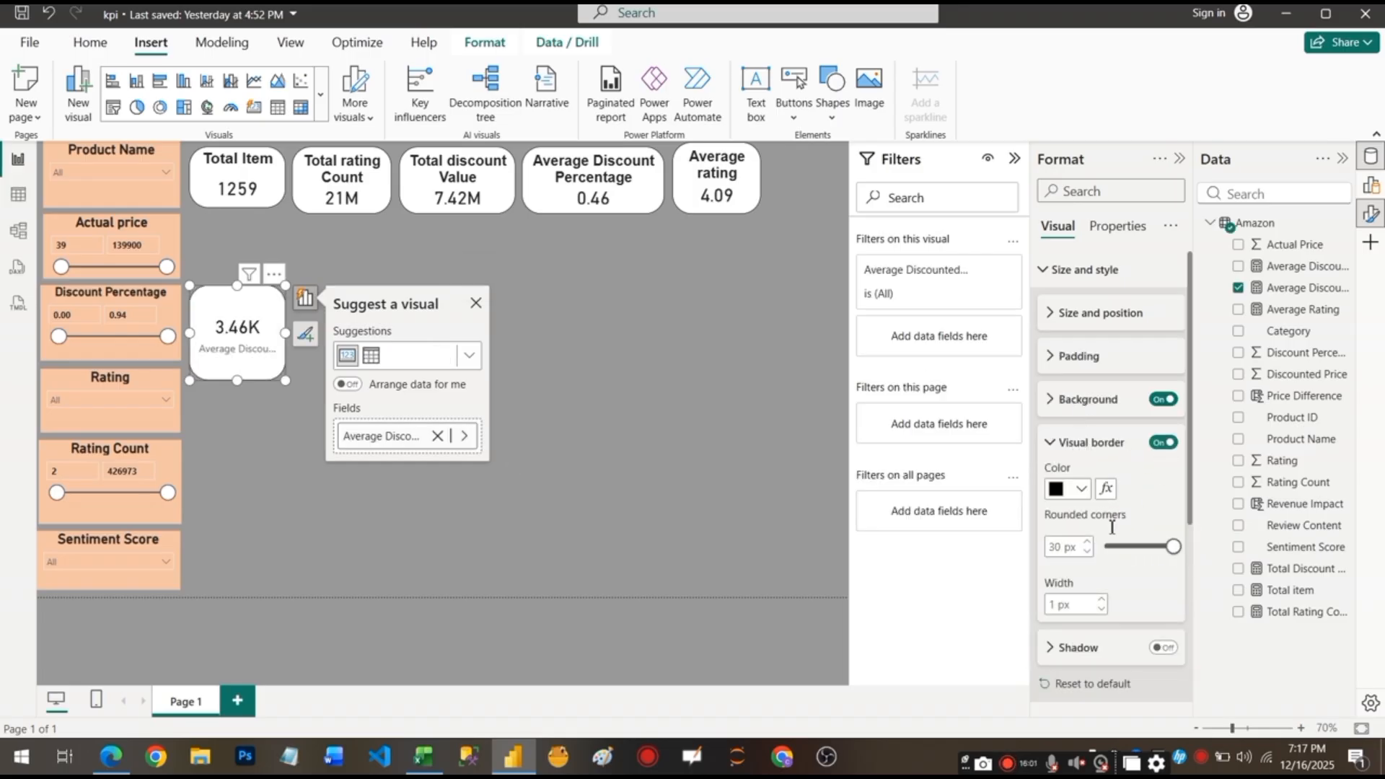
Turn on the new card's title, enter "Average Discount Price" as its text and set it to Heading 4.
scroll(1120, 604, "down", 1)
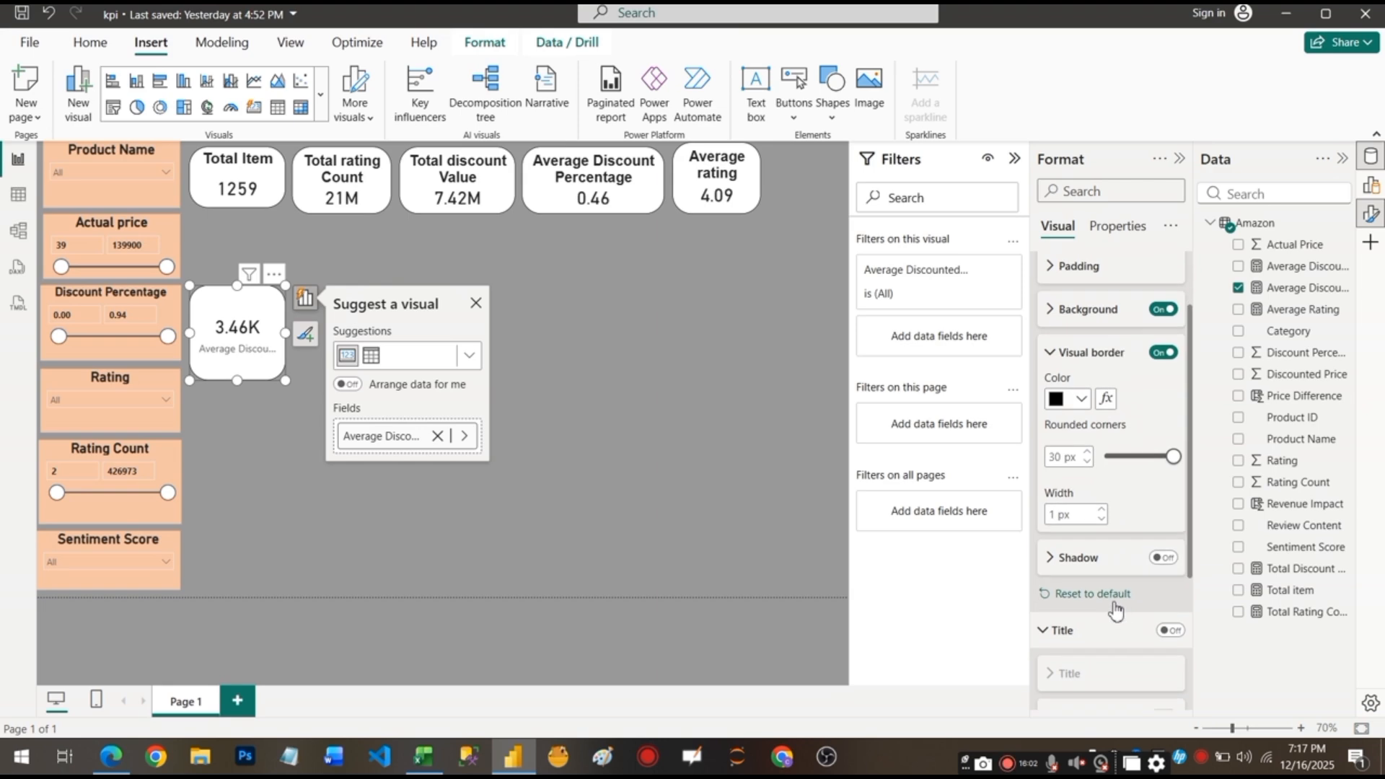
scroll(1123, 566, "down", 3)
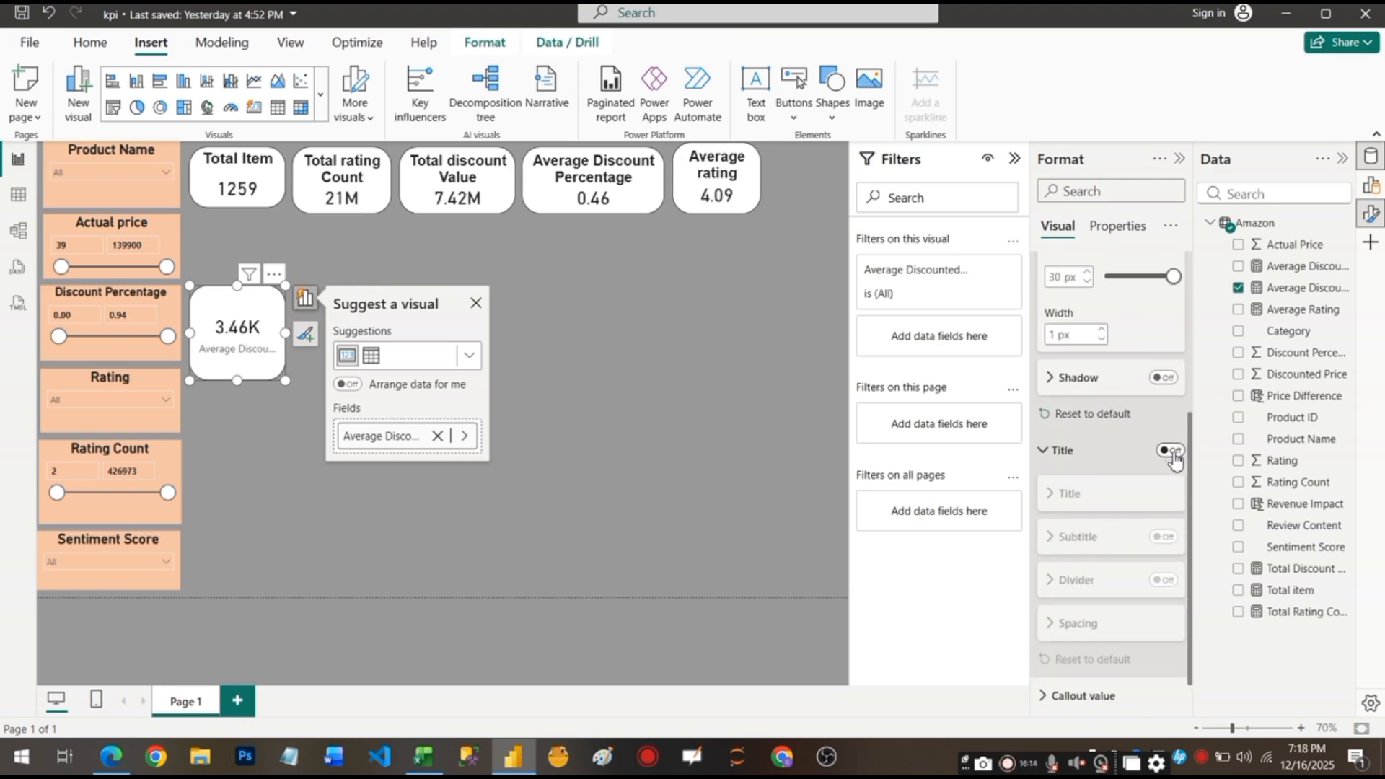
left_click(1168, 451)
left_click(1075, 540)
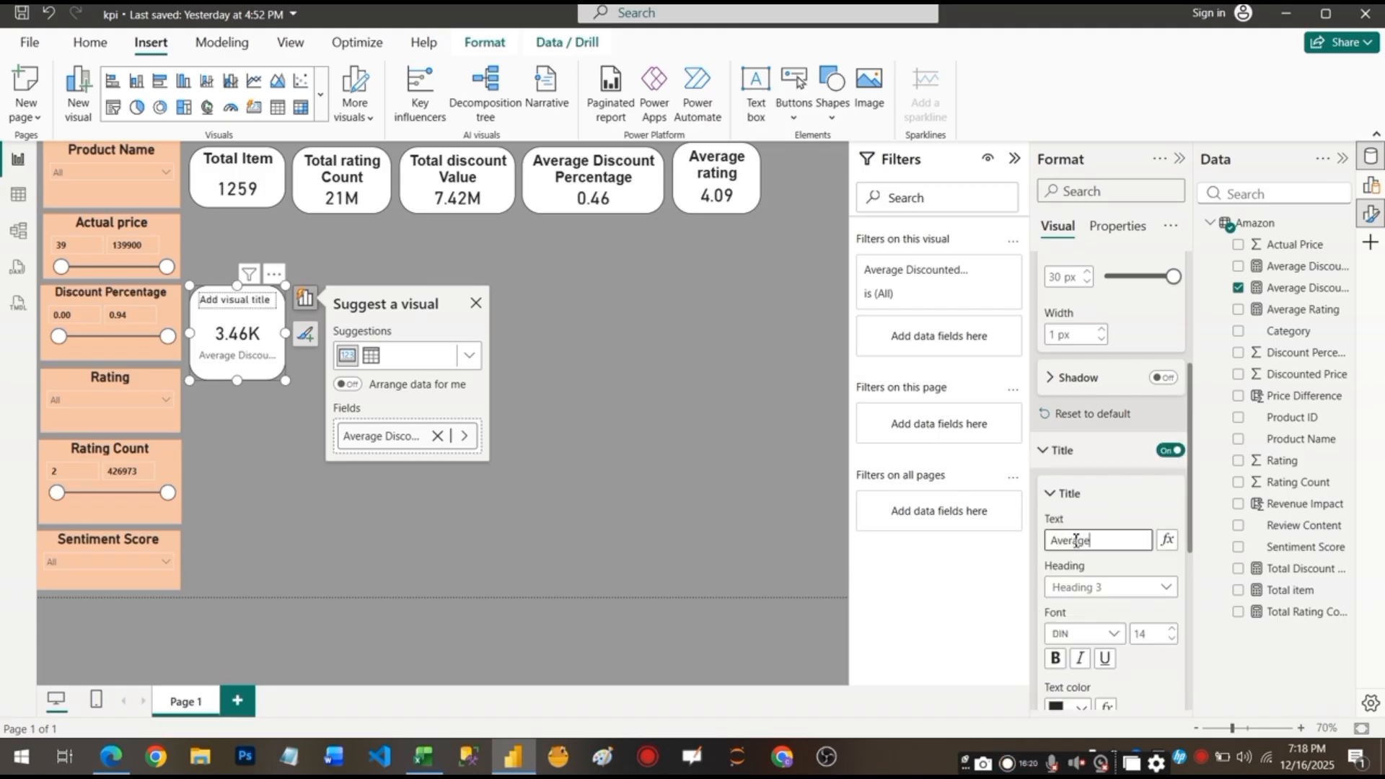
type("Average Disc")
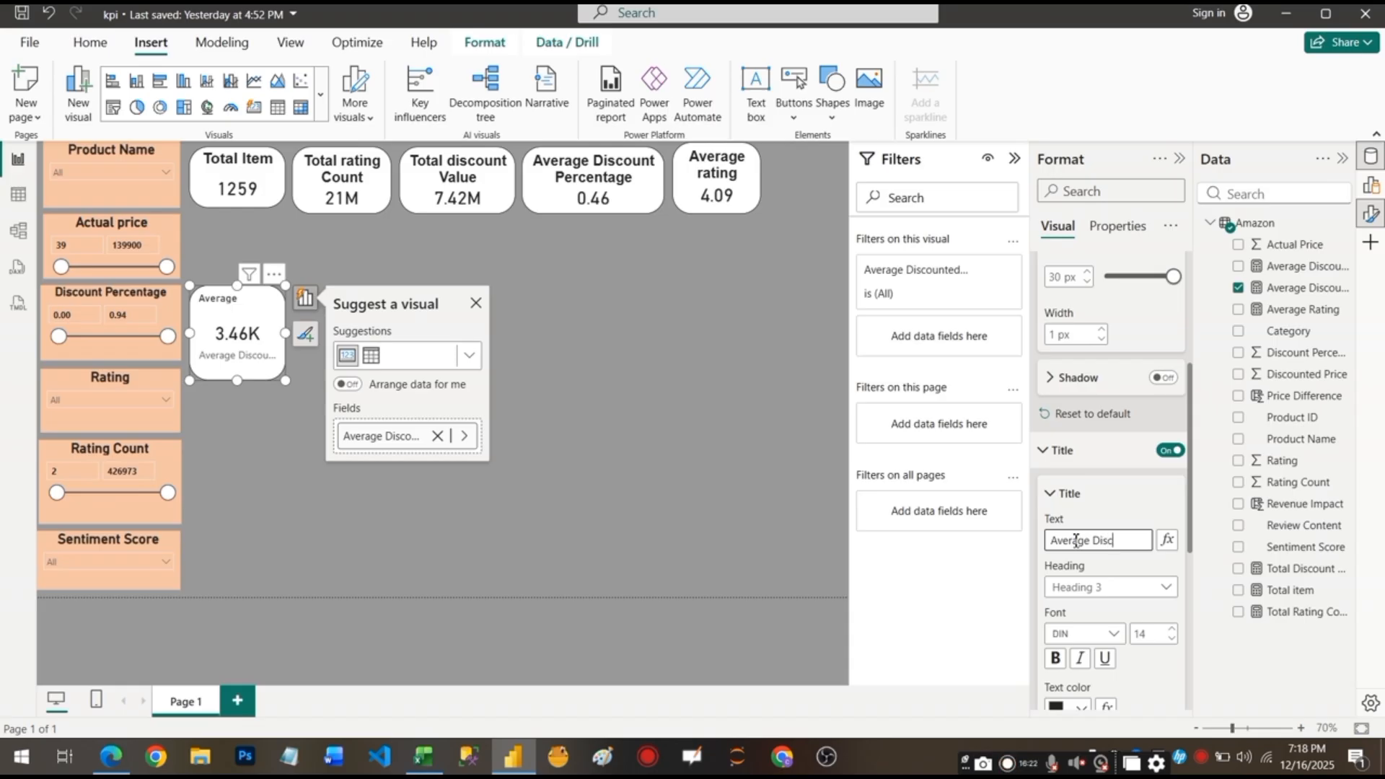
type("ount Pro")
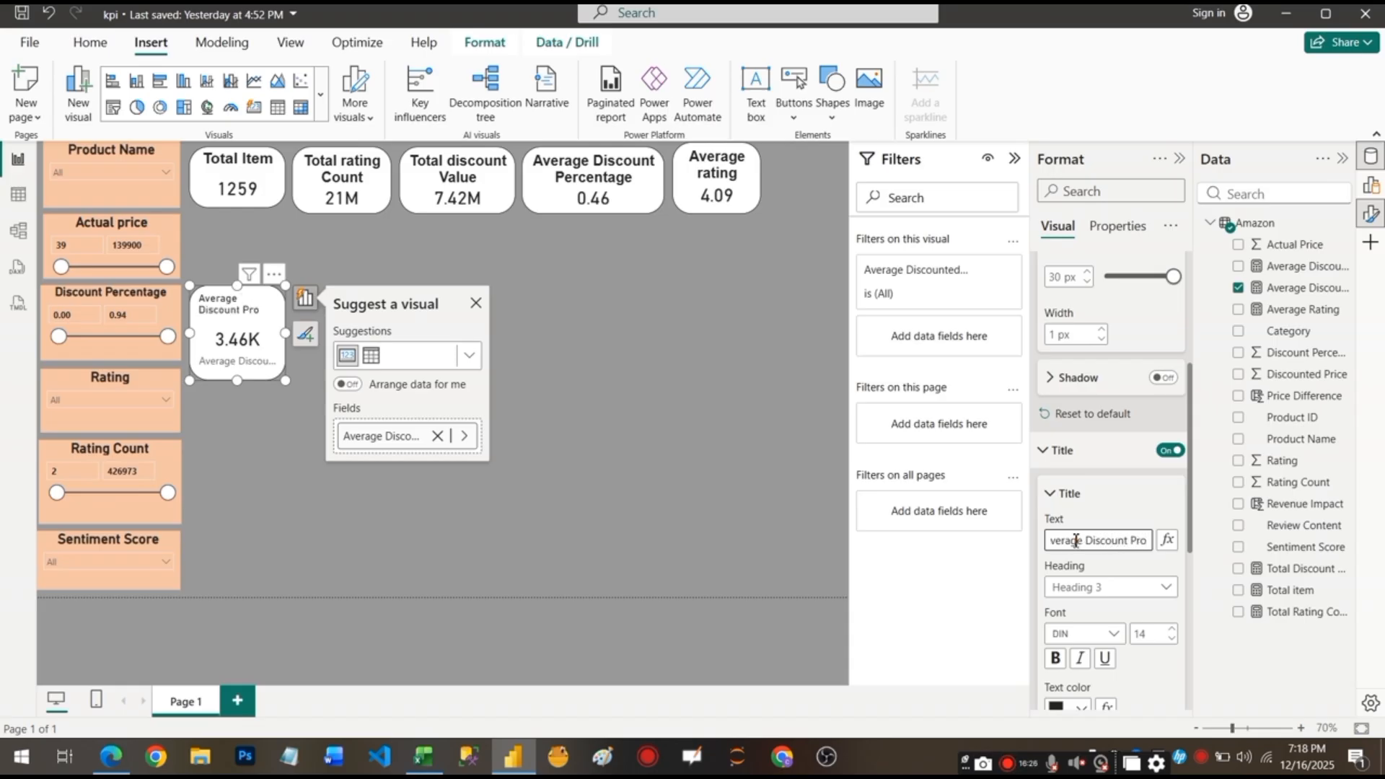
key("BackSpace")
type("ice")
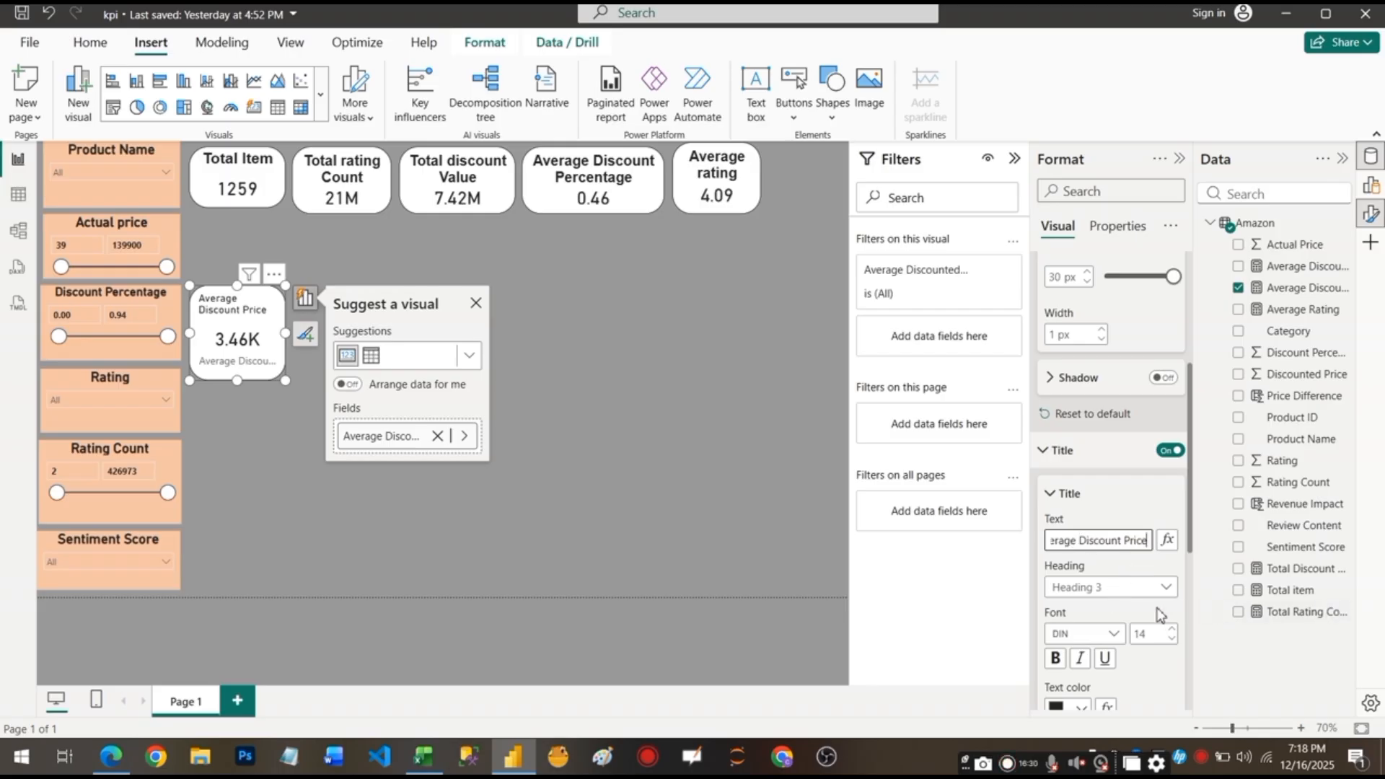
left_click(1132, 600)
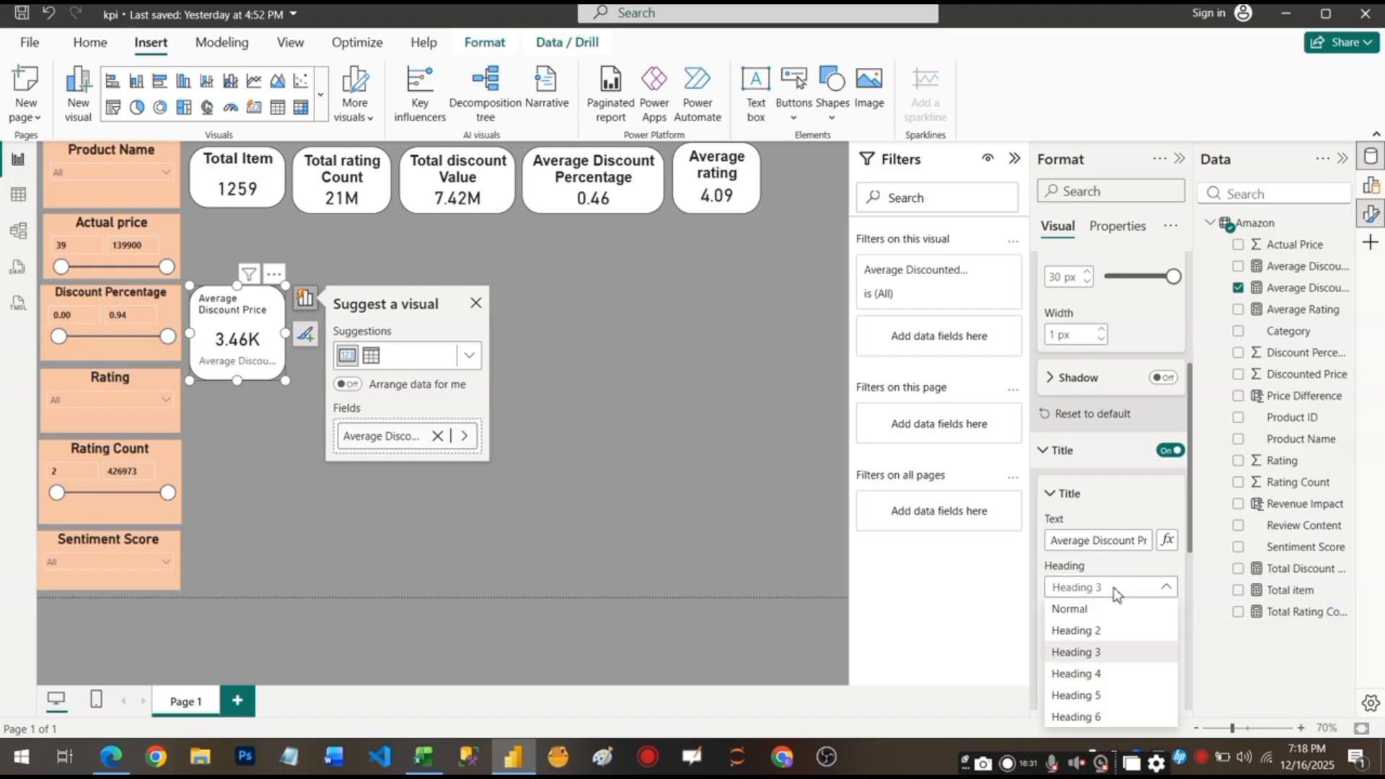
left_click(1105, 658)
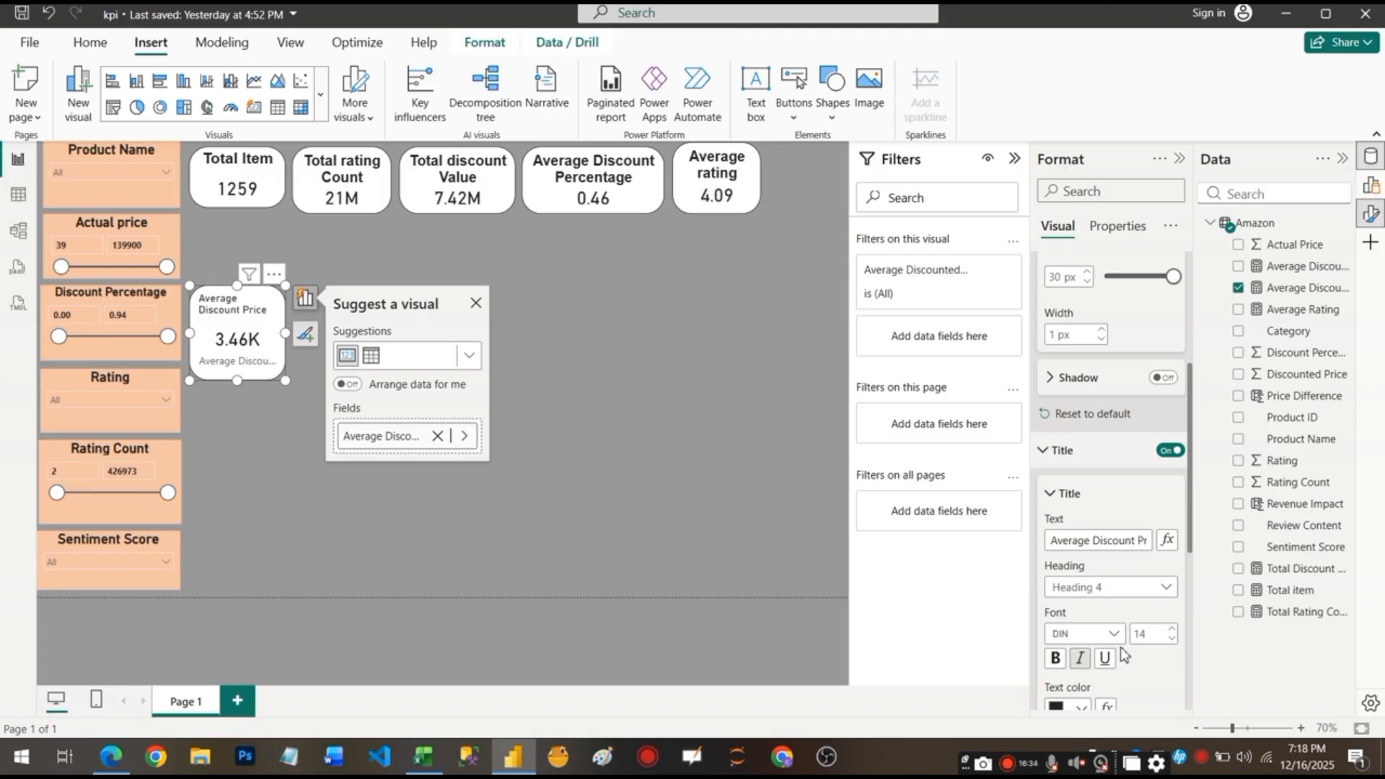
Format the Average Discount Price title as bold Arial, size 17, centred.
left_click(1110, 633)
left_click(1067, 342)
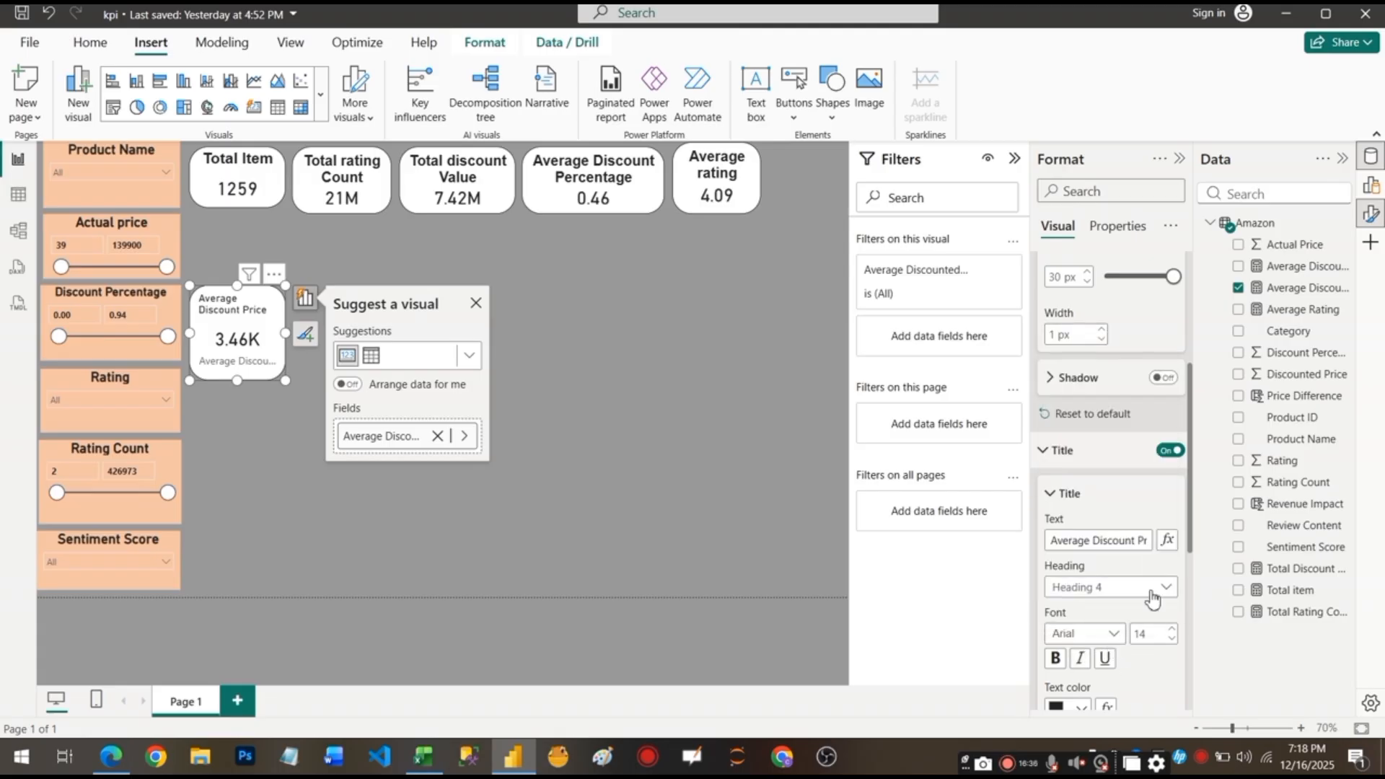
double_click(1160, 632)
type("1")
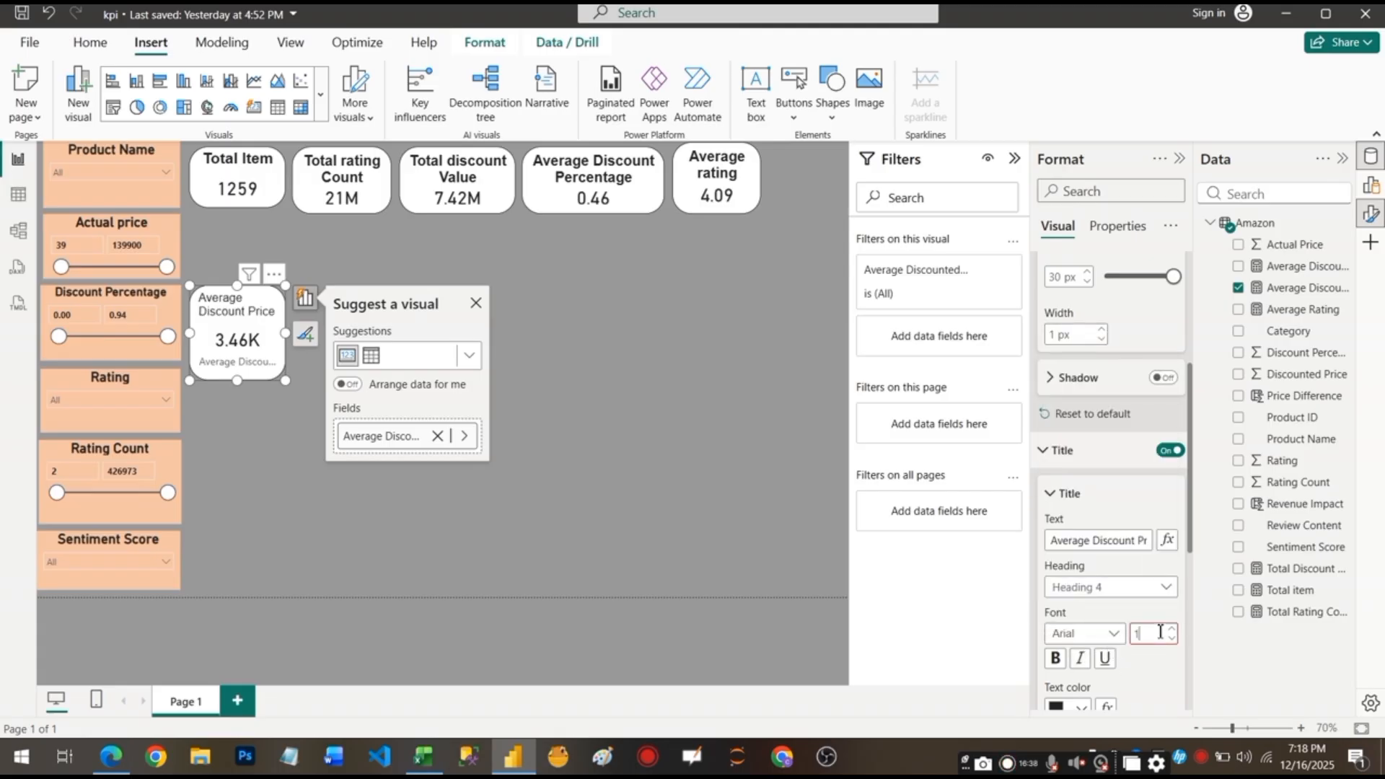
type("7")
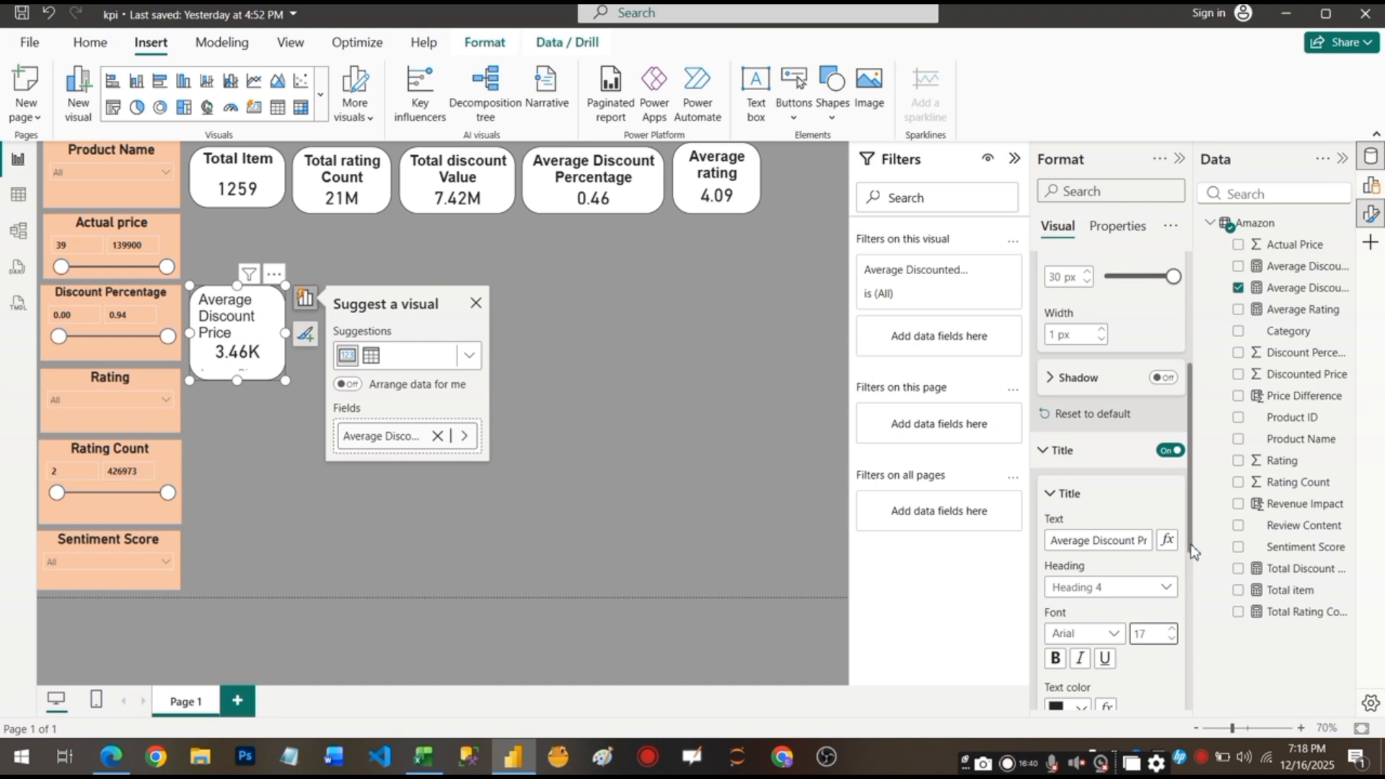
scroll(1190, 551, "down", 4)
left_click(1079, 544)
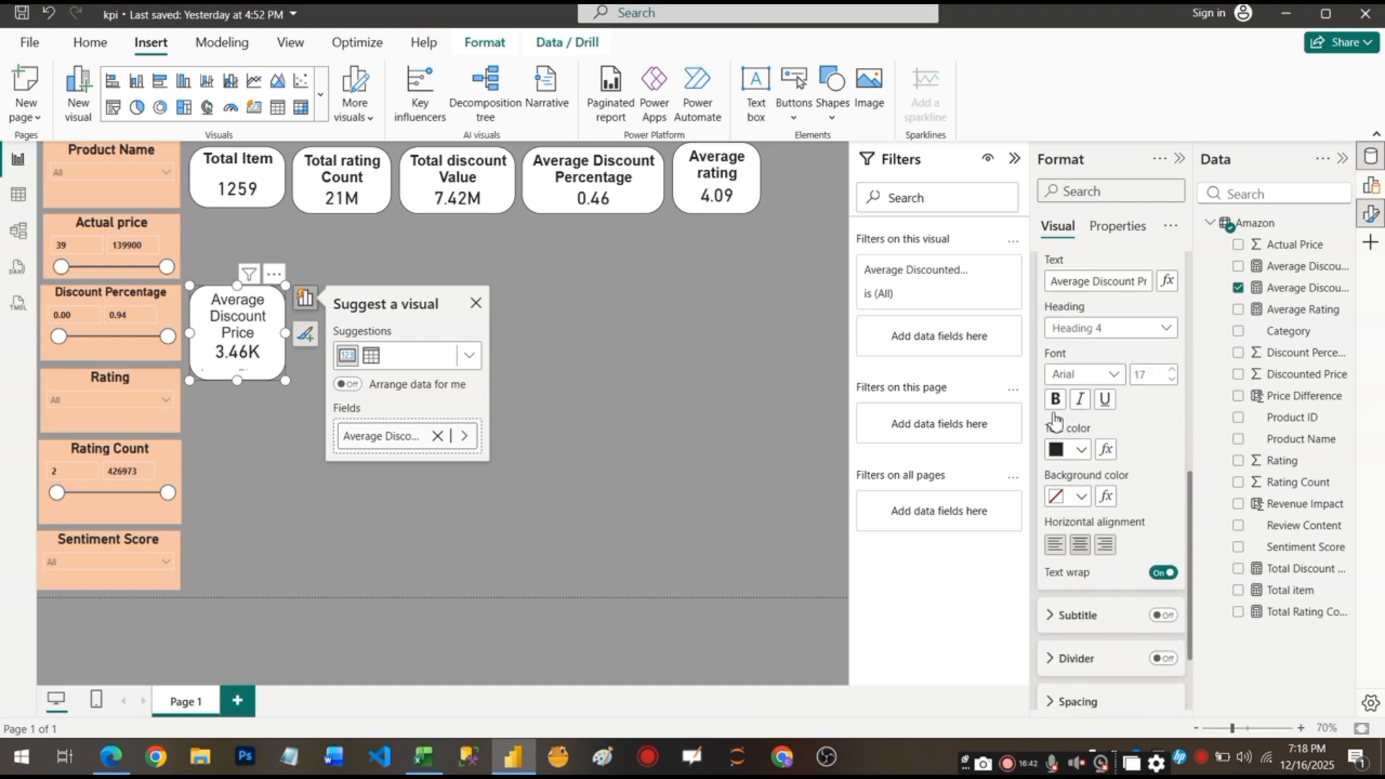
left_click(1055, 398)
Hide the Average Discount Price card's category label and fit the card, made wider and shorter, at the end of the KPI row.
scroll(1191, 628, "down", 2)
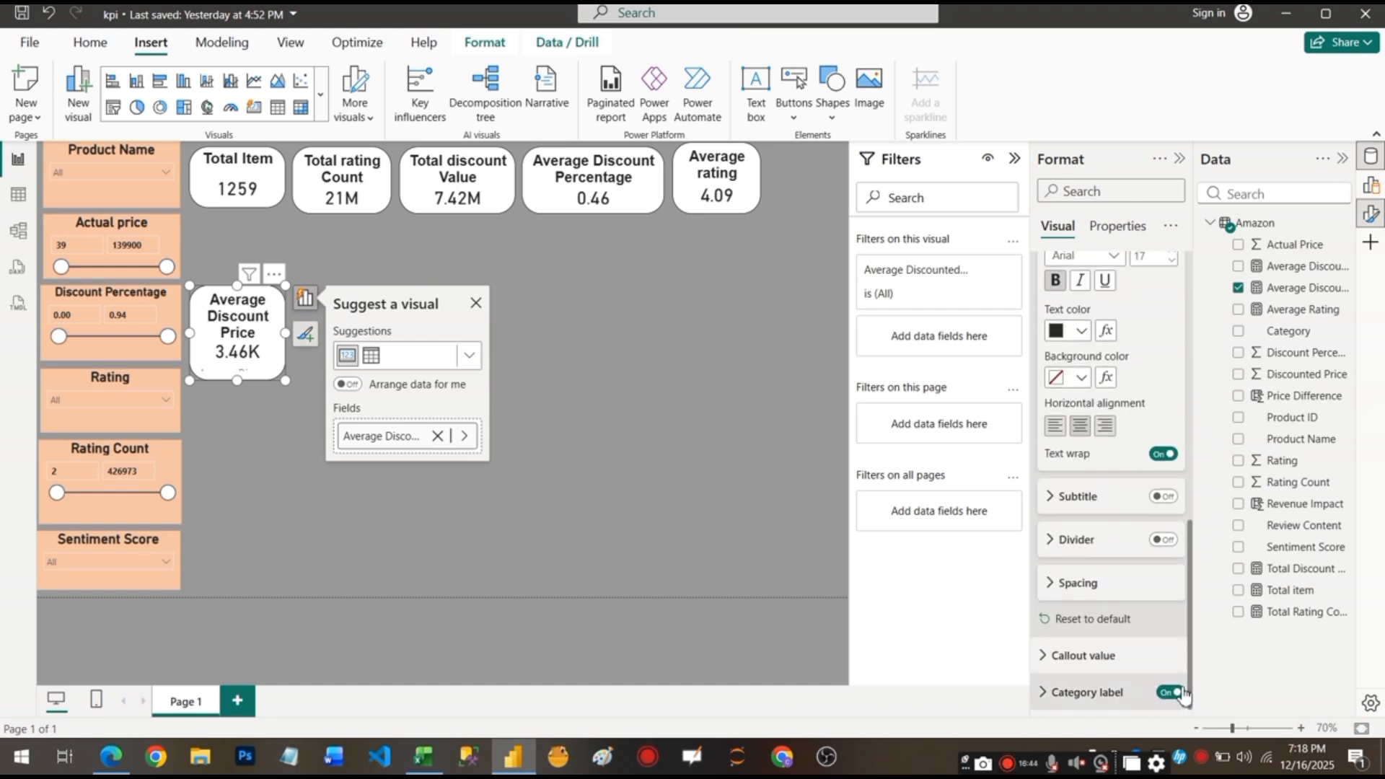
left_click(1175, 692)
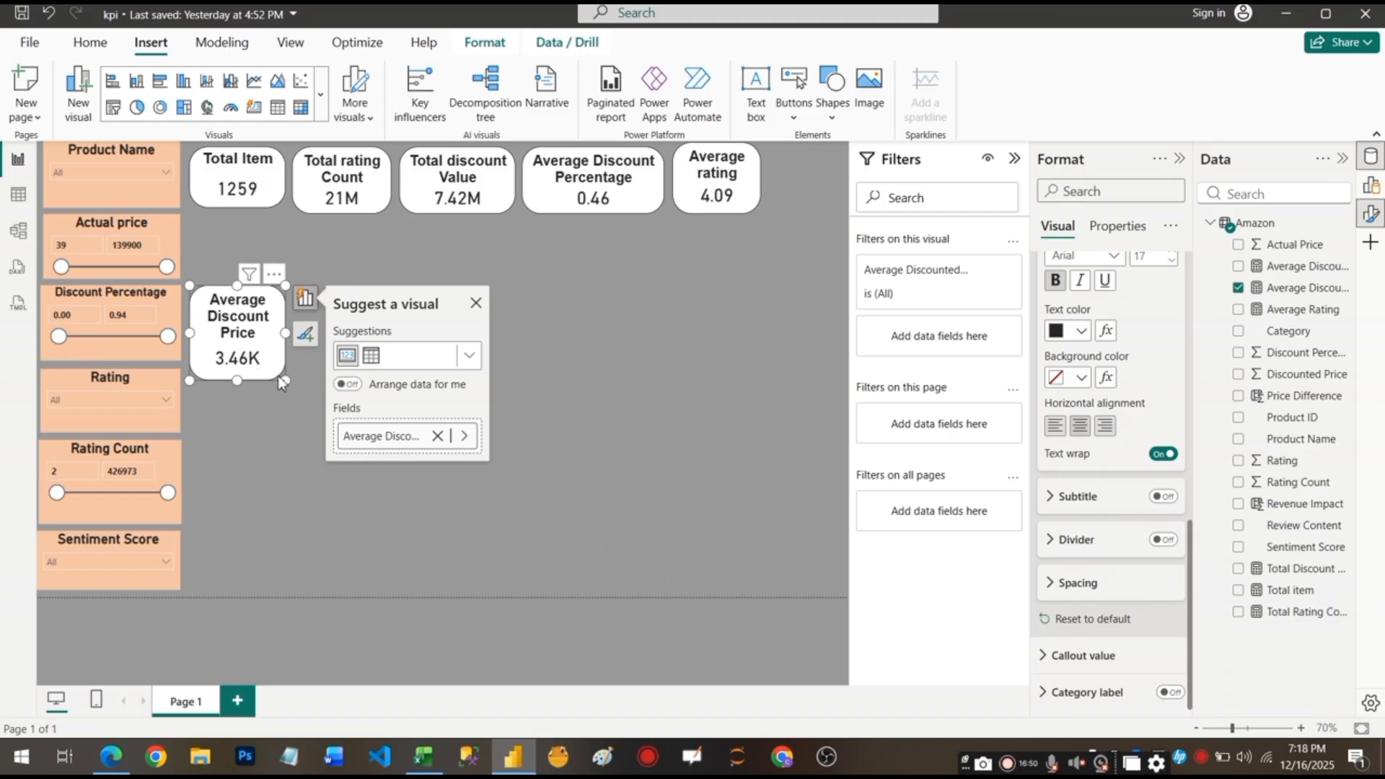
left_click_drag(285, 380, 319, 356)
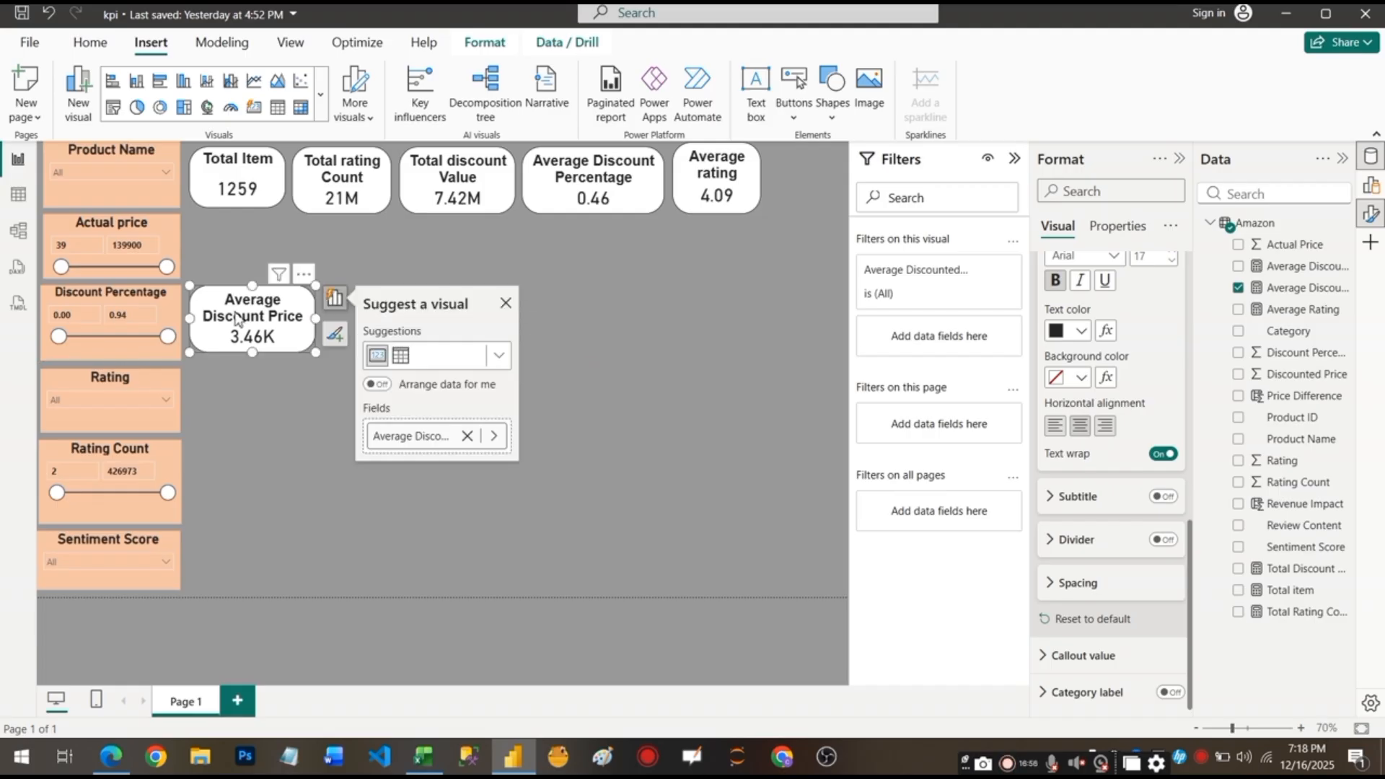
left_click_drag(299, 300, 811, 188)
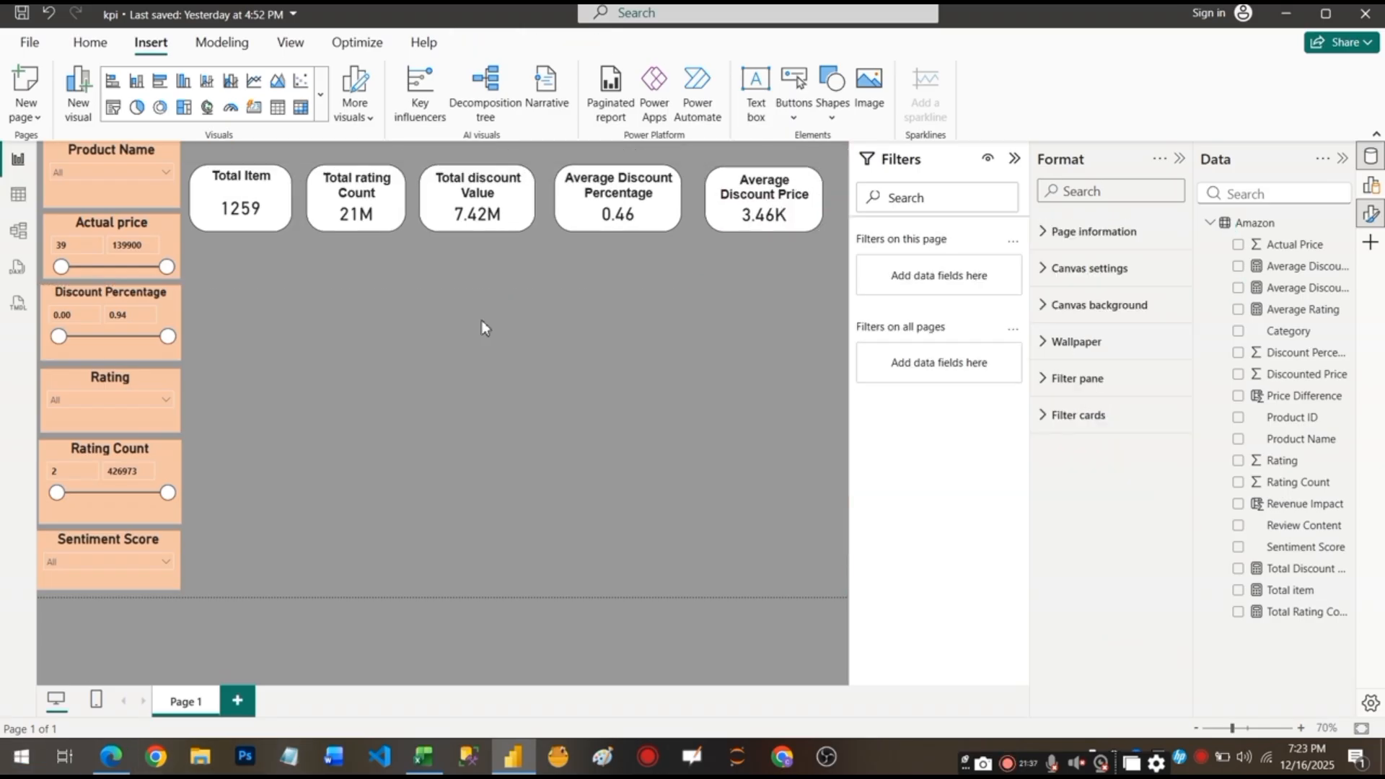
Insert a clustered column chart with Rating on the X-axis and the count of Product ID on the Y-axis.
left_click(324, 88)
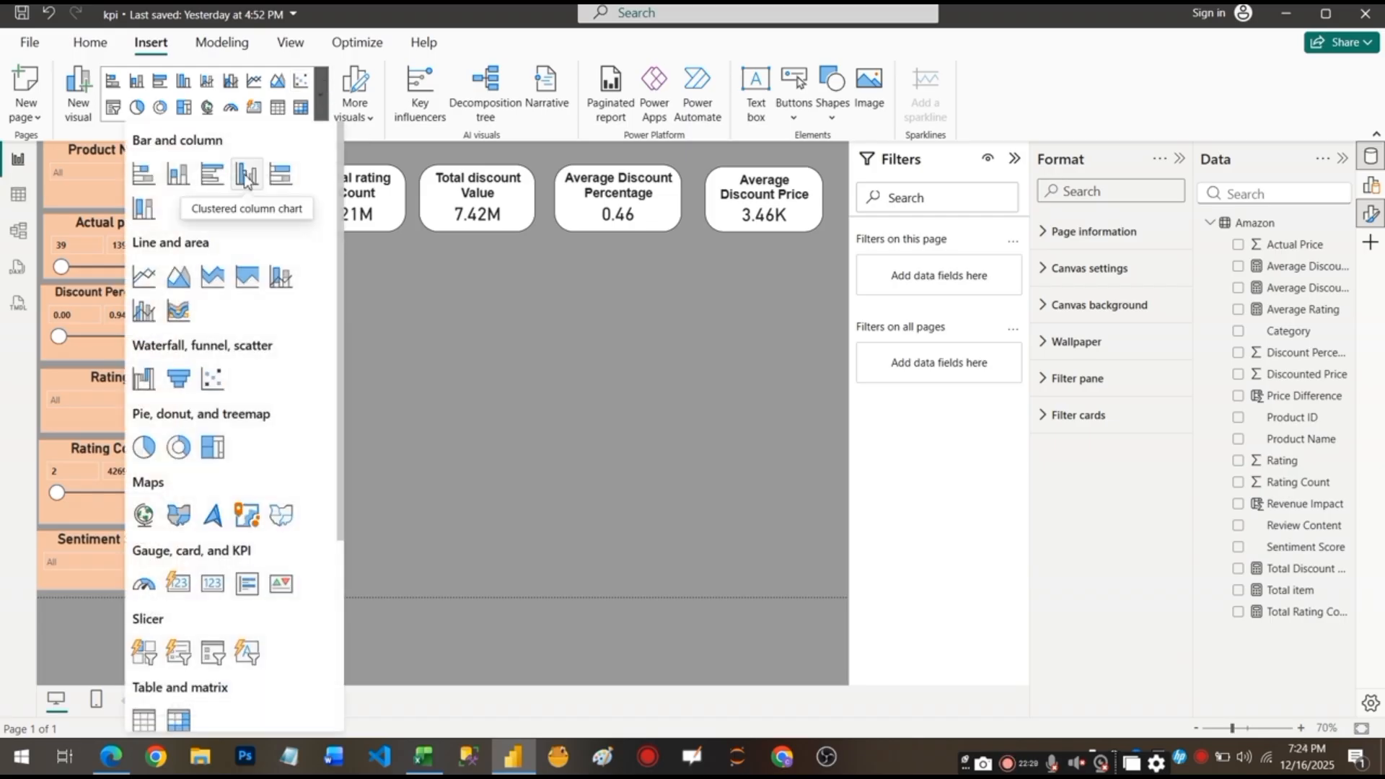
left_click(245, 177)
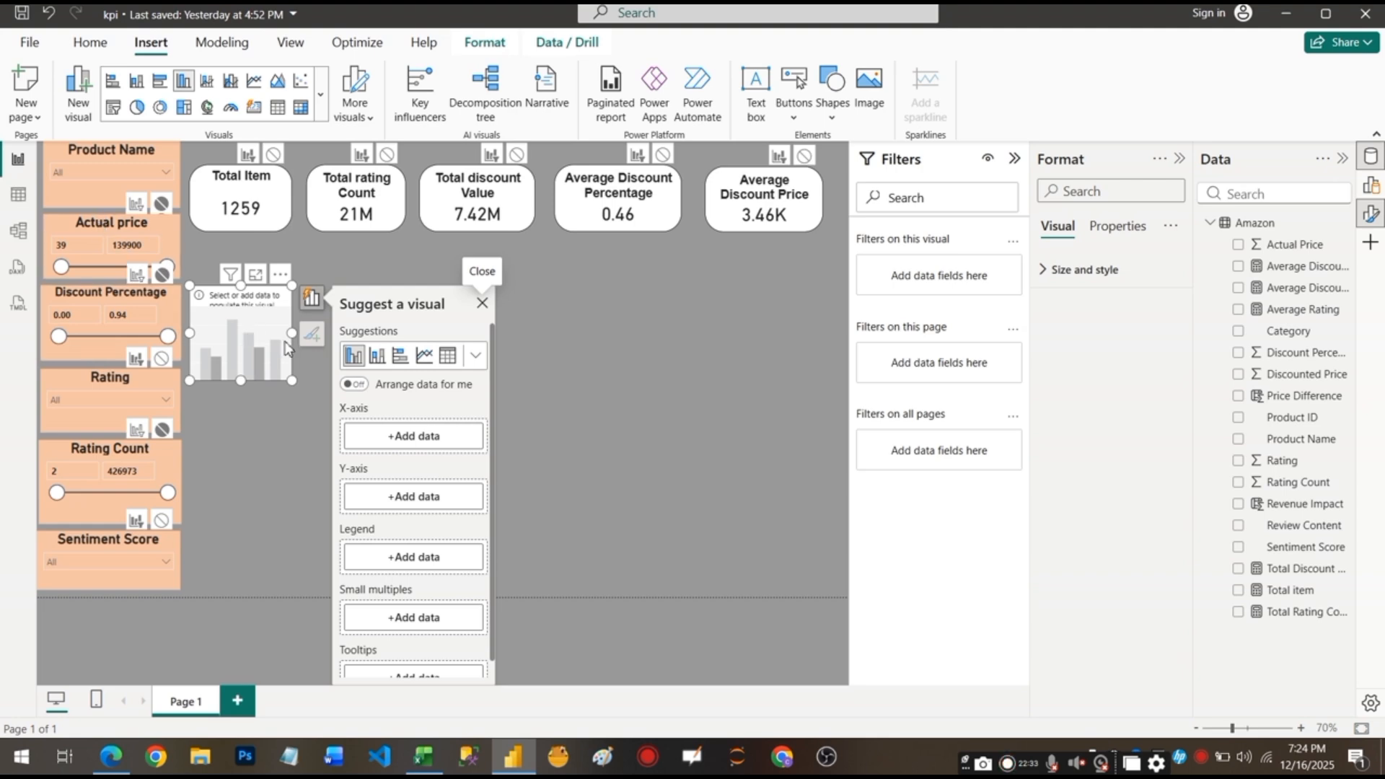
left_click(421, 441)
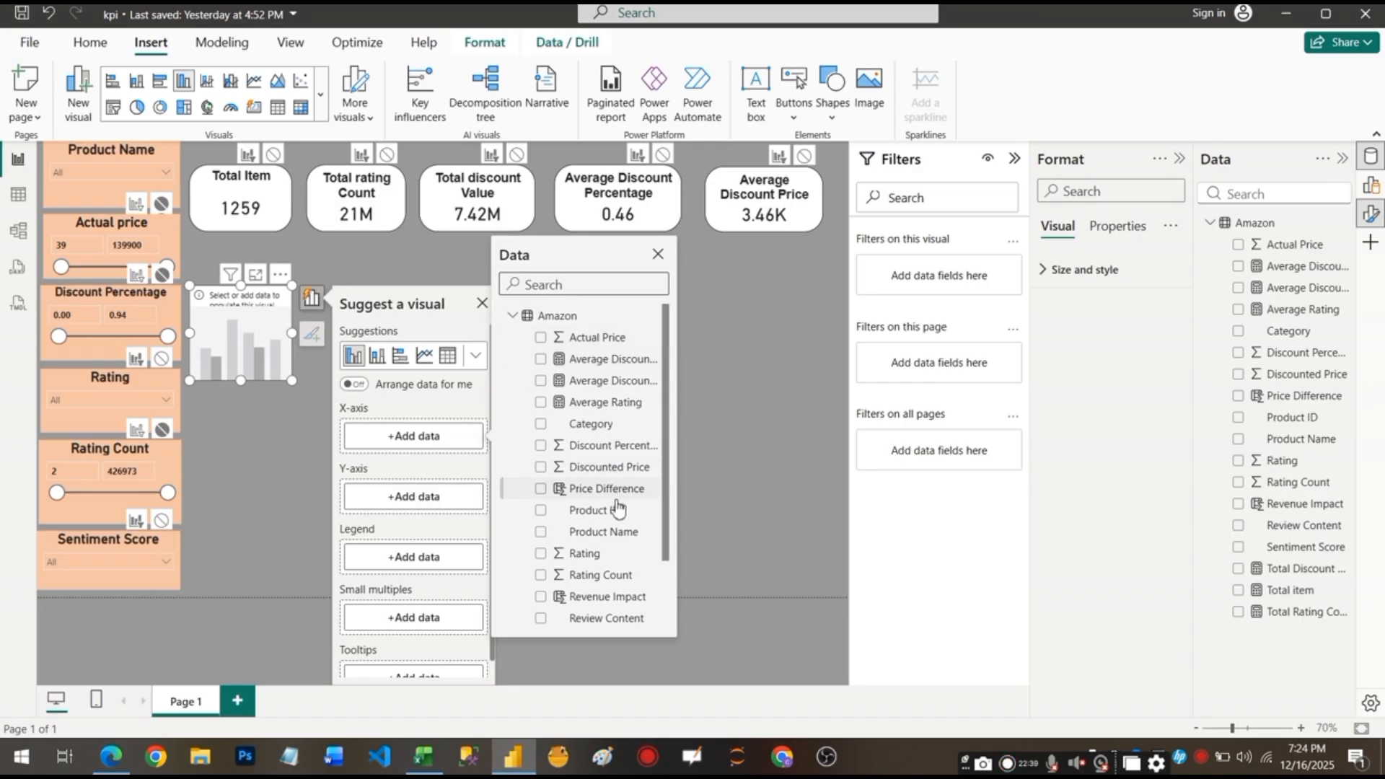
left_click(549, 555)
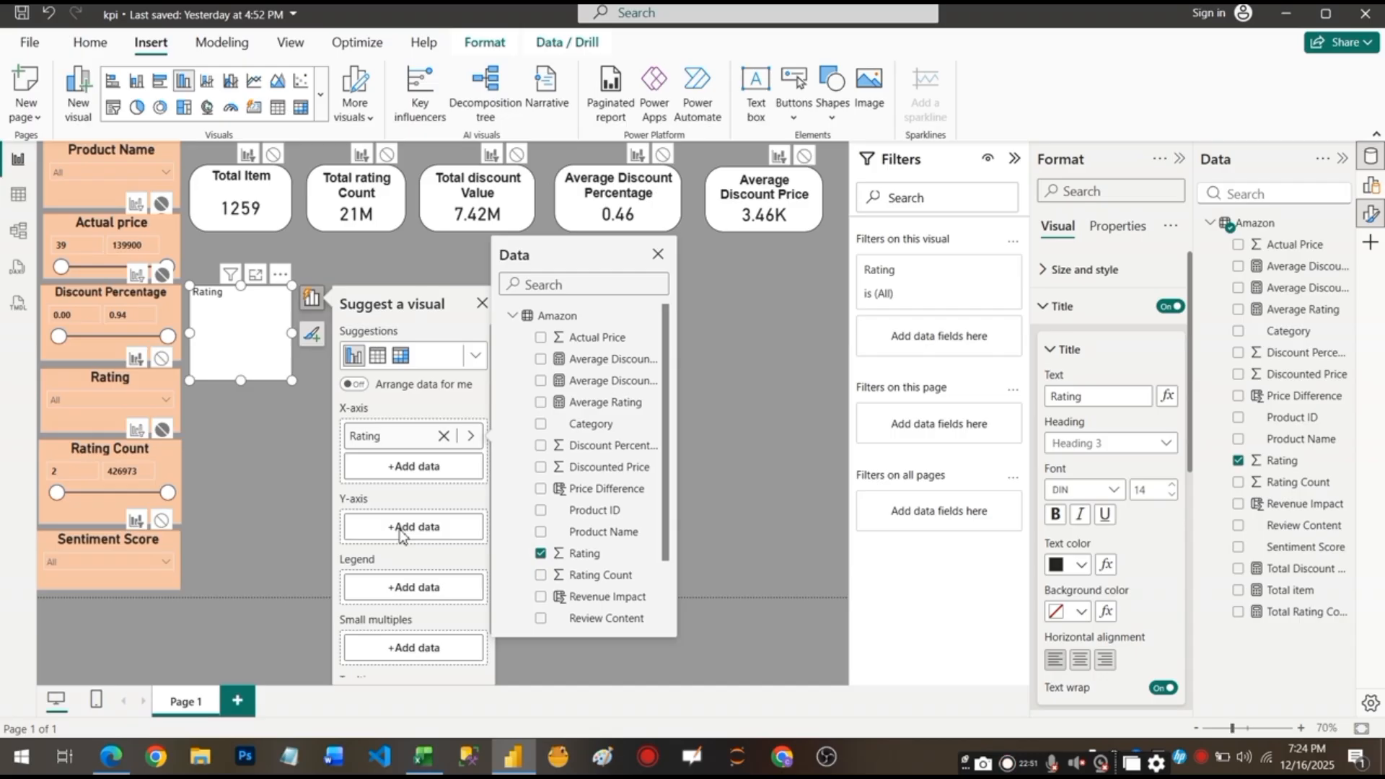
left_click(401, 533)
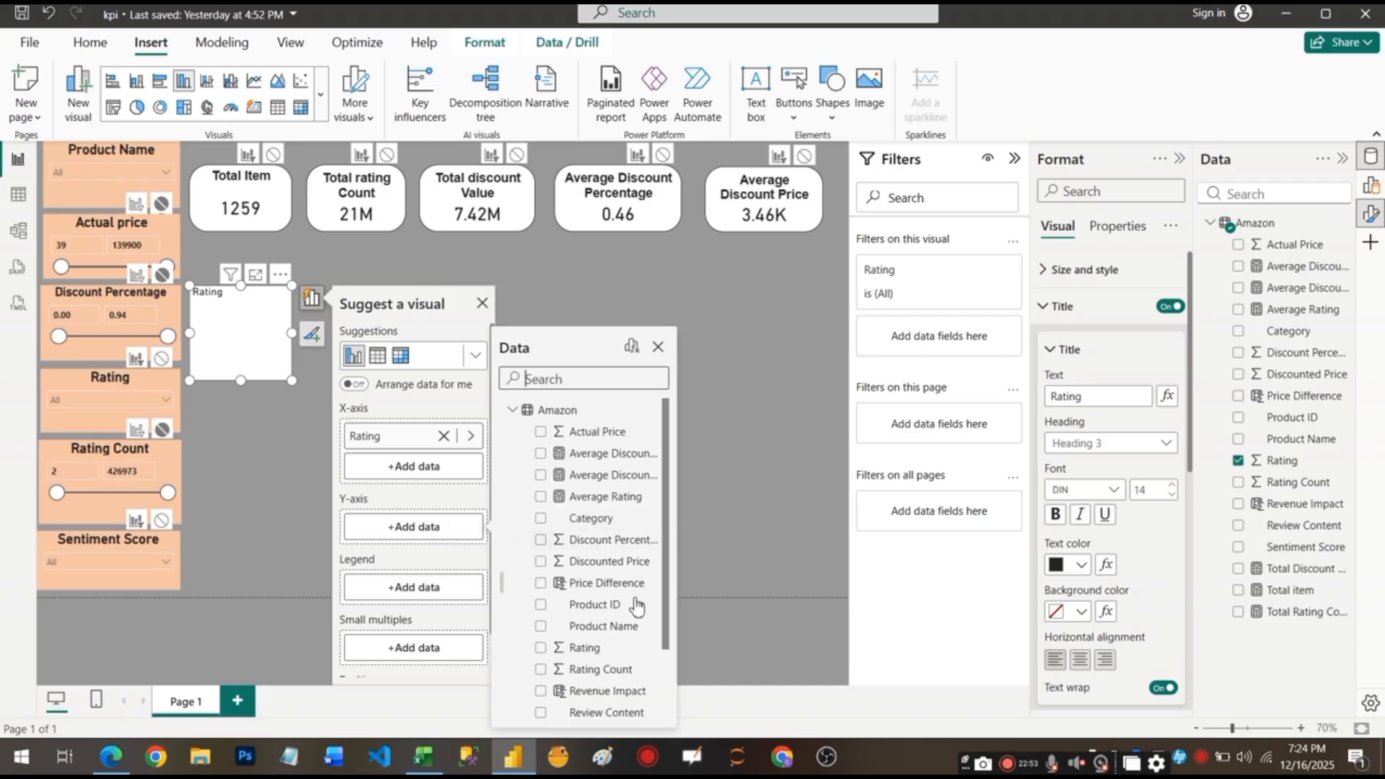
left_click(541, 605)
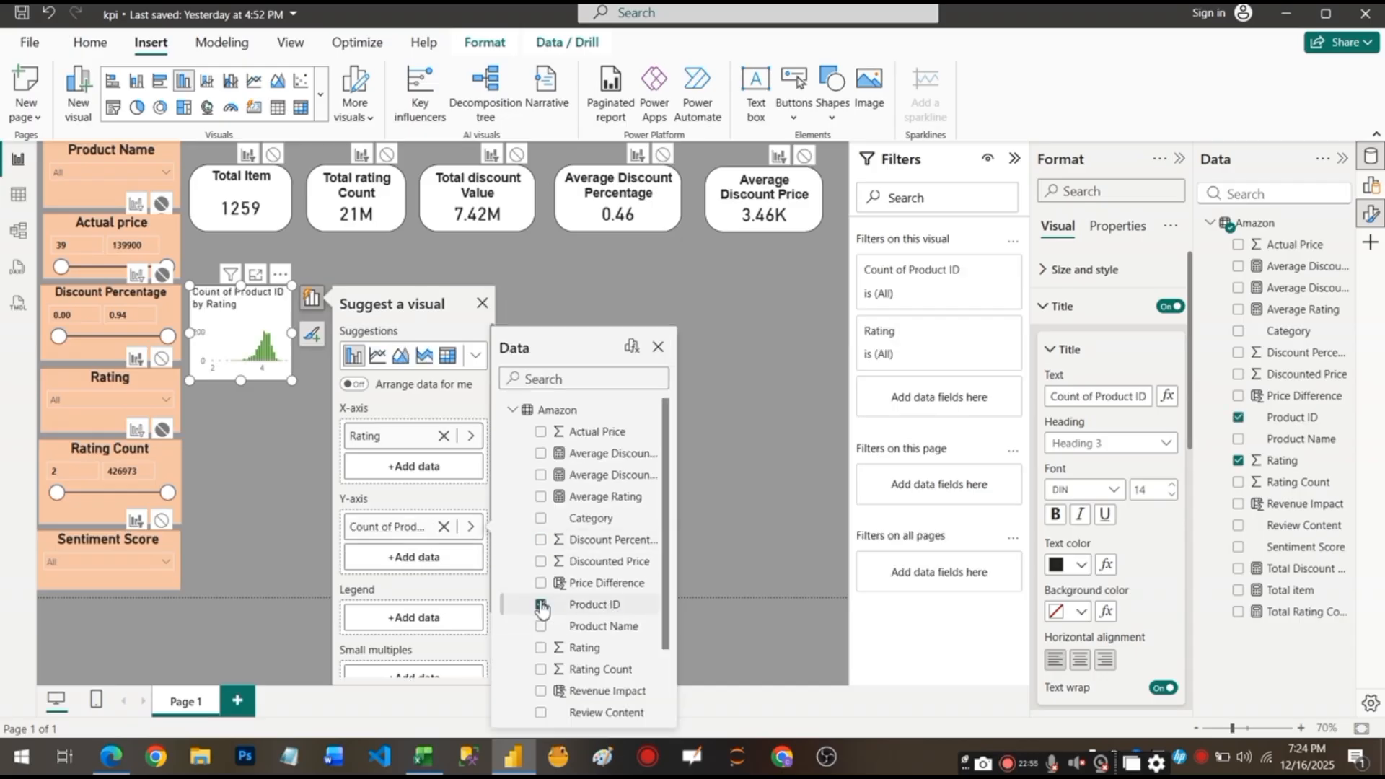
left_click(658, 348)
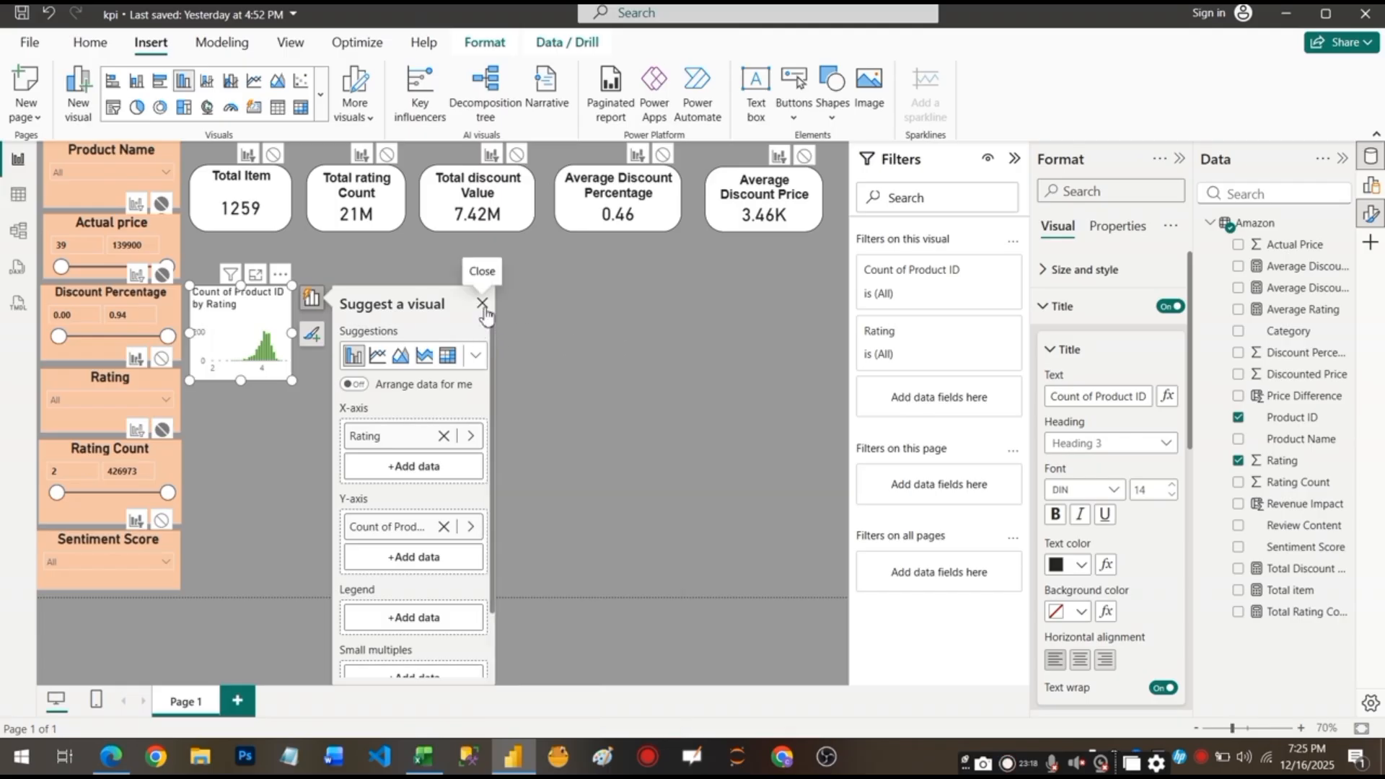
left_click(482, 303)
Enlarge the product count by rating column chart and place it directly beneath the Total Item and Total rating Count cards.
left_click_drag(293, 380, 389, 394)
left_click_drag(339, 310, 338, 286)
left_click_drag(339, 286, 339, 277)
Insert a stacked bar chart with Product Name on the Y-axis and Average Rating on the X-axis, enlarged beside the product count chart.
left_click(320, 112)
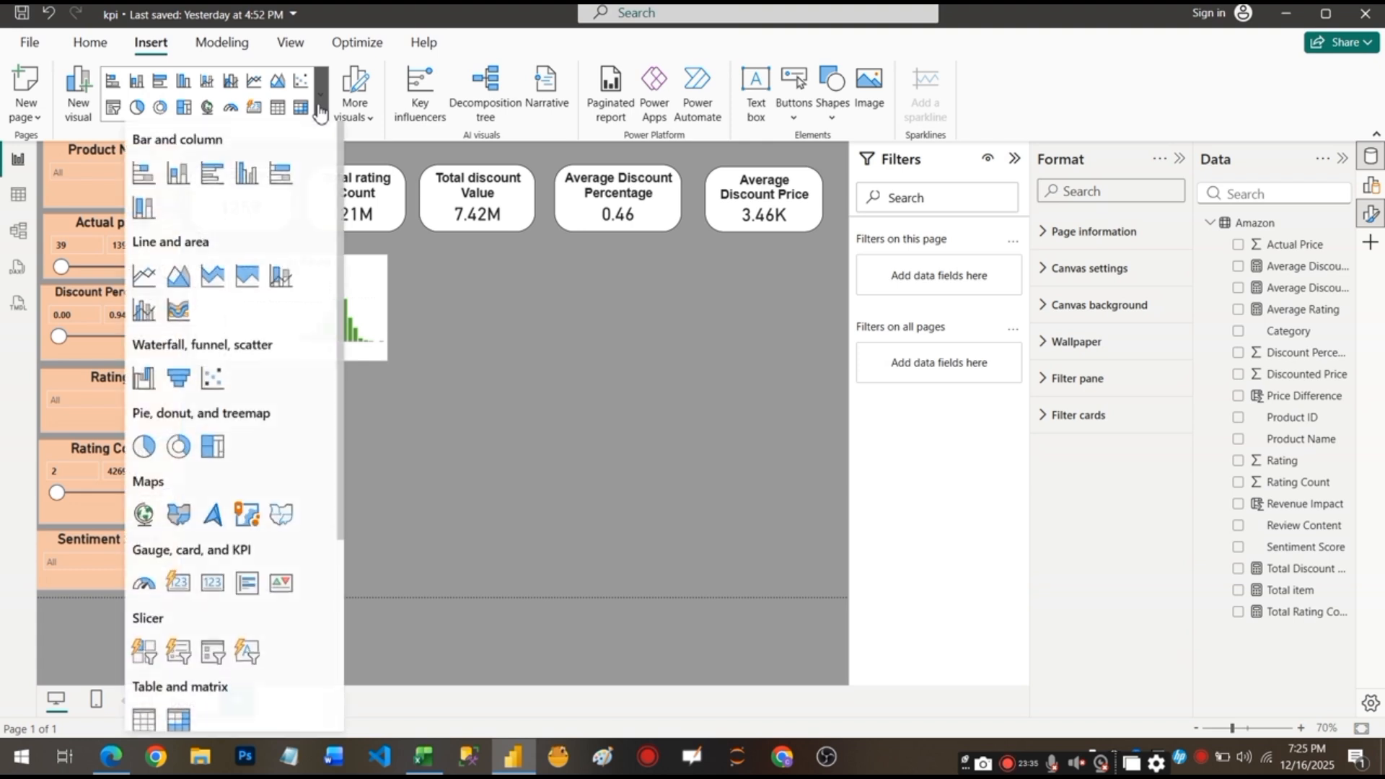
left_click(159, 184)
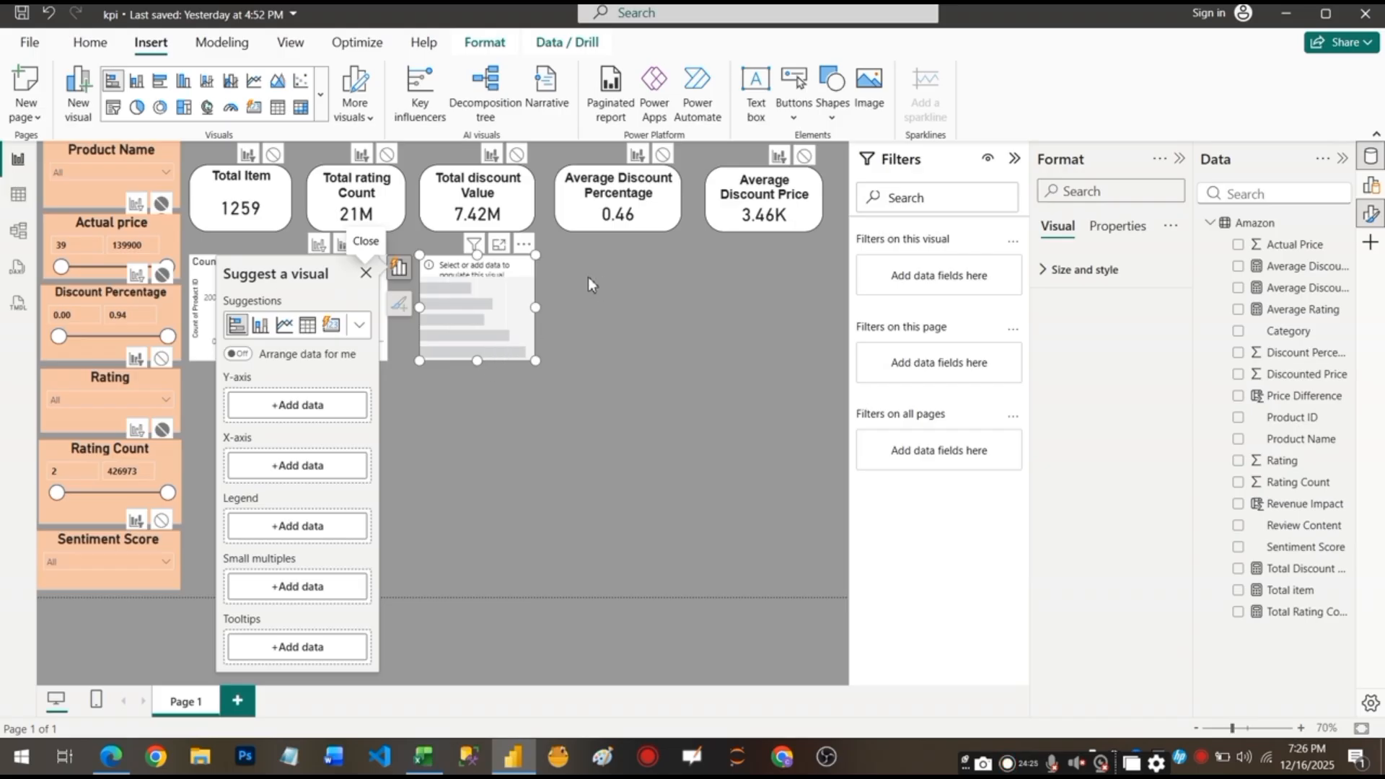
left_click(306, 408)
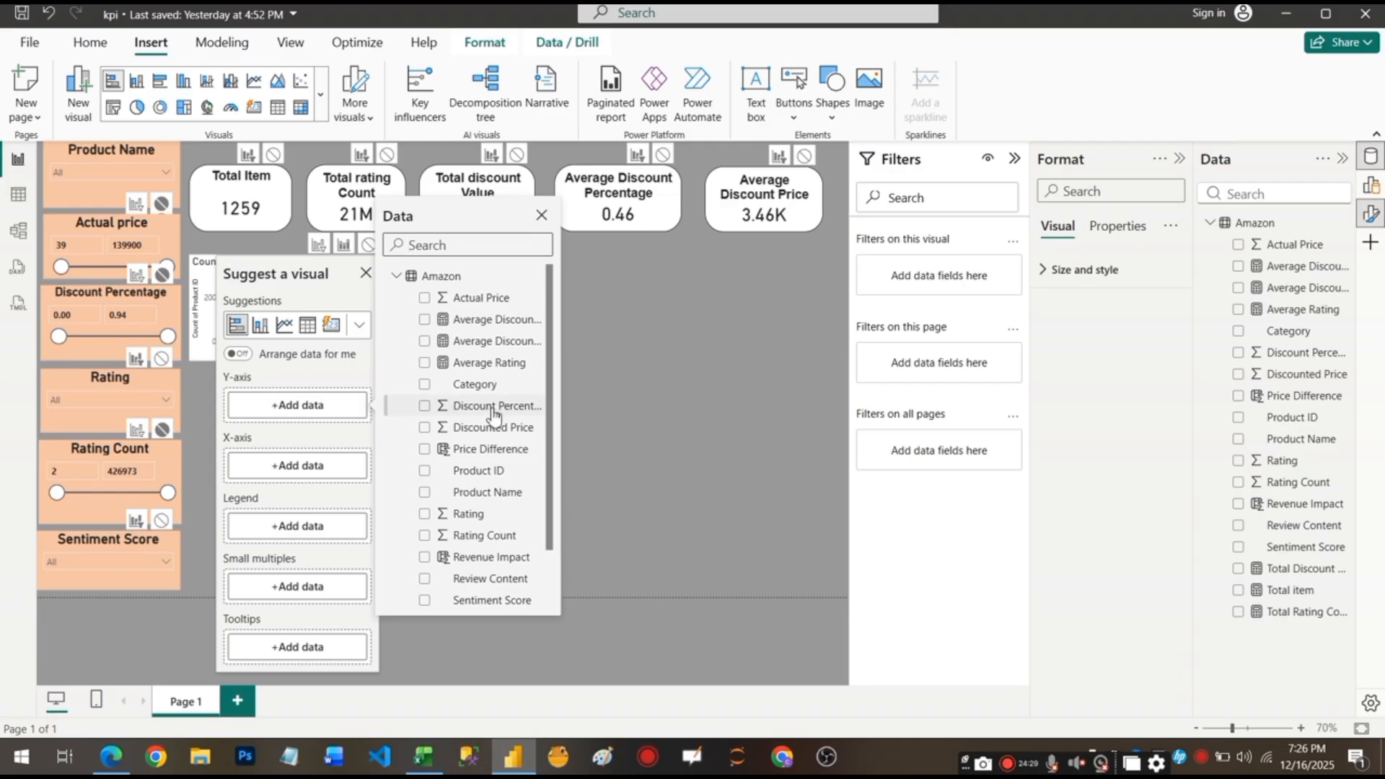
left_click(425, 494)
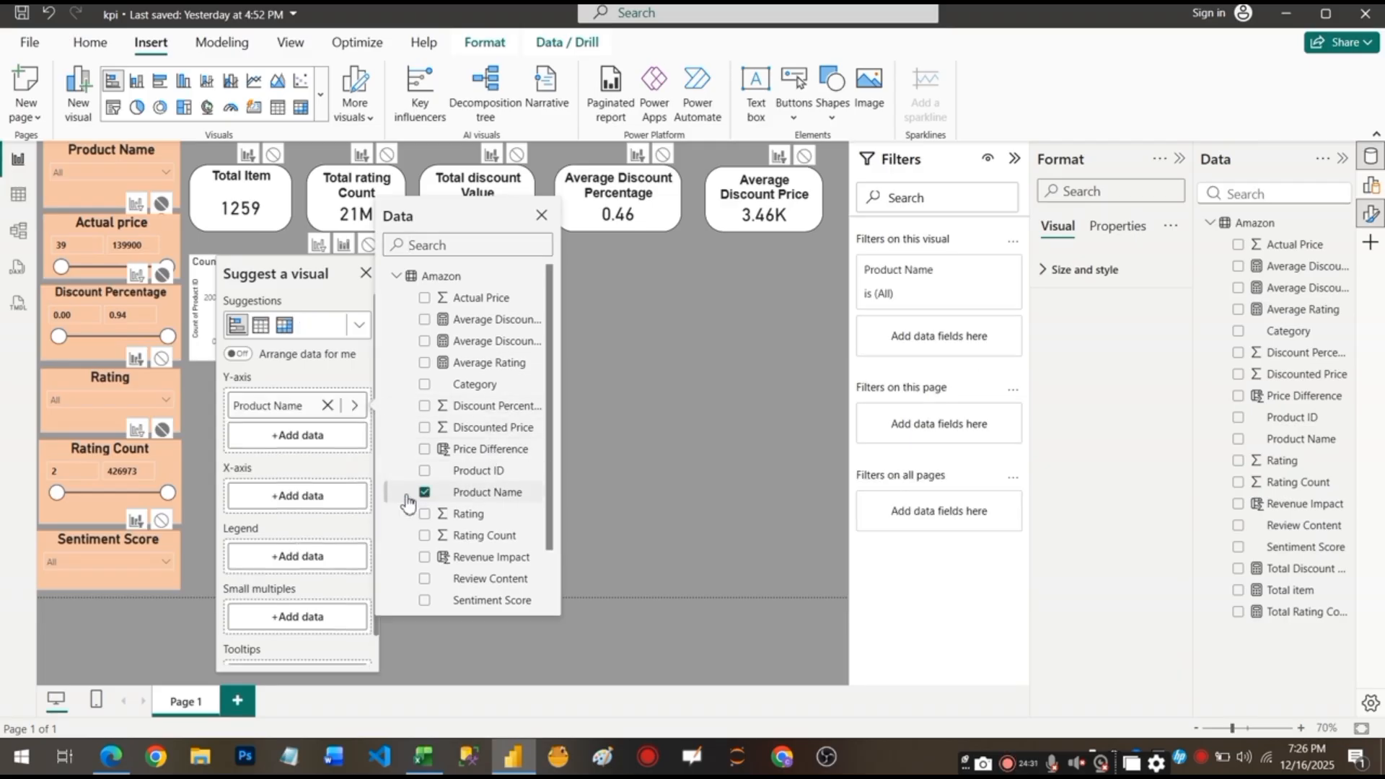
left_click(292, 497)
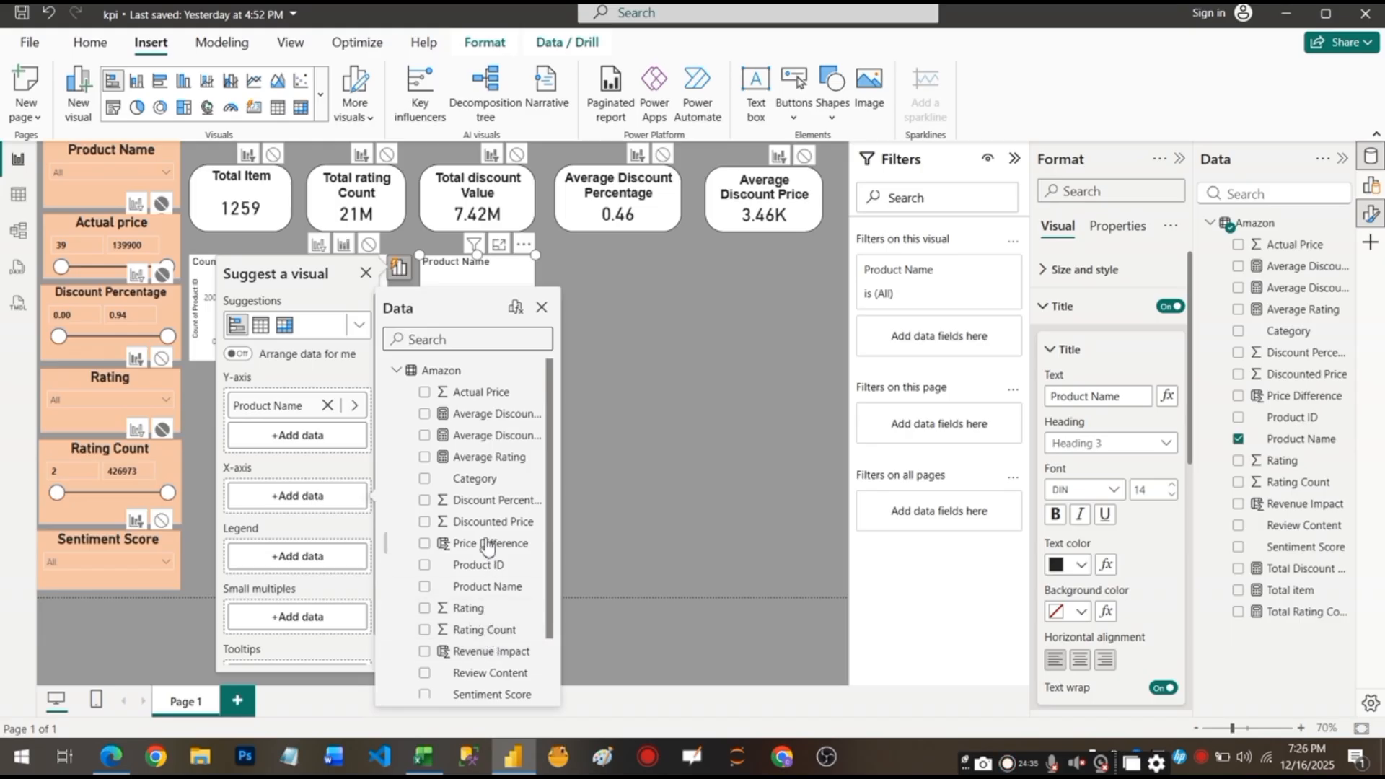
left_click(424, 458)
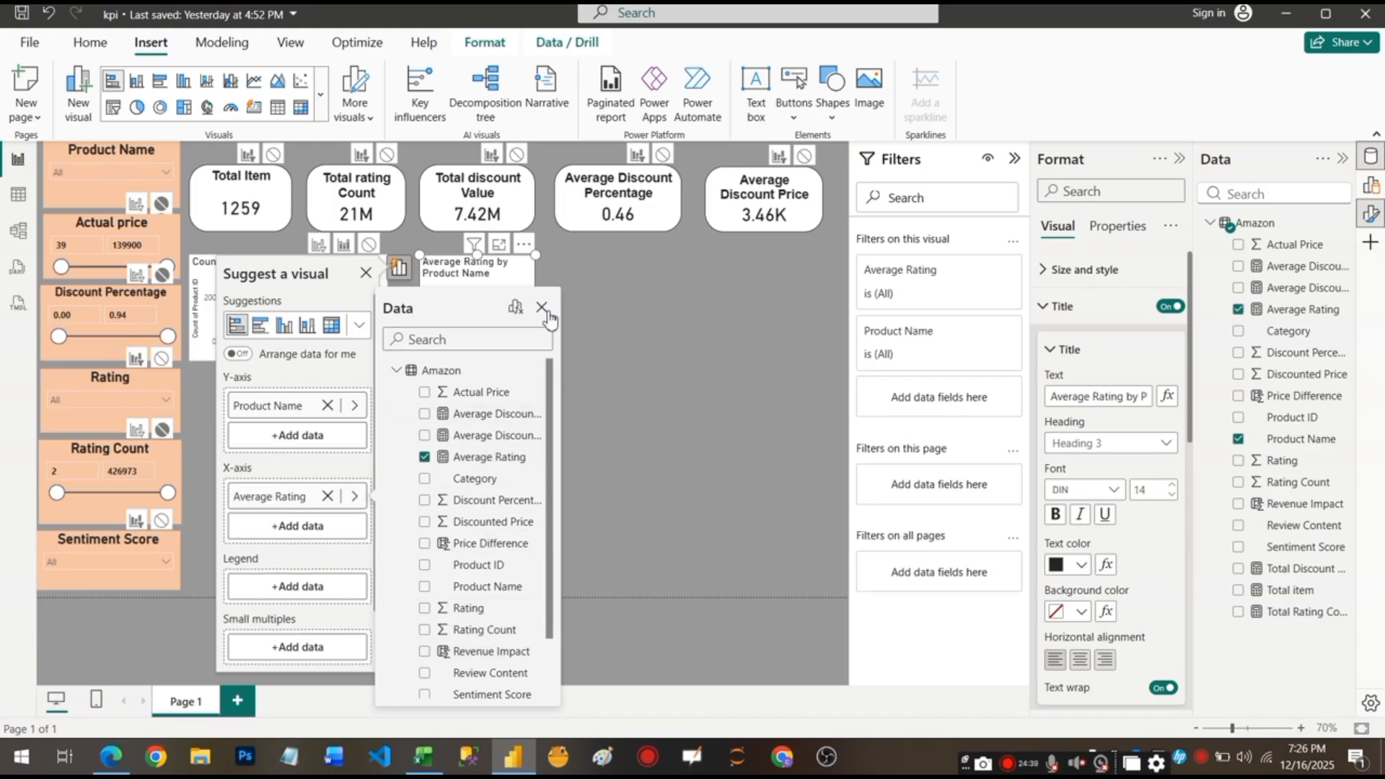
left_click(542, 308)
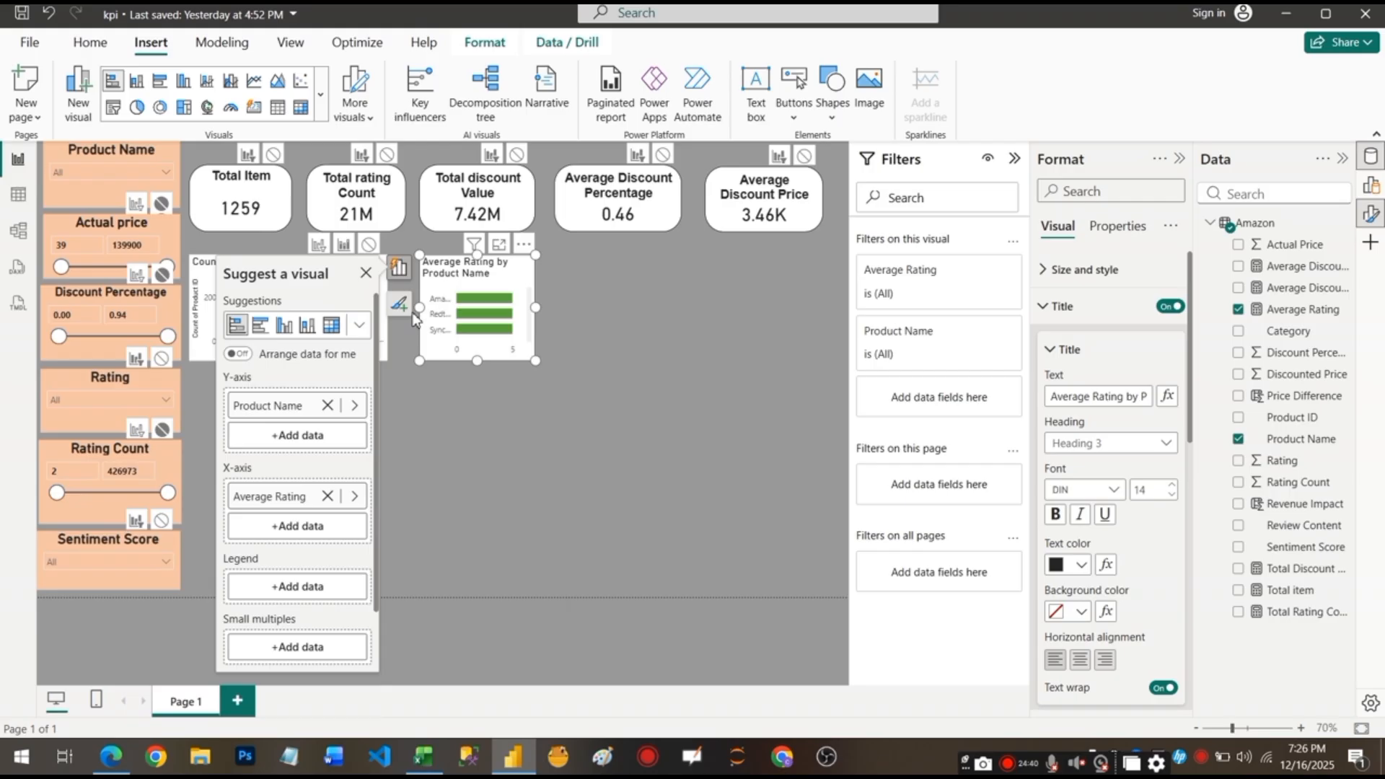
left_click(365, 273)
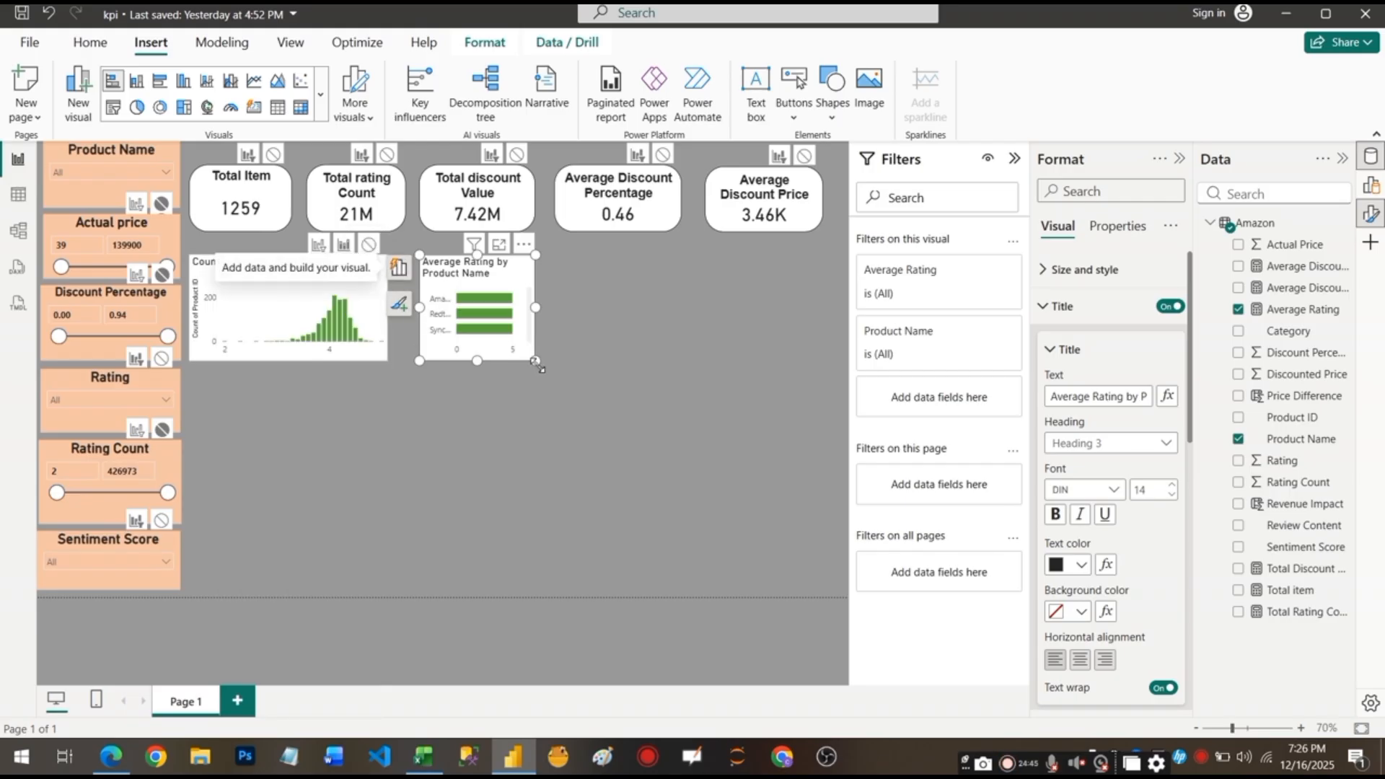
left_click_drag(535, 360, 586, 381)
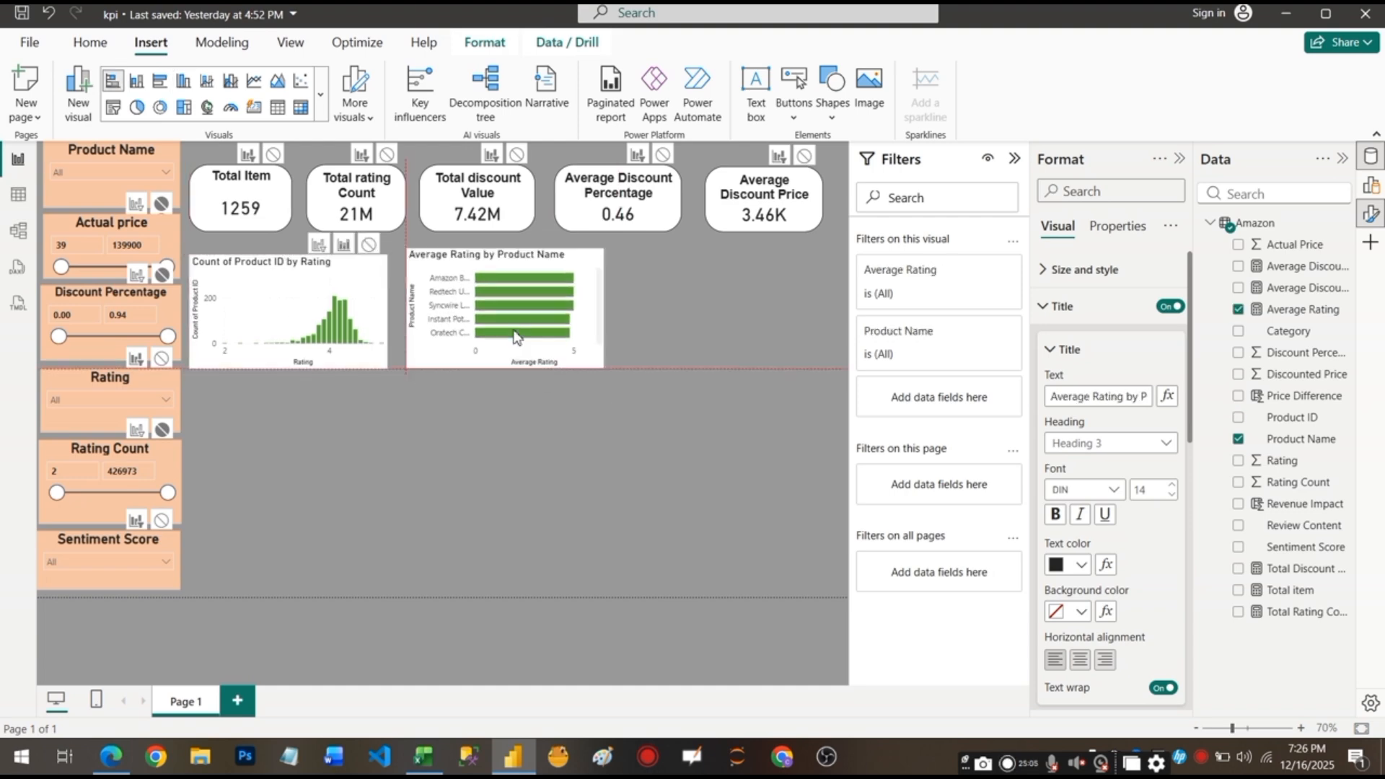
Insert a 100% stacked bar chart with Product Name on the Y-axis and the sum of Rating Count on the X-axis.
left_click(320, 93)
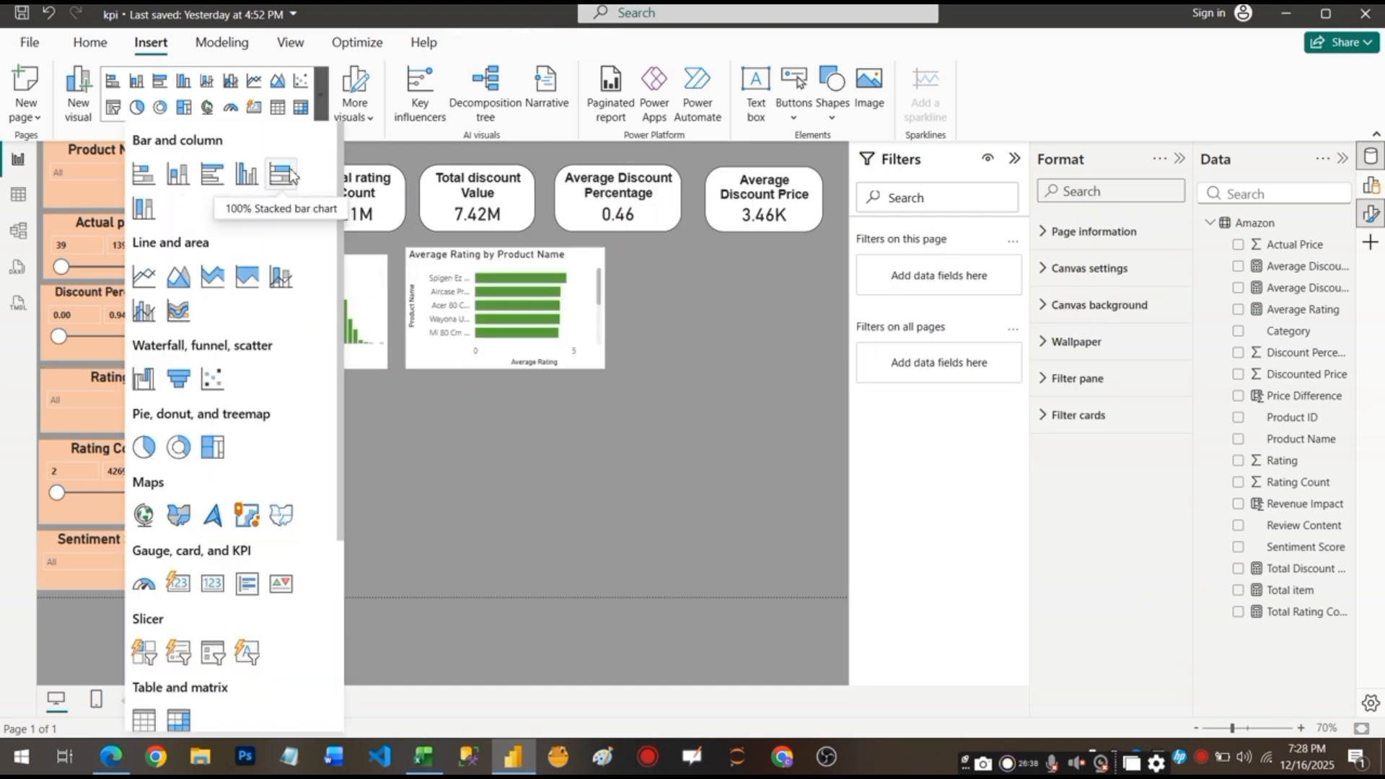
left_click(288, 179)
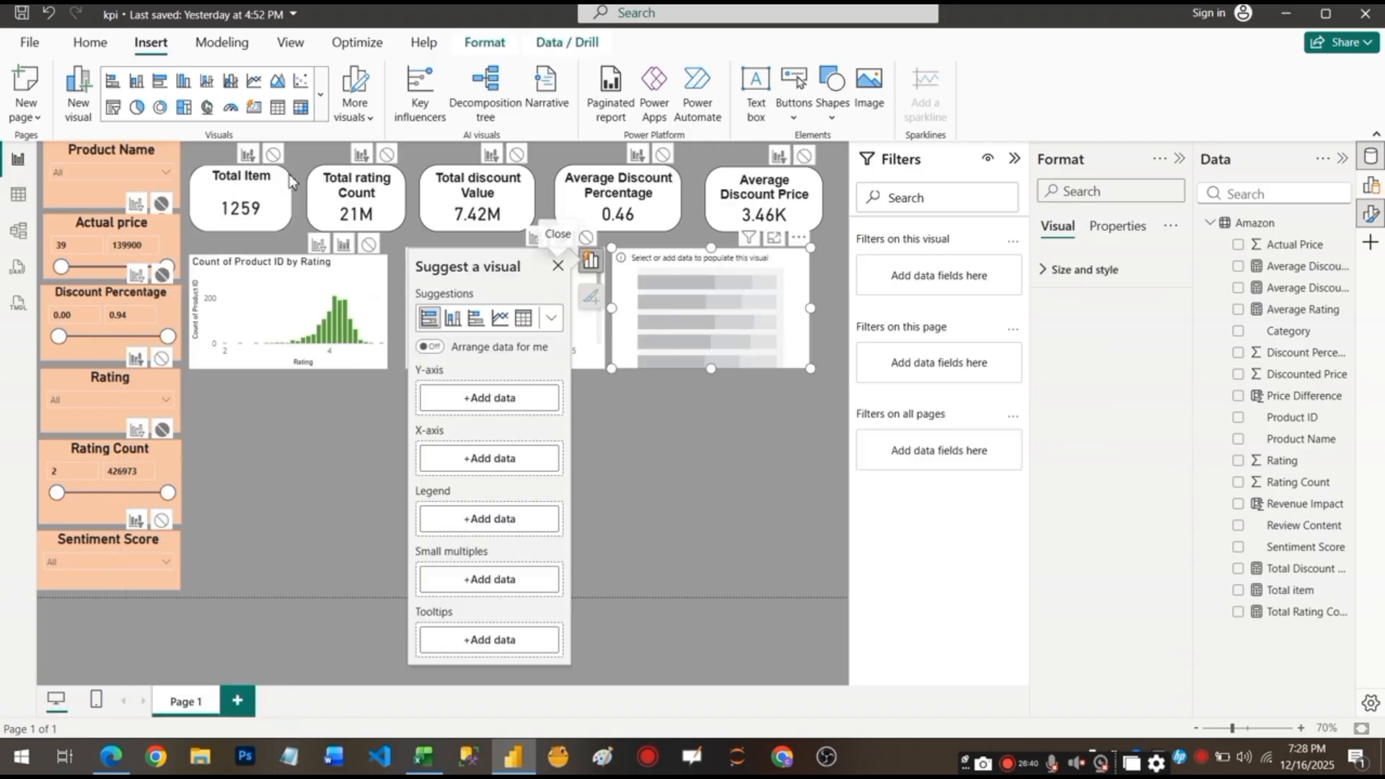
left_click(509, 401)
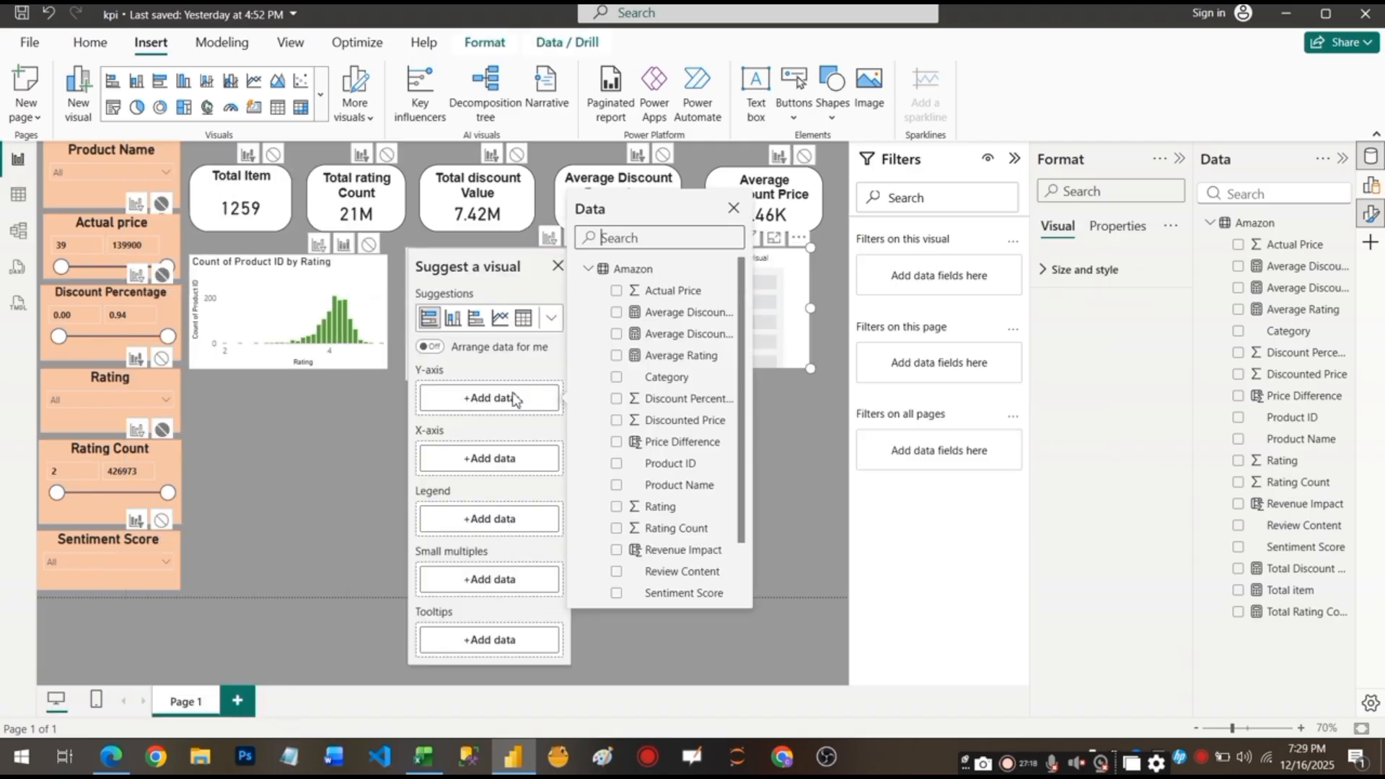
left_click(616, 486)
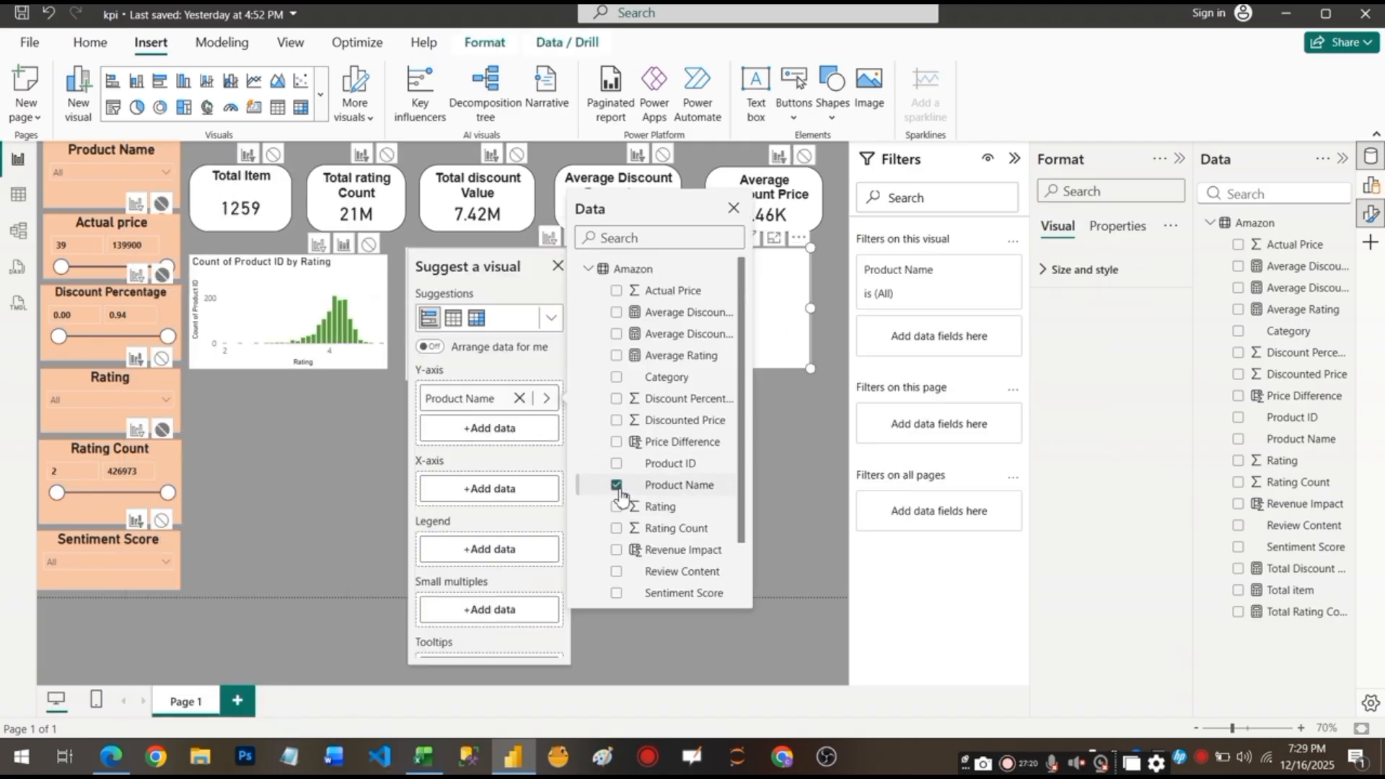
left_click(500, 489)
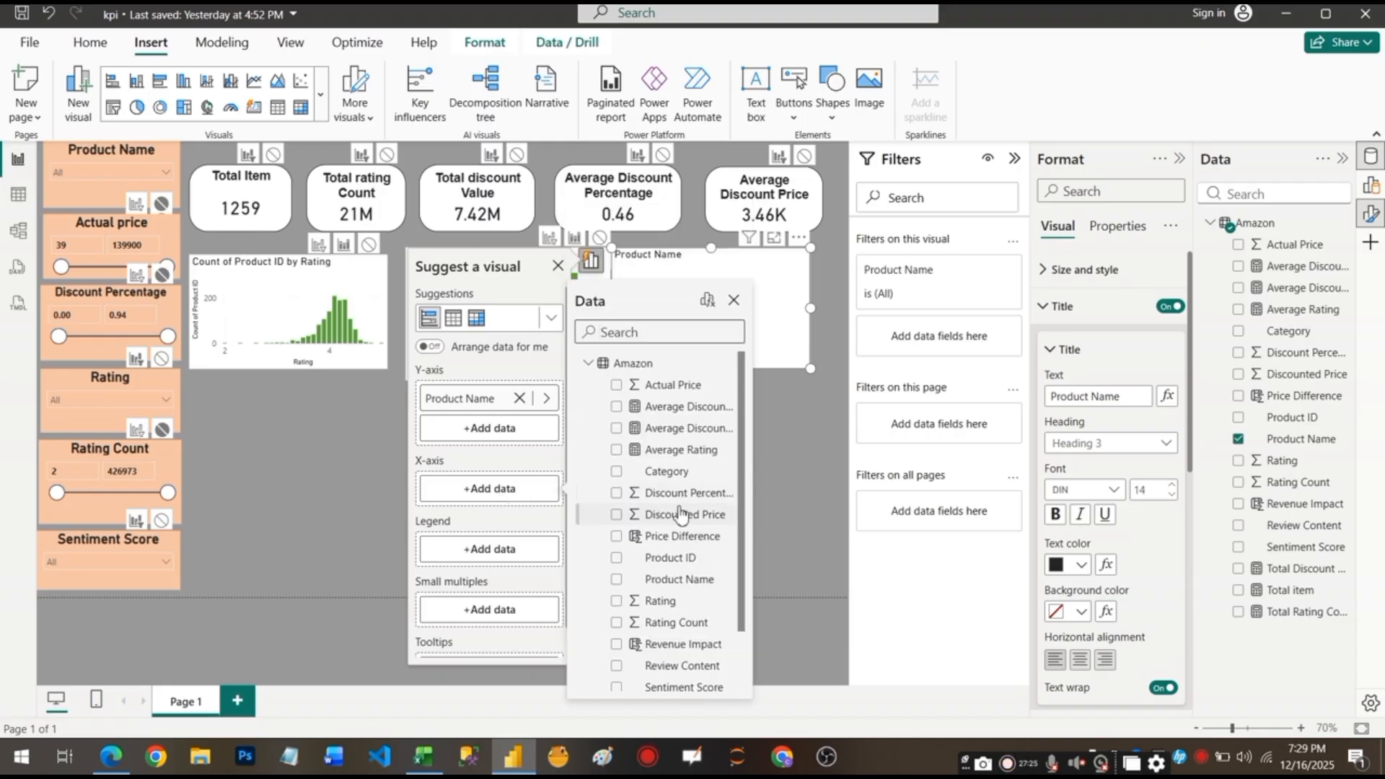
left_click(617, 623)
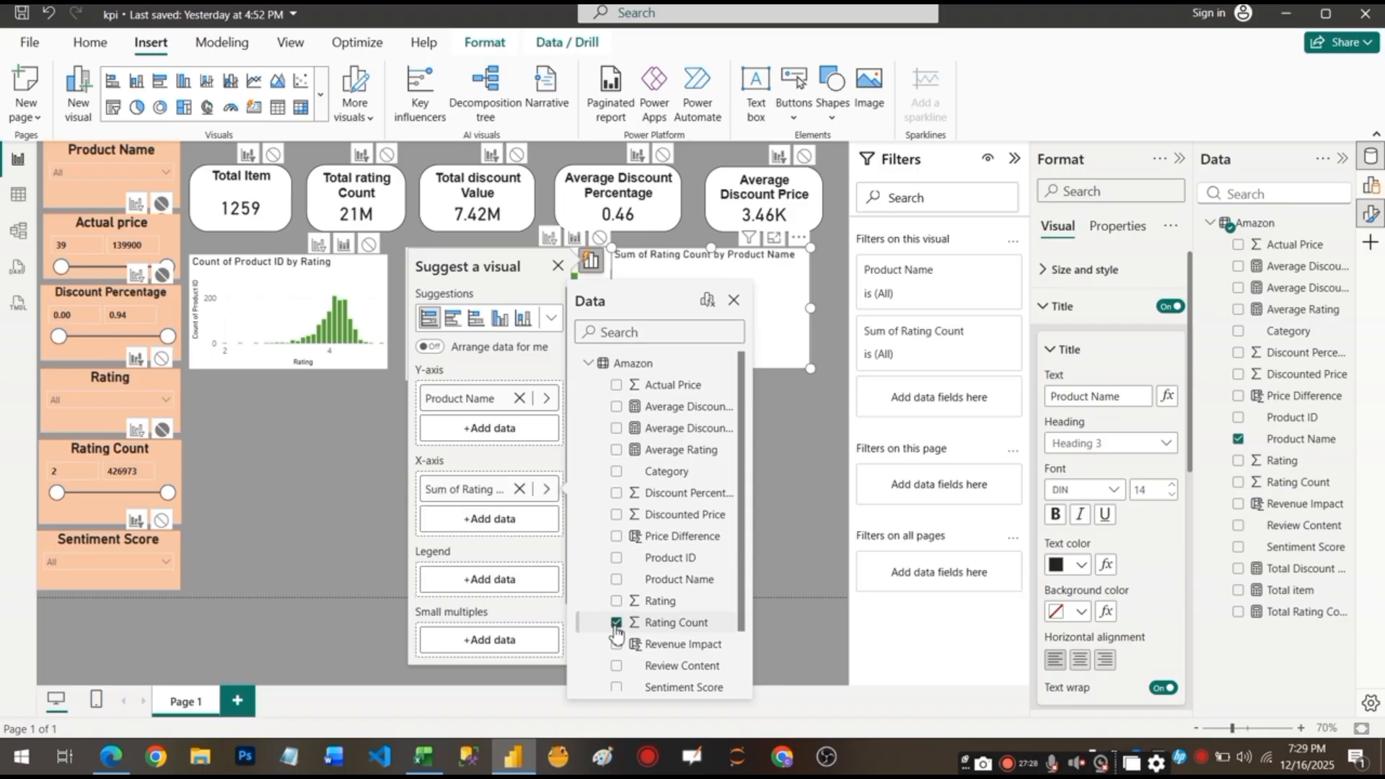
left_click(734, 300)
left_click(558, 266)
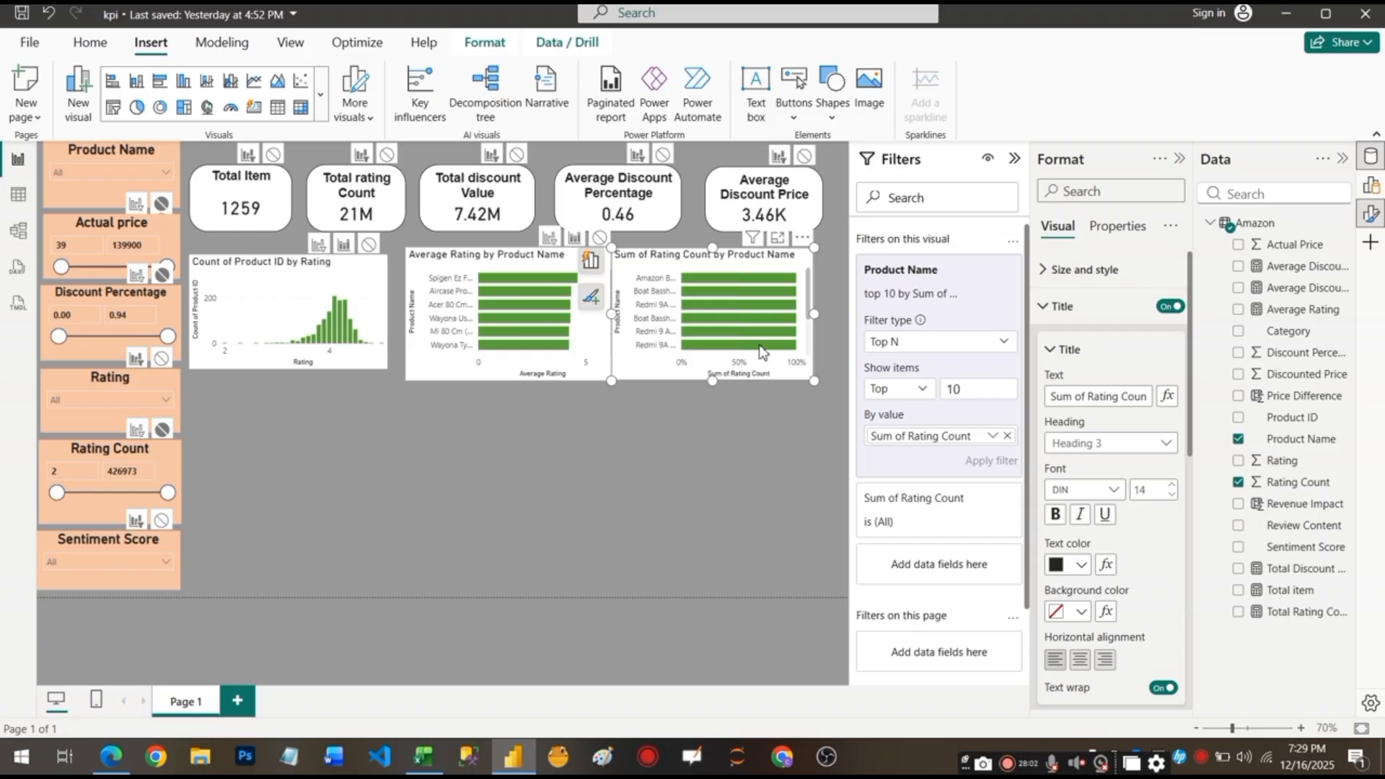
Move the rating count chart clear of the average rating chart and convert it to a stacked column chart.
left_click_drag(761, 352, 770, 354)
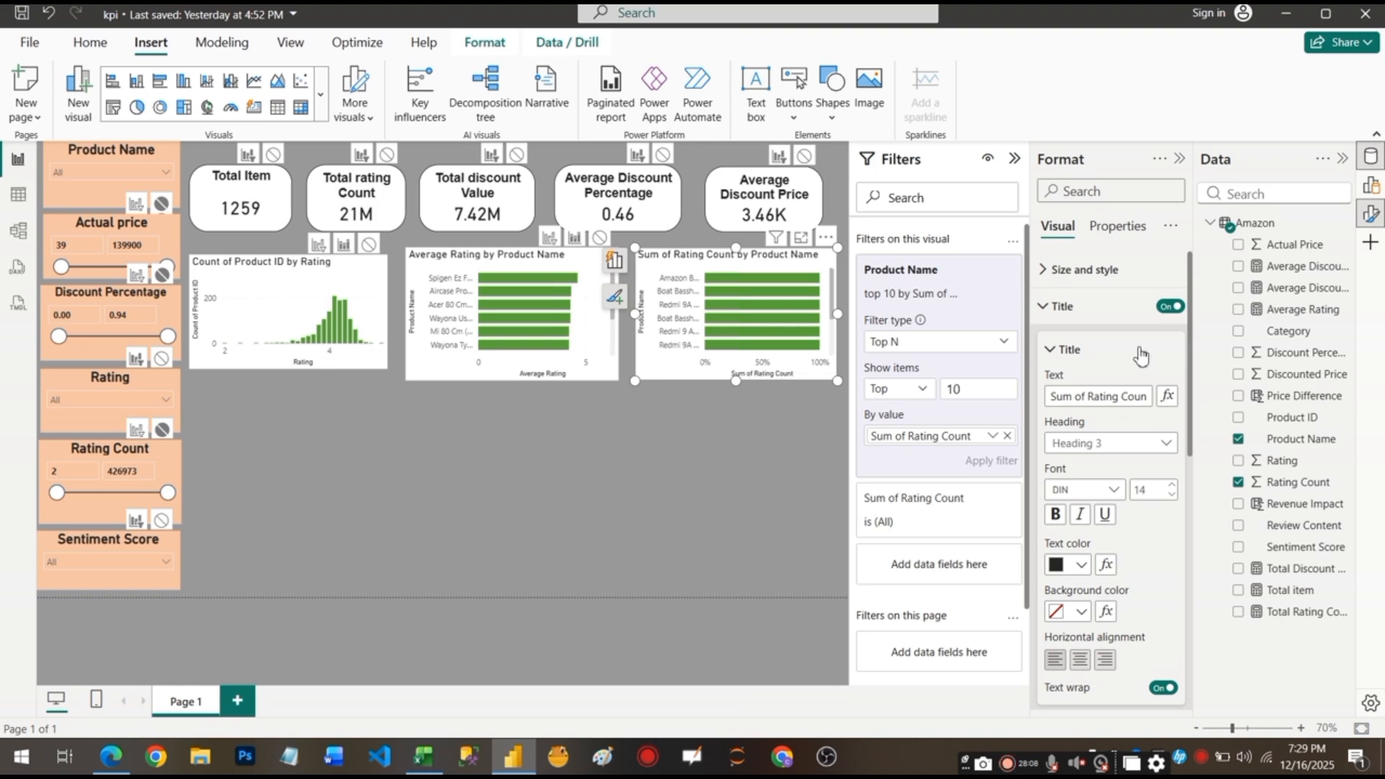
left_click(324, 97)
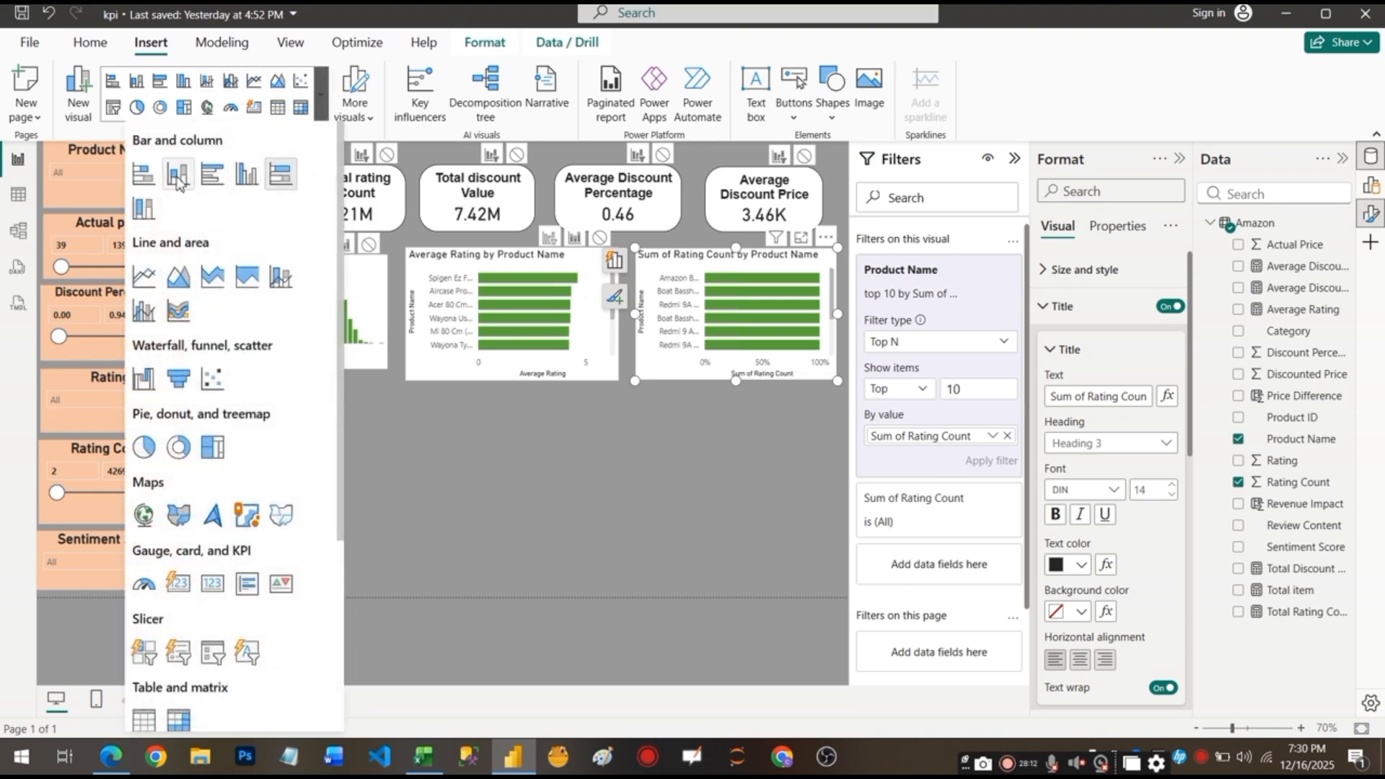
left_click(178, 177)
left_click(598, 460)
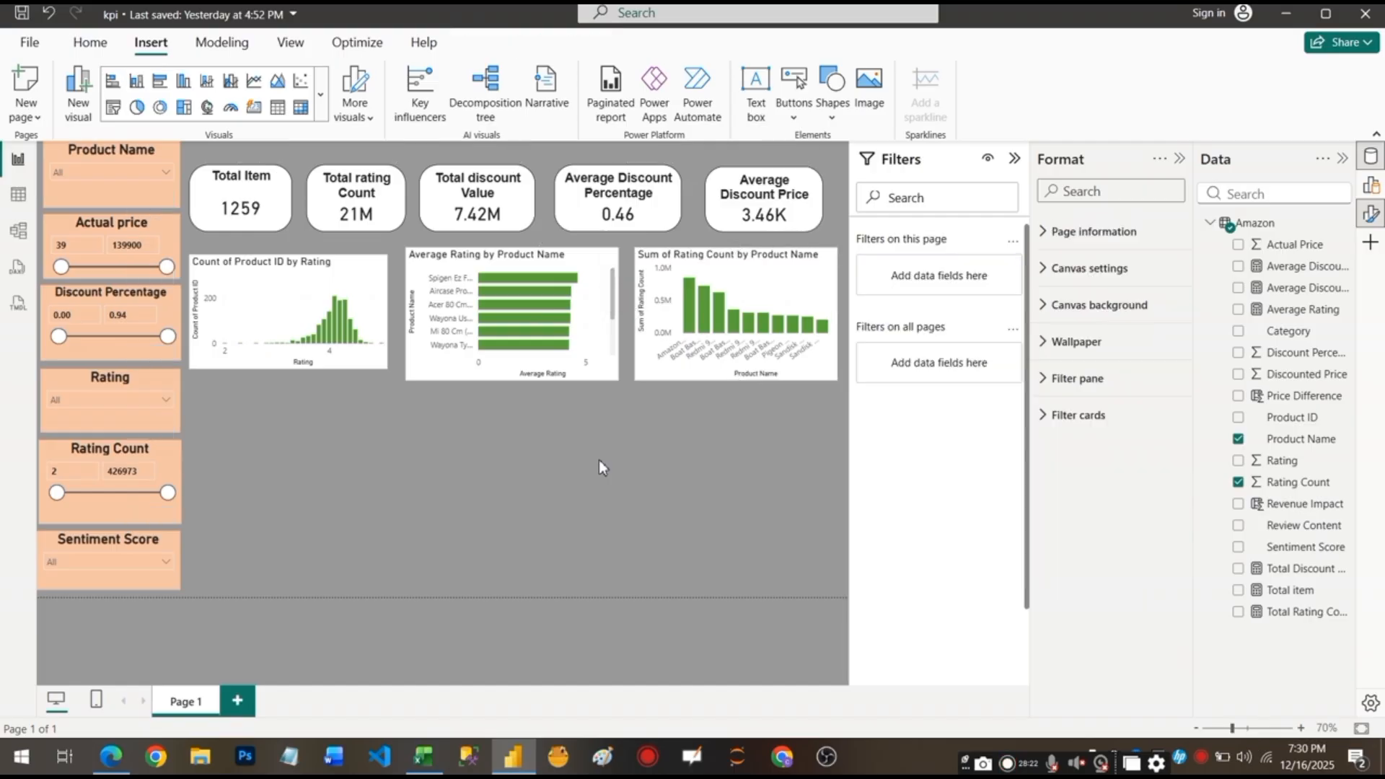
Add a column chart beneath the product count chart and, beside it, a donut chart with Sentiment Score as Legend and count of Product ID as Values.
left_click(320, 94)
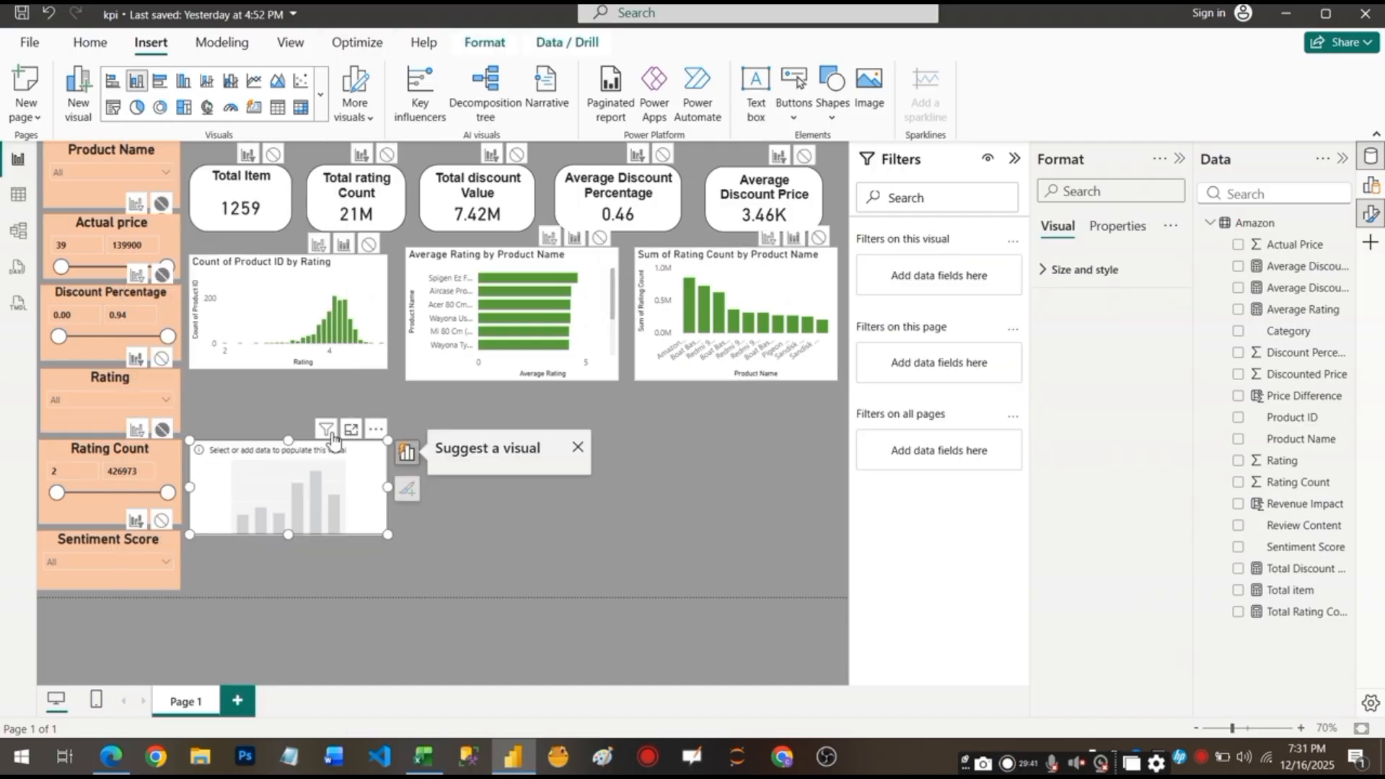
left_click(322, 111)
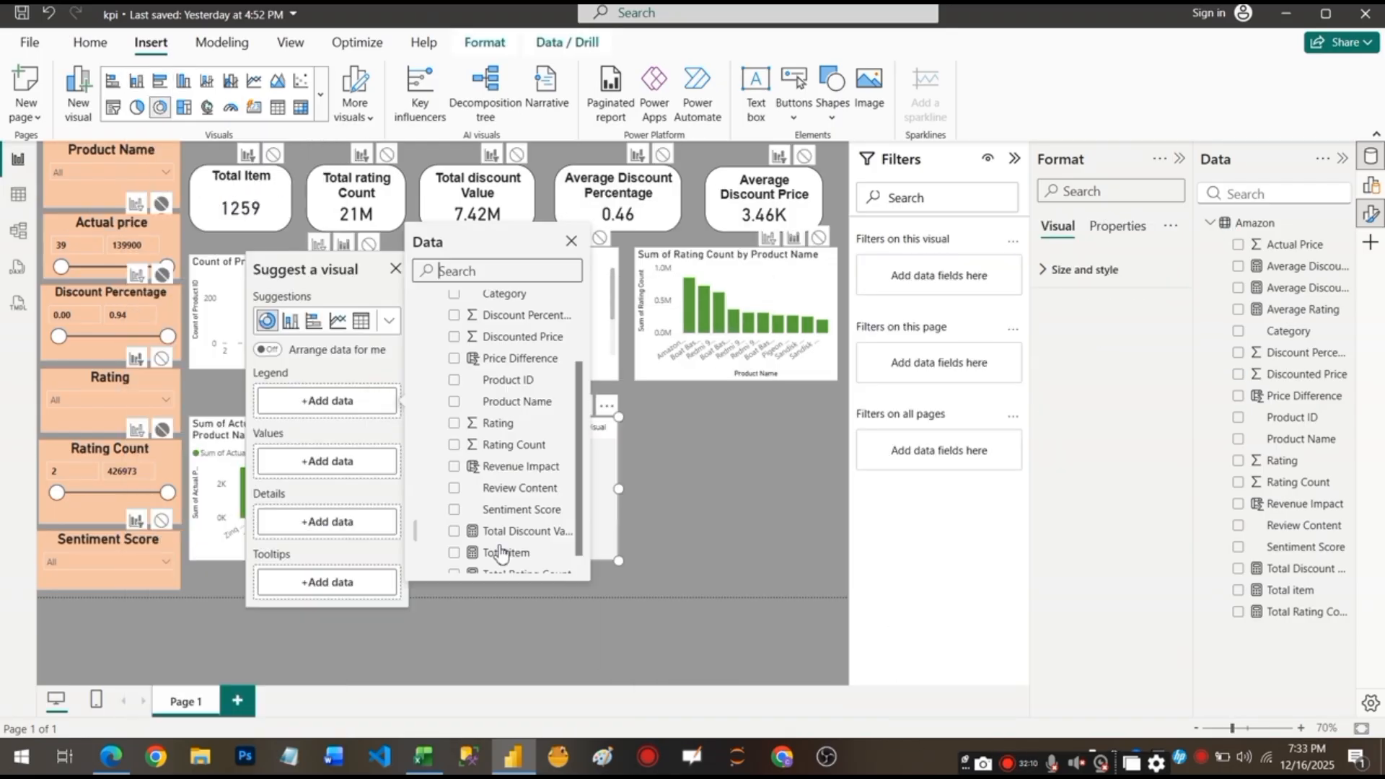
scroll(501, 554, "down", 1)
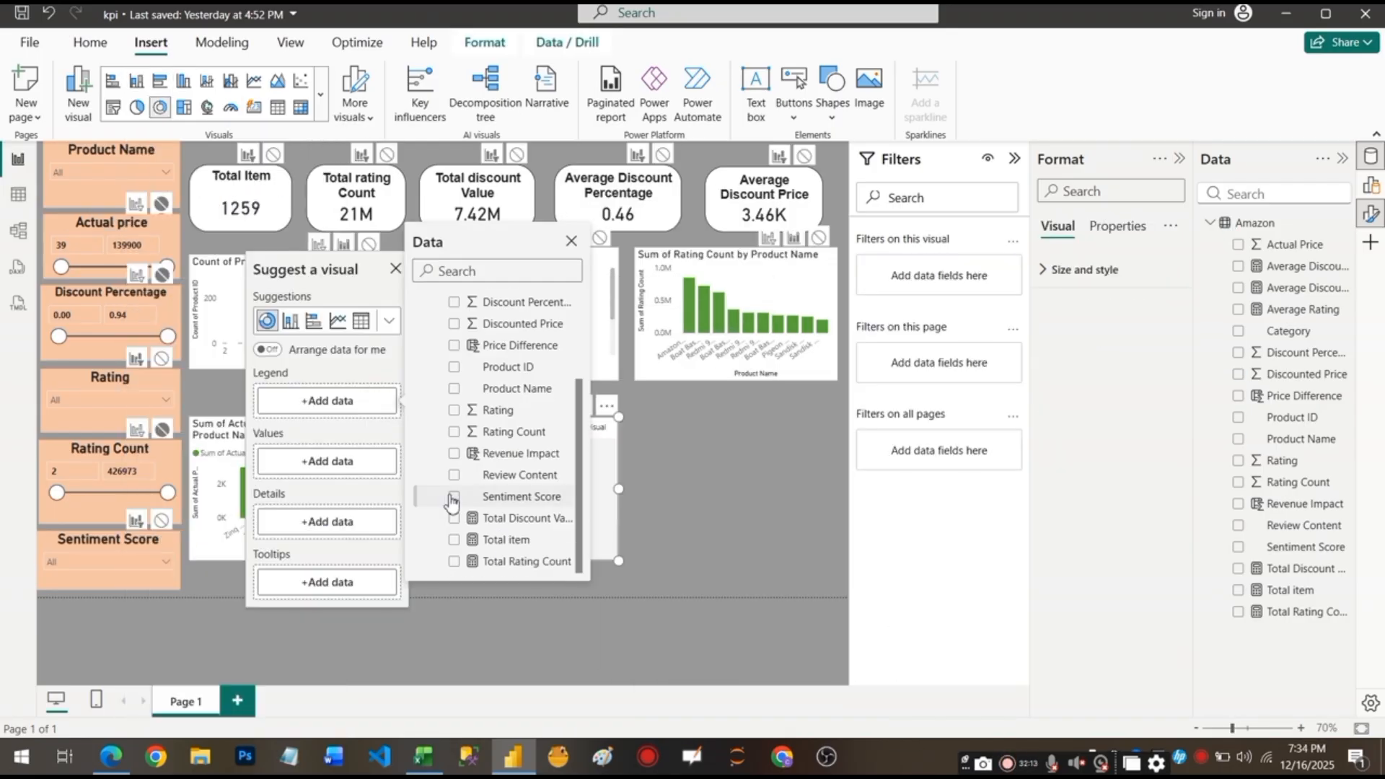
left_click(454, 497)
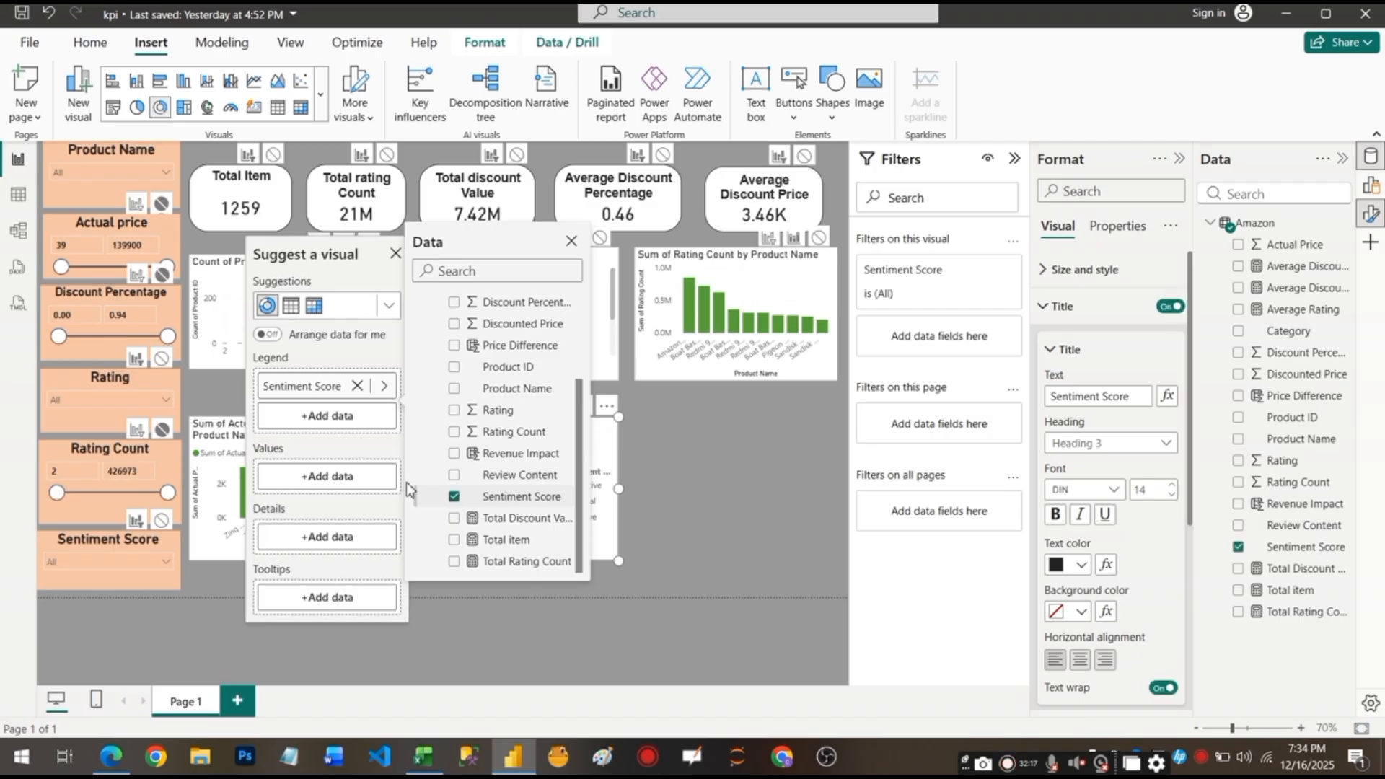
left_click(287, 479)
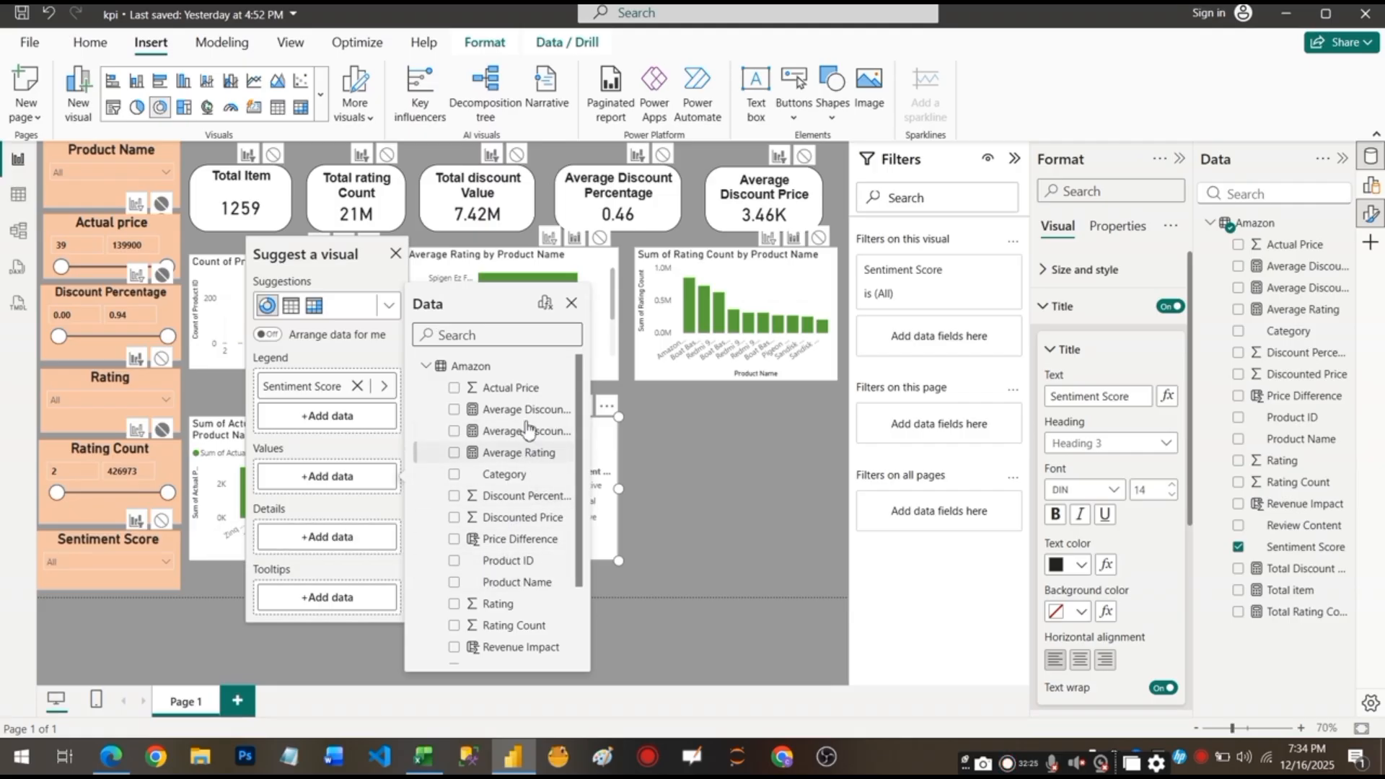
left_click(457, 565)
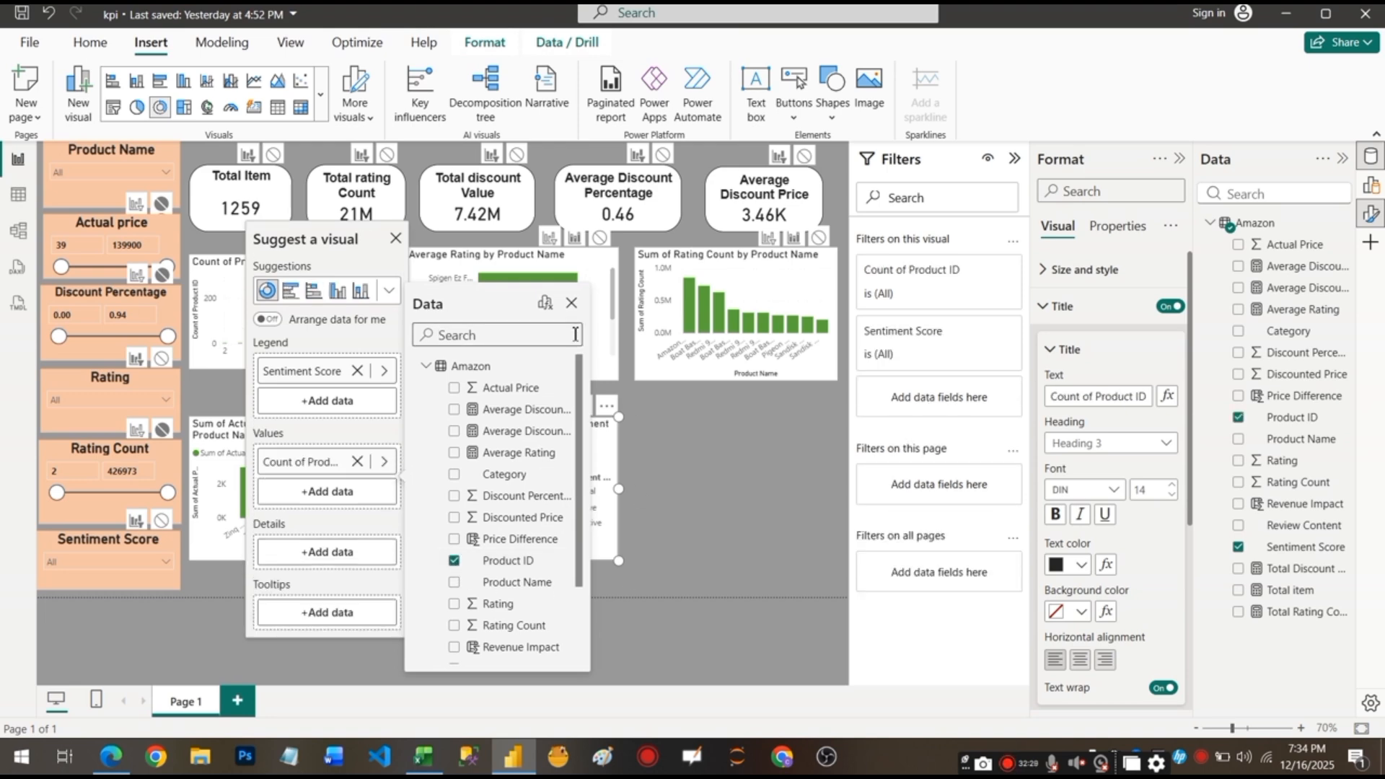
left_click(571, 302)
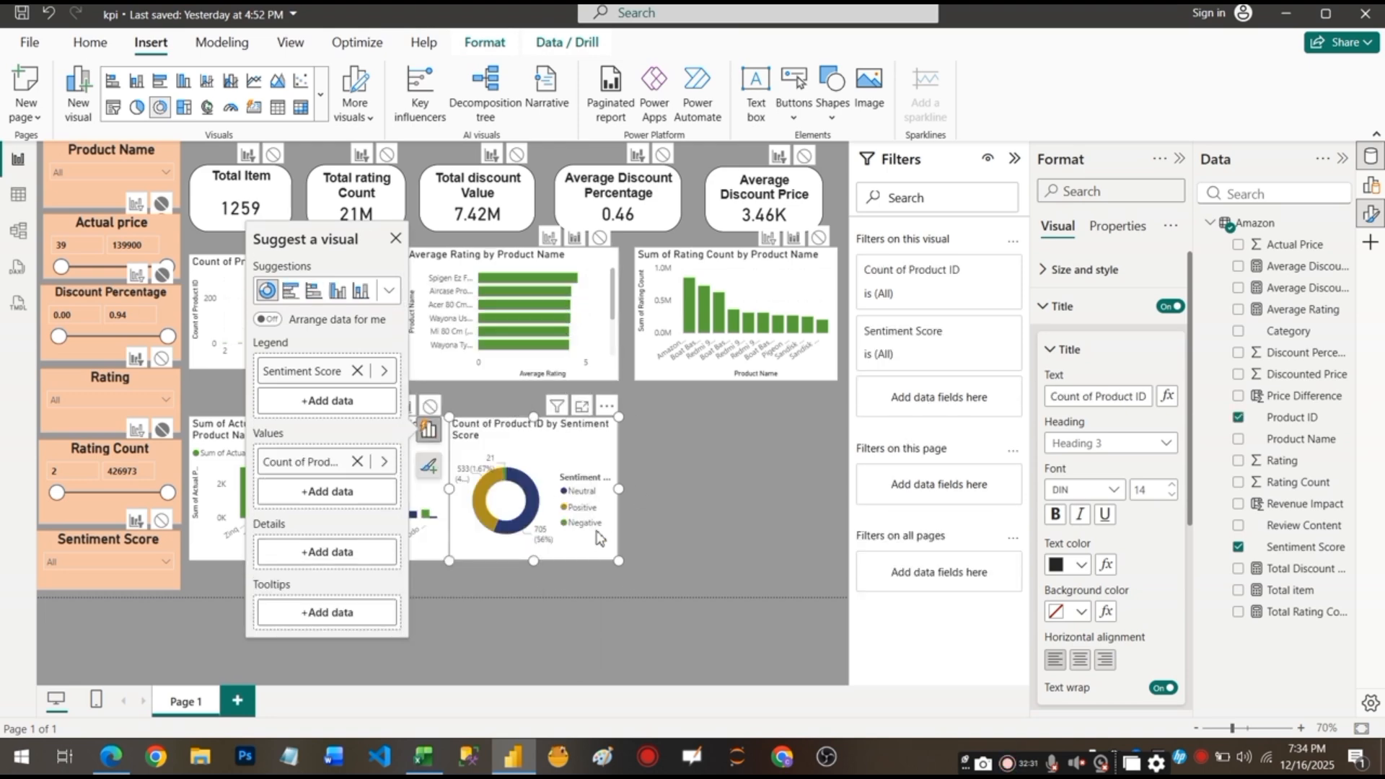
left_click(395, 238)
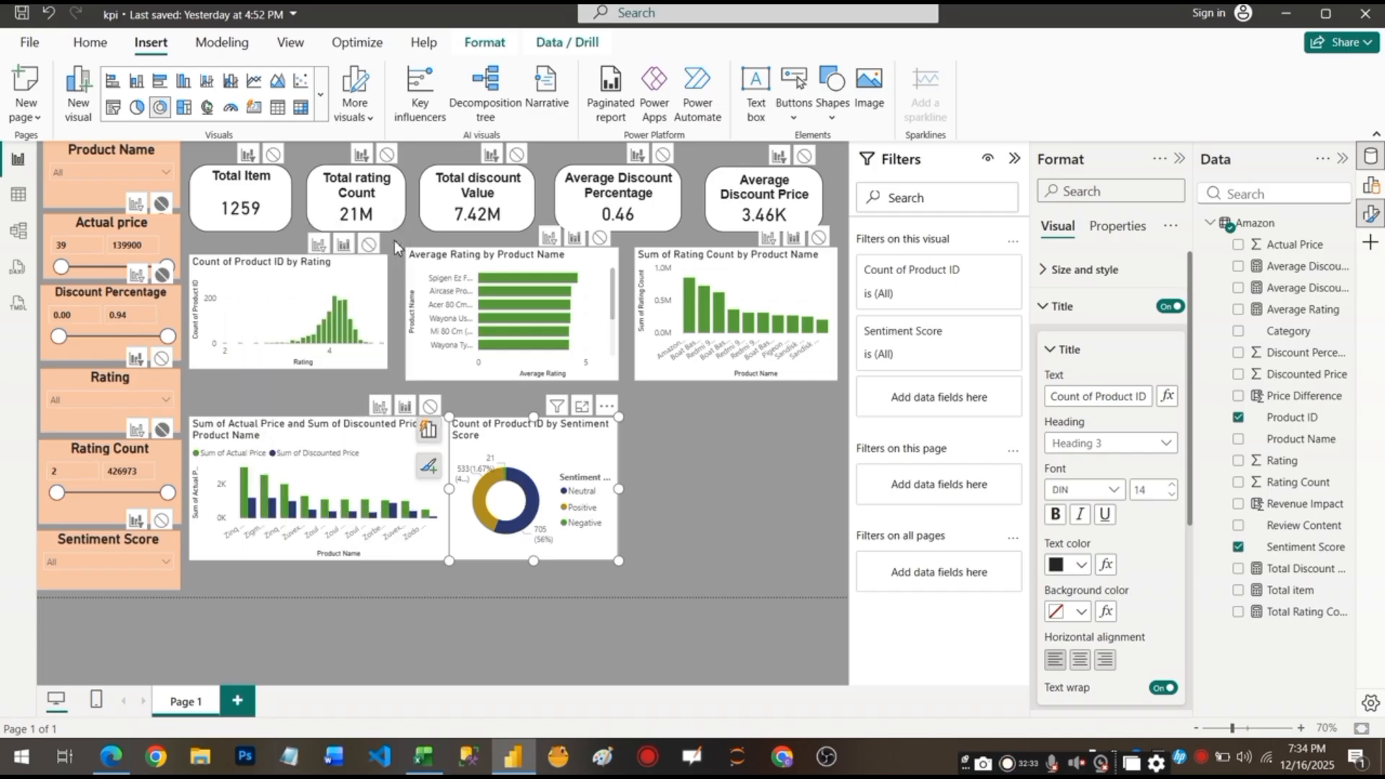
left_click_drag(553, 496, 595, 497)
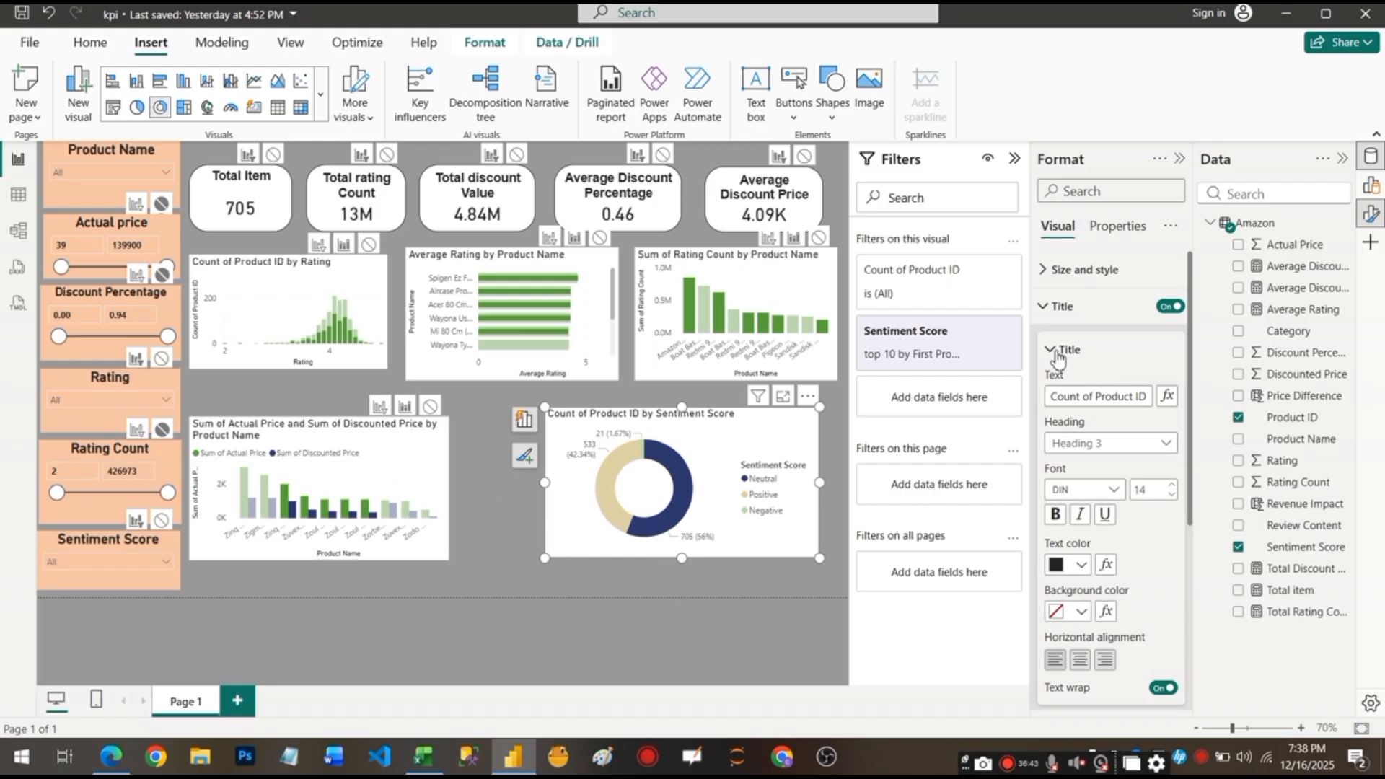
Change the donut chart's title text to "Sentiment Score Summary".
left_click(1092, 395)
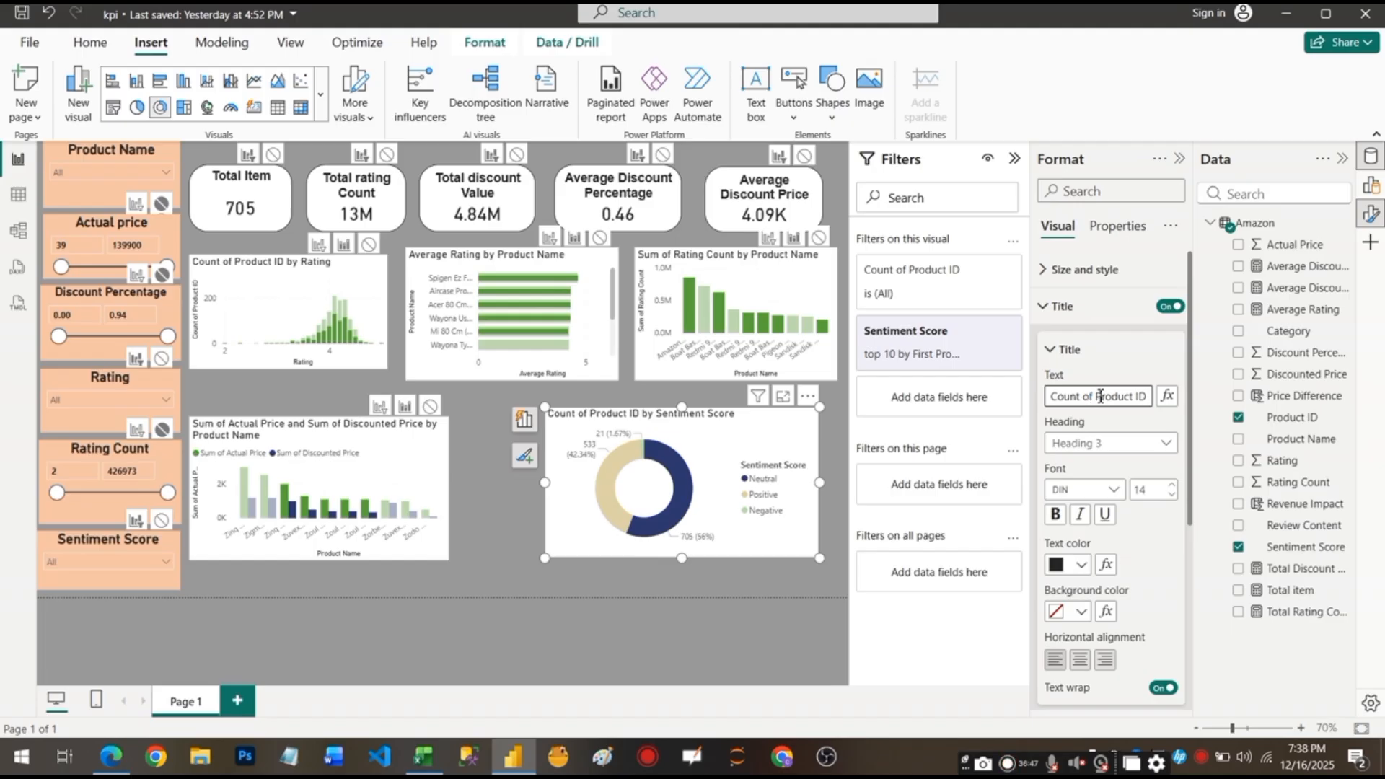
triple_click(1099, 395)
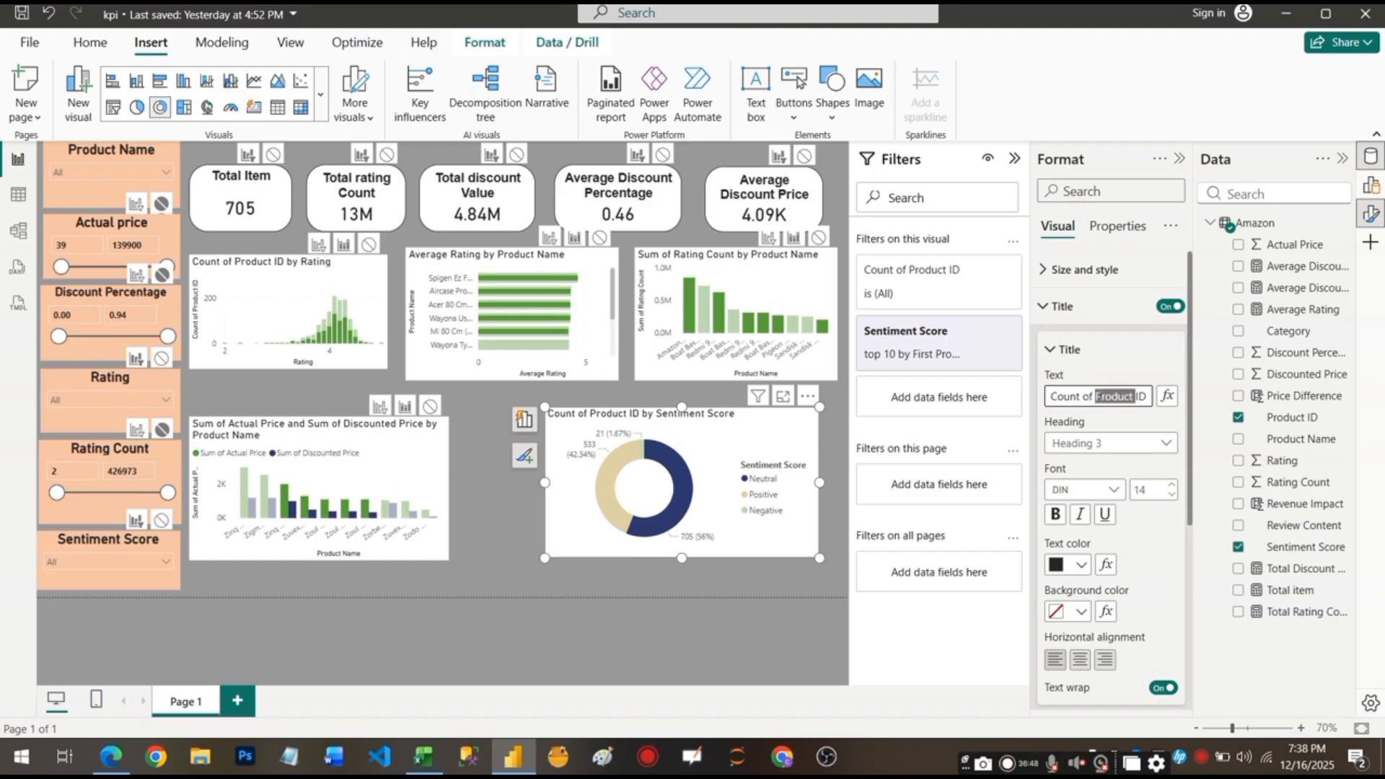
left_click(1142, 396)
left_click_drag(1146, 396, 974, 398)
key("BackSpace")
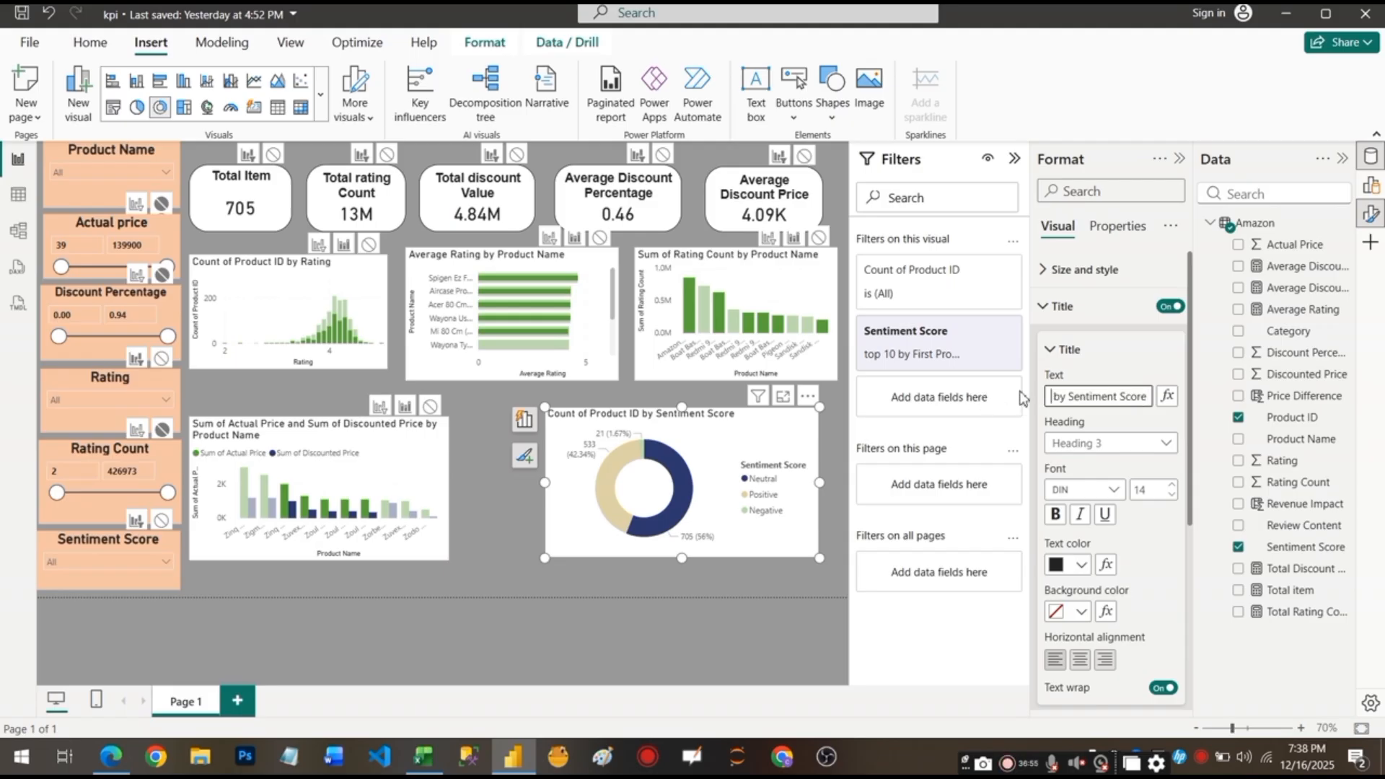
left_click(1069, 397)
key("BackSpace")
key("BackSpace")
key("BackSpace")
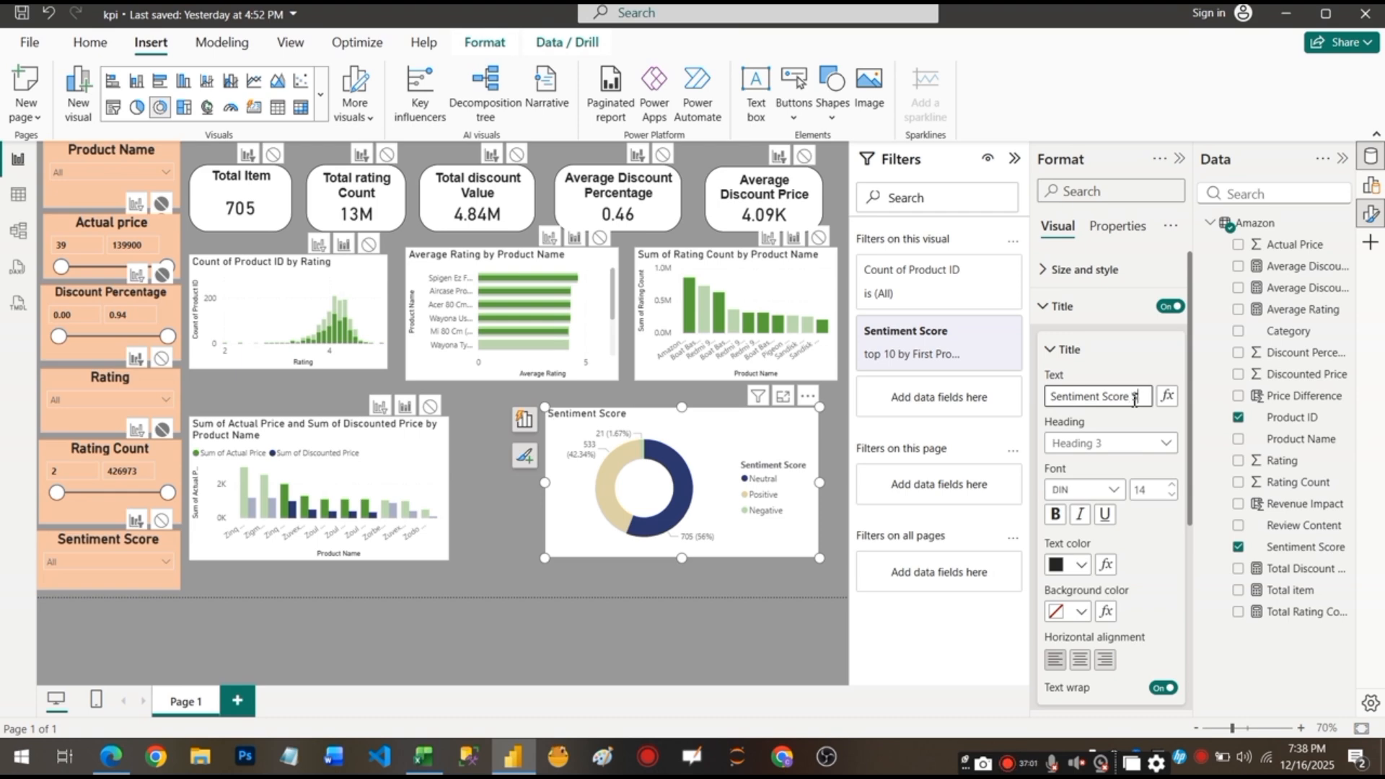
type("Summary")
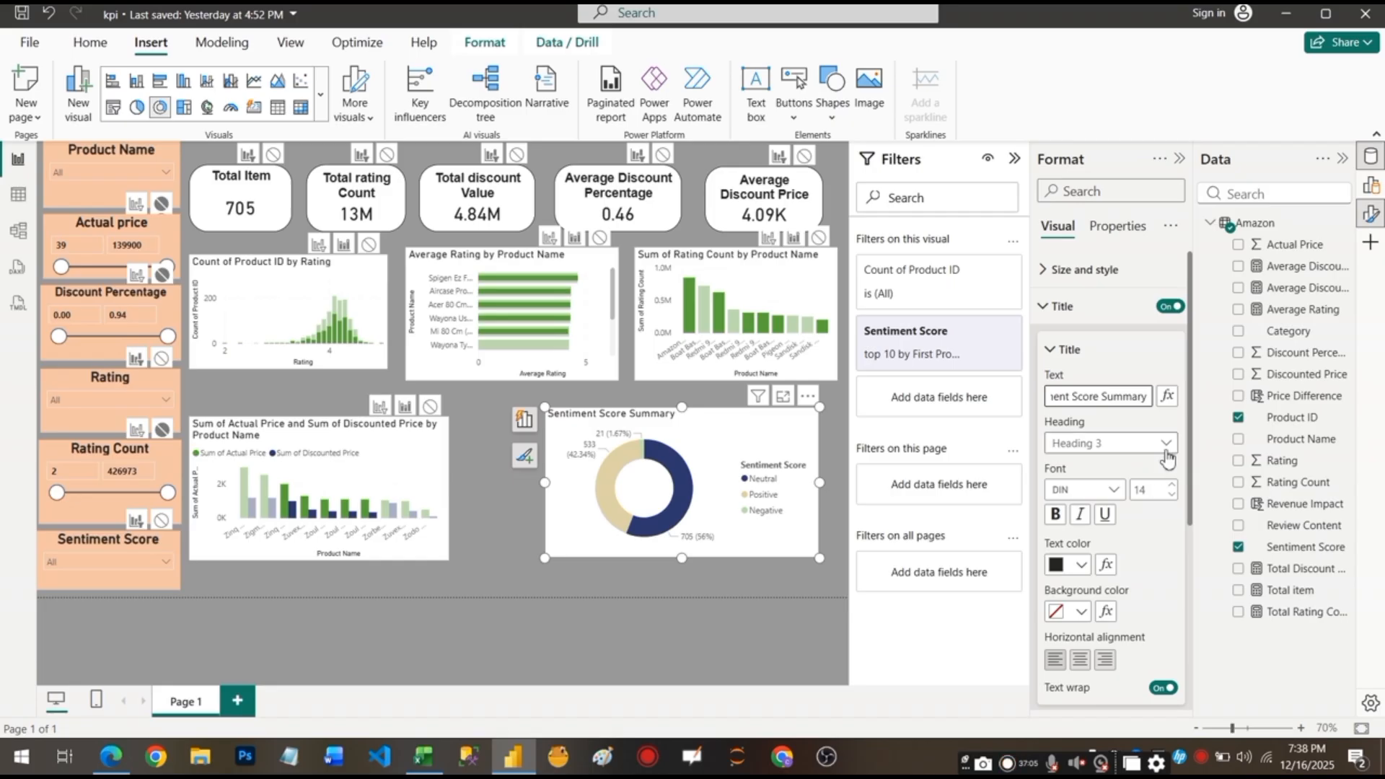
Format the Sentiment Score Summary title as Heading 4 in Arial Black, size 15, and center it.
left_click(1147, 442)
left_click(1119, 533)
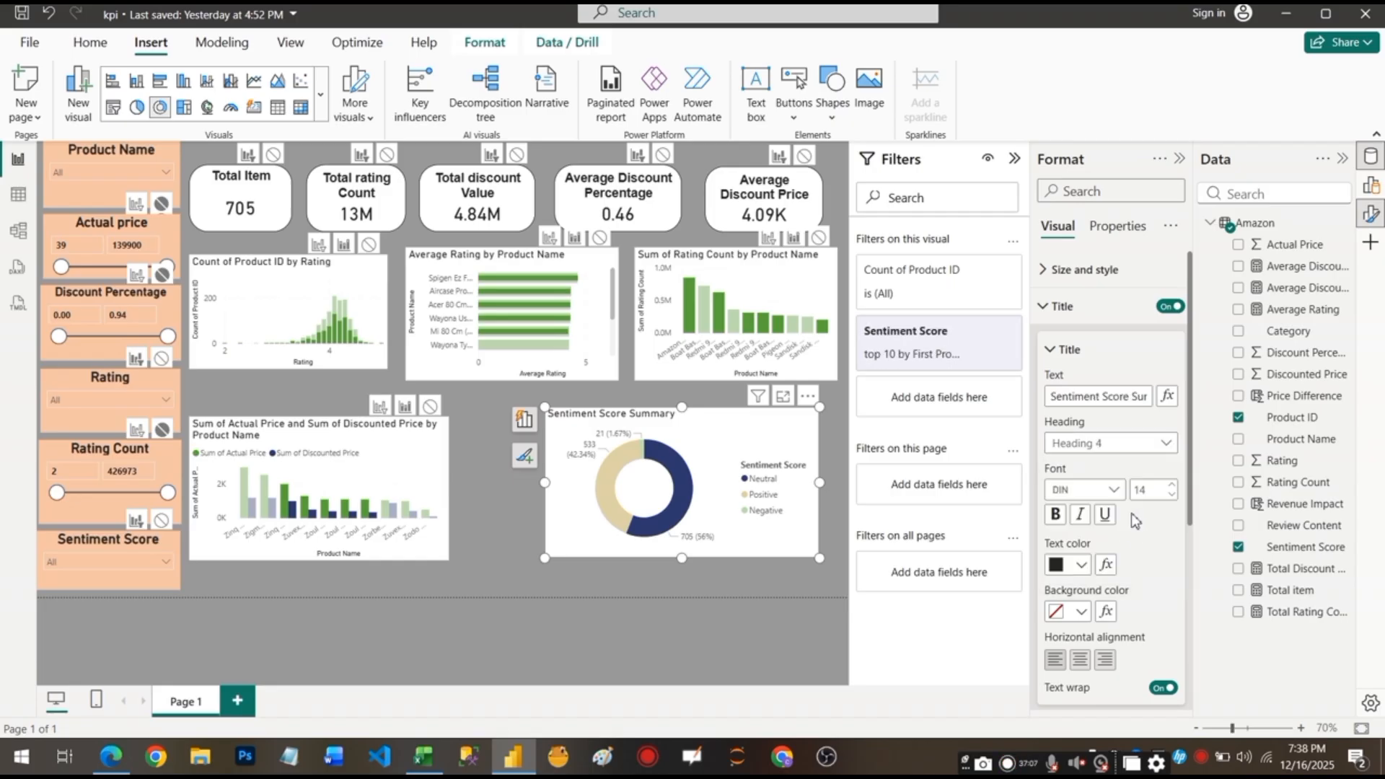
left_click(1110, 489)
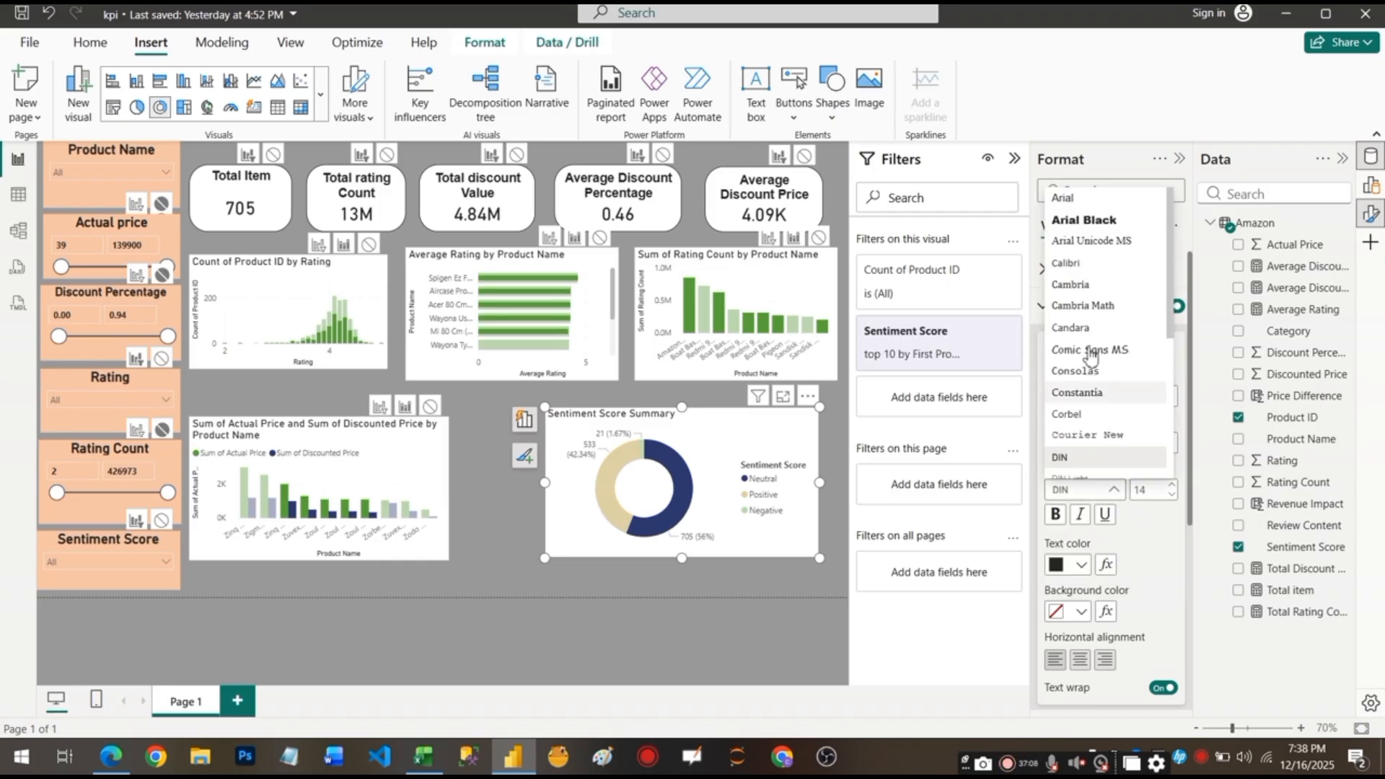
left_click(1088, 220)
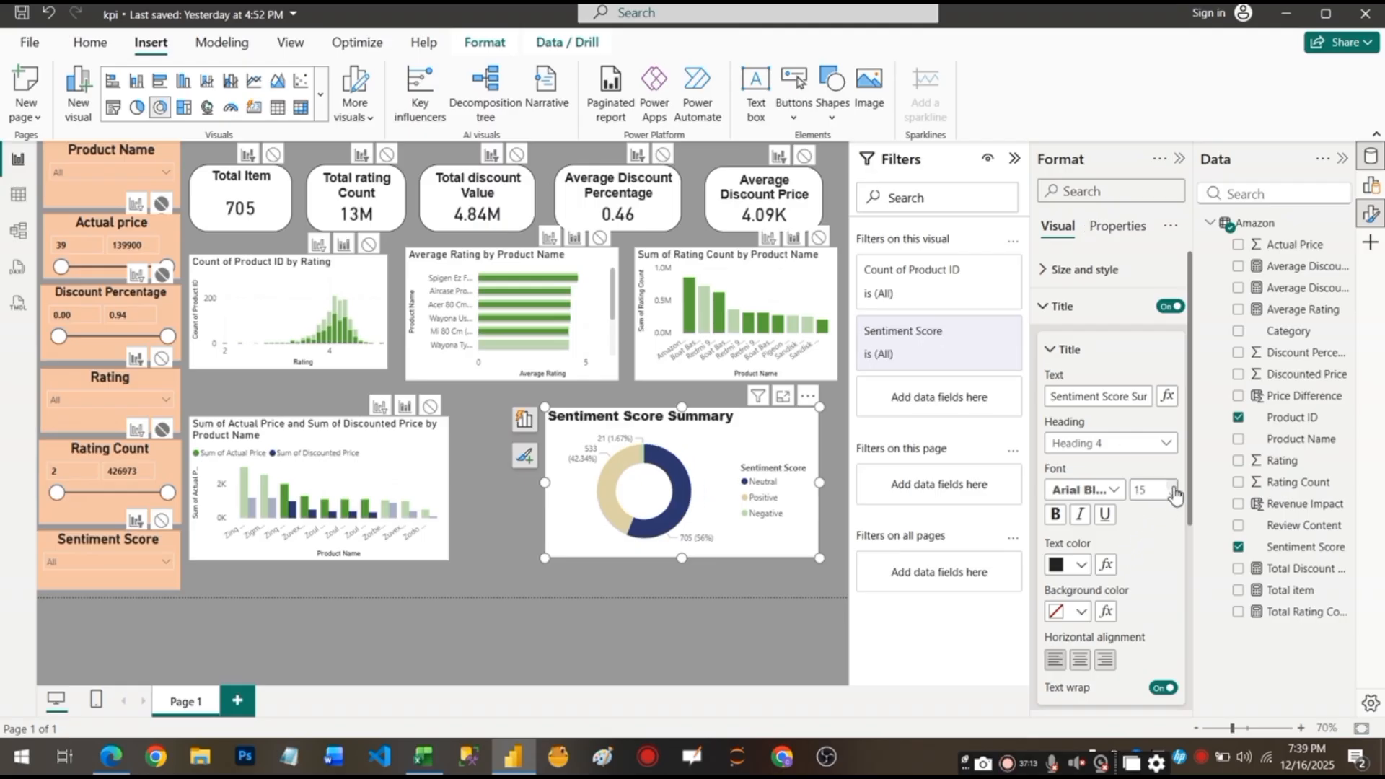
left_click(1080, 660)
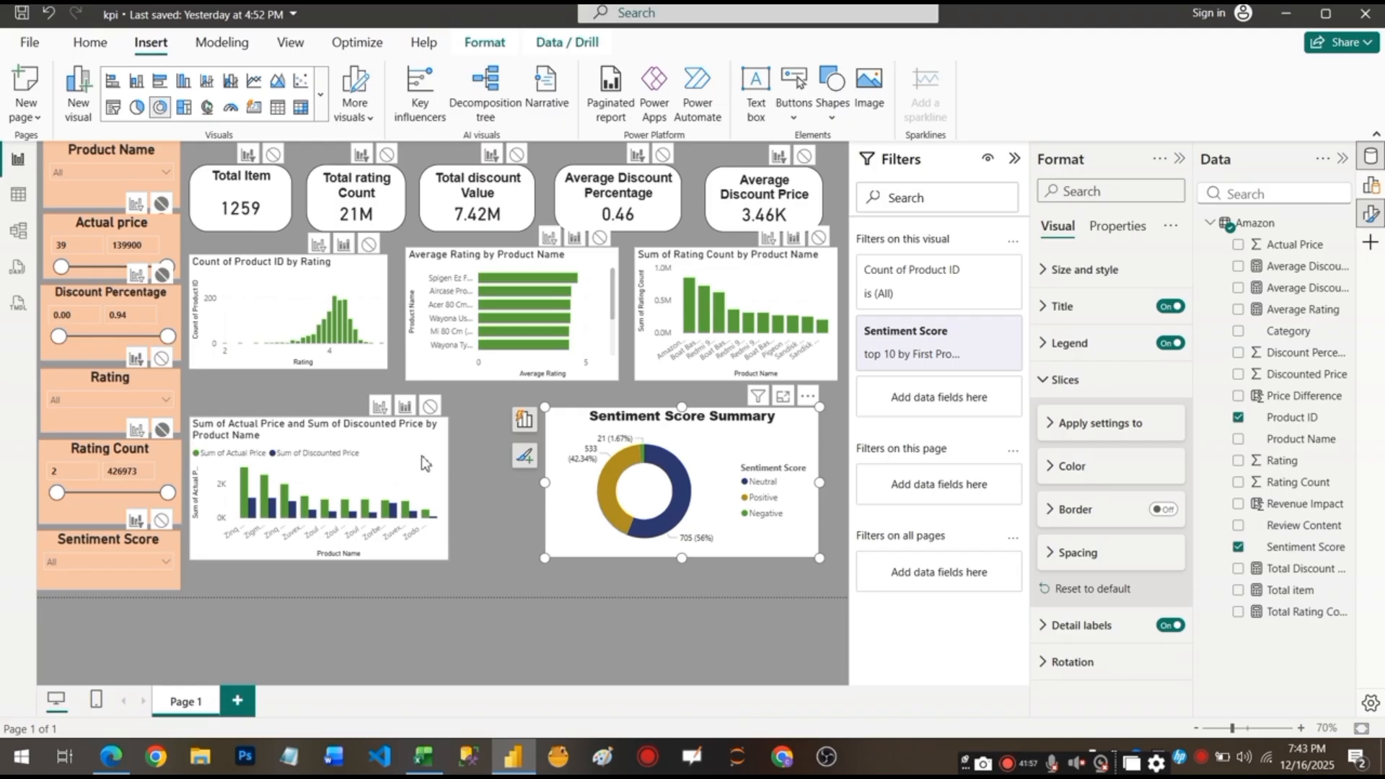
Try data labels on the actual and discounted price column chart, switching them back off.
left_click(426, 462)
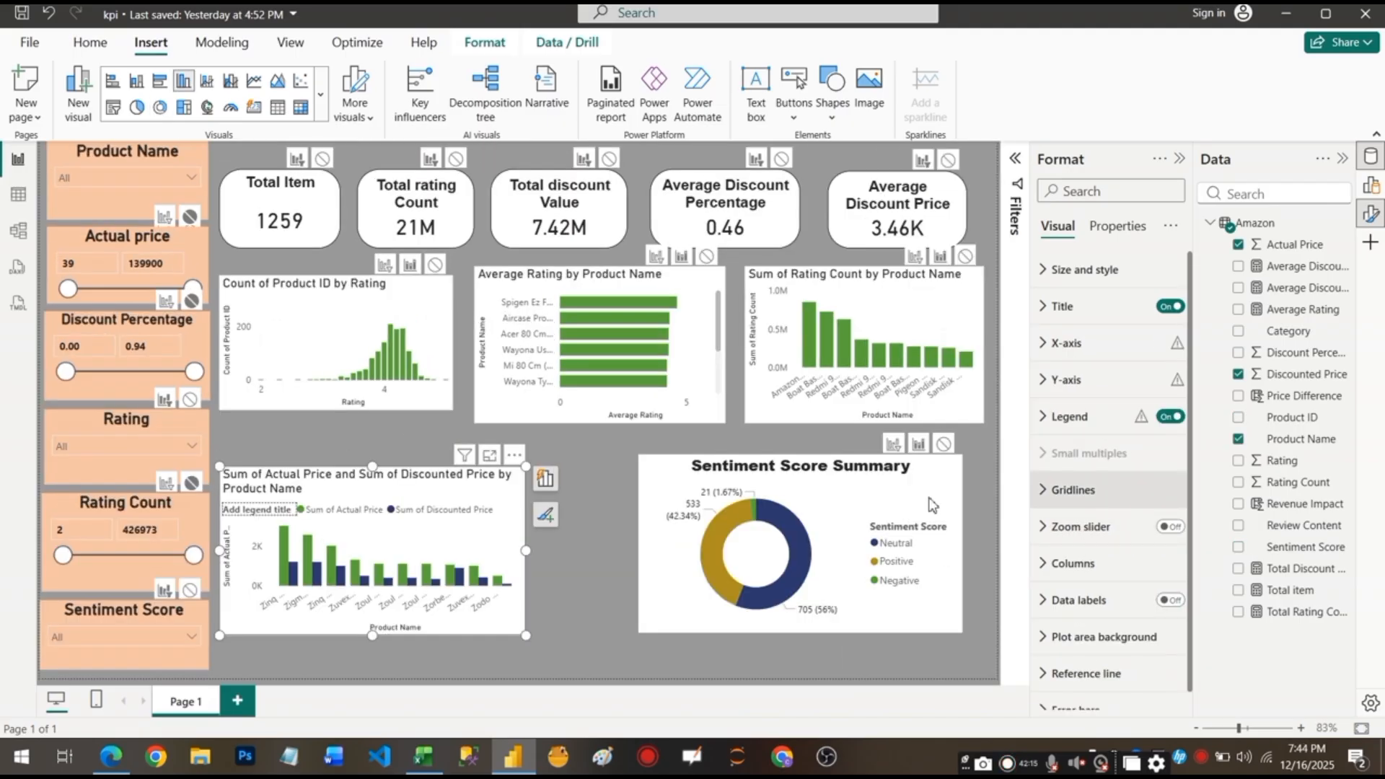
scroll(1038, 563, "down", 1)
left_click(1170, 582)
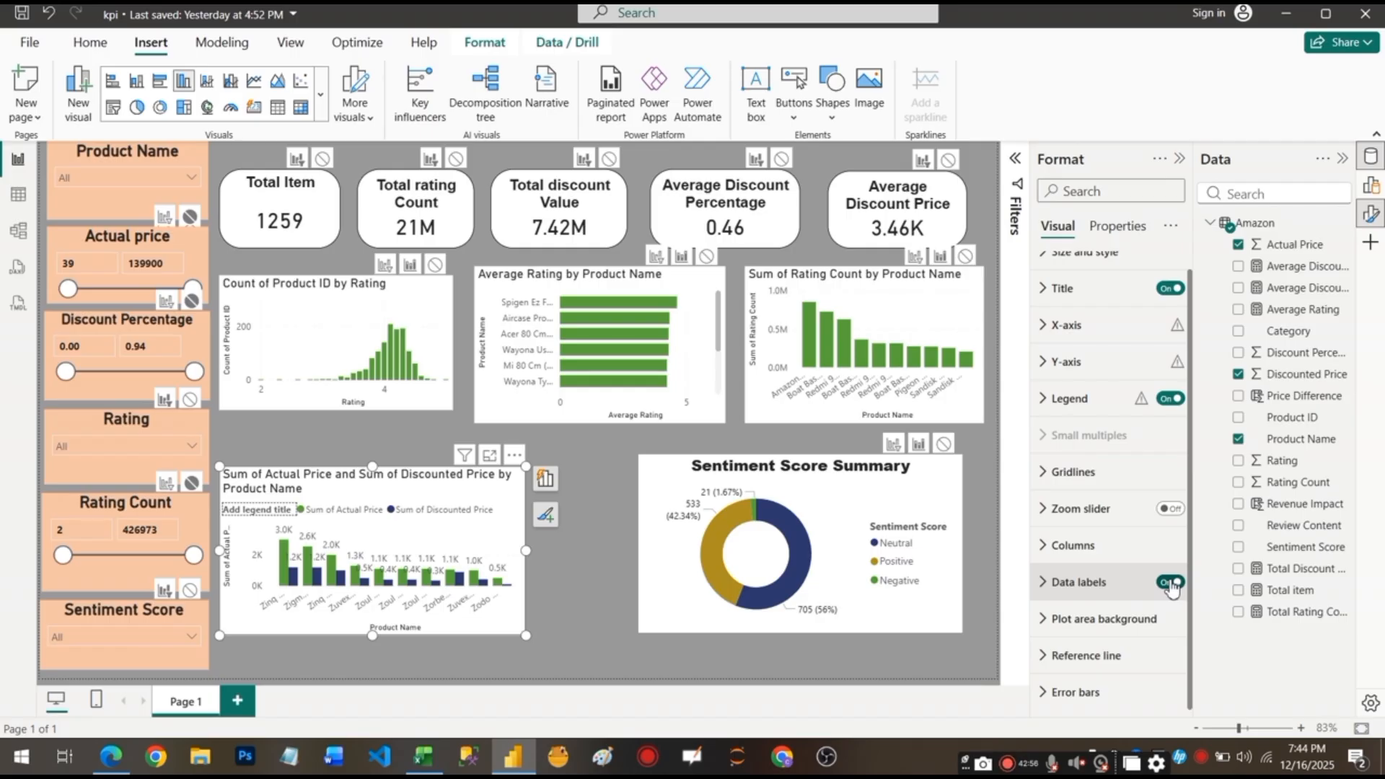
left_click(1170, 582)
Change the price column chart's title text to "Actual Price VS Discounted Price".
left_click(1062, 288)
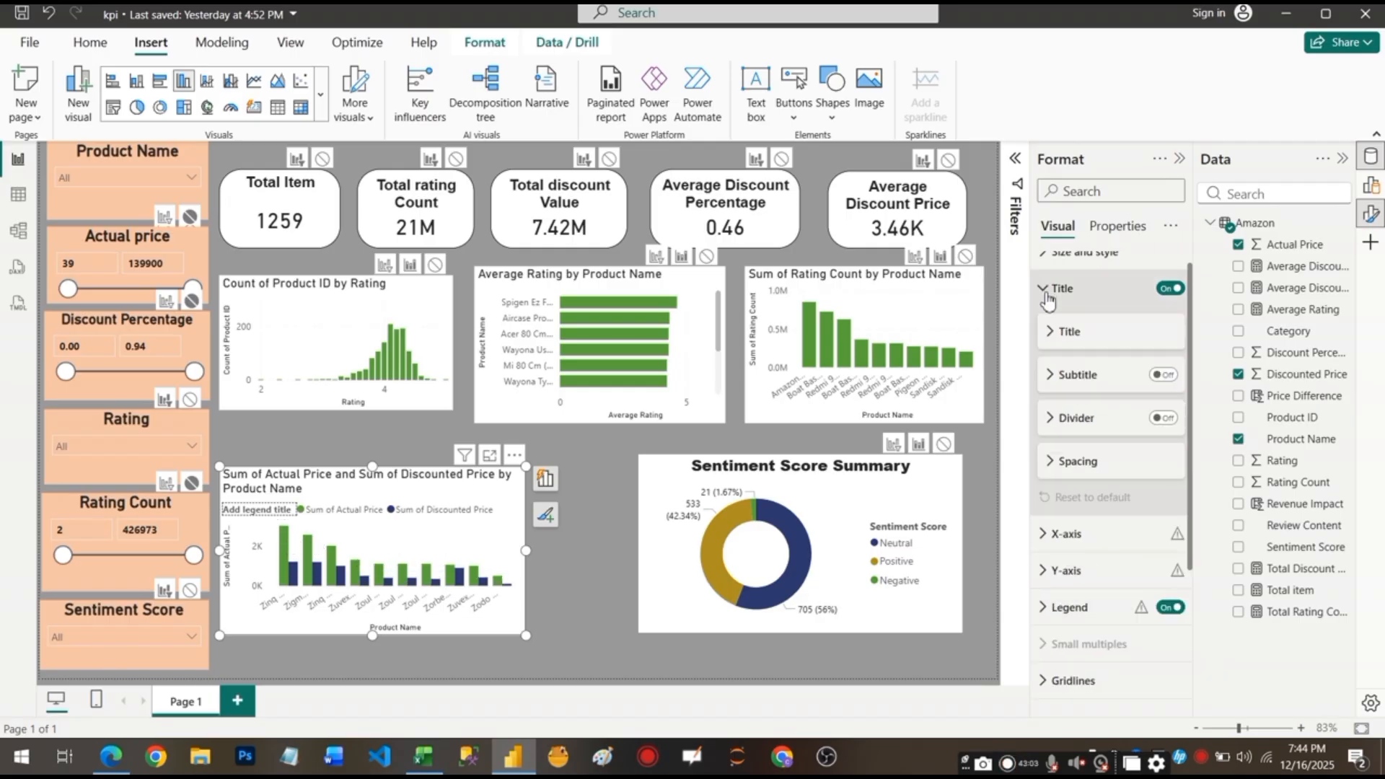
left_click(1070, 332)
left_click(1097, 380)
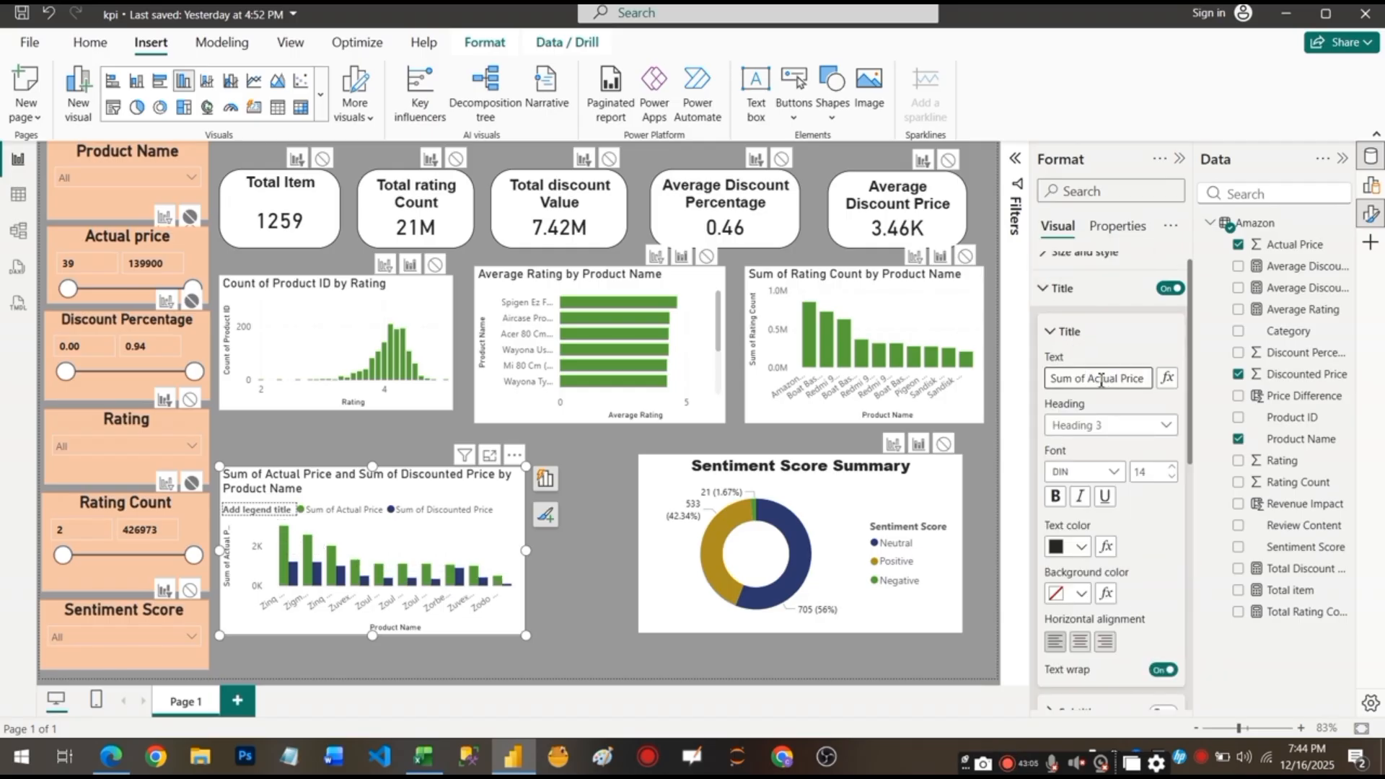
key("BackSpace")
key("BackSpace")
key("BackSpace")
key("BackSpace")
key("BackSpace")
key("BackSpace")
key("BackSpace")
left_click_drag(1114, 380, 1175, 389)
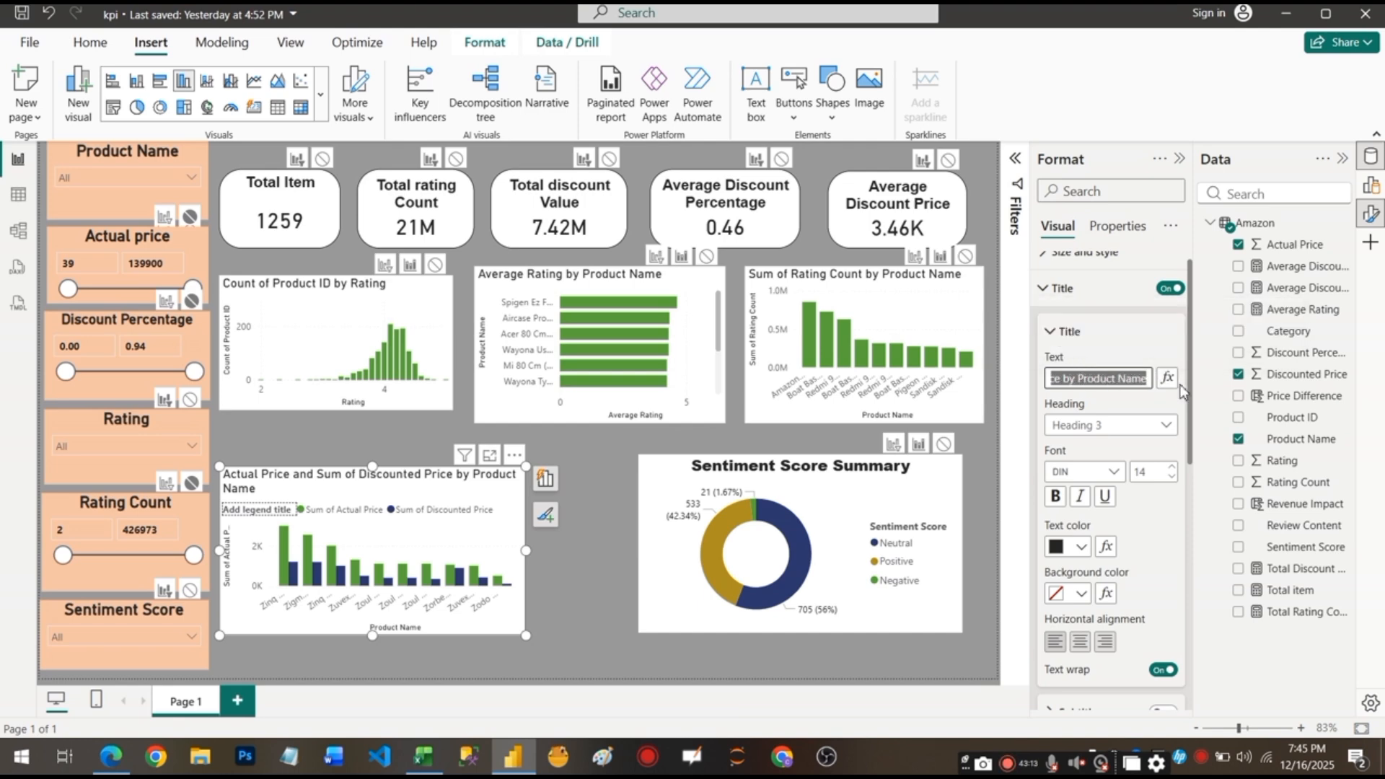
key("BackSpace")
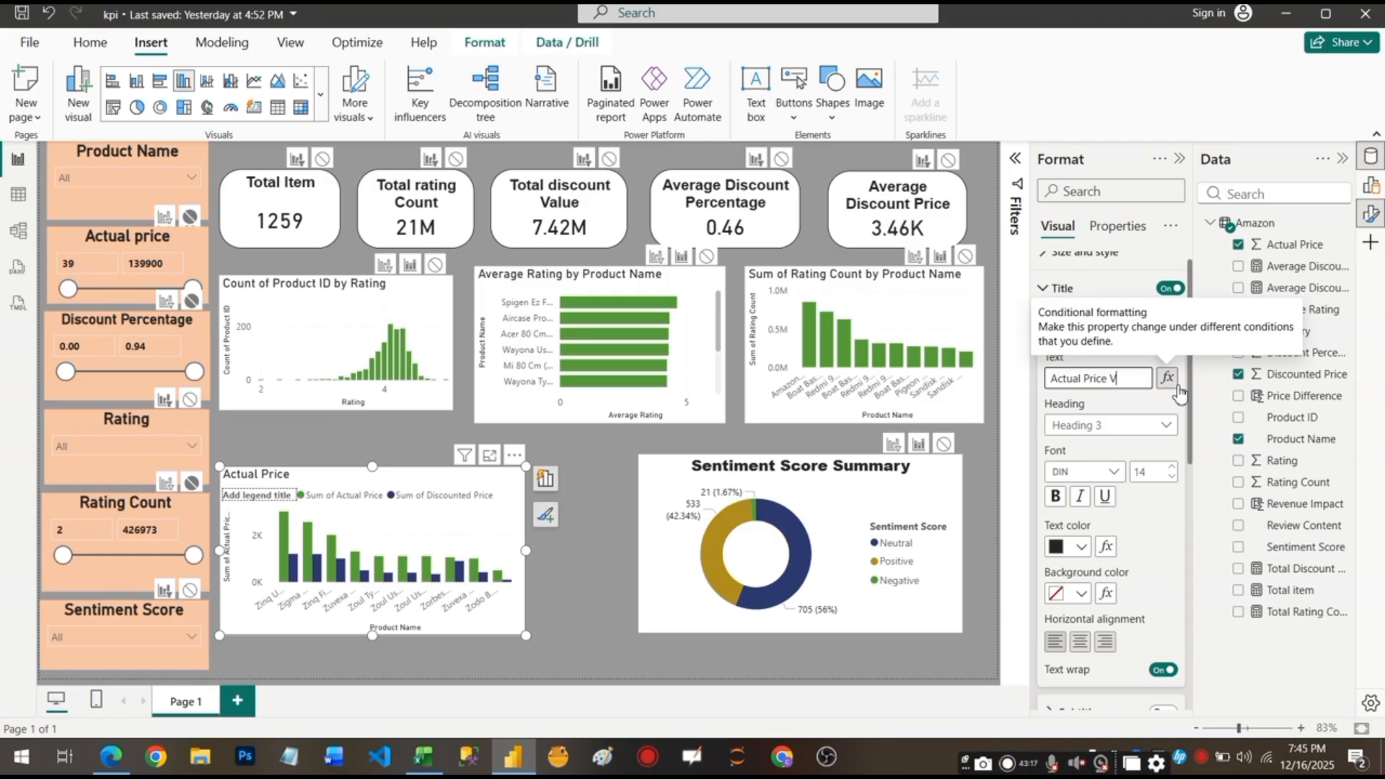
type("VS Disco")
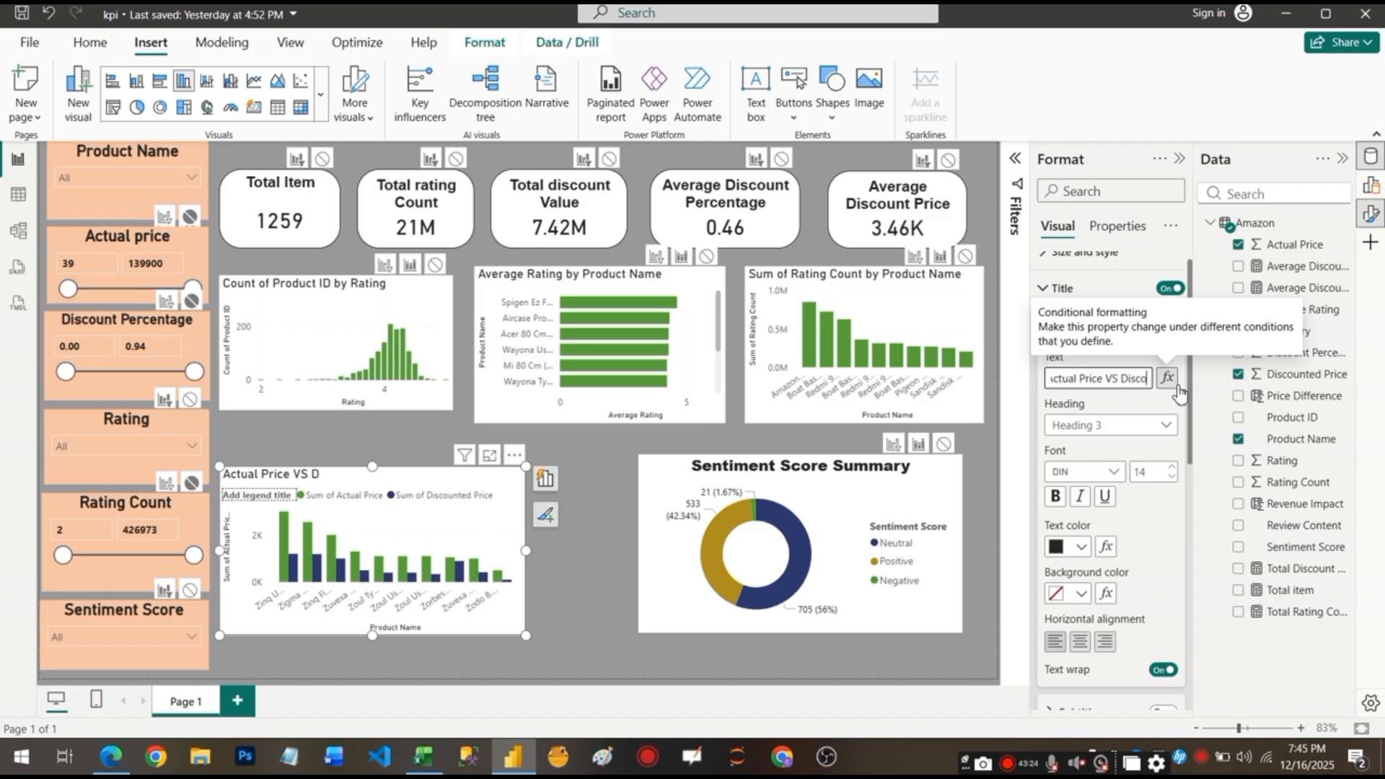
type("unted Pric")
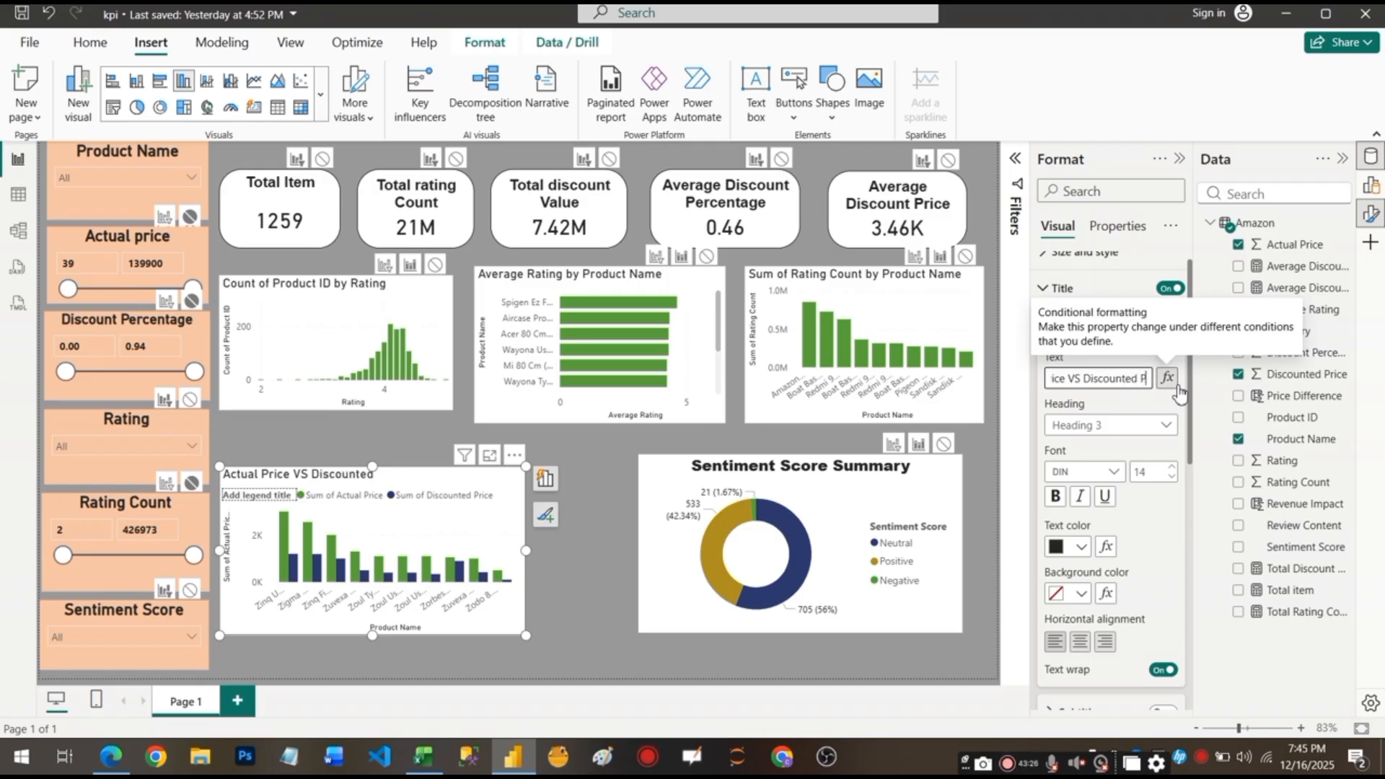
type("e")
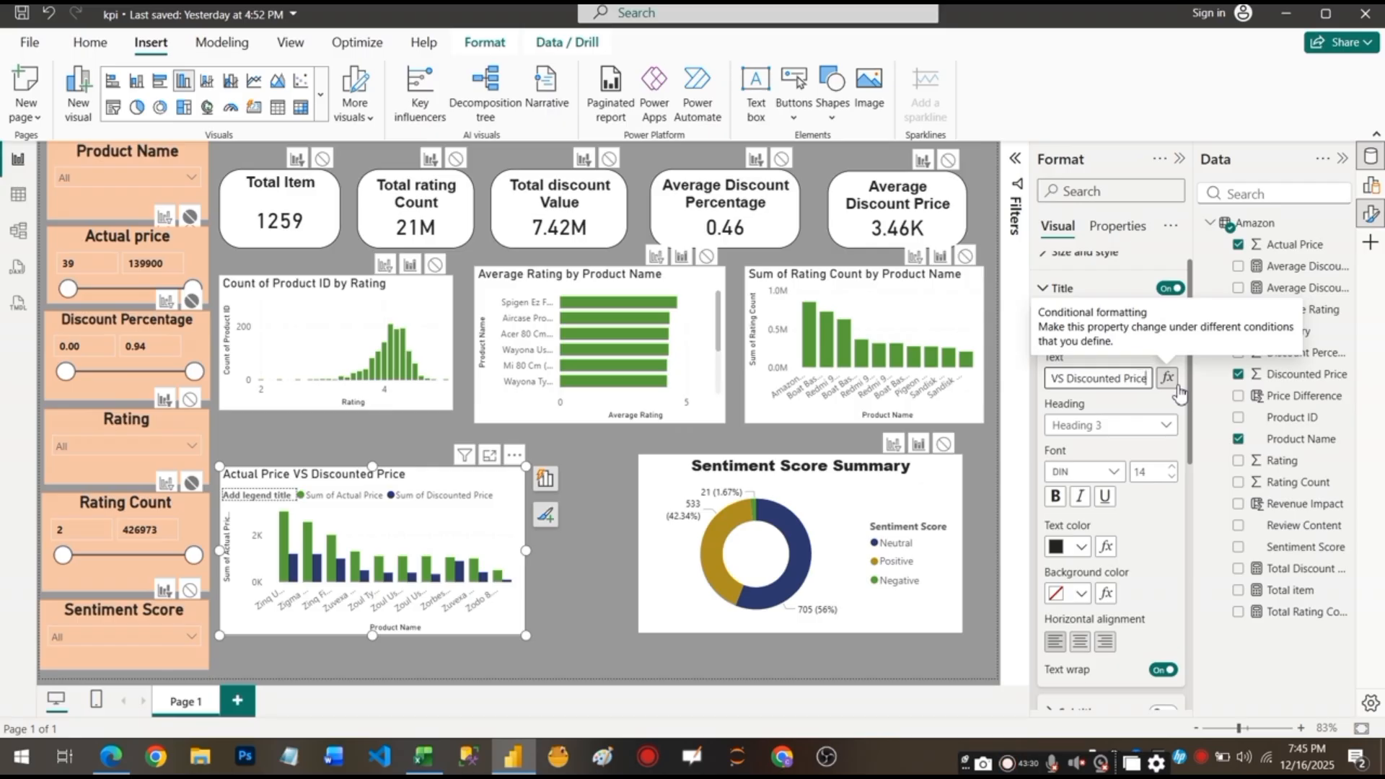
Format the price chart's title as Heading 4 in bold Arial, size 15, and center it.
left_click(1116, 427)
left_click(1109, 493)
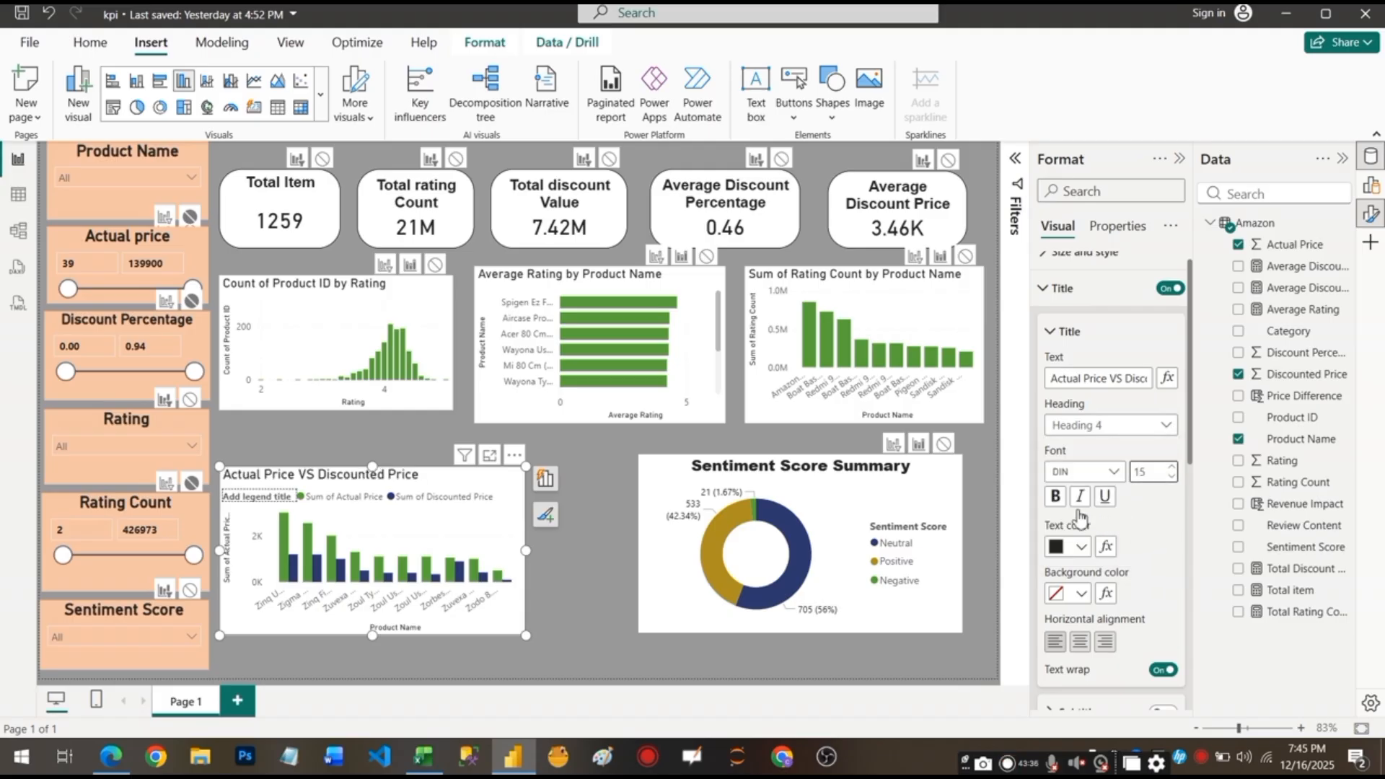
left_click(1055, 496)
left_click(1103, 471)
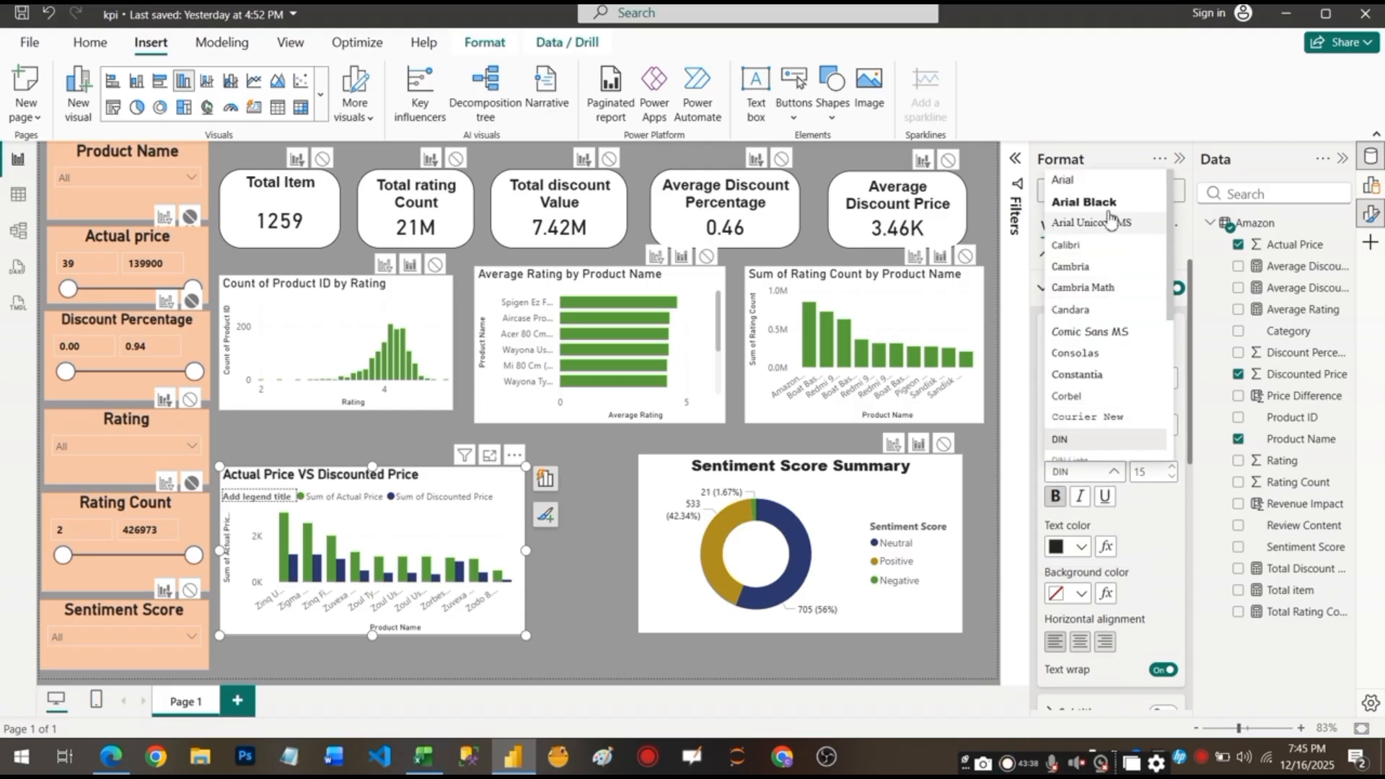
left_click(1080, 182)
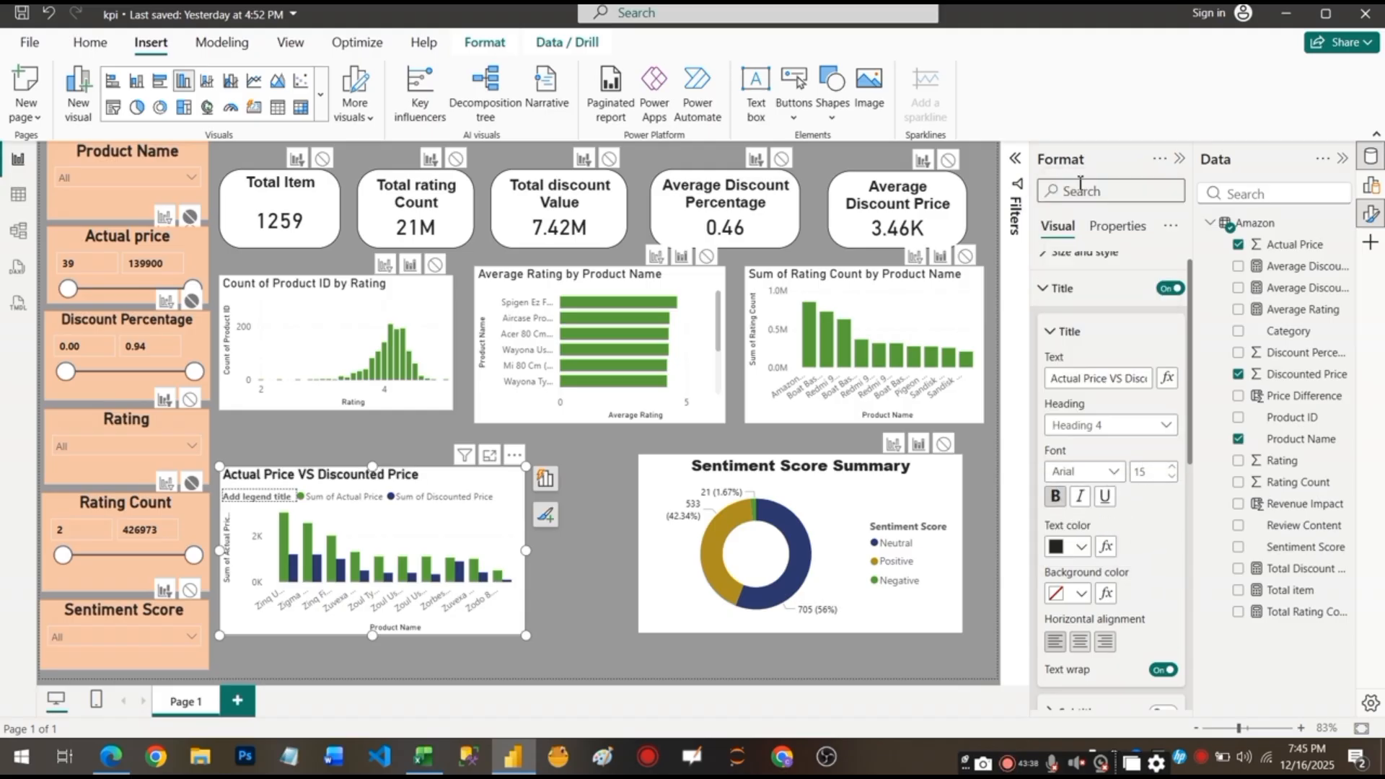
left_click(1082, 641)
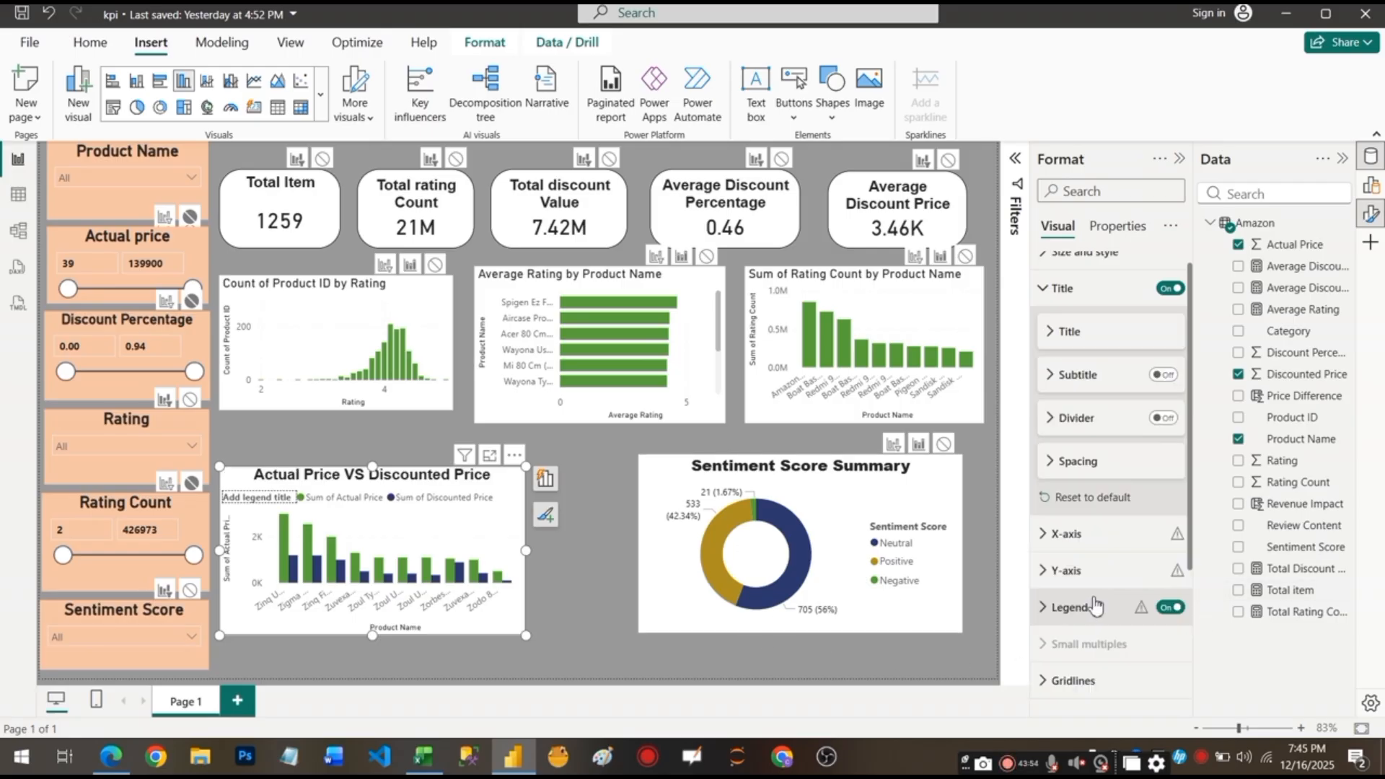
Turn off the legend title of the Actual Price VS Discounted Price chart.
scroll(1094, 600, "up", 1)
left_click(1169, 626)
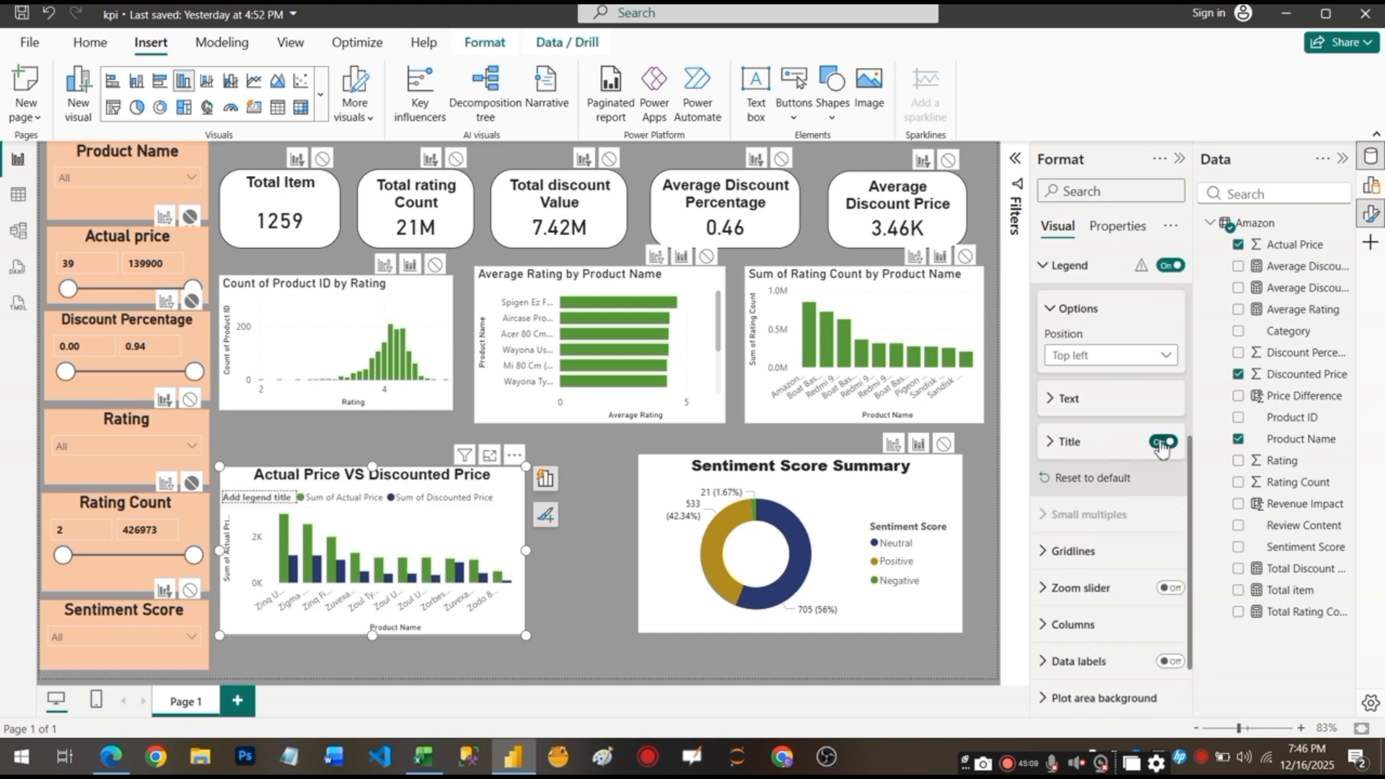
left_click(1163, 443)
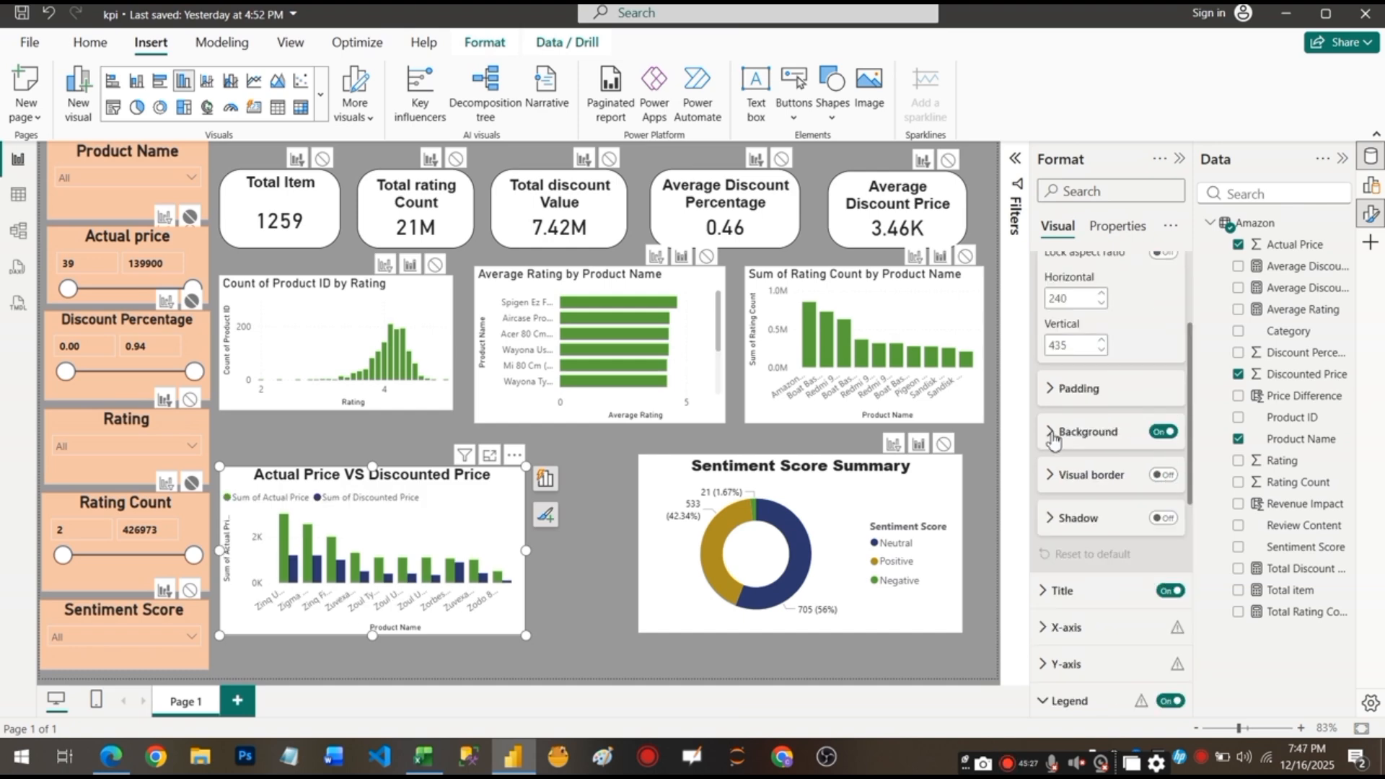
Try a muted blue and a light purple background color on the Actual Price VS Discounted Price chart.
left_click(1050, 431)
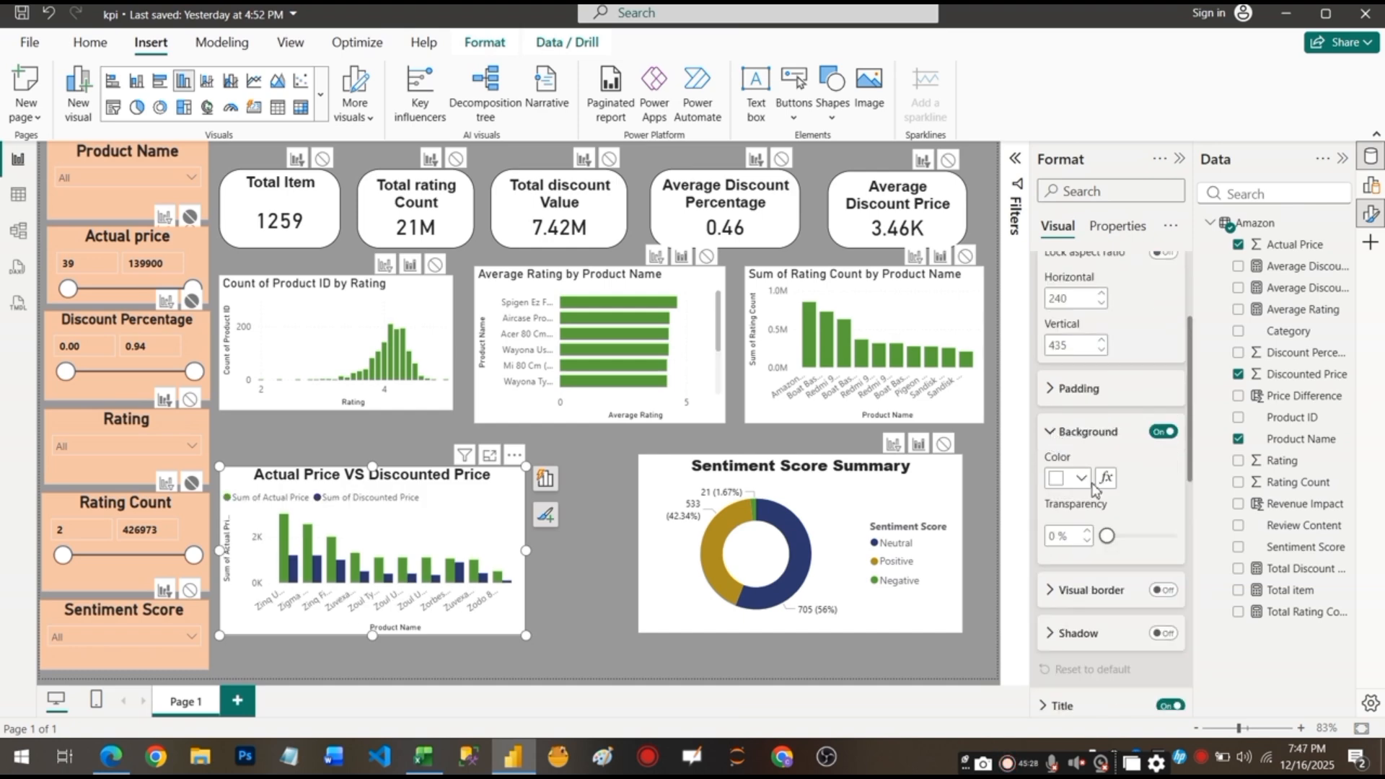
left_click(1082, 478)
left_click(1144, 259)
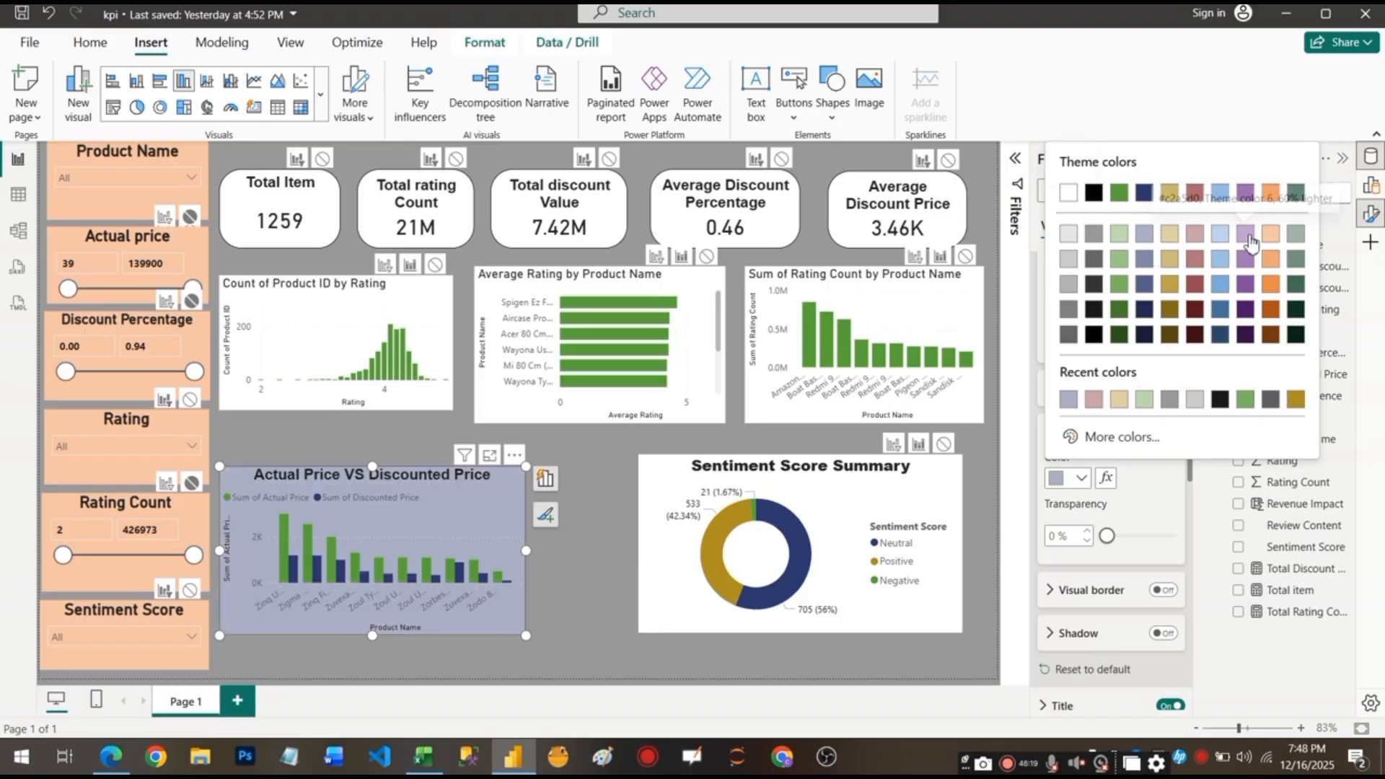
left_click(1245, 235)
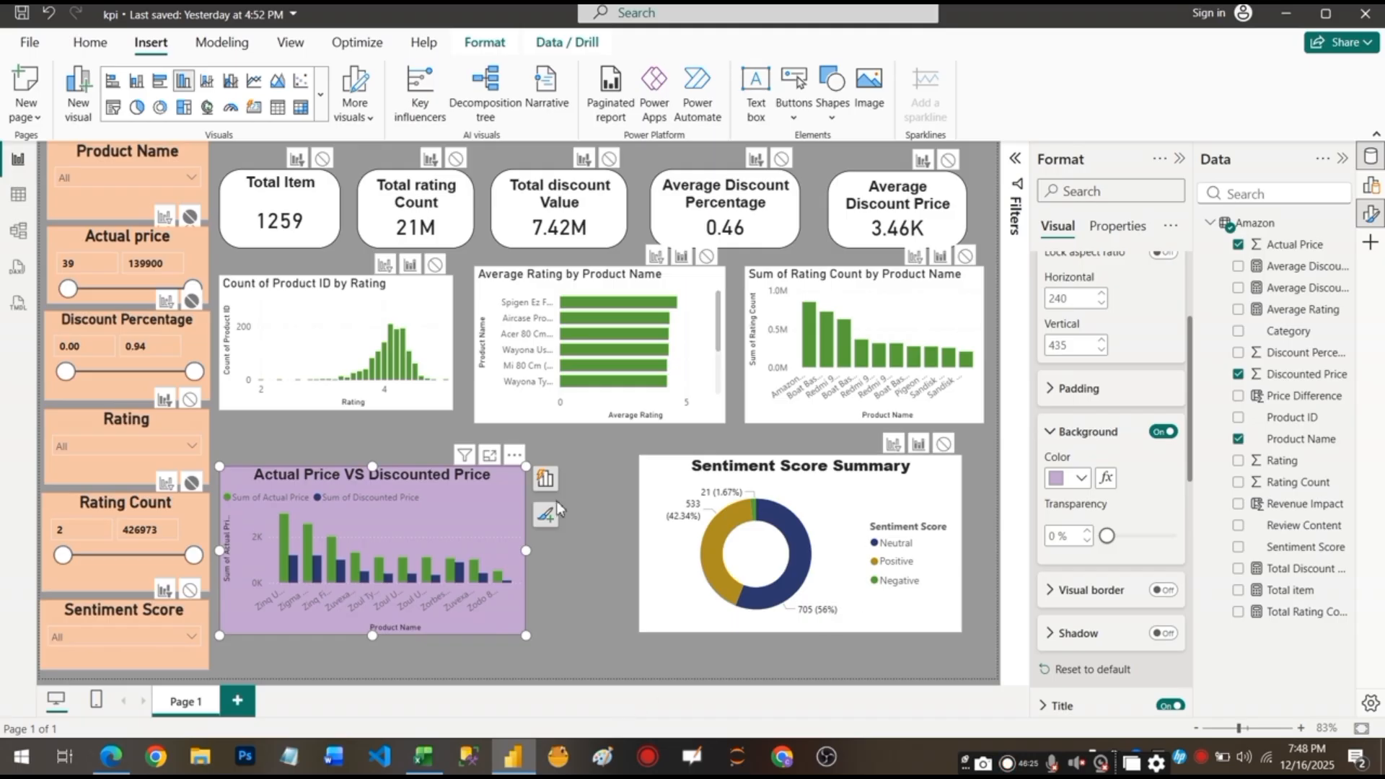
Try the same light purple background color on the Sentiment Score Summary donut chart.
left_click(843, 521)
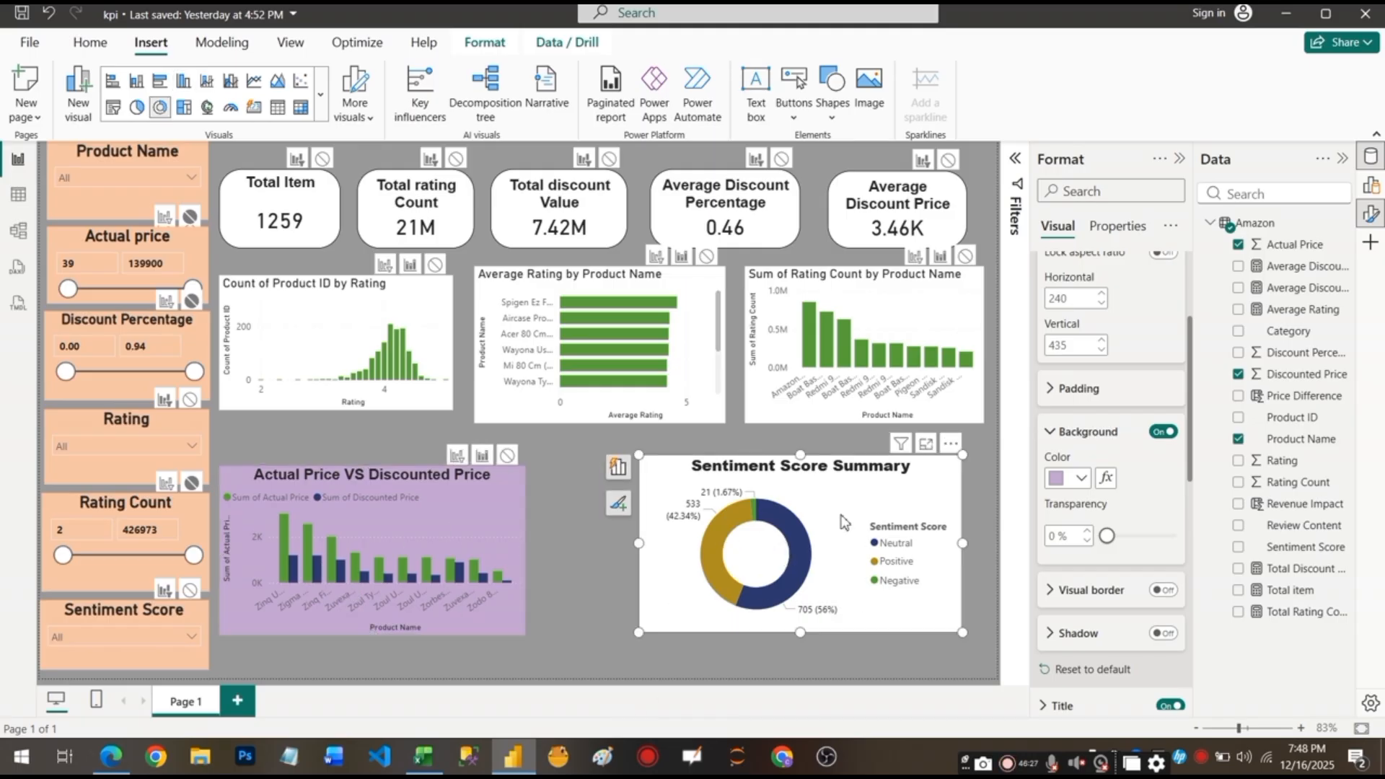
left_click(1080, 478)
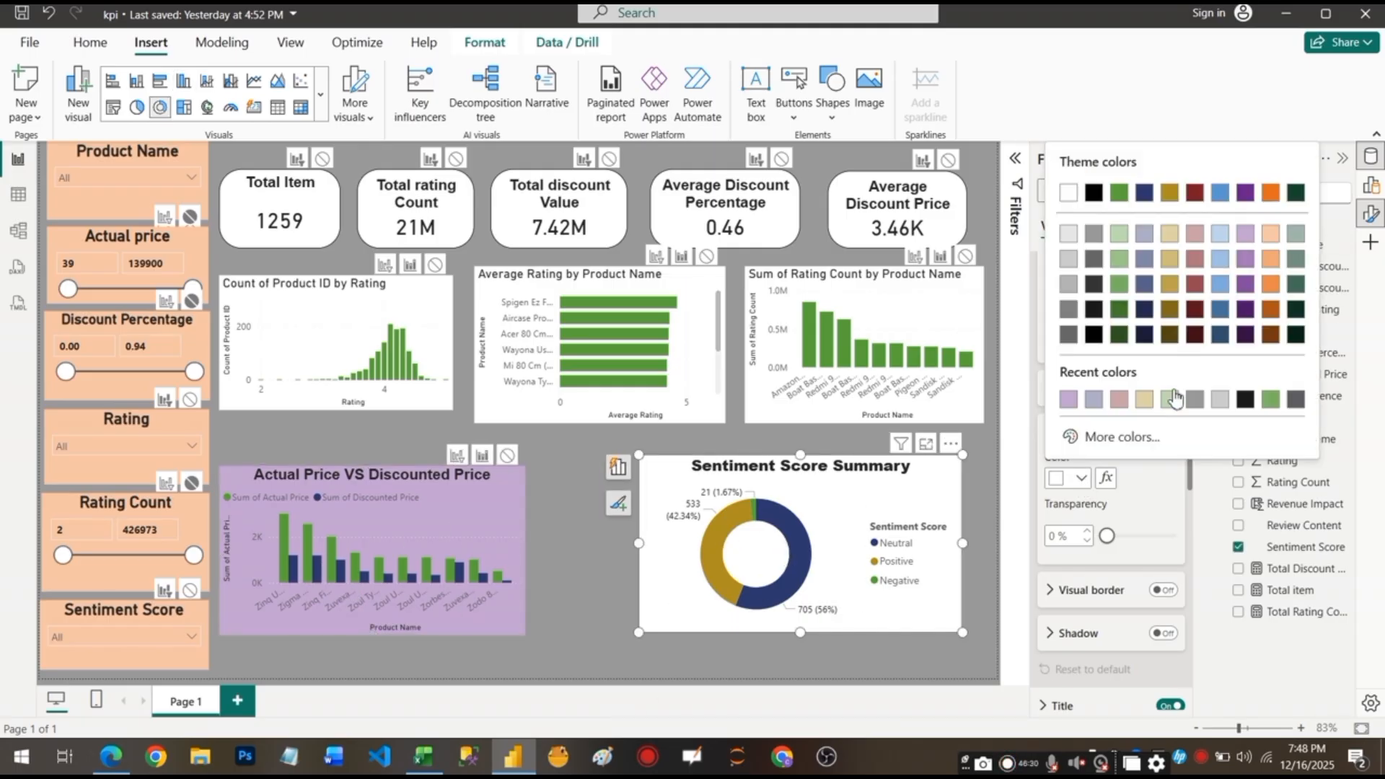
left_click(1247, 235)
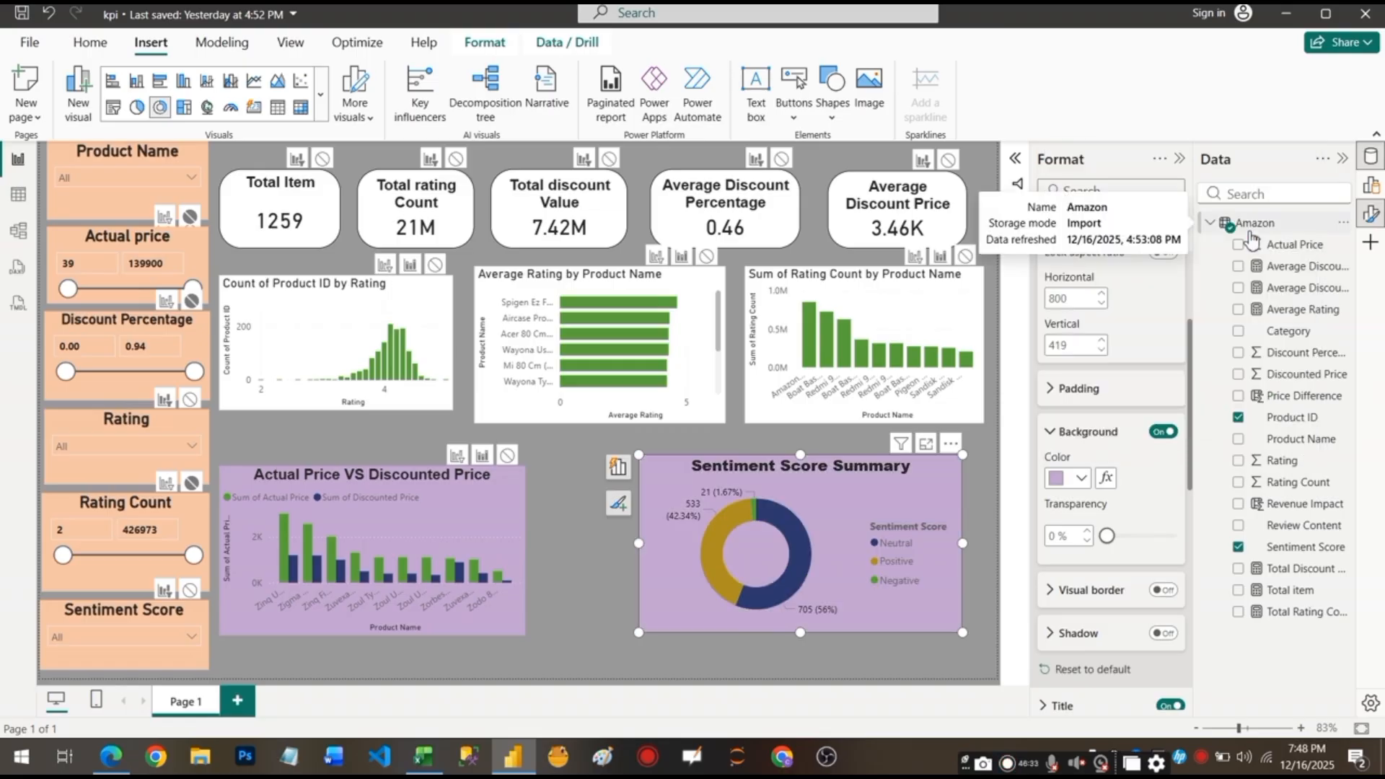
Set the background of the Sentiment Score Summary and Actual Price VS Discounted Price charts to the lightest dark-green theme shade.
left_click(1081, 479)
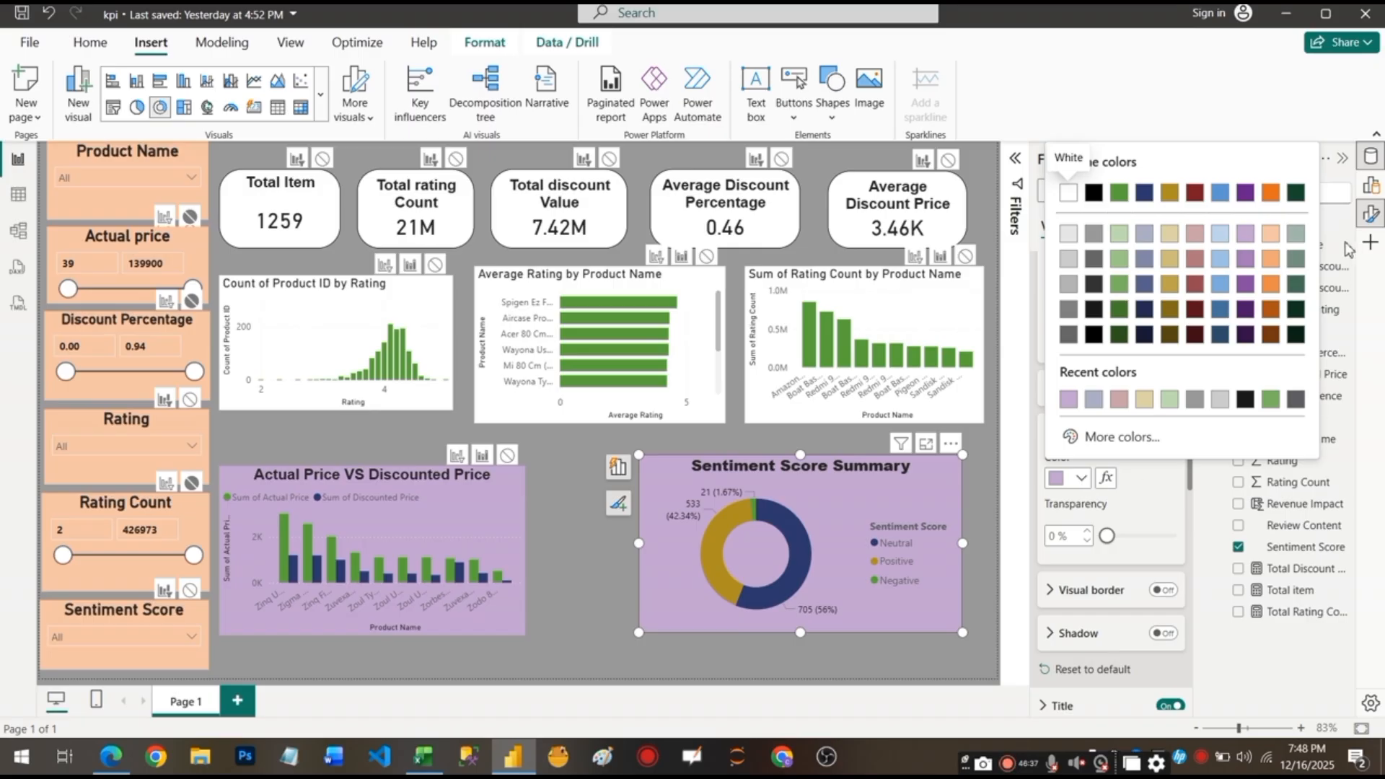
left_click(1294, 234)
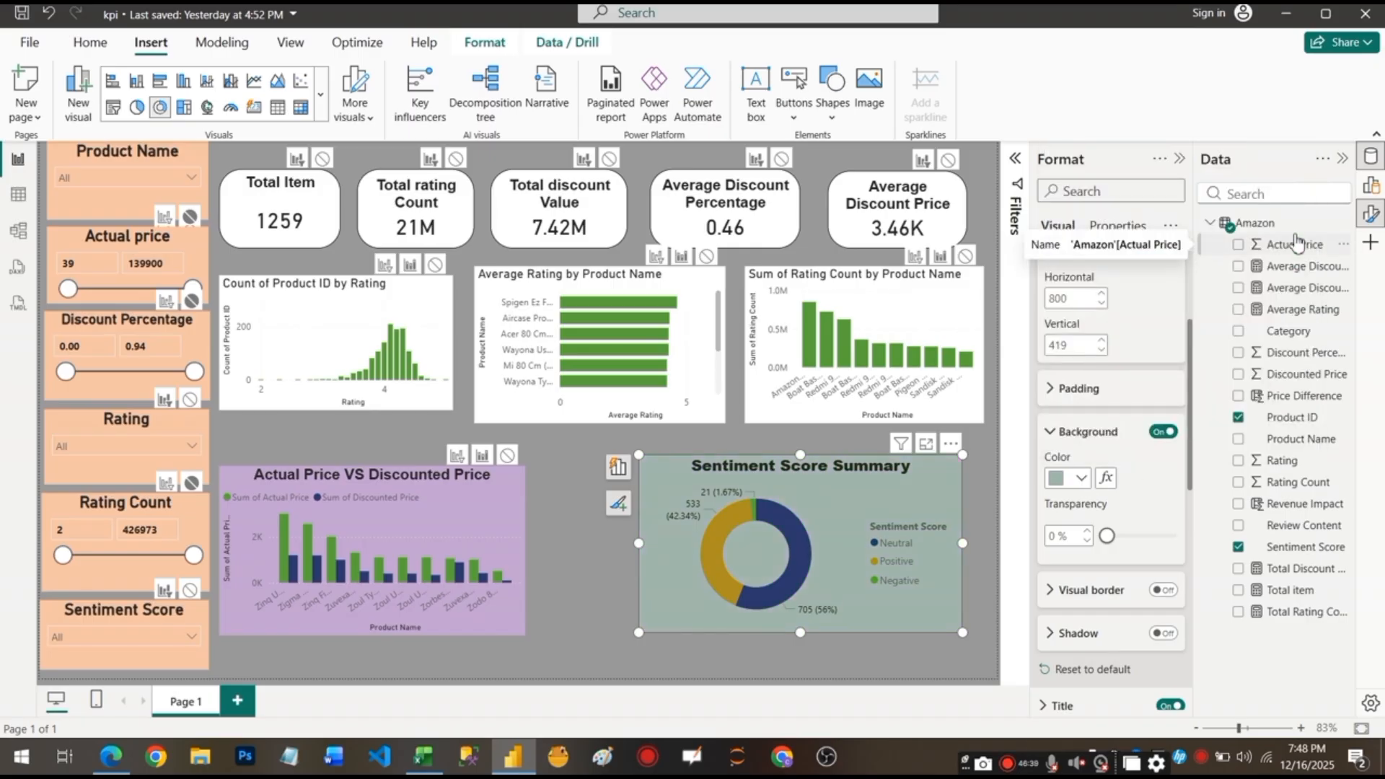
left_click(463, 503)
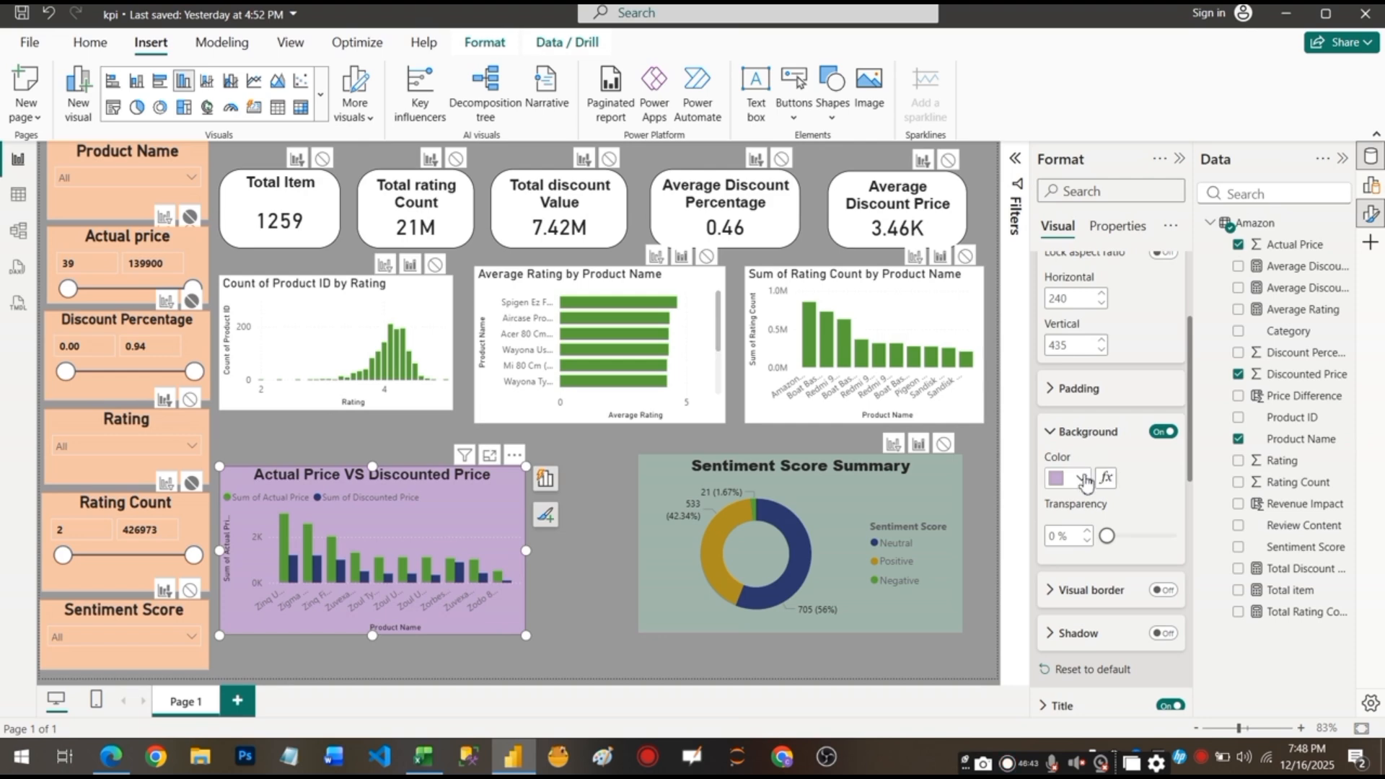
left_click(1082, 478)
left_click(1296, 236)
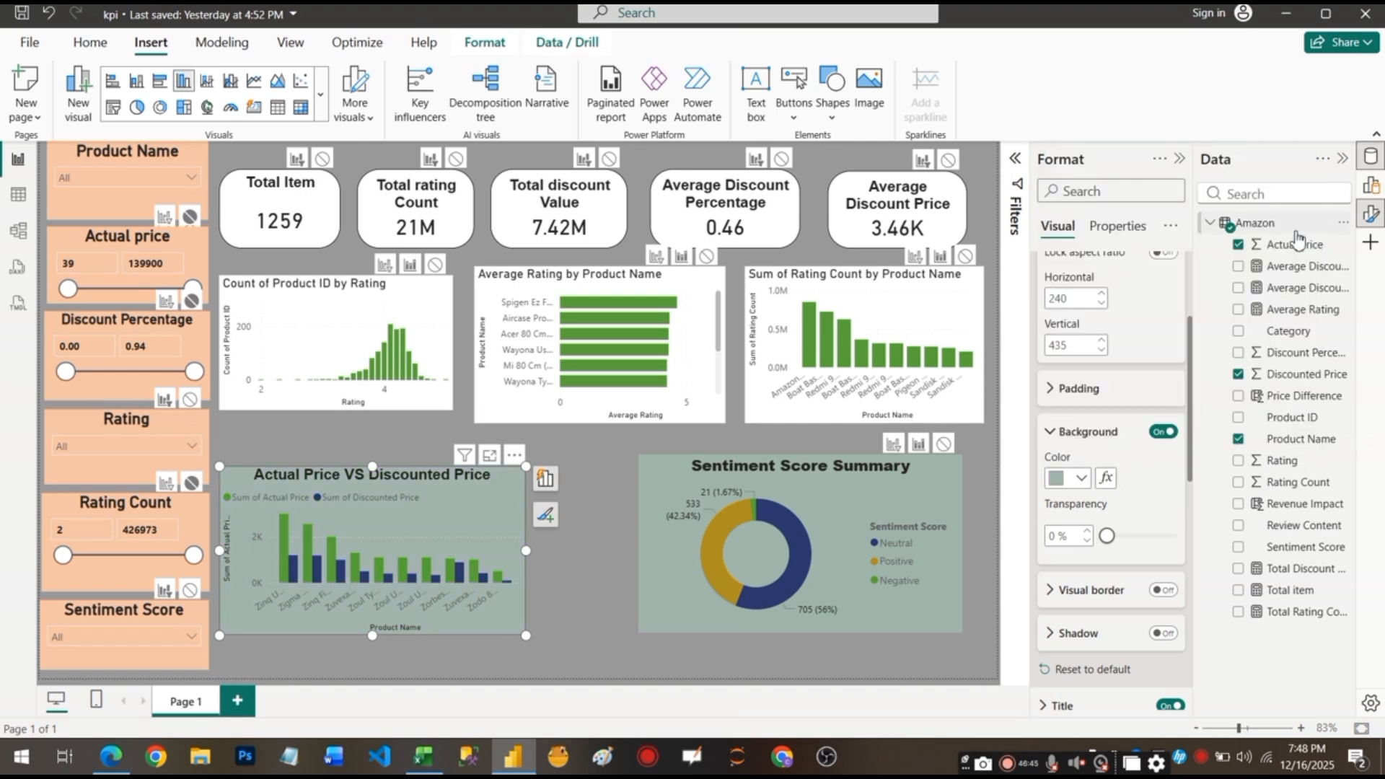
Apply the same pale grey-green background to the product count by rating chart and the average rating chart.
left_click(433, 336)
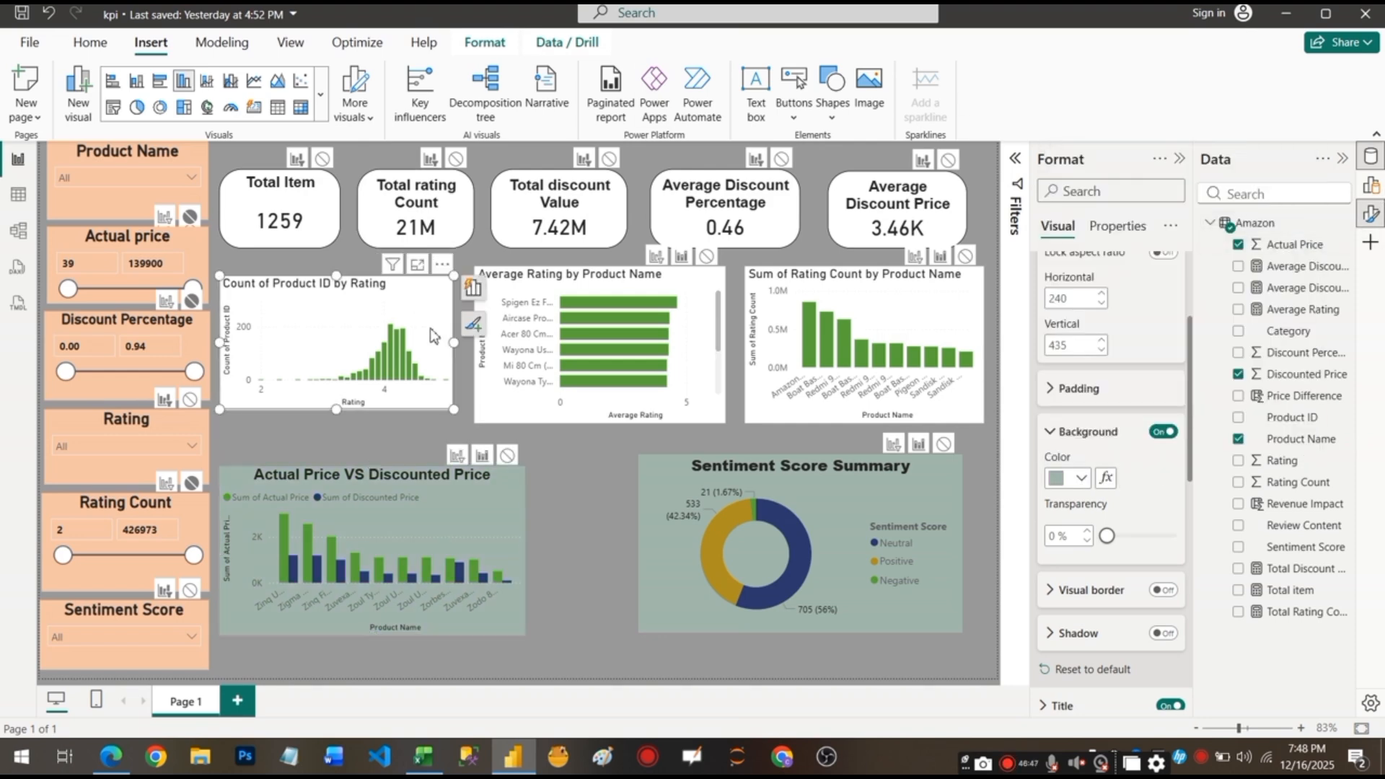
left_click(1079, 478)
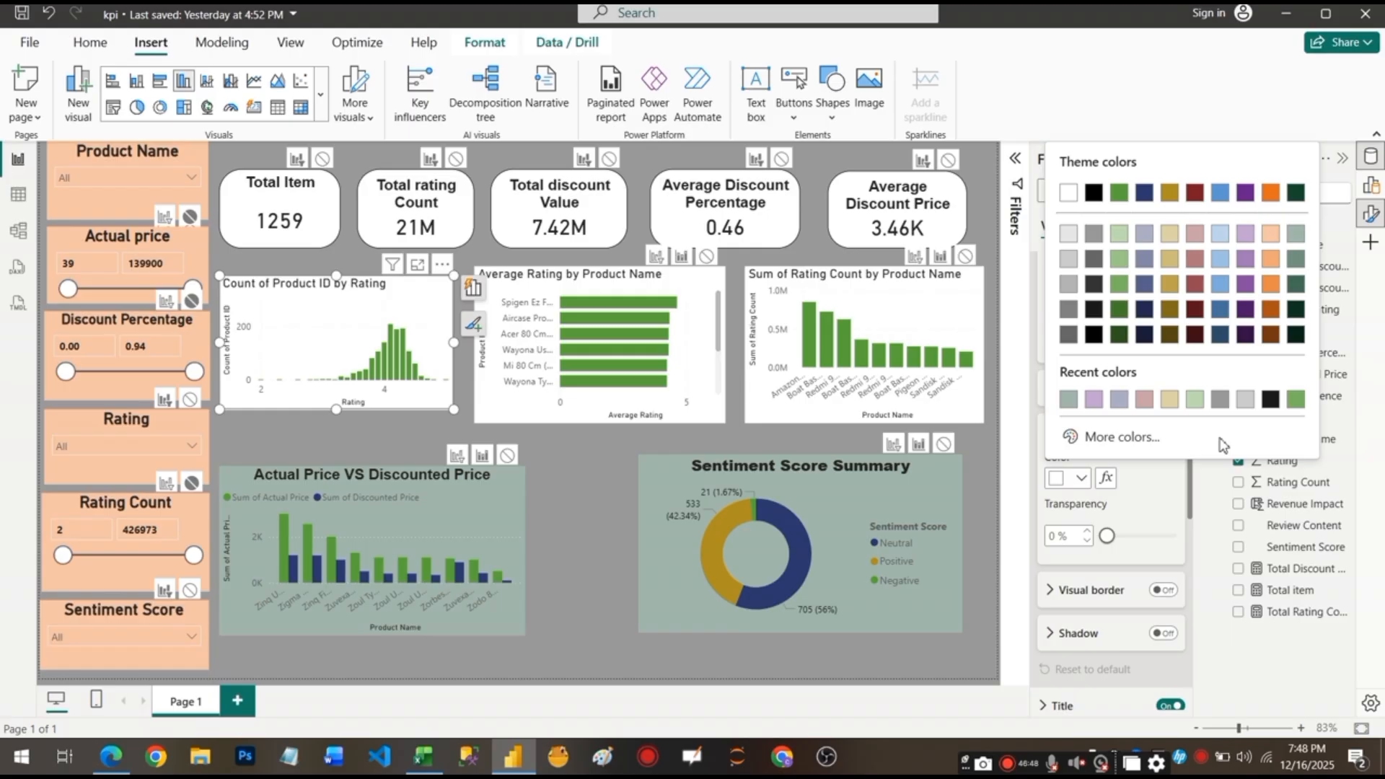
left_click(1296, 235)
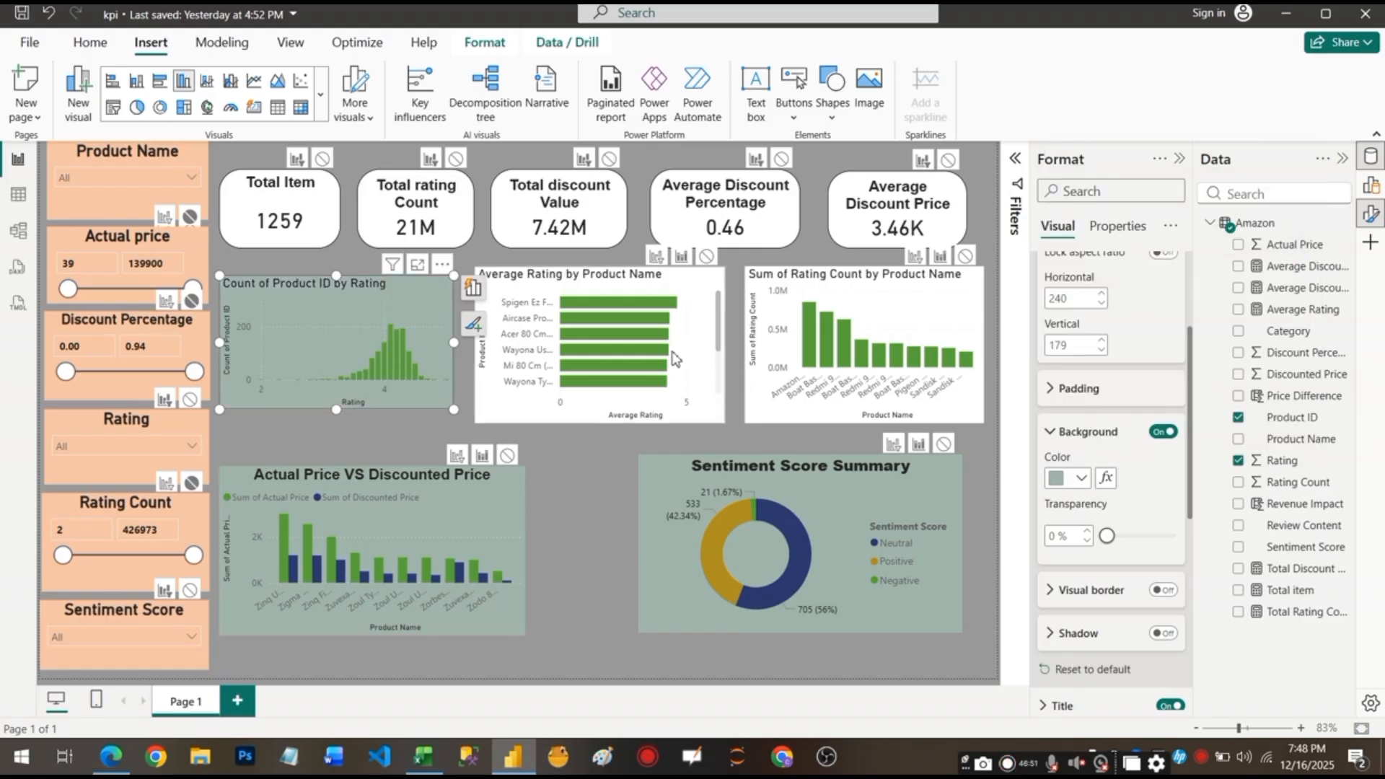
left_click(698, 368)
left_click(1080, 478)
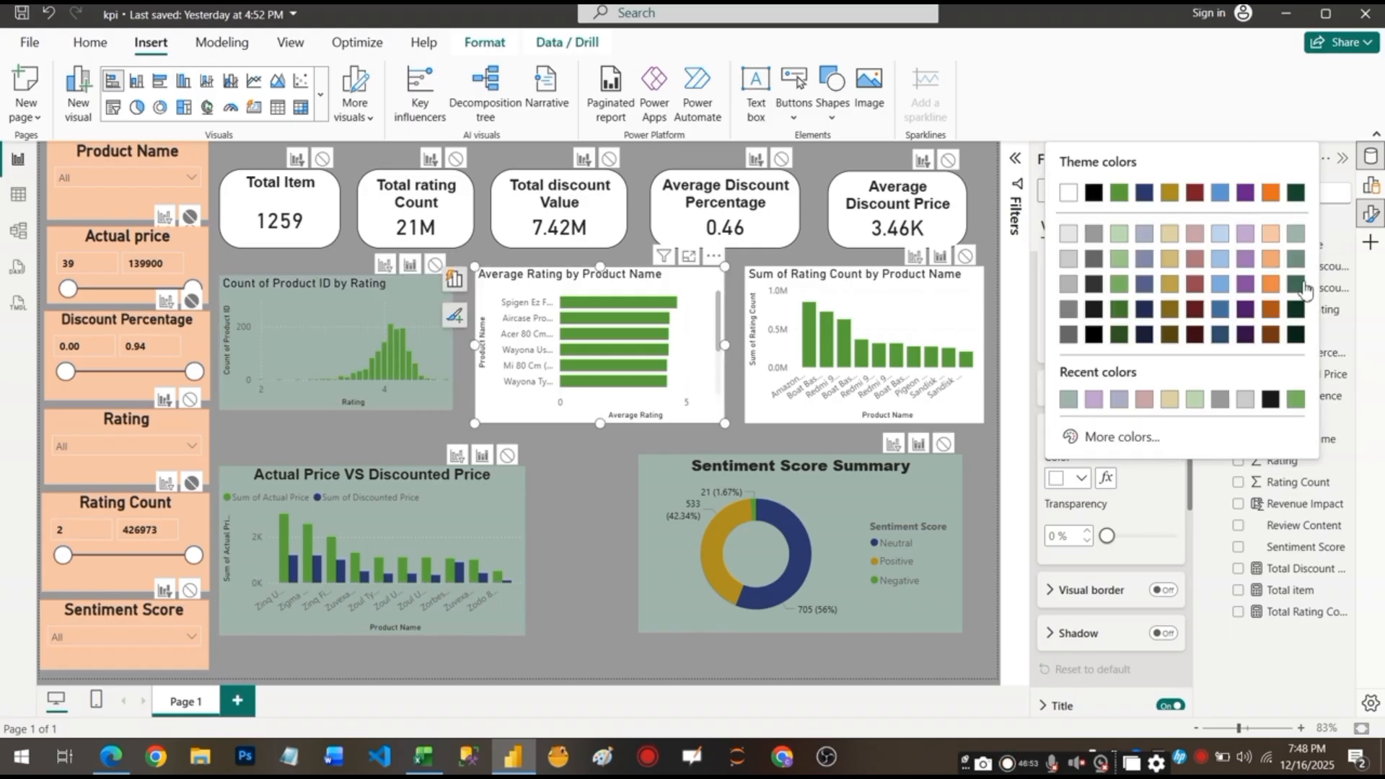
left_click(1296, 238)
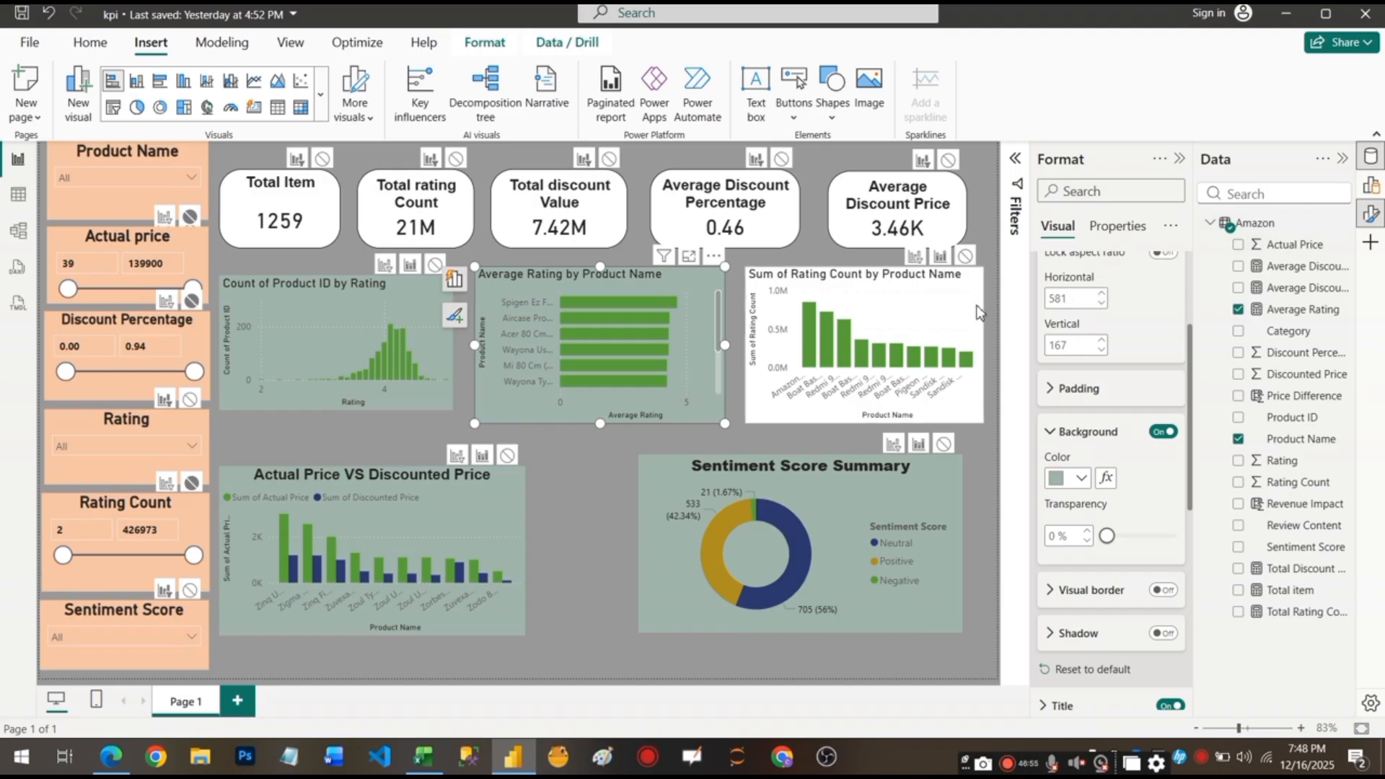
Apply the same pale grey-green background to the rating count by product name chart.
left_click(967, 313)
left_click(1079, 478)
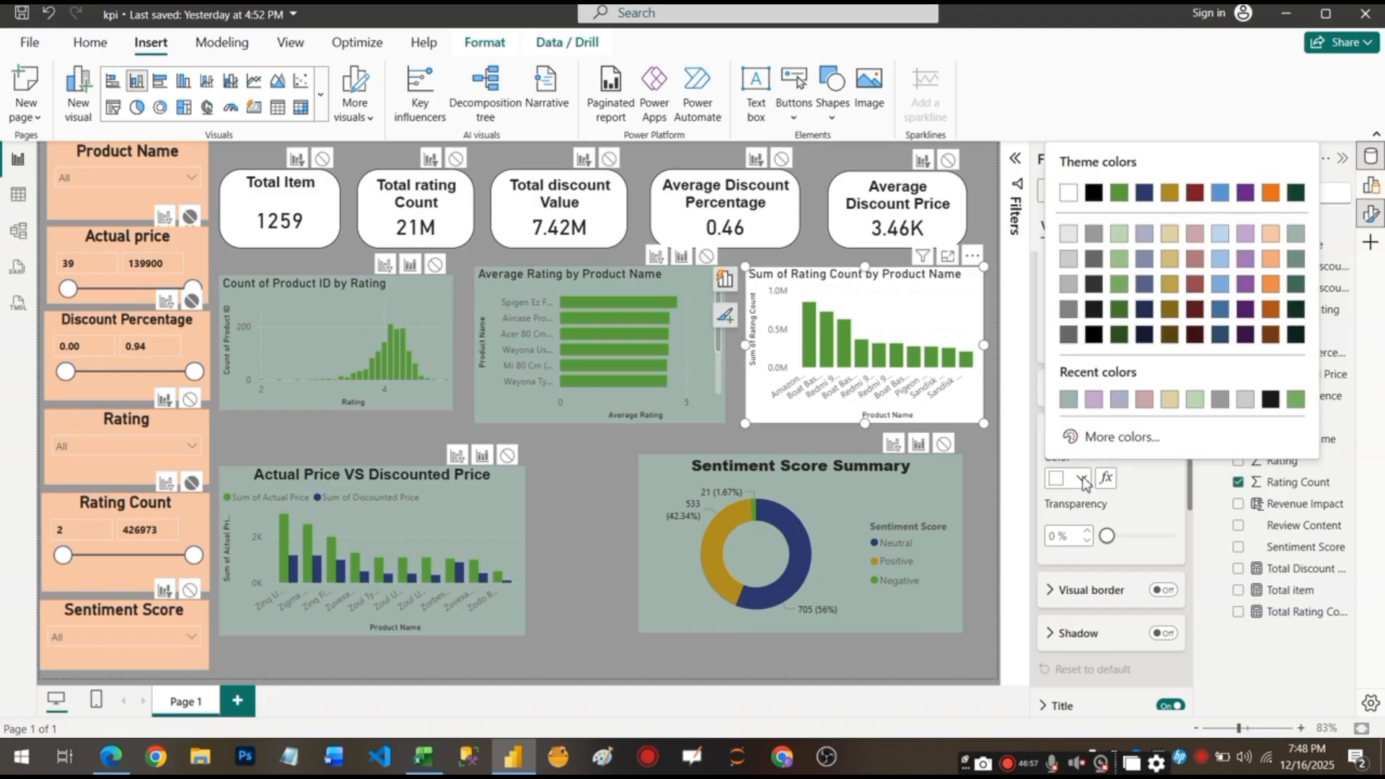
left_click(1302, 239)
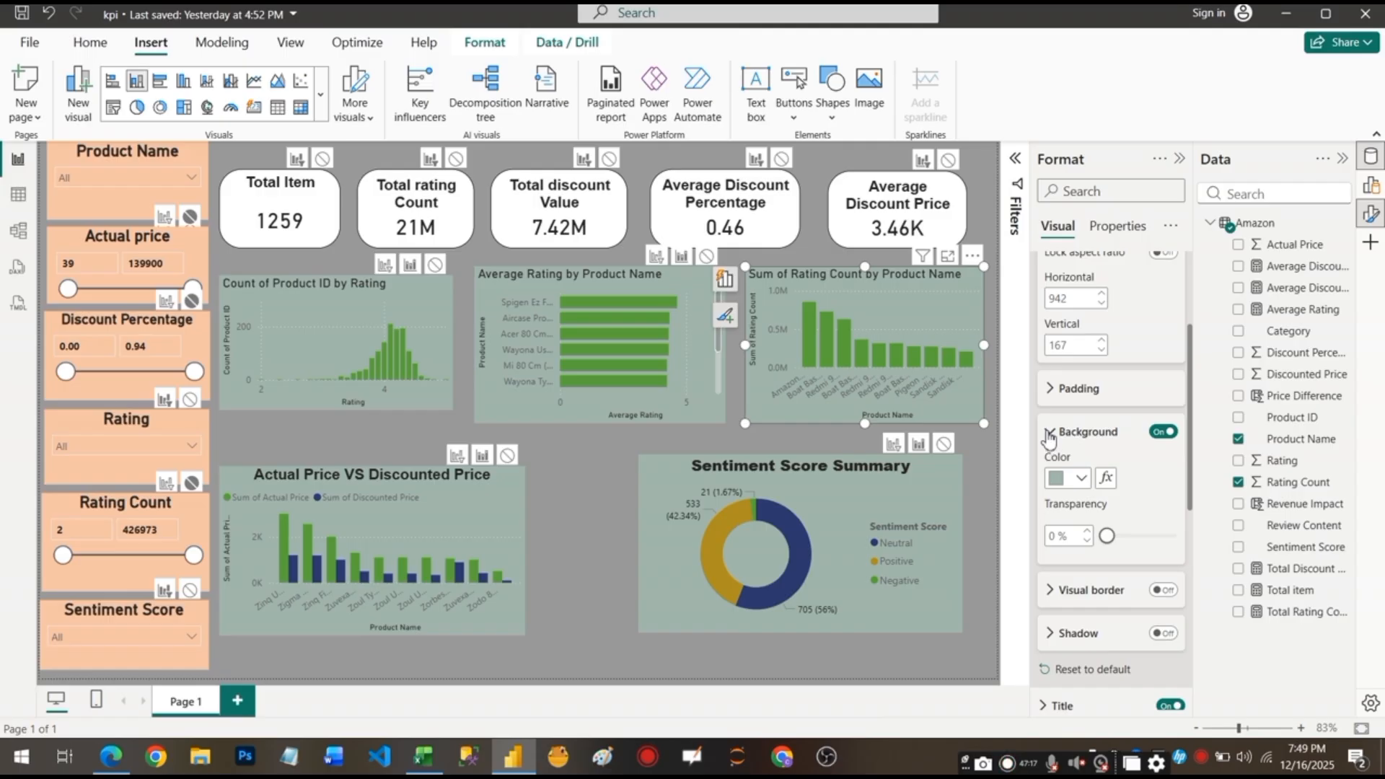
Retitle the rating count by product name chart "Top 10 Products by Rating Count".
left_click(1050, 434)
scroll(1144, 437, "down", 3)
left_click(1044, 346)
left_click(1050, 391)
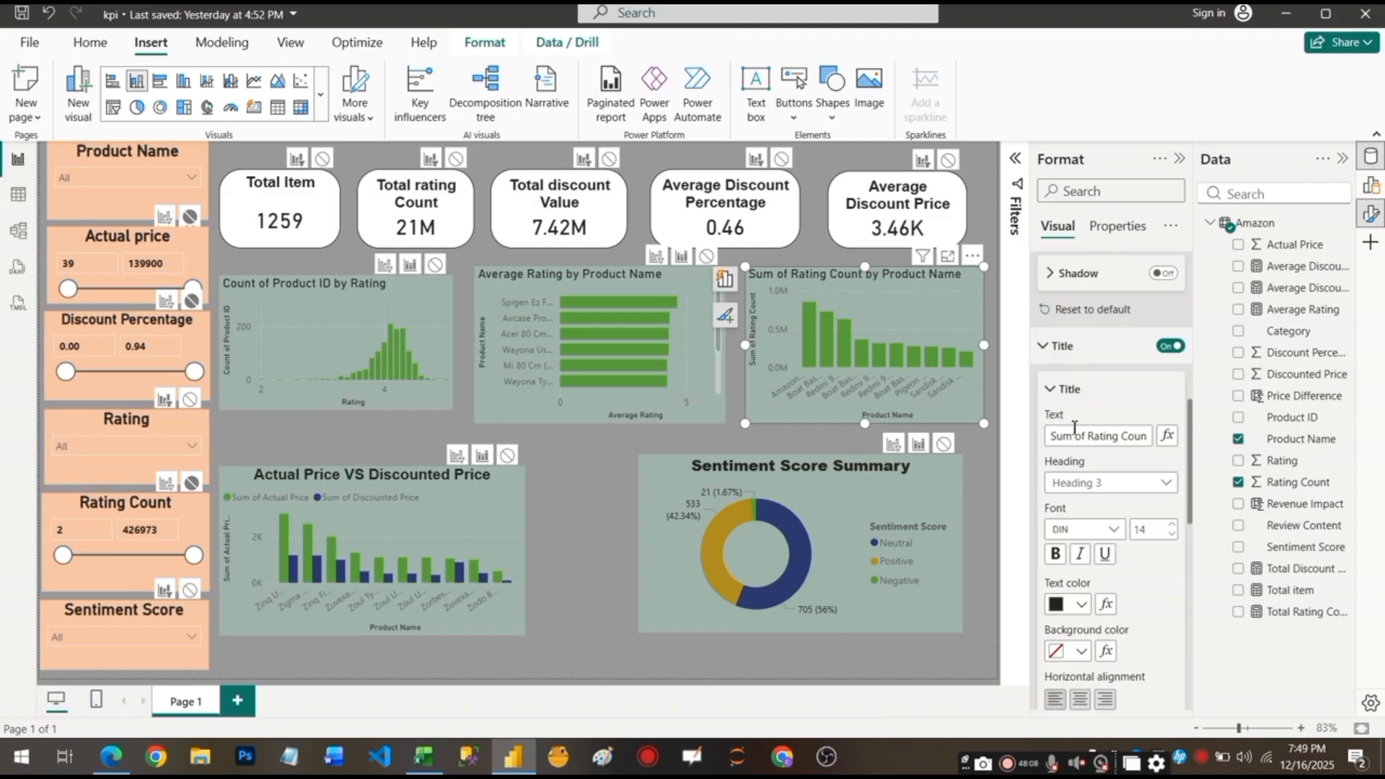
left_click(1073, 427)
key("ctrl+a")
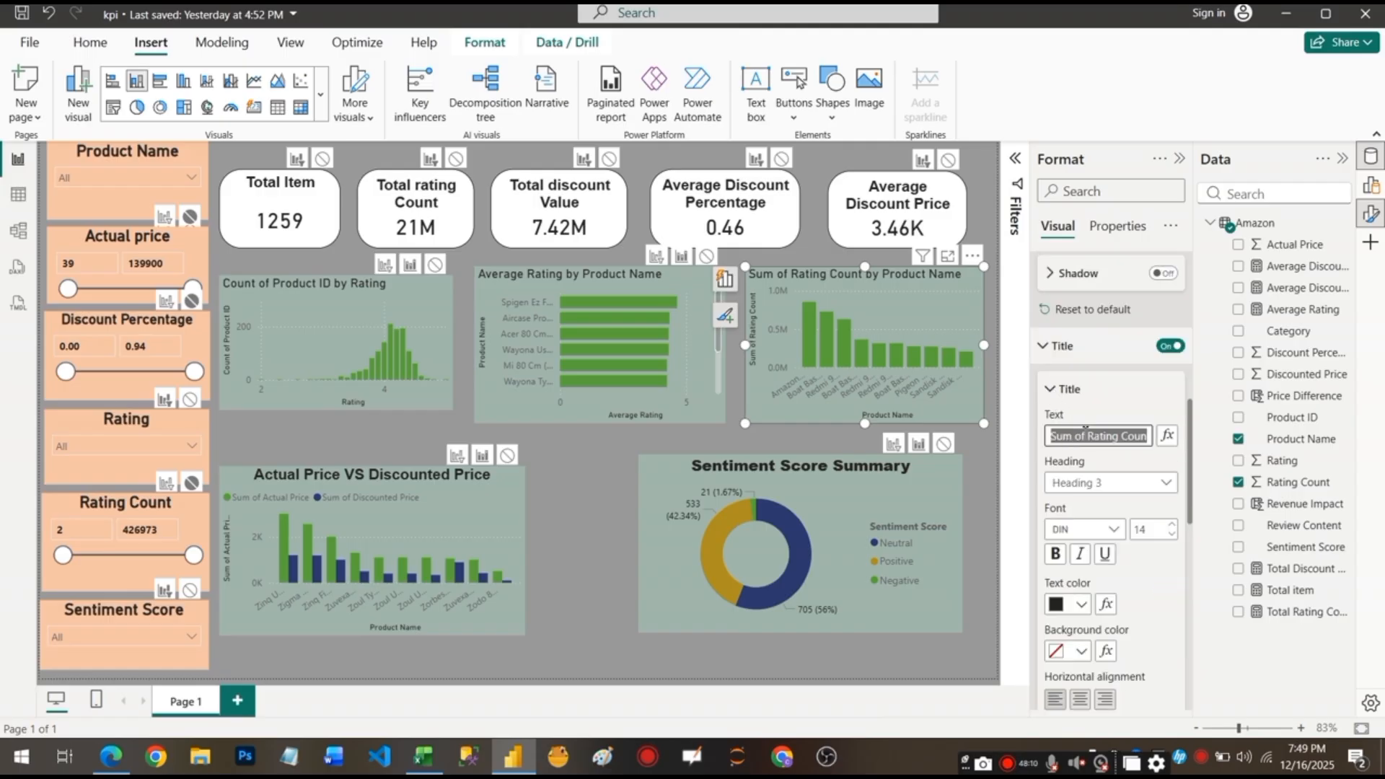
type("Top 10 Products by")
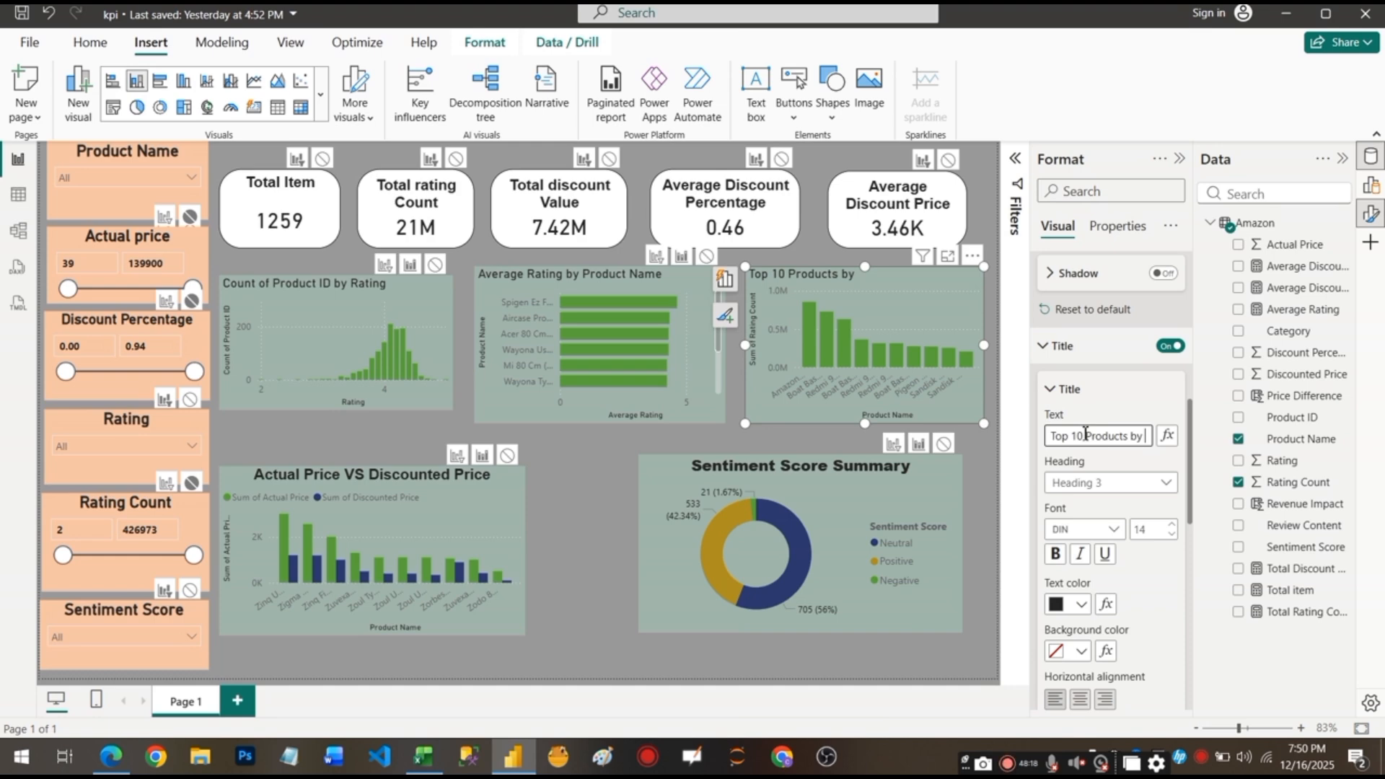
type("Rating")
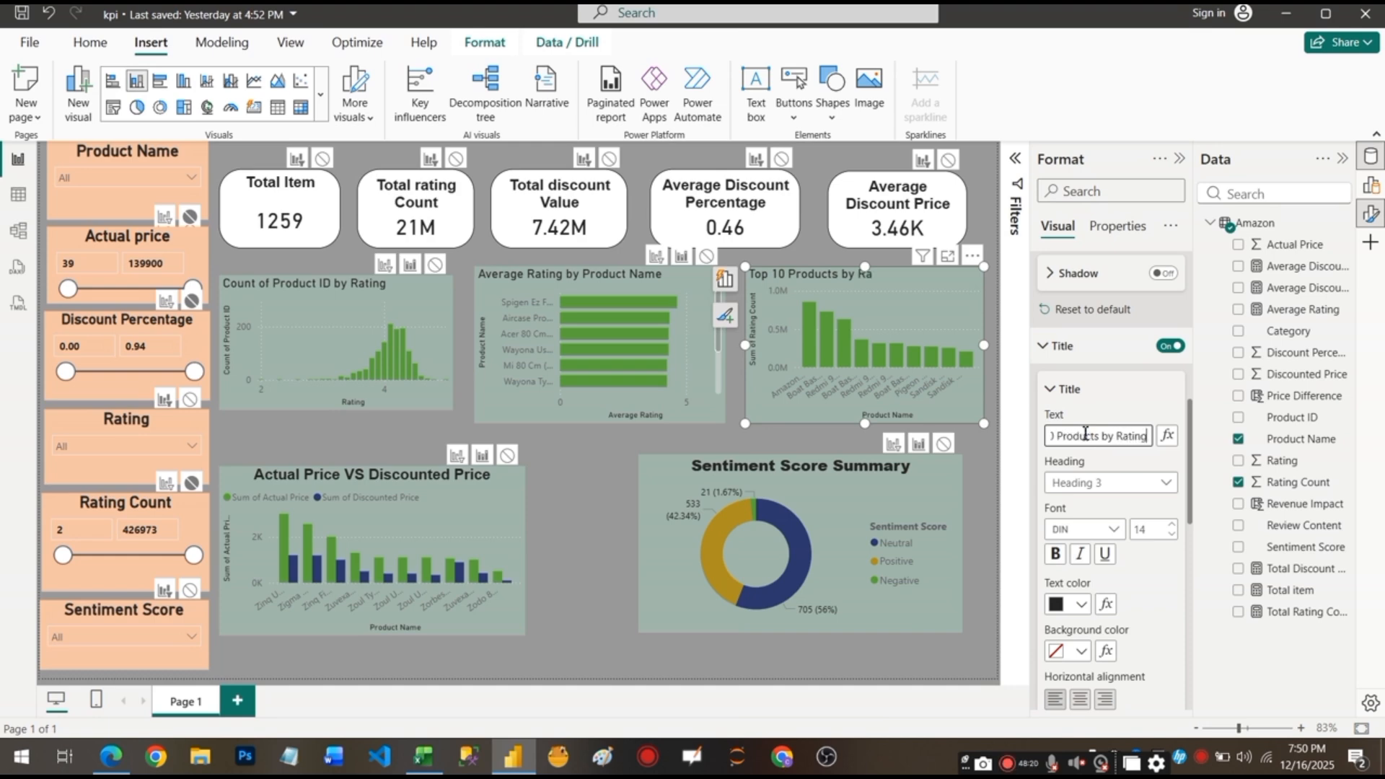
type(" Count")
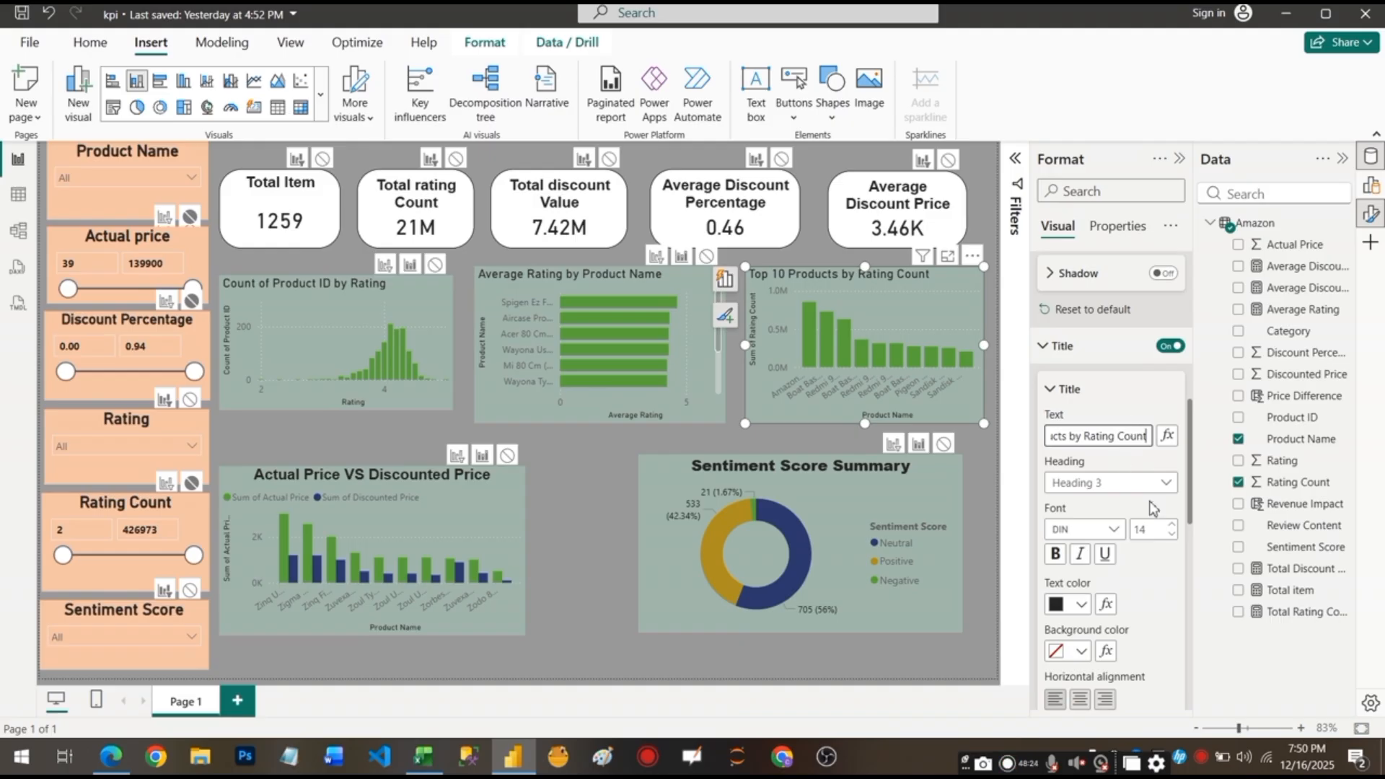
Format the Top 10 Products by Rating Count title as centered, bold Arial size 15 with Heading 4.
left_click(1084, 699)
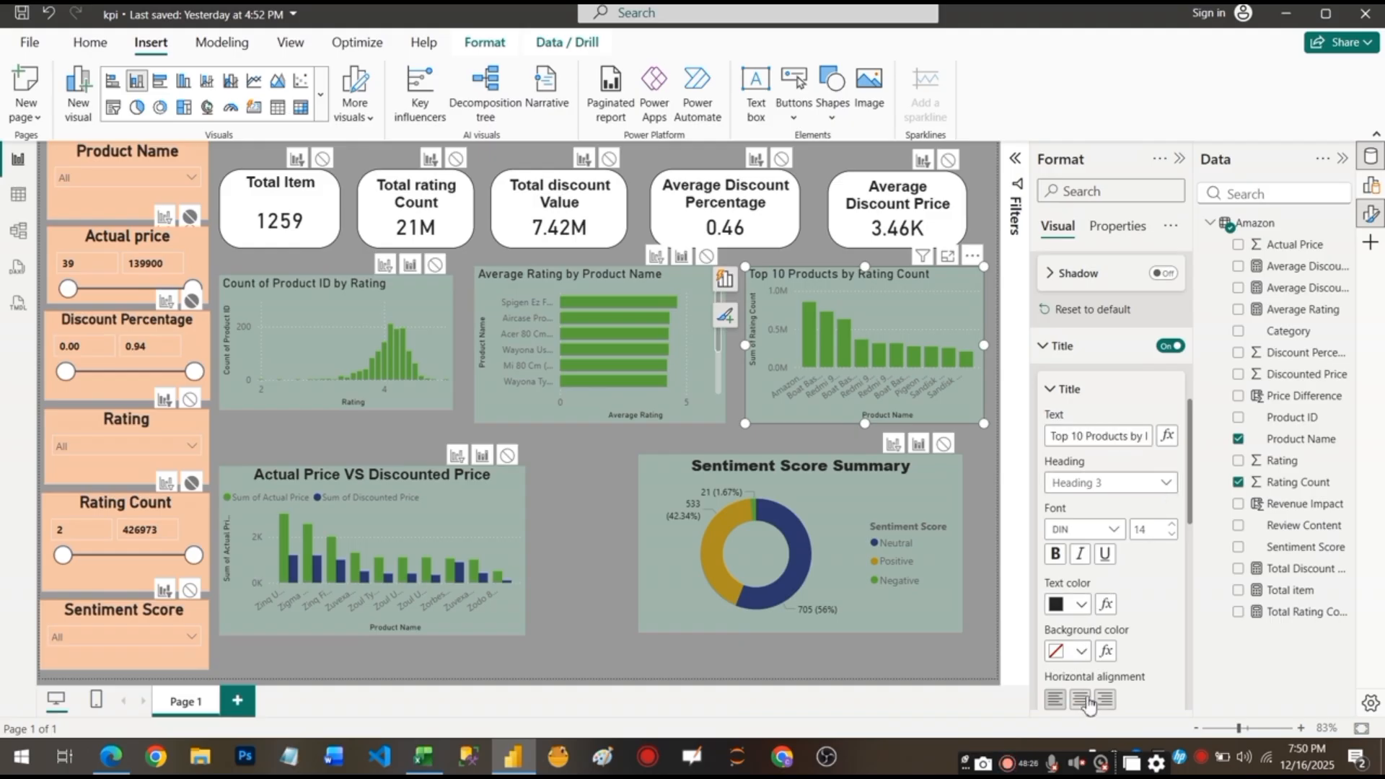
left_click(1114, 529)
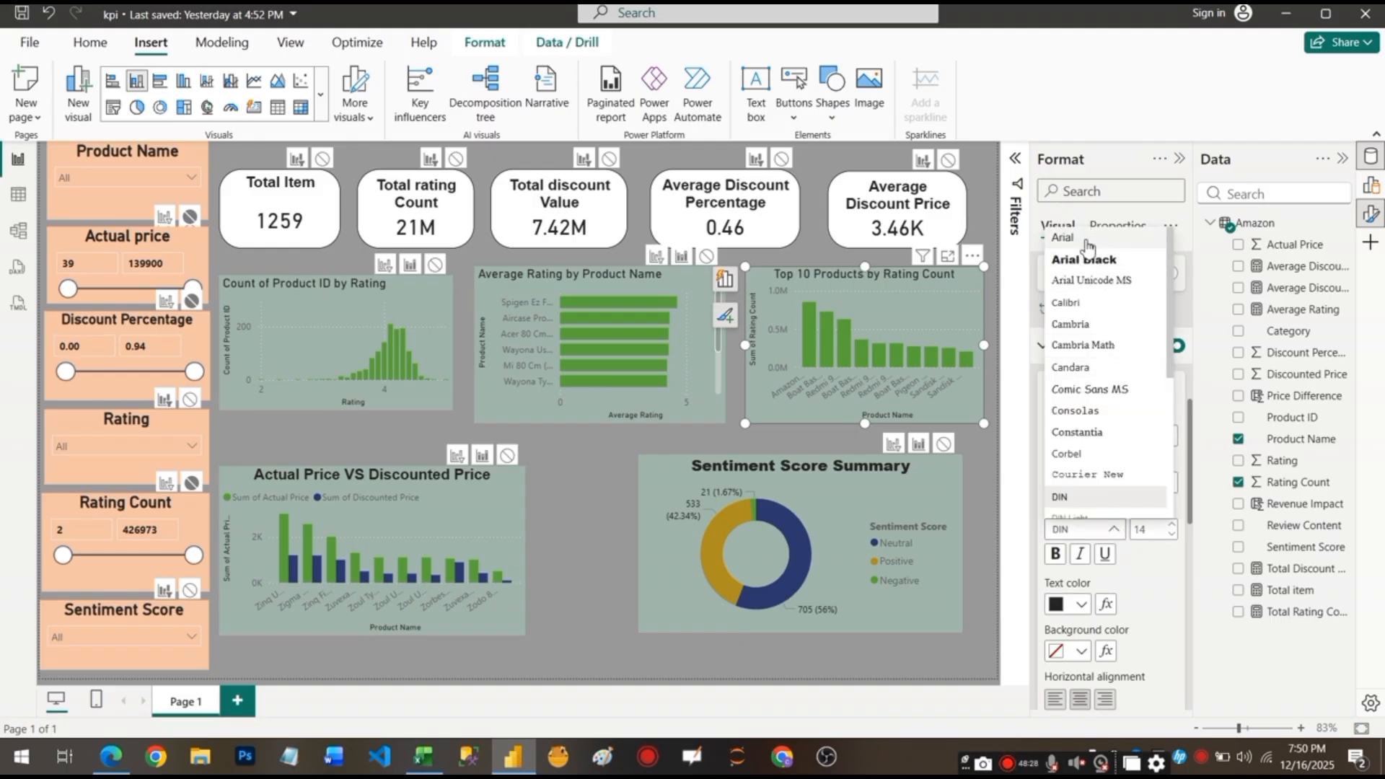
left_click(1088, 247)
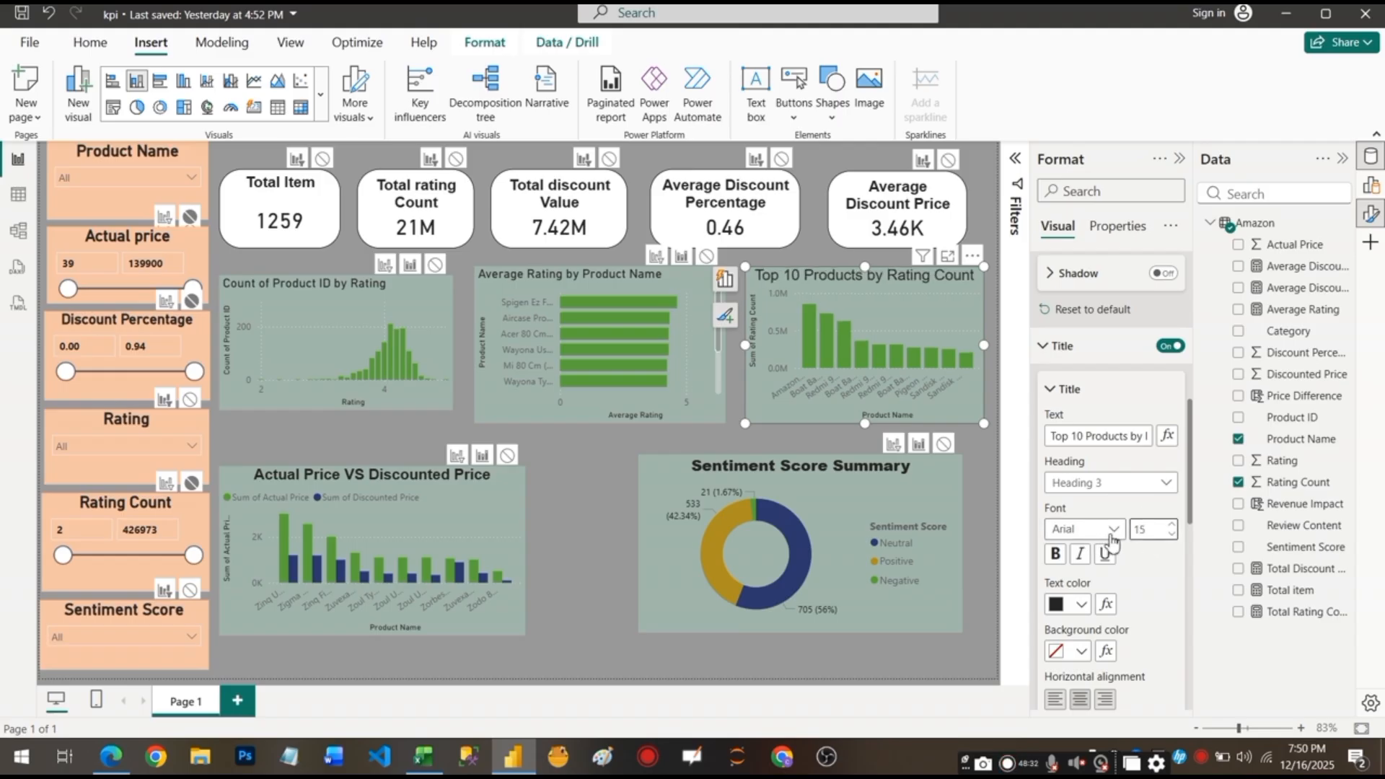
left_click(1147, 484)
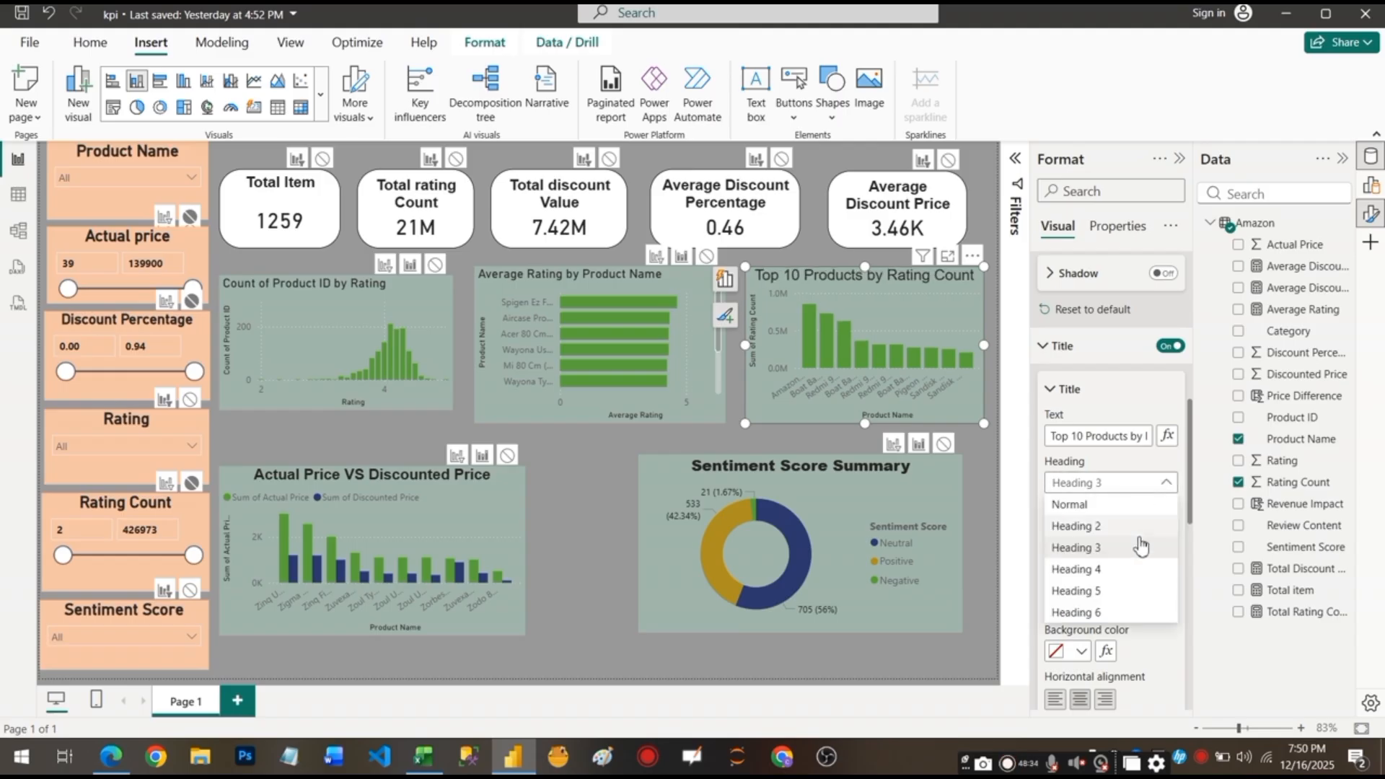
left_click(1099, 570)
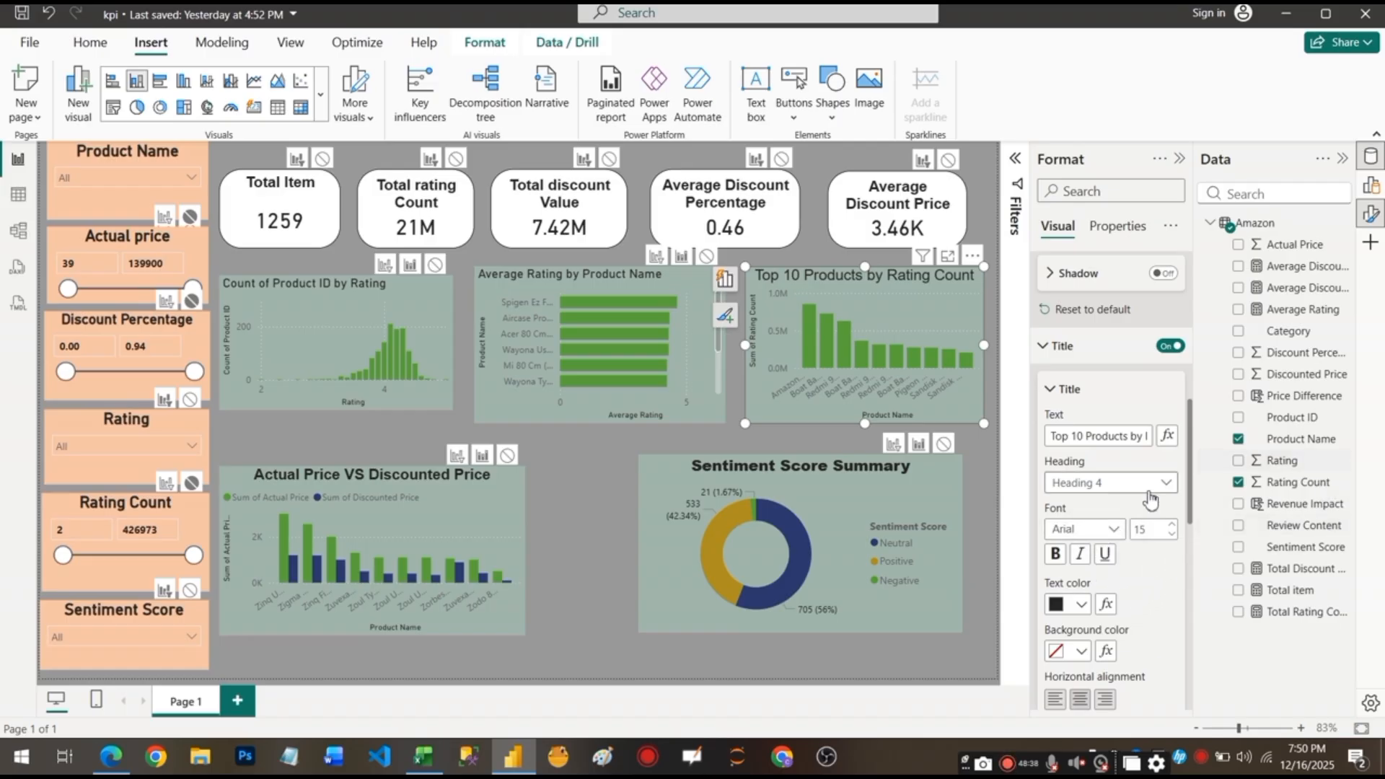
left_click(1057, 557)
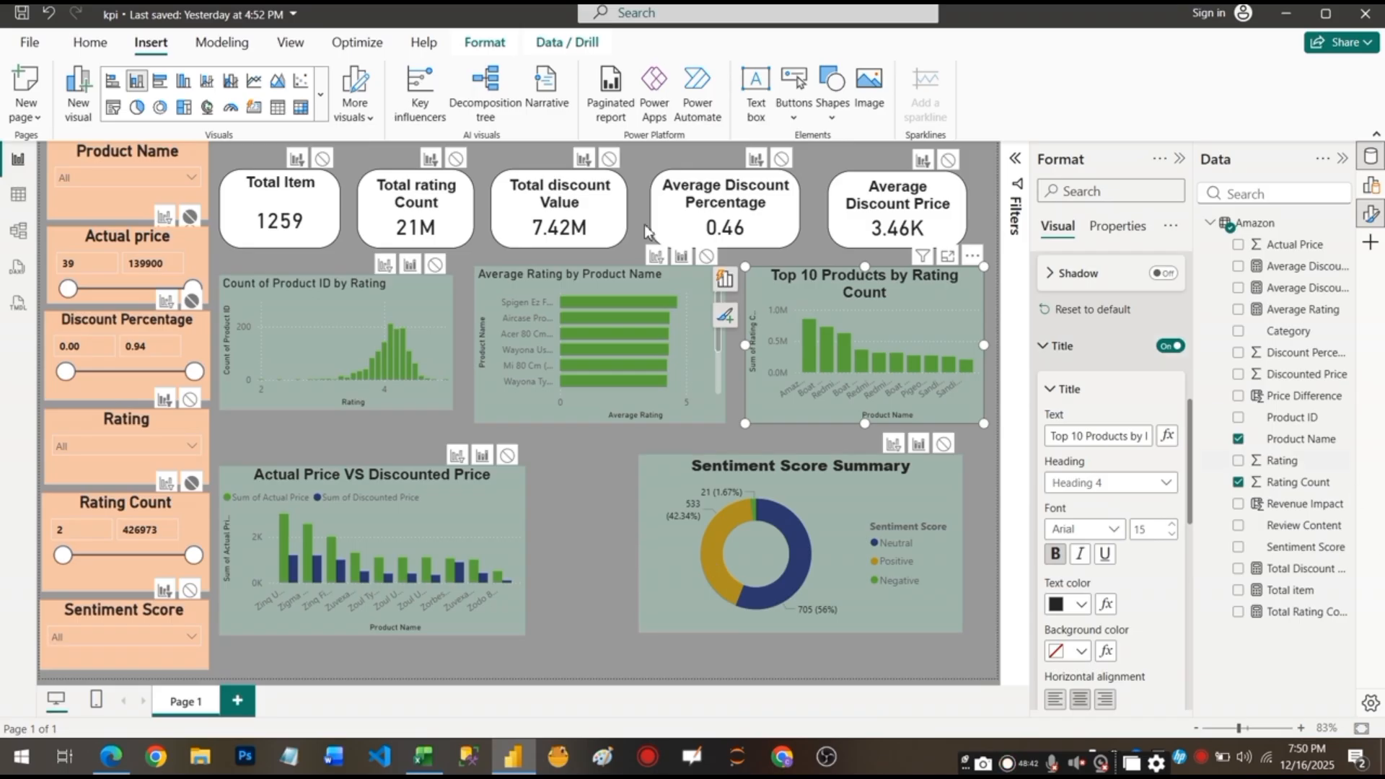
Retitle the average rating by product name chart "Top 10 Rated Product" and center the title.
left_click(570, 400)
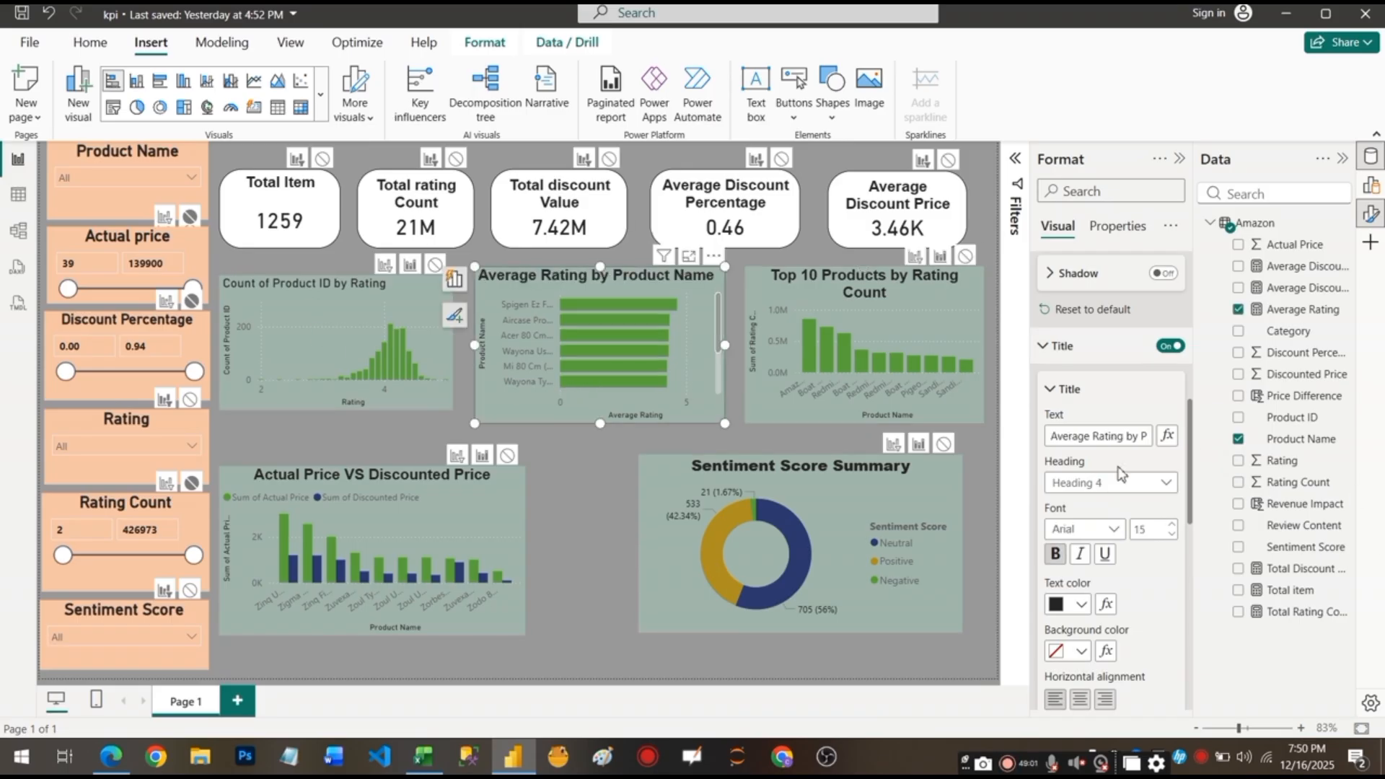
triple_click(1112, 435)
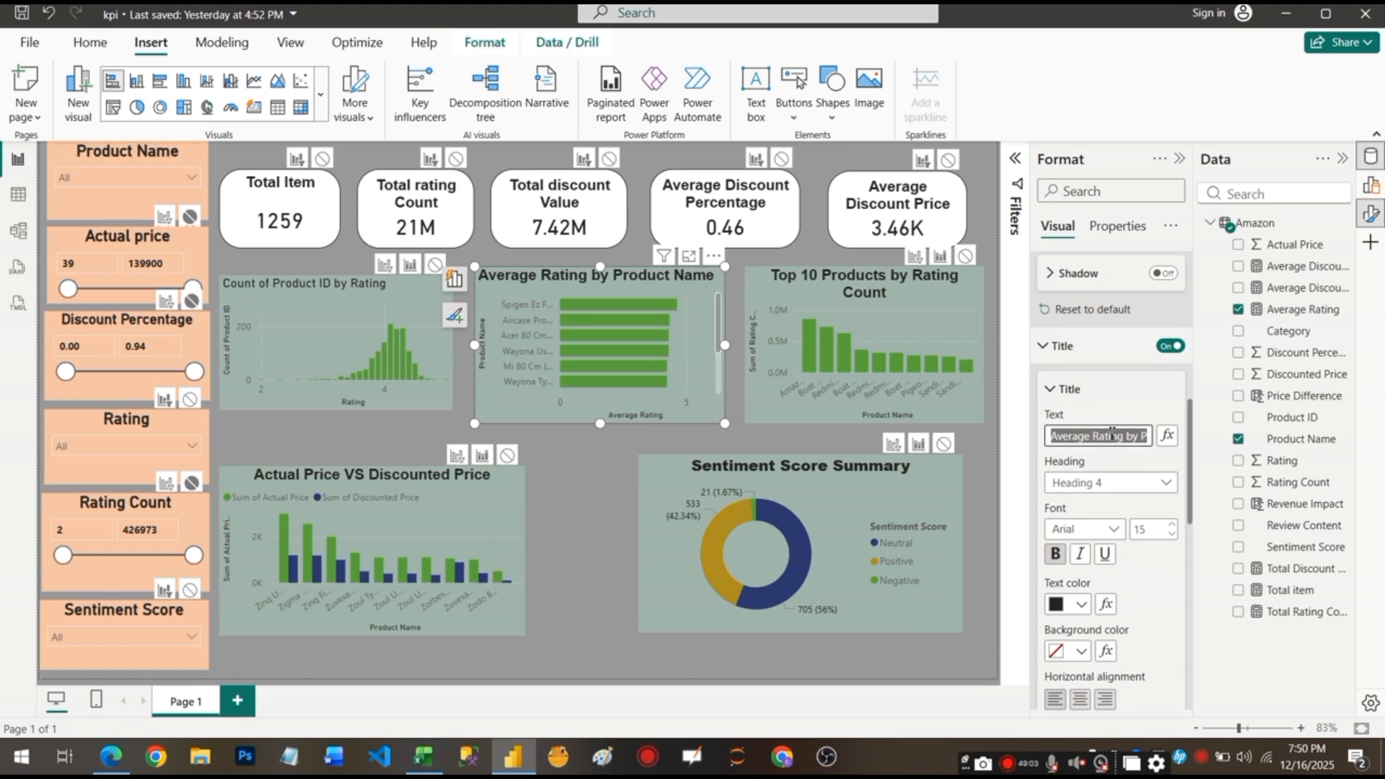
type("Top 10 Rat")
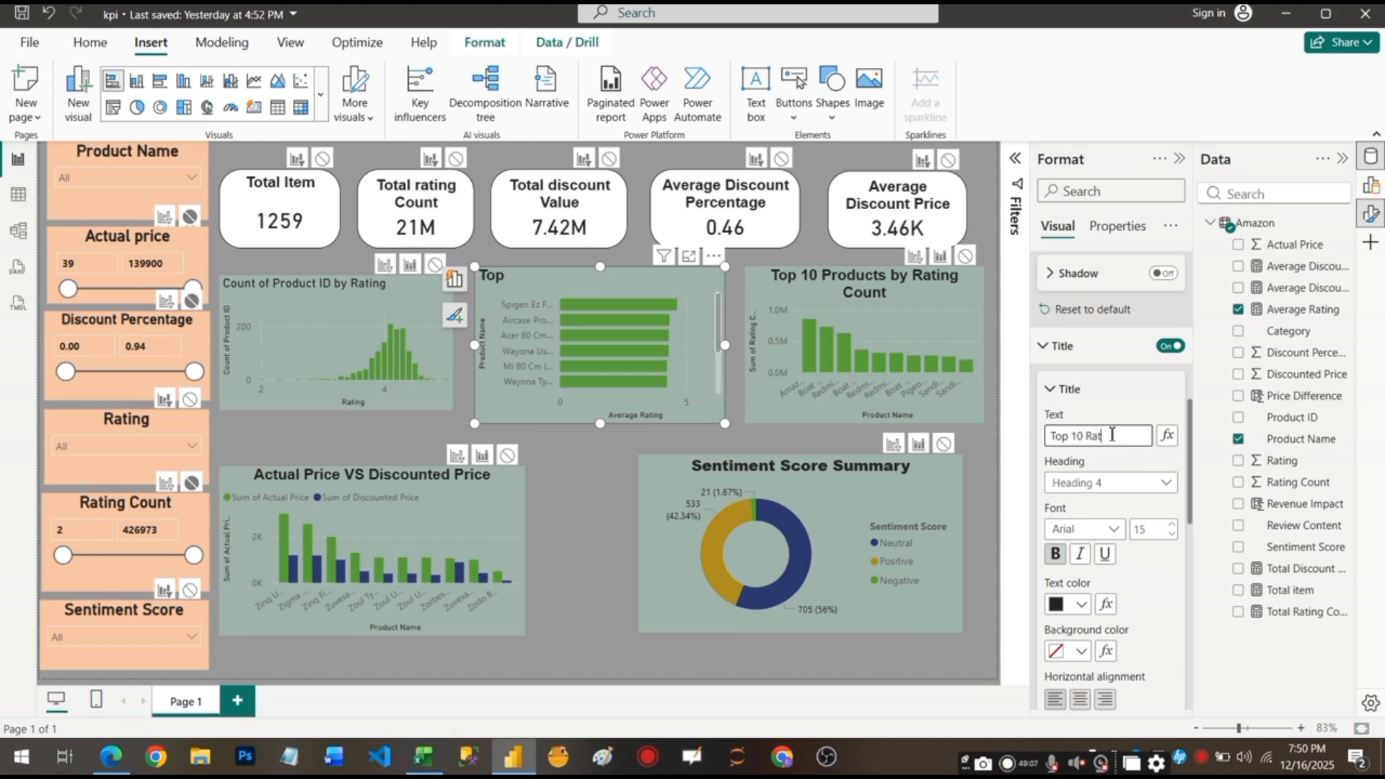
type("ed Product")
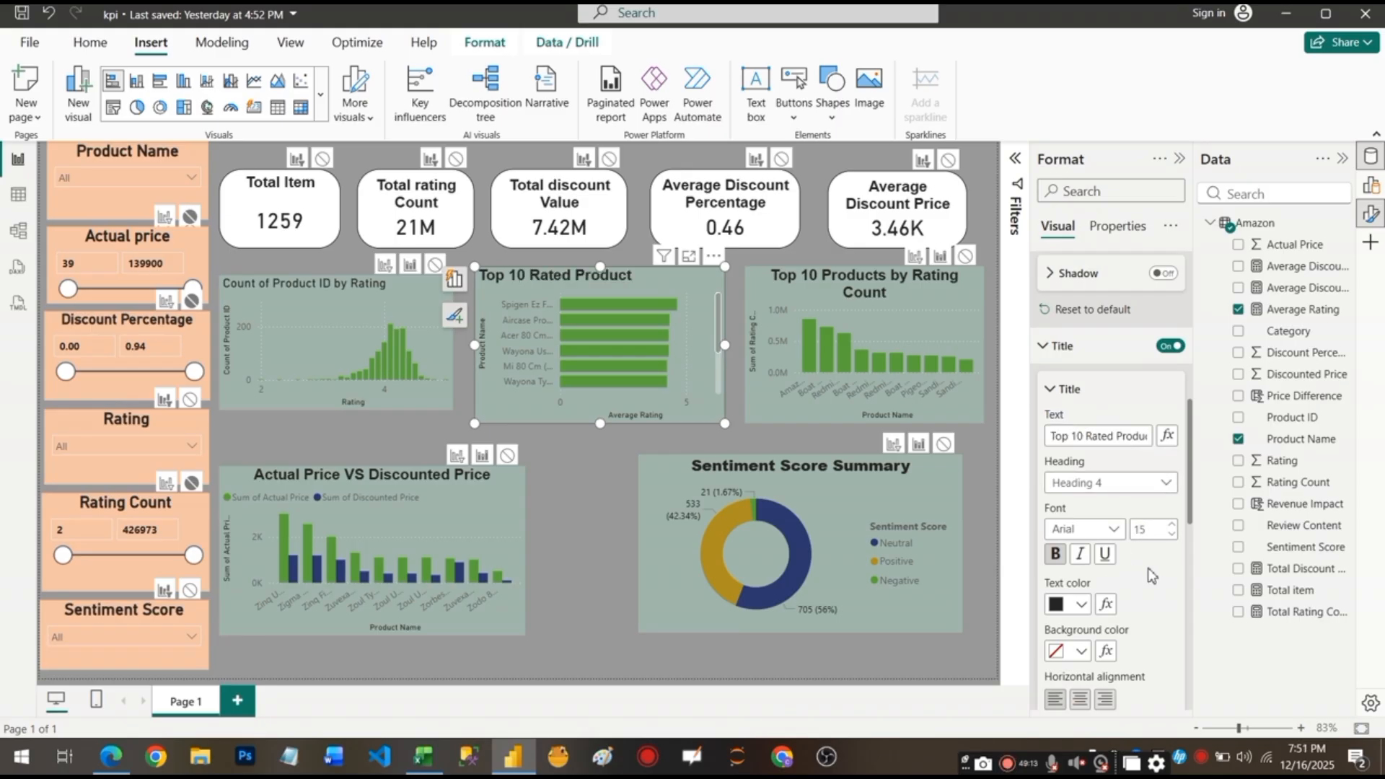
left_click(1082, 703)
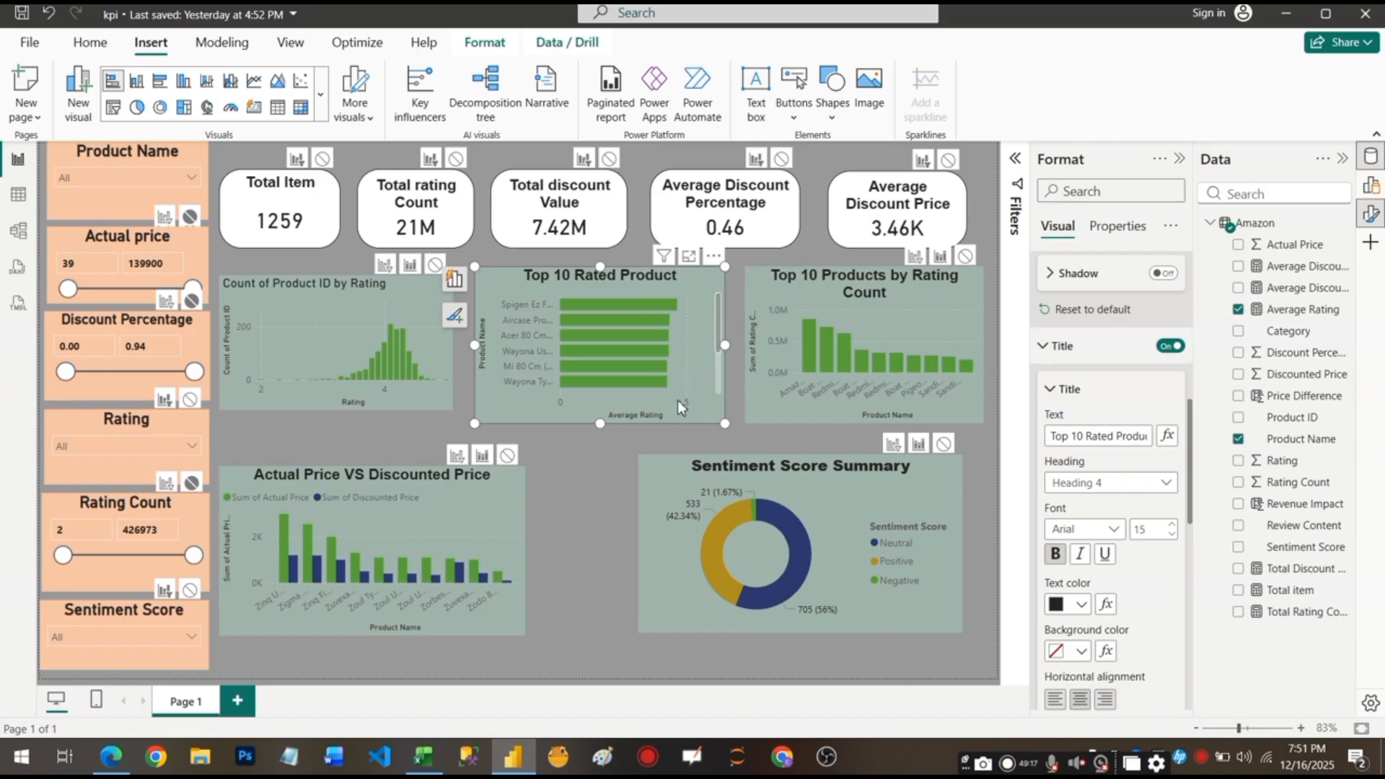
Retitle the product ID count by rating chart "Rating Distribution".
left_click(413, 370)
triple_click(1122, 436)
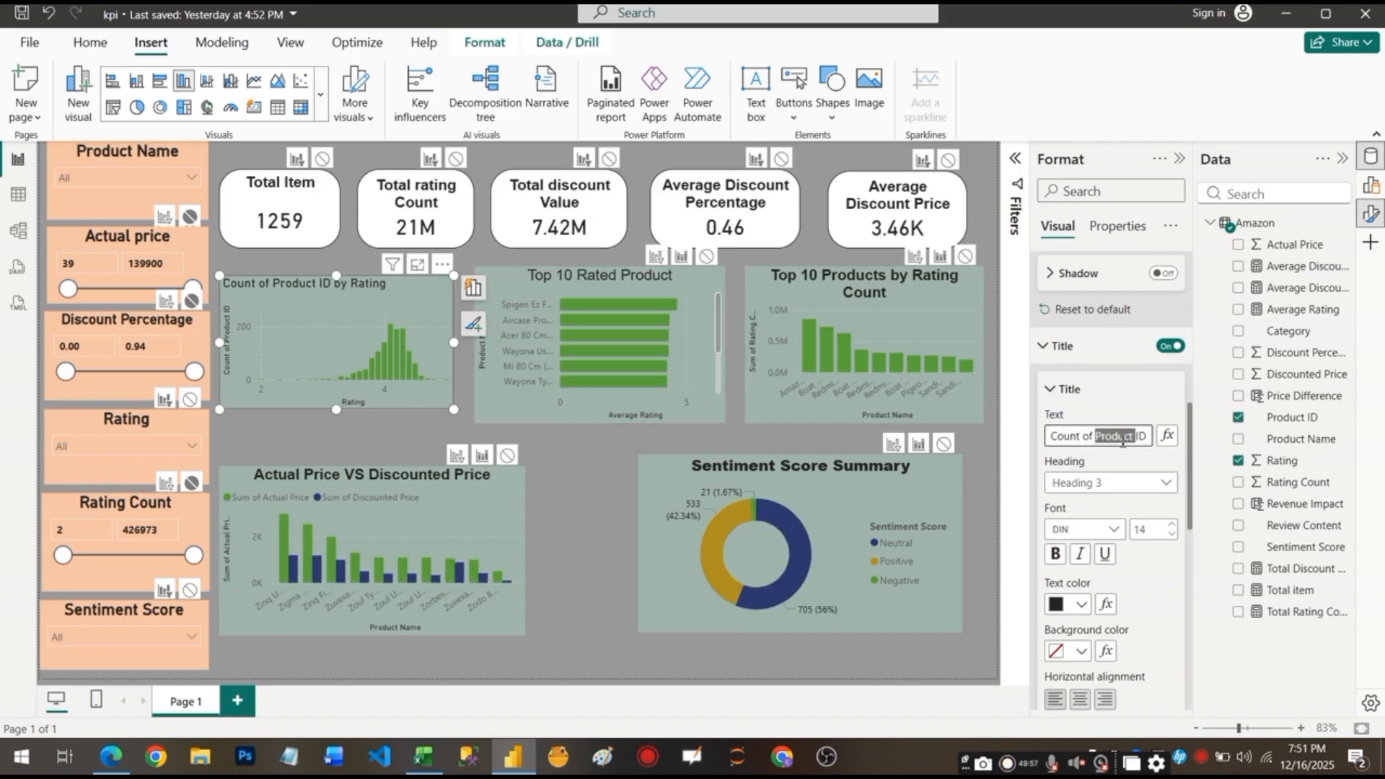
type("Ra")
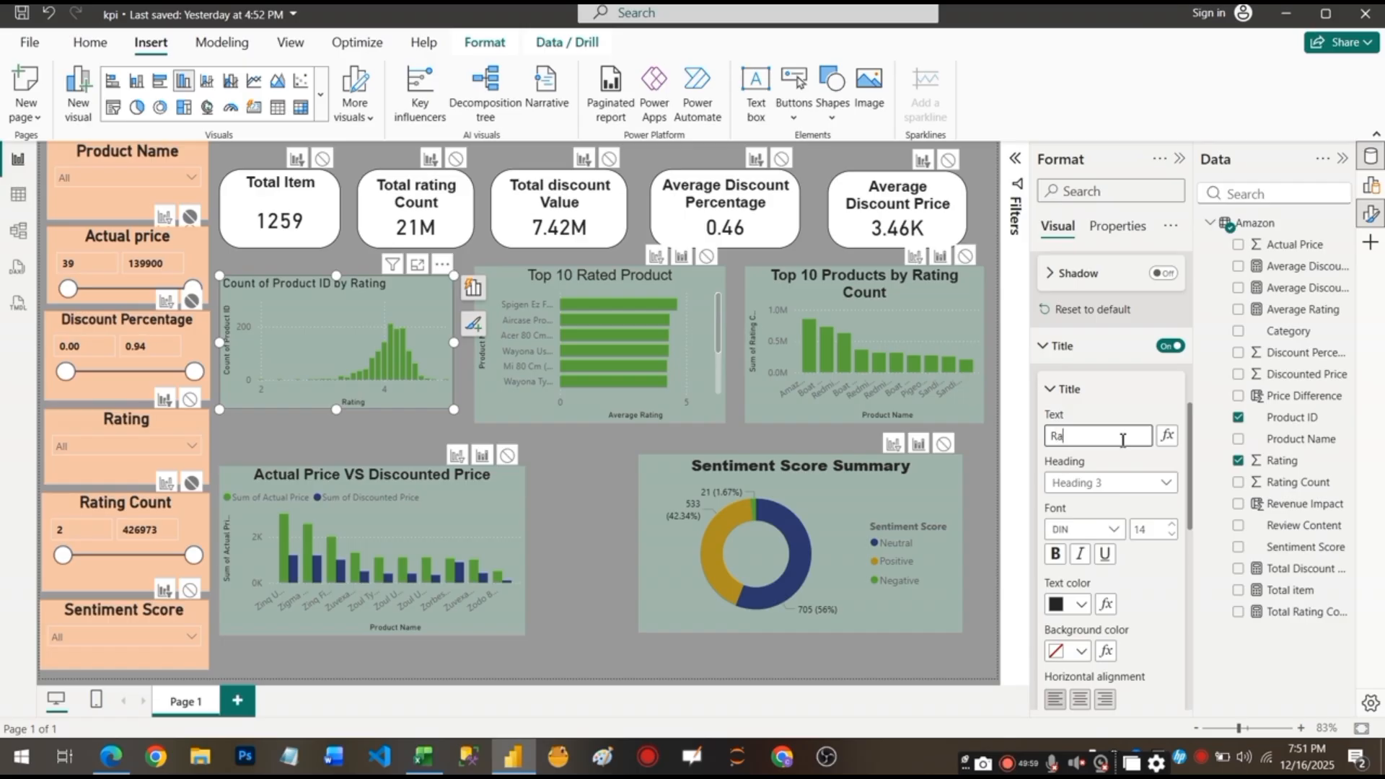
type("ting Distribution")
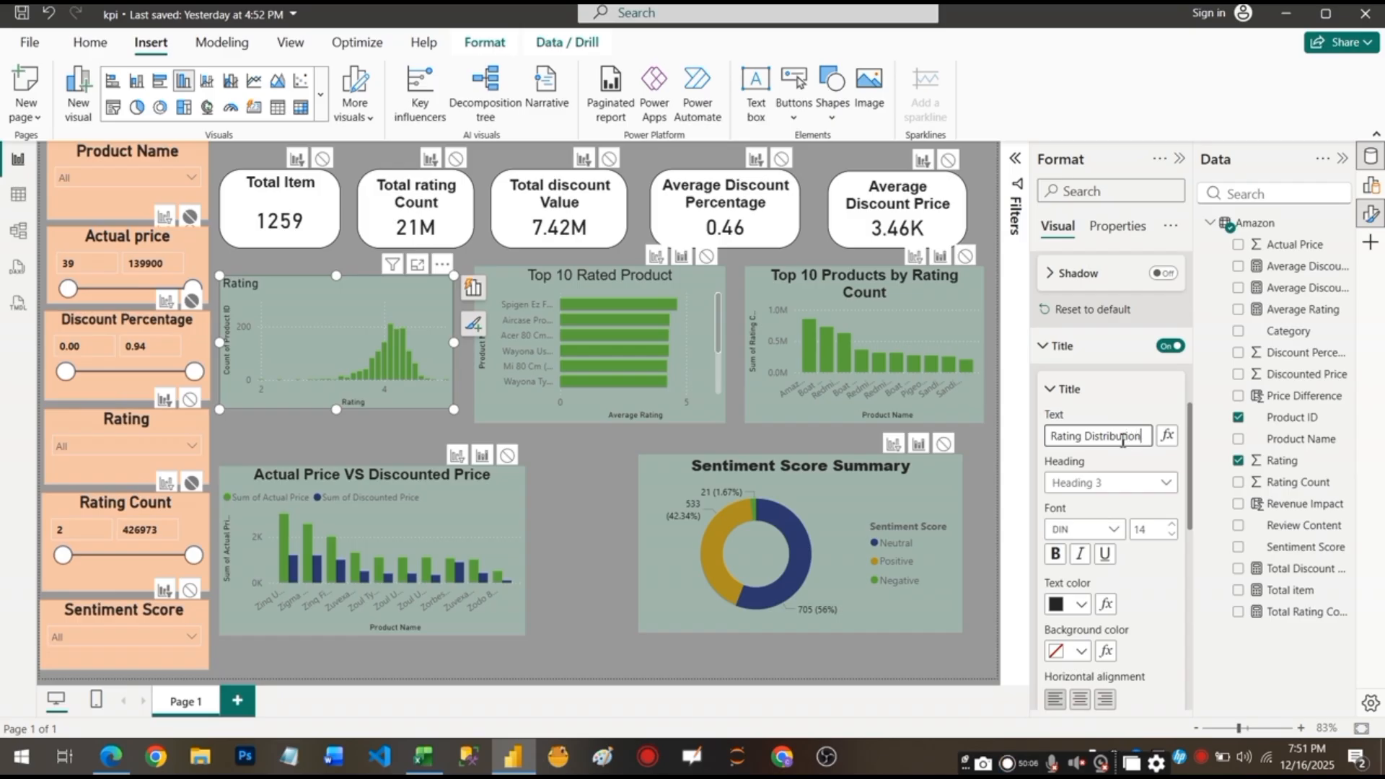
Format the Rating Distribution title as centered, bold Arial size 15 with Heading 4.
left_click(1125, 483)
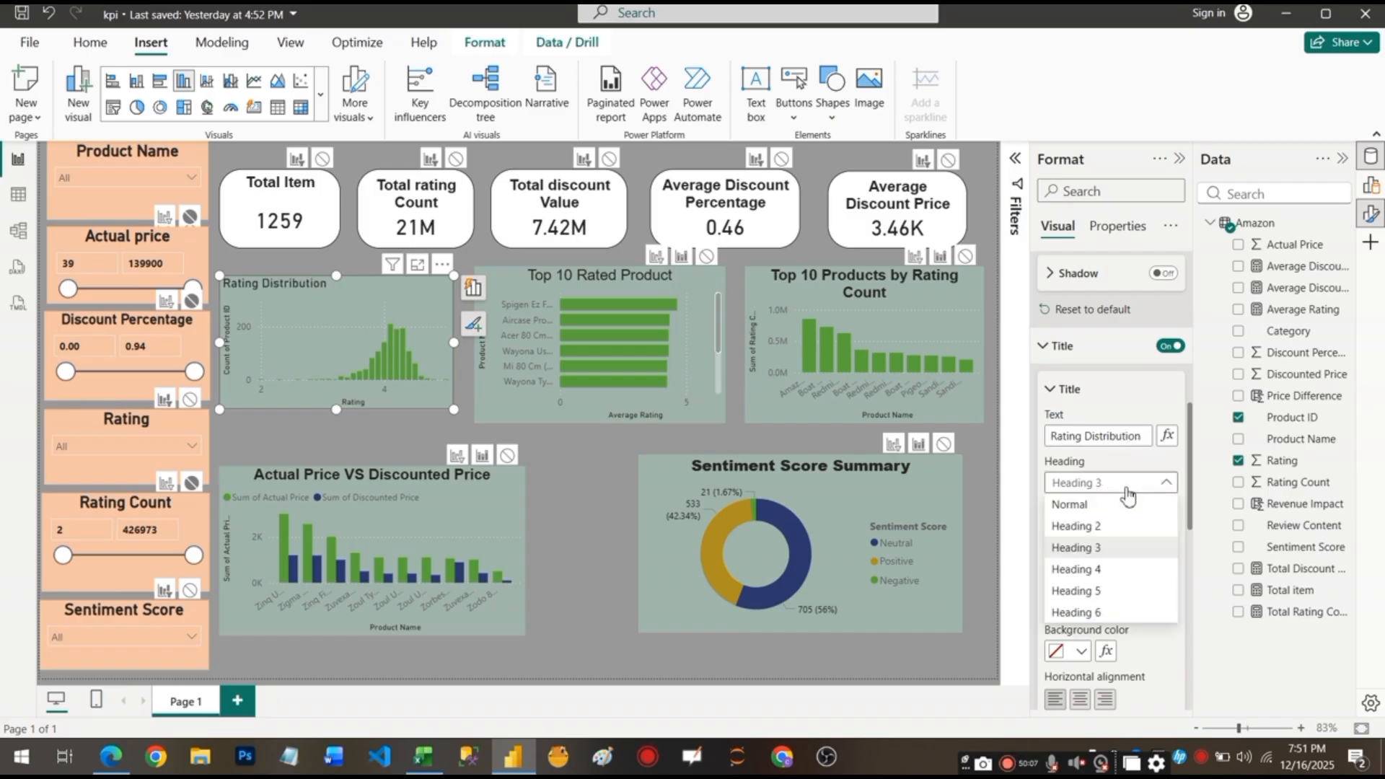
left_click(1093, 575)
left_click(1054, 554)
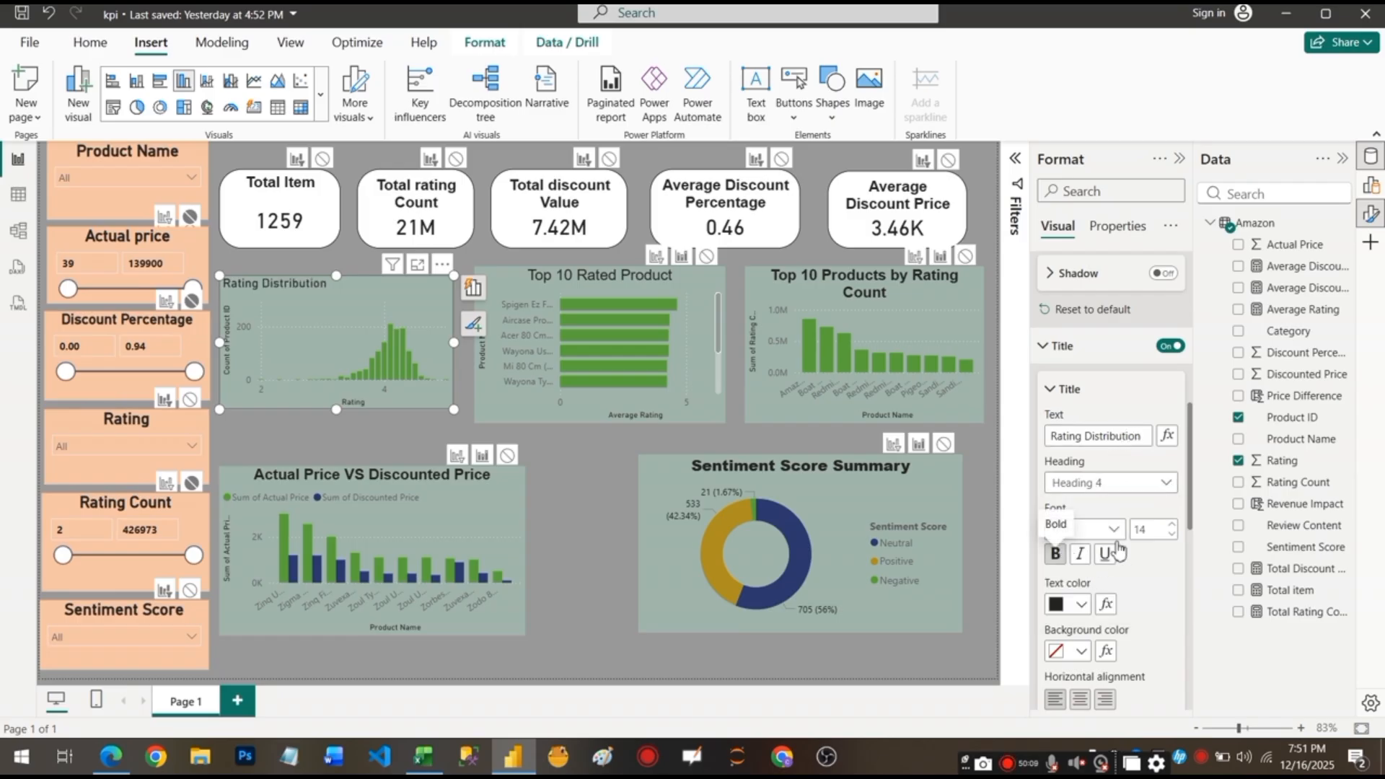
left_click(1172, 524)
left_click(1081, 529)
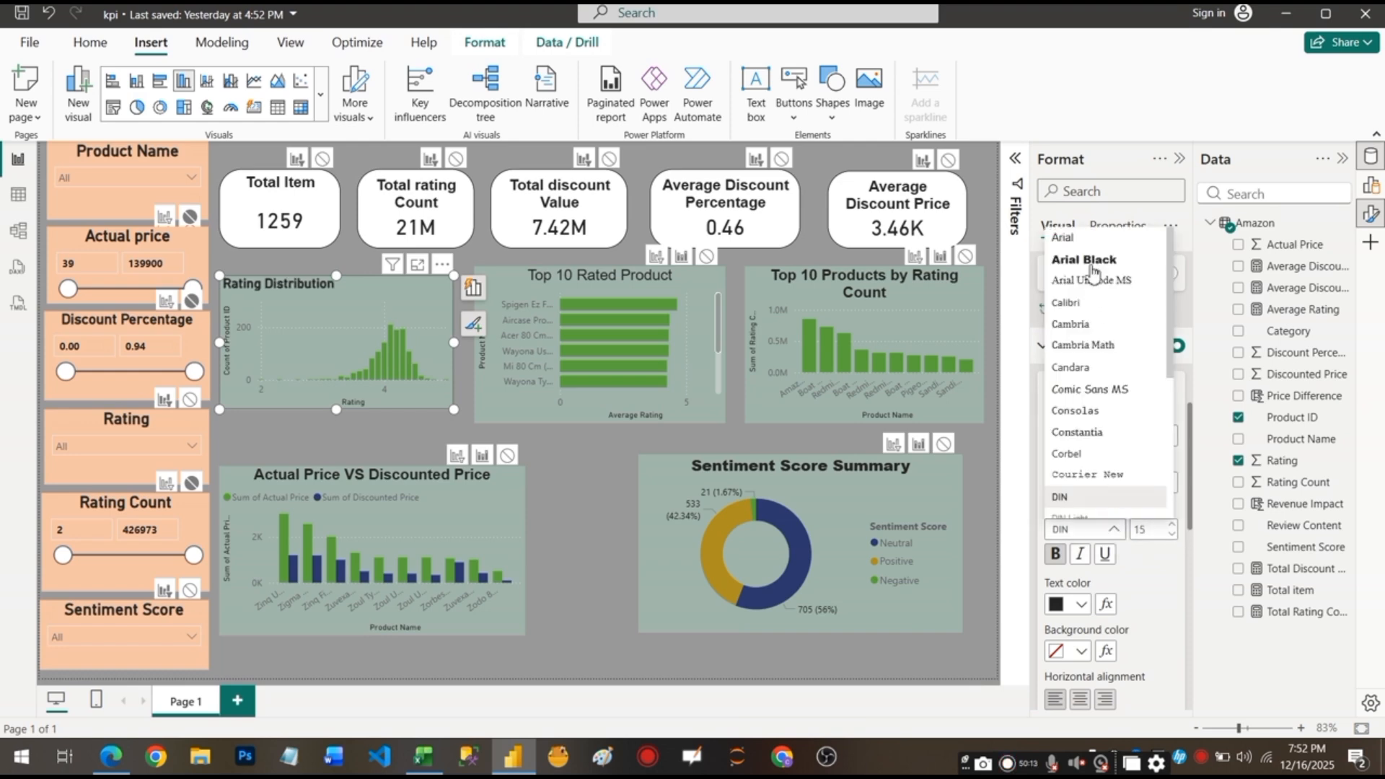
left_click(1080, 245)
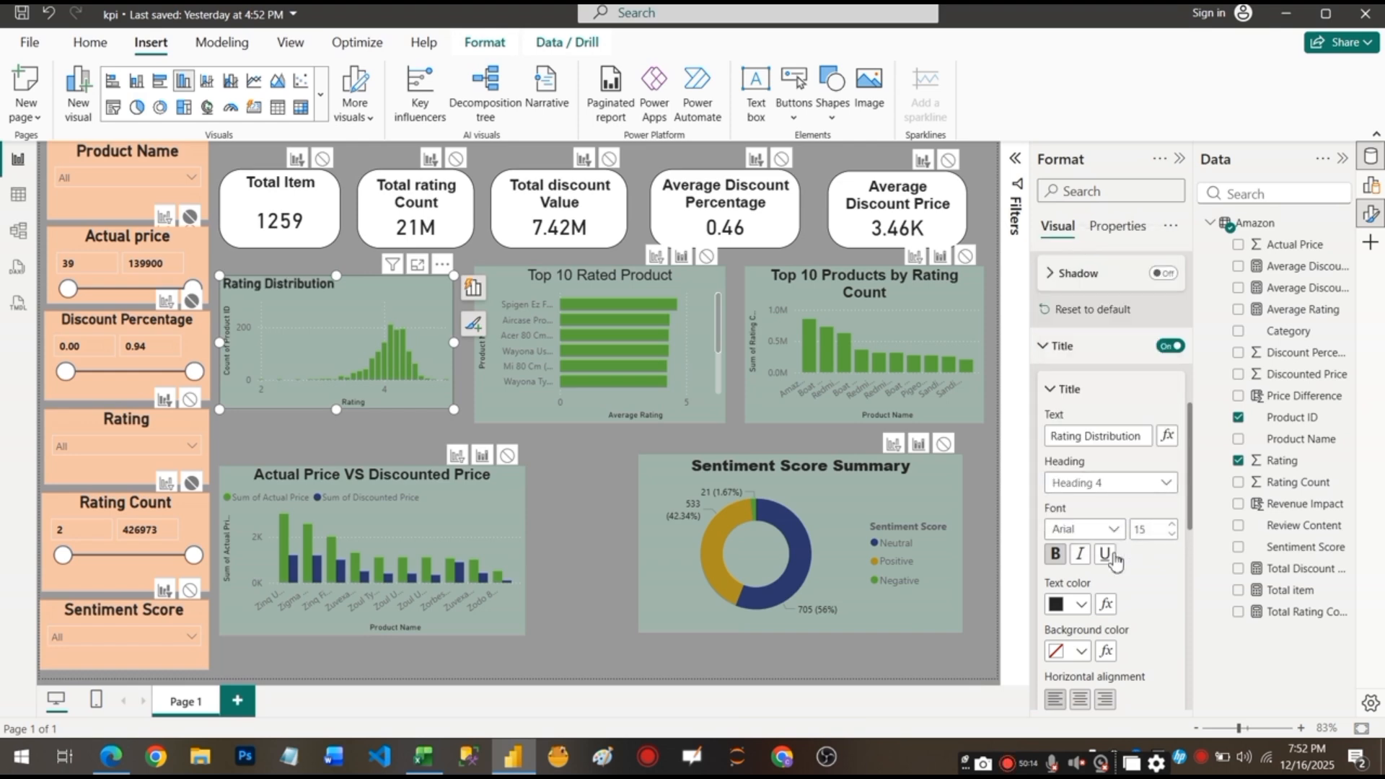
left_click(1087, 697)
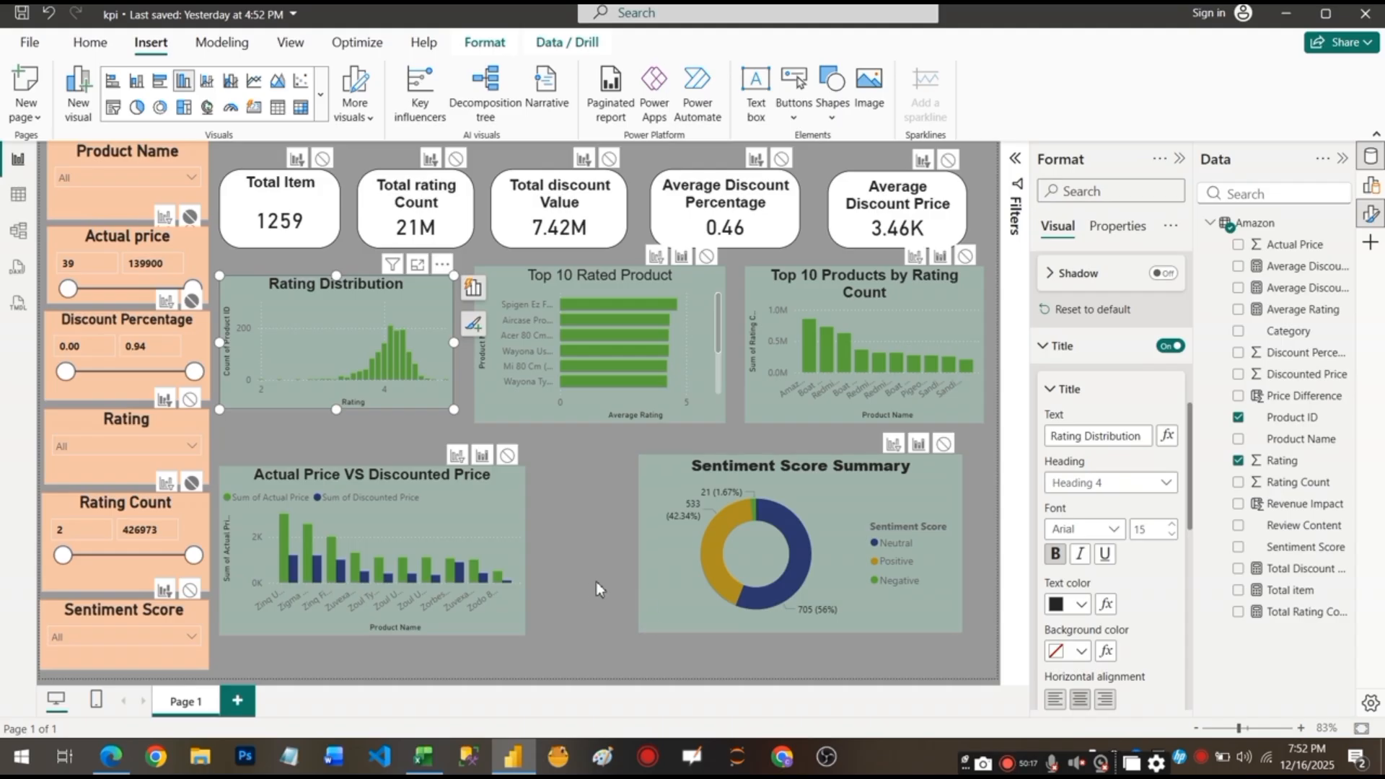
Change the column color of the Rating Distribution chart to orange, and then to a dark purple shade.
scroll(1096, 519, "down", 10)
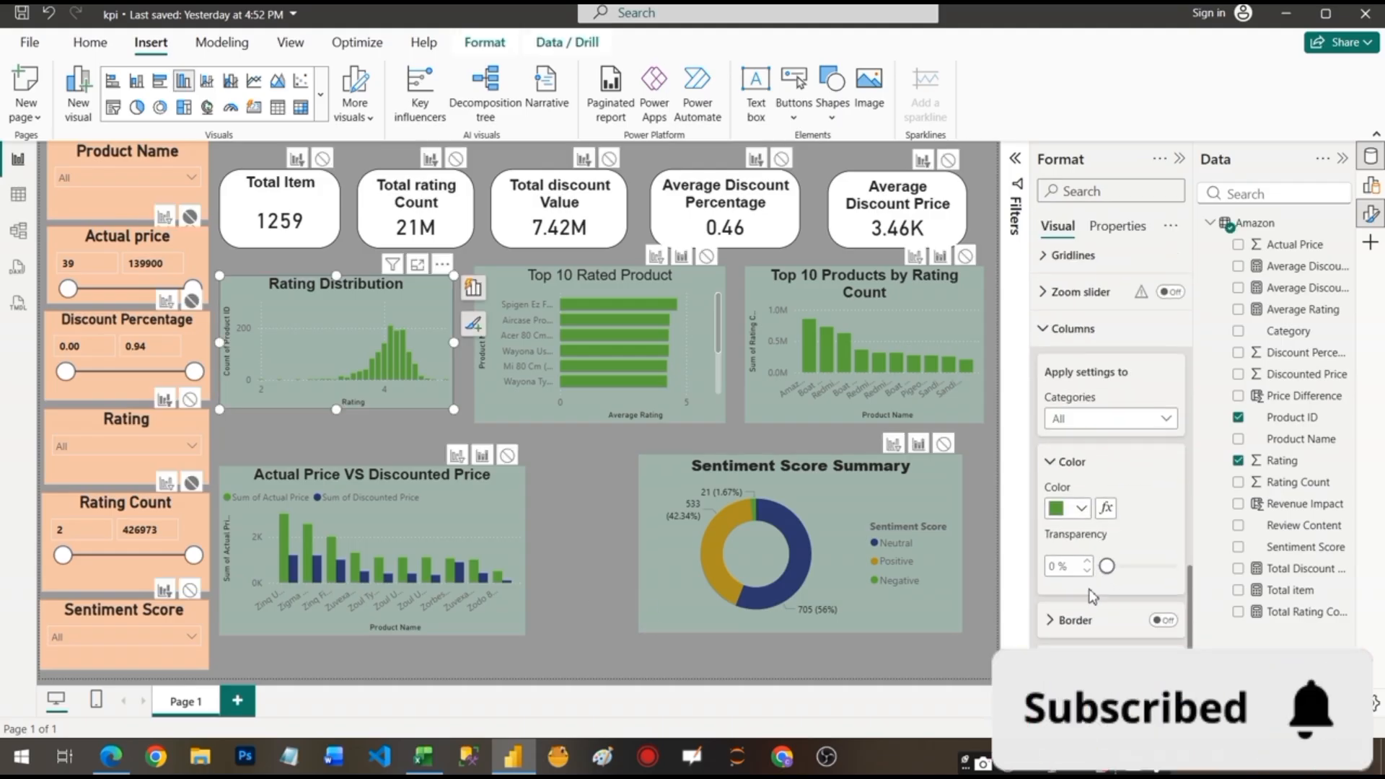
left_click(1081, 508)
left_click(1275, 228)
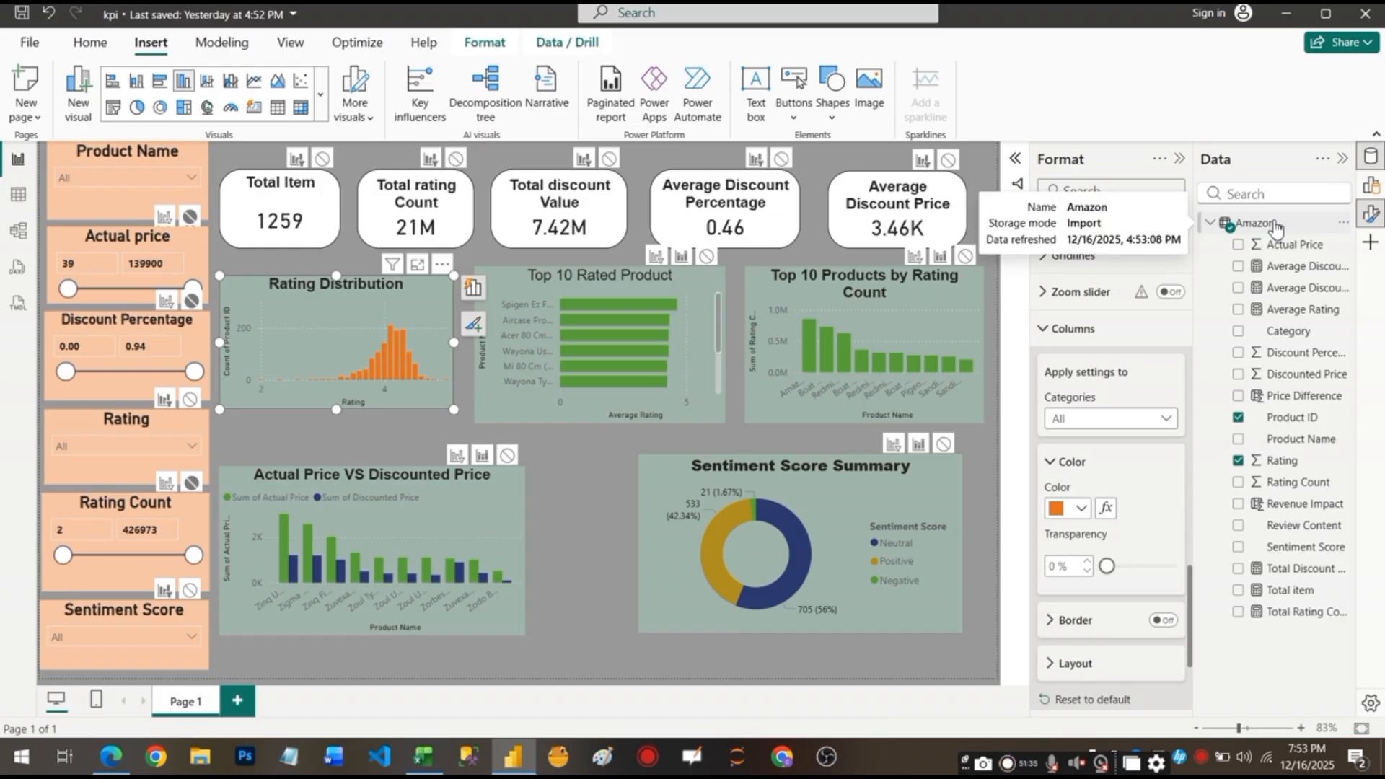
left_click(1080, 508)
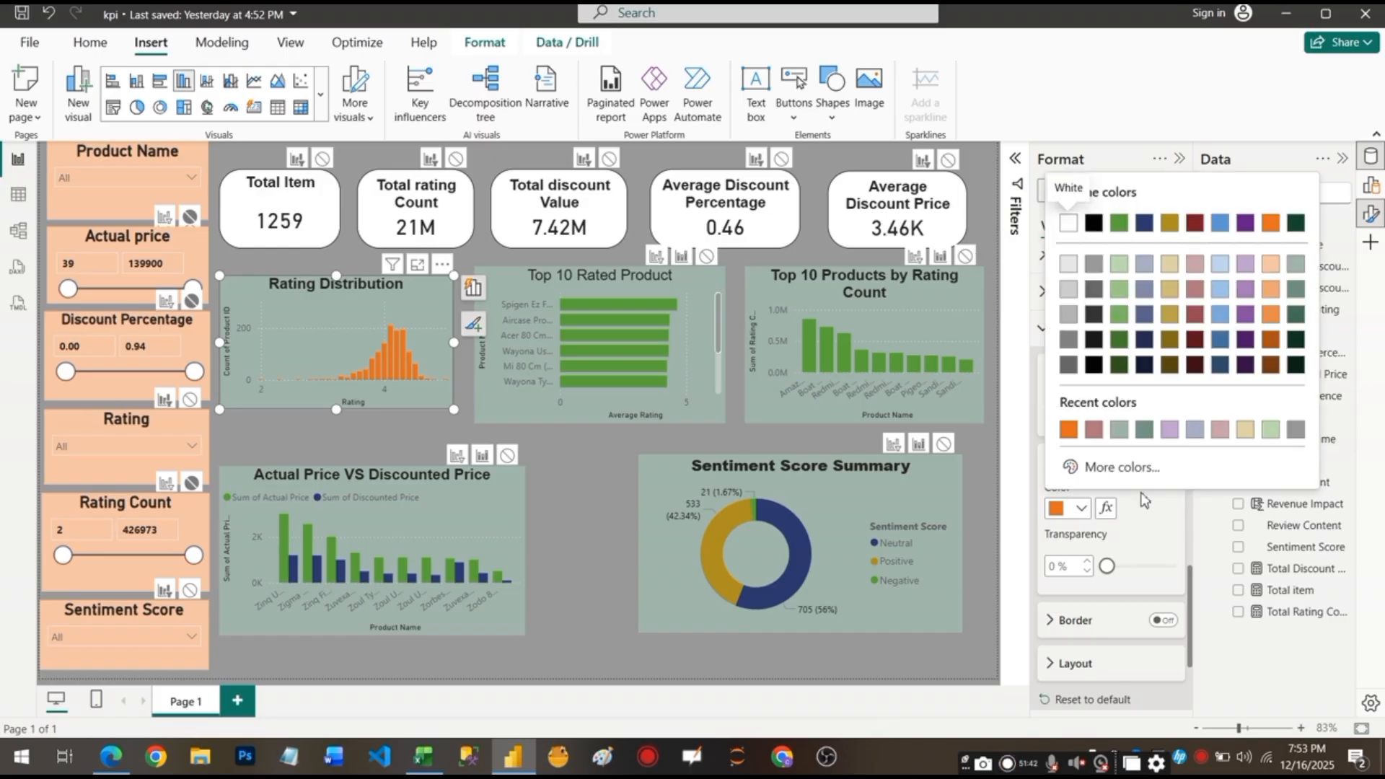
left_click(1245, 340)
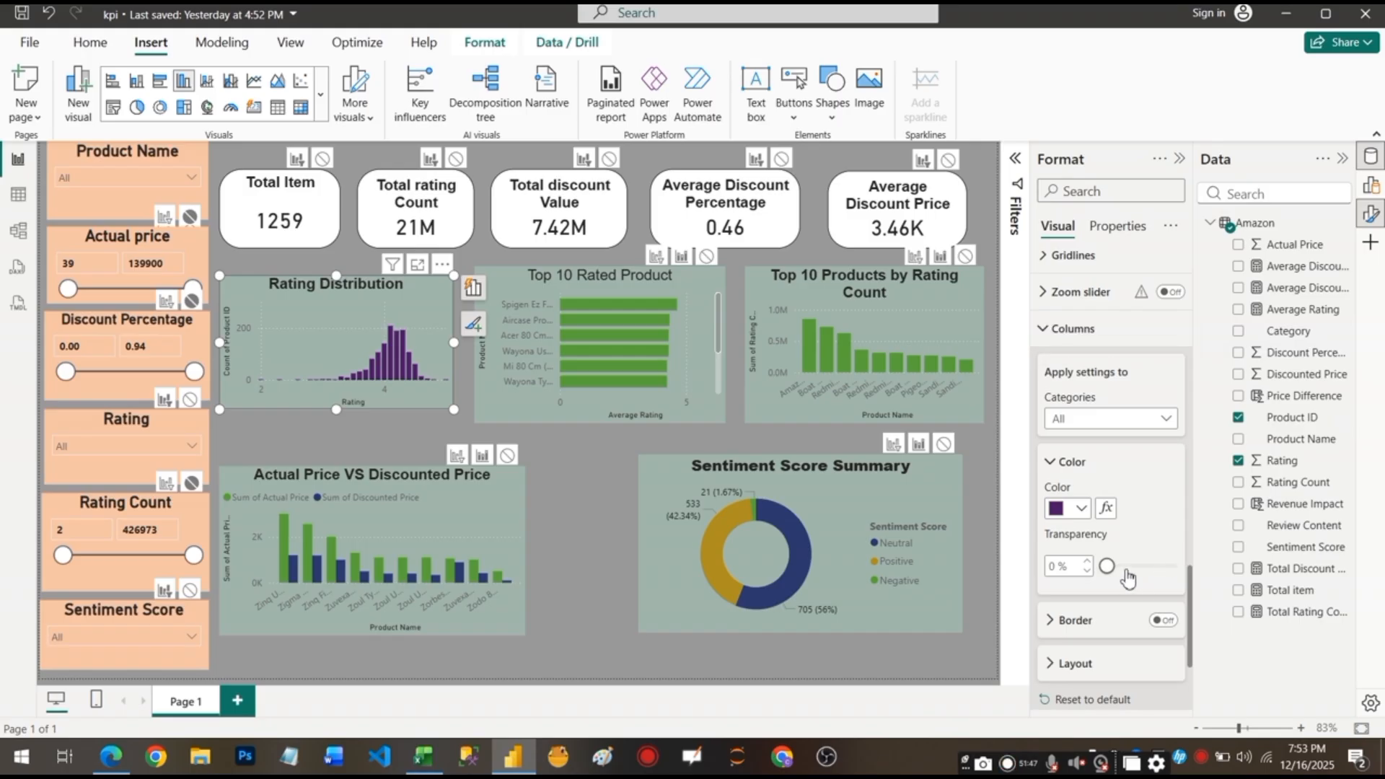
Set the bars of the Top 10 Rated Product and Top 10 Products by Rating Count charts to the theme purple.
left_click(613, 403)
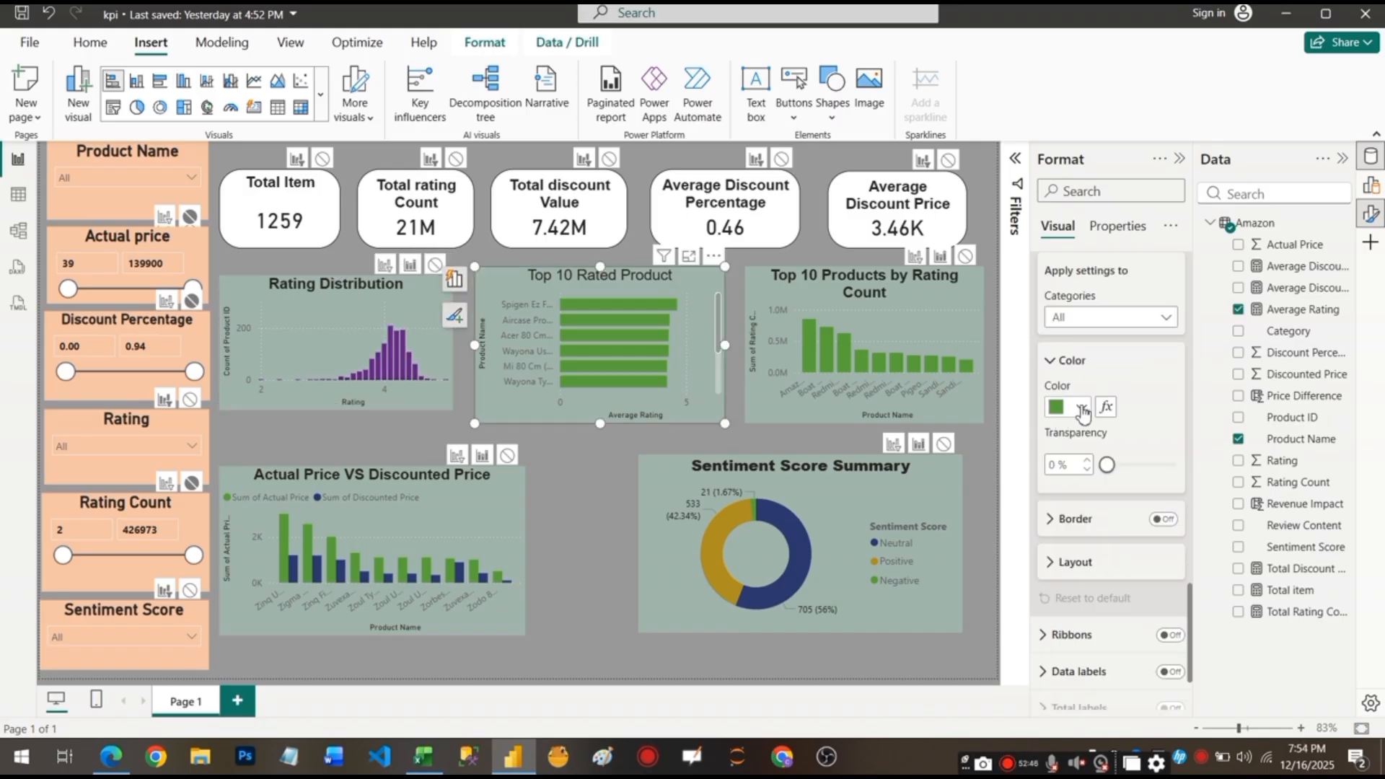
left_click(1081, 407)
left_click(1252, 123)
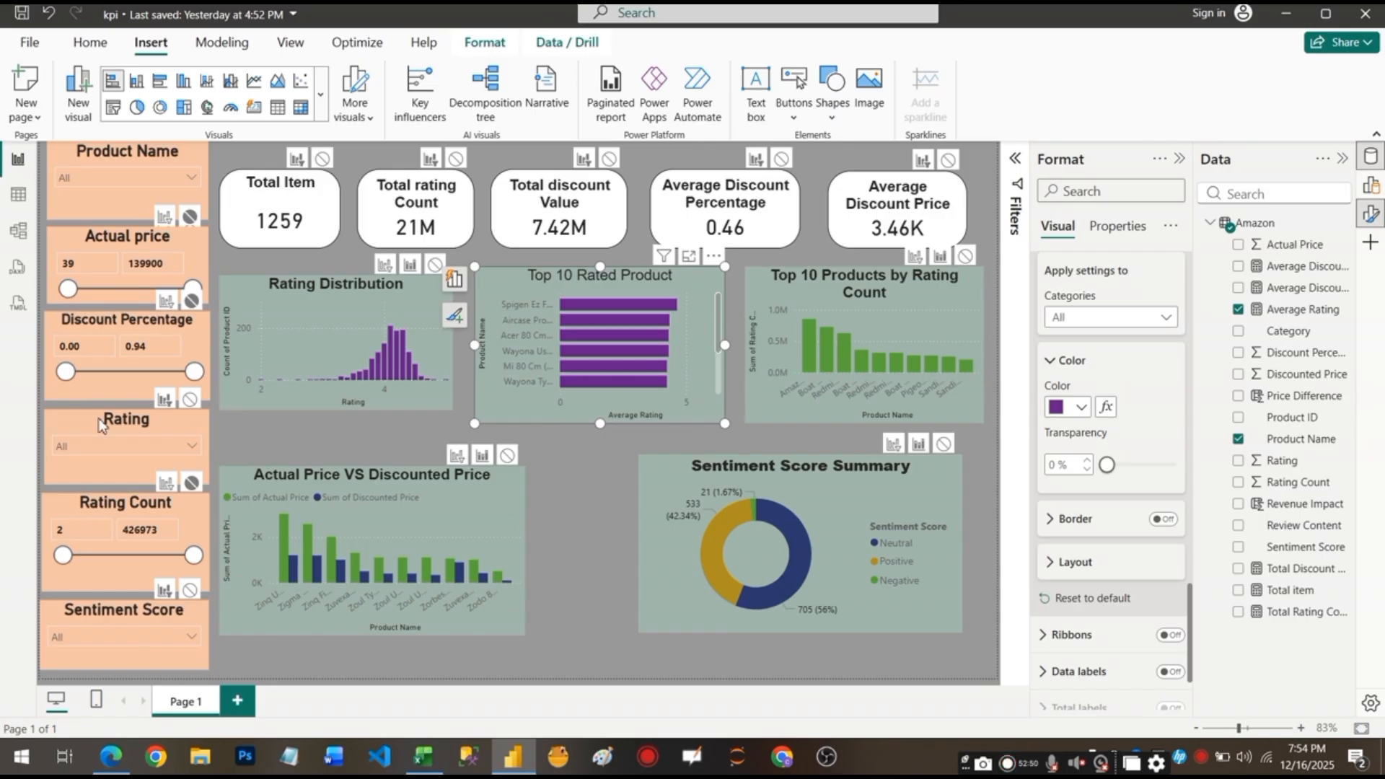
left_click(882, 328)
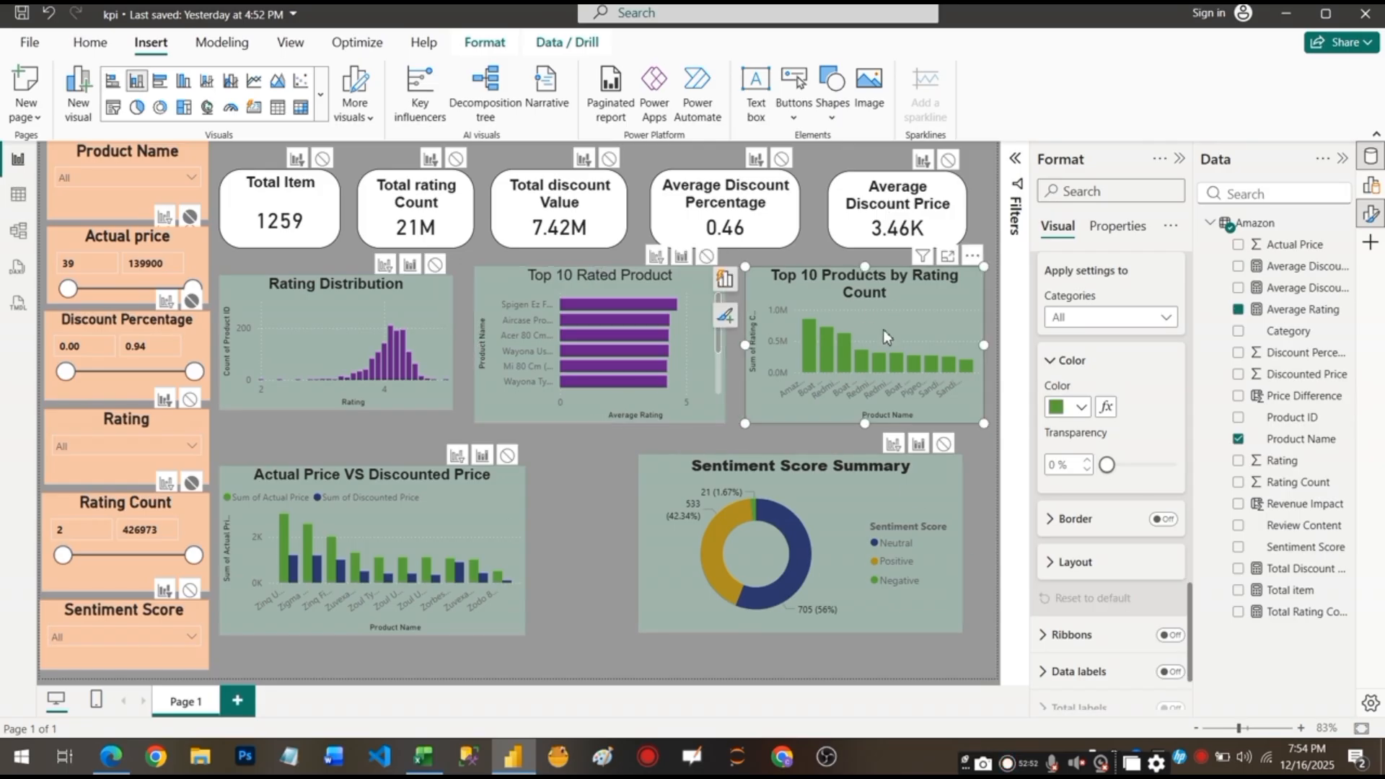
left_click(1080, 407)
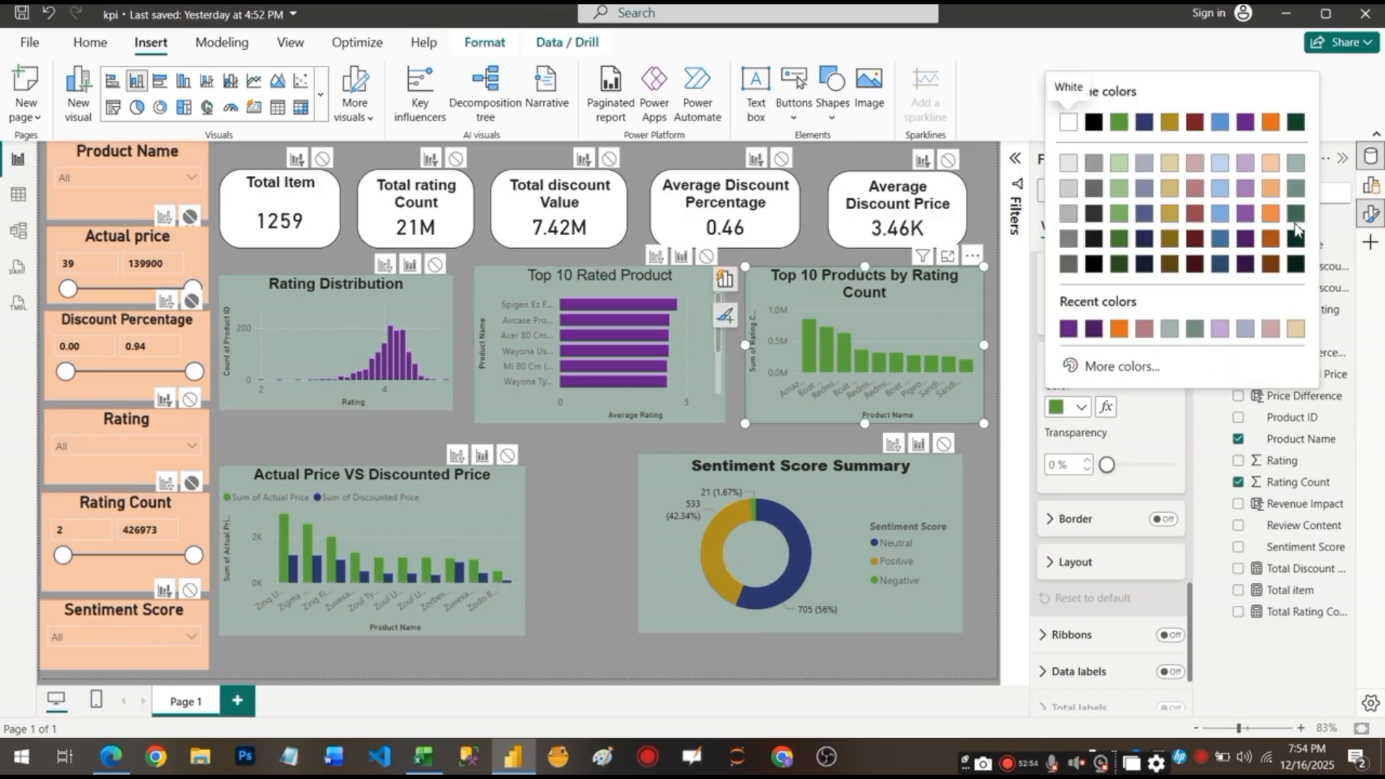
left_click(1245, 123)
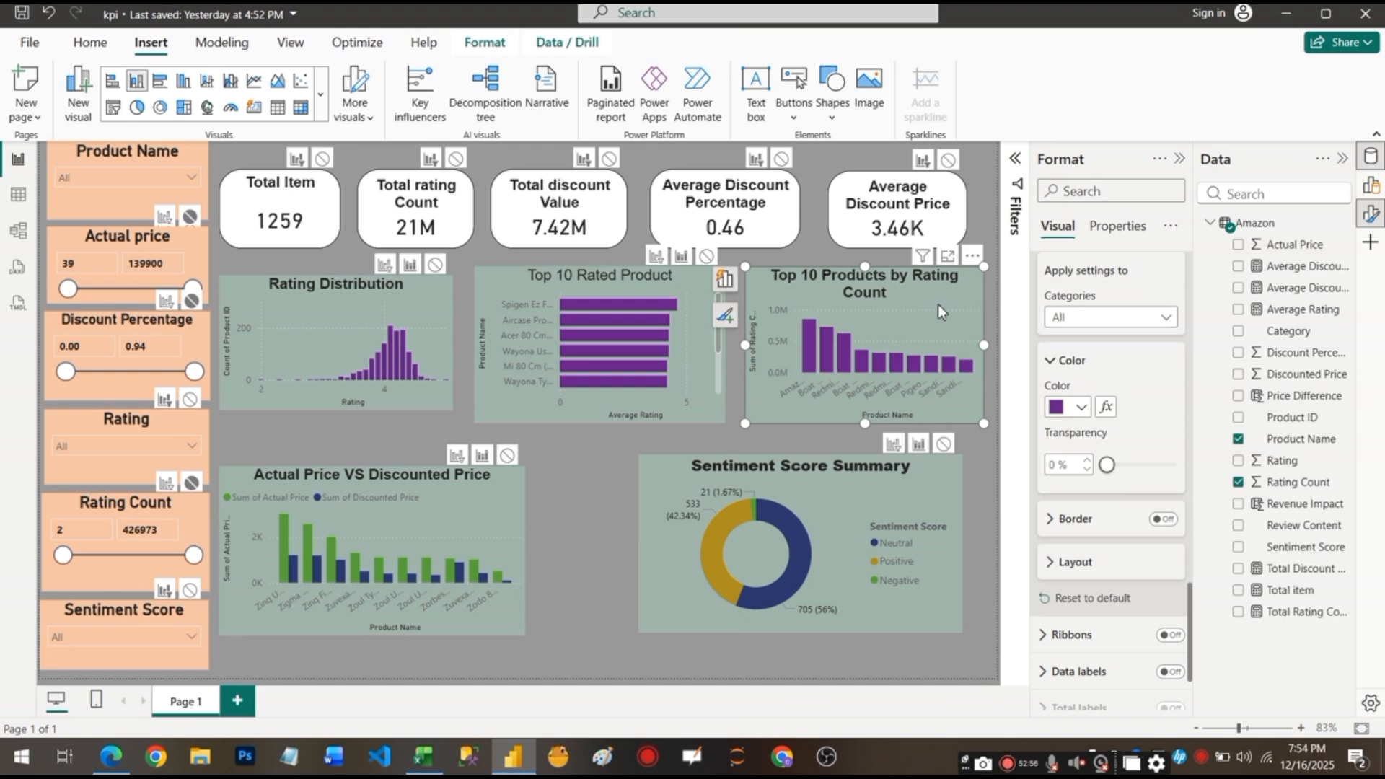
Color the Actual Price VS Discounted Price columns theme purple for Sum of Actual Price and dark orange for Sum of Discounted Price.
left_click(439, 525)
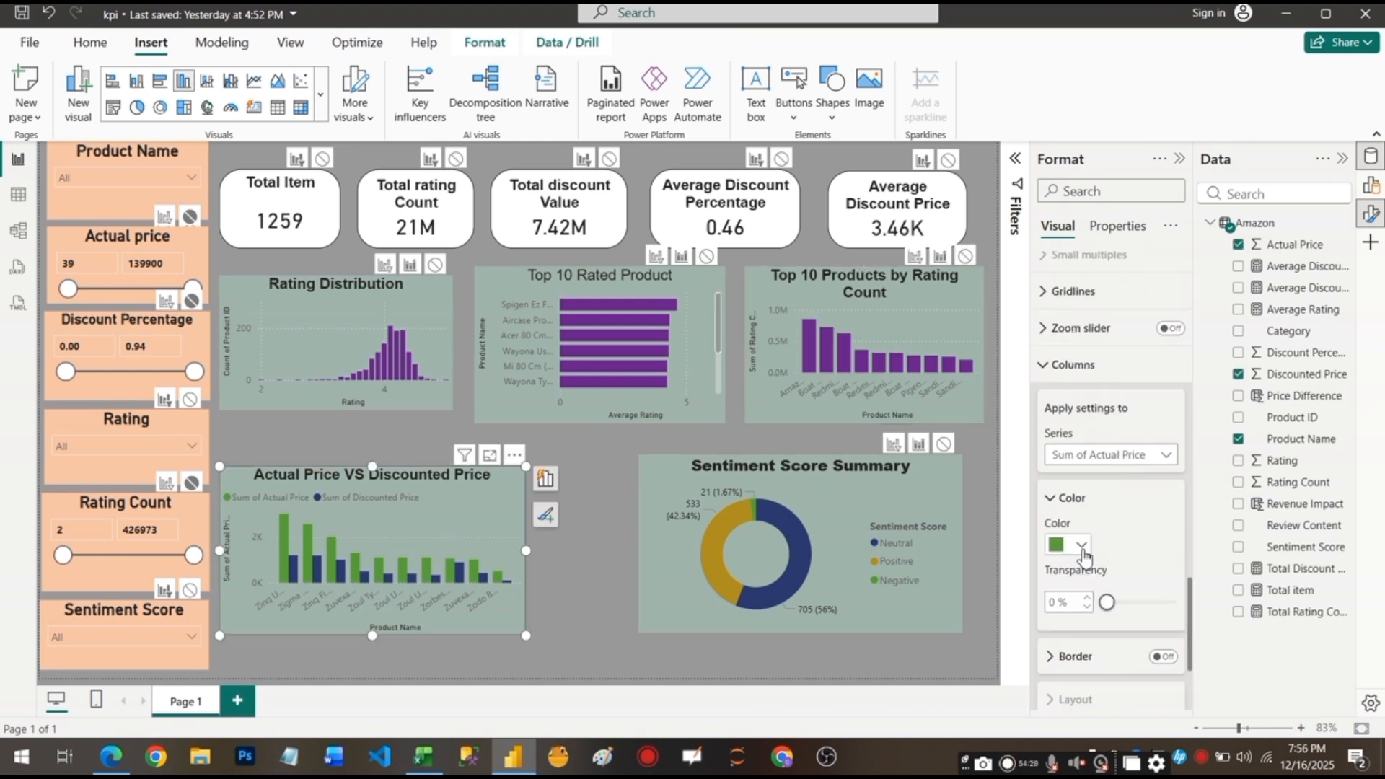
left_click(1080, 545)
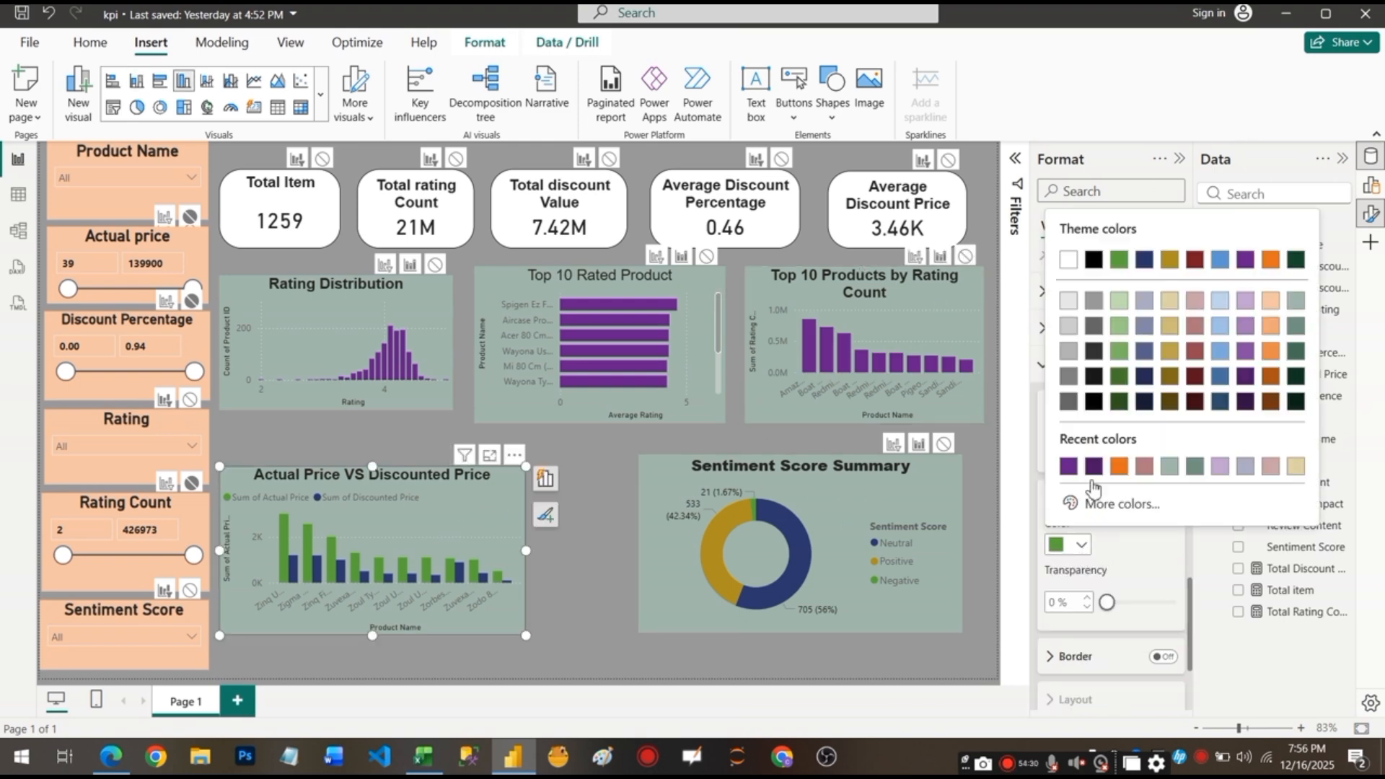
left_click(1246, 261)
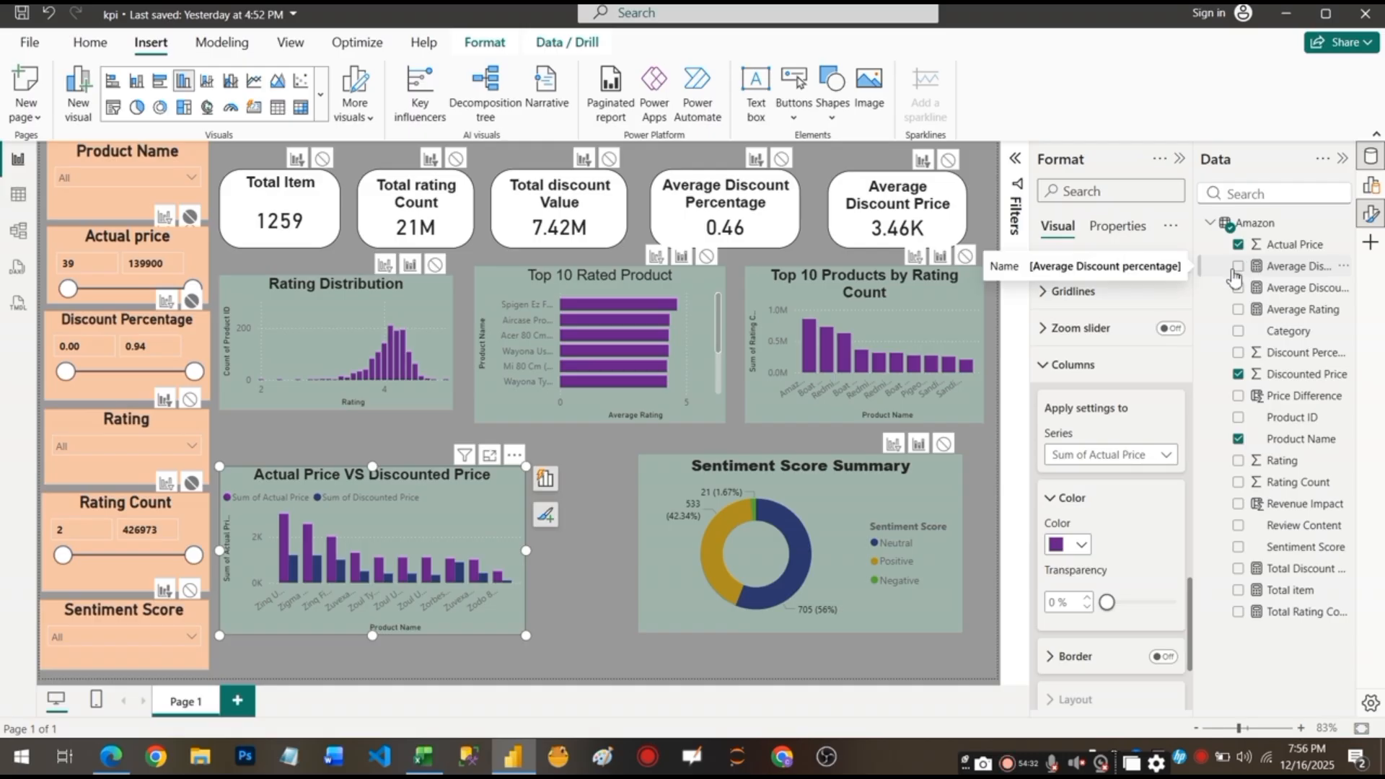
left_click(1099, 455)
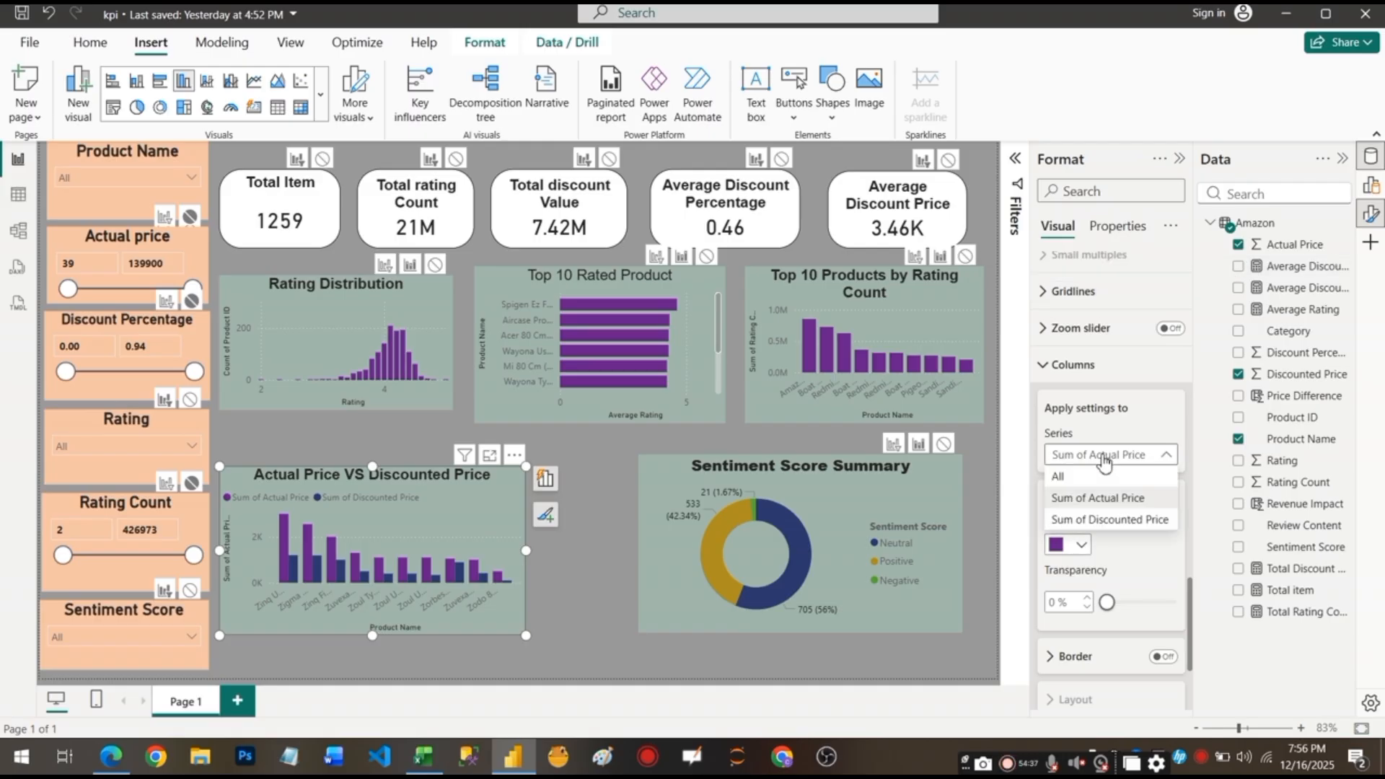
left_click(1093, 521)
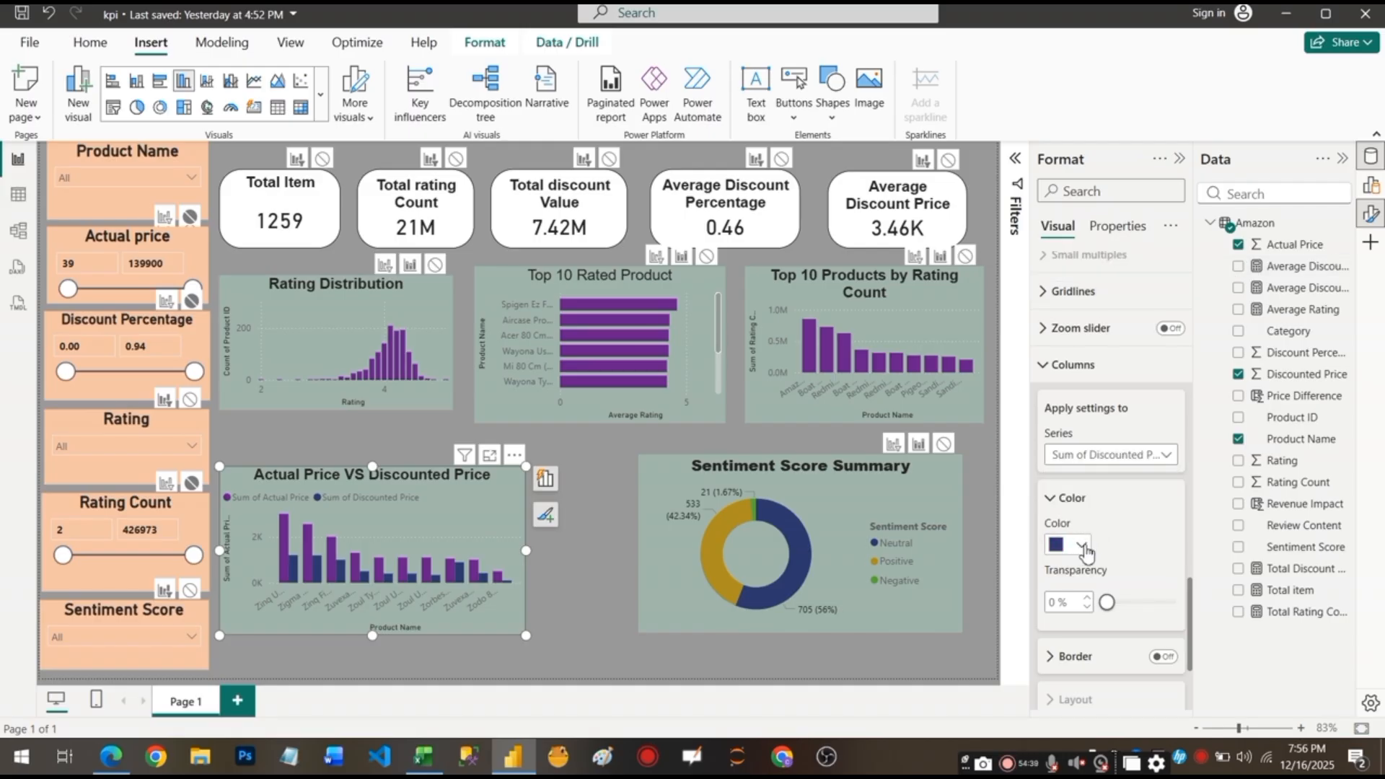
left_click(1080, 544)
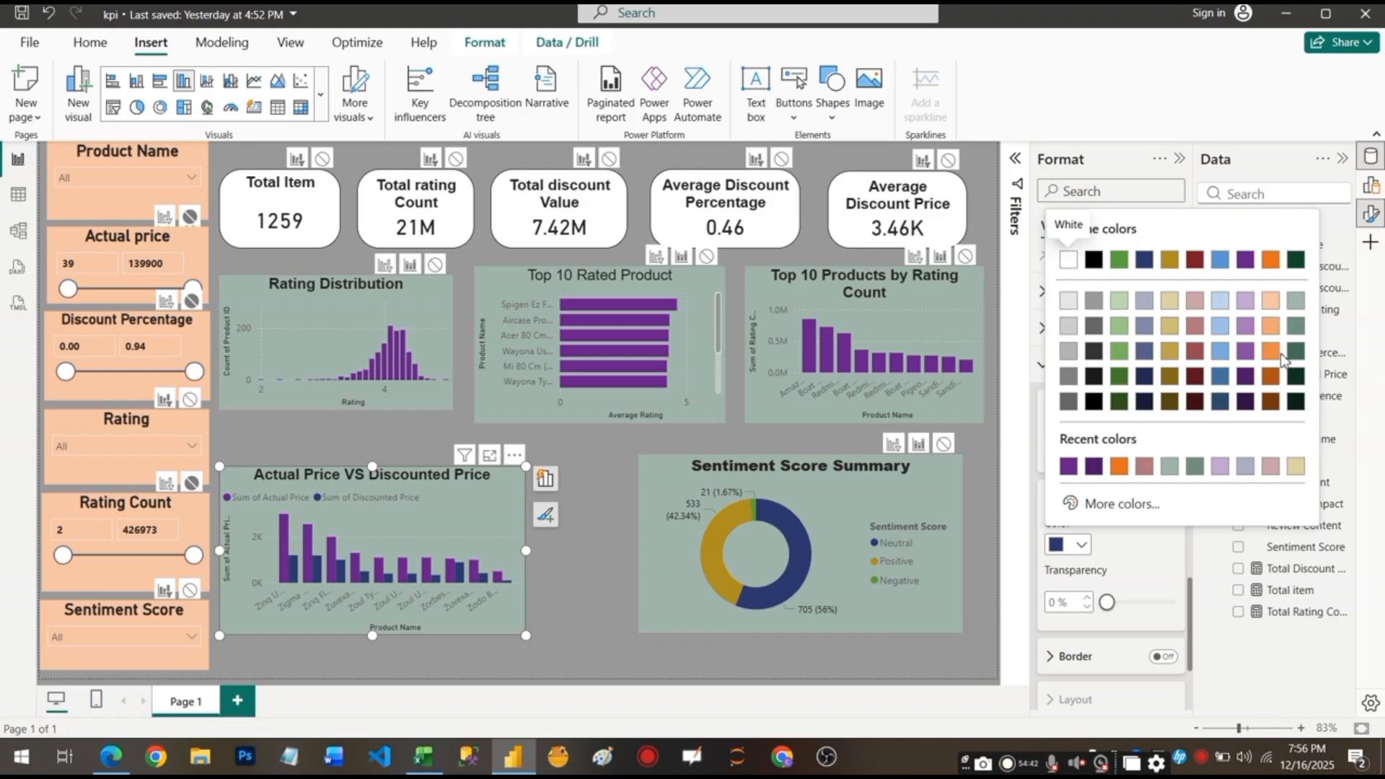
left_click(1272, 387)
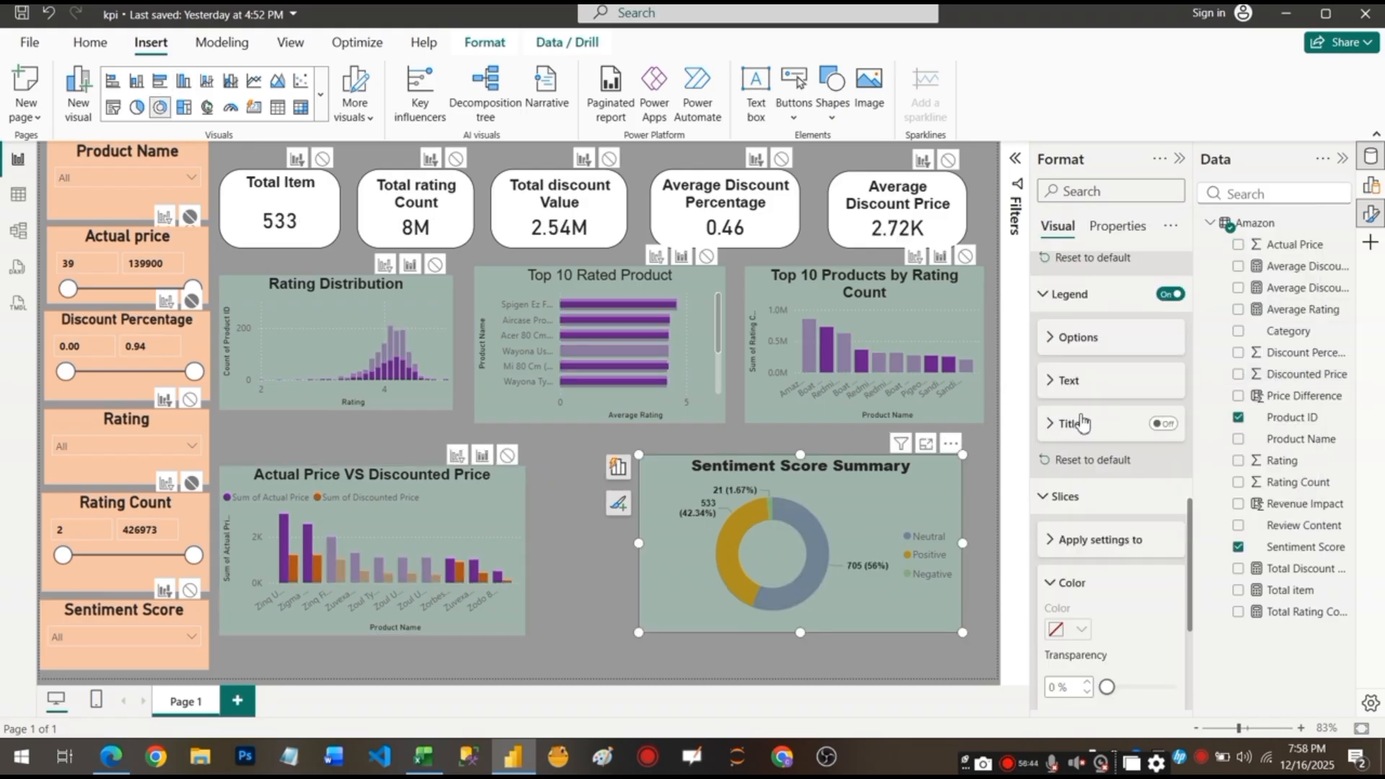
Format the Sentiment Score Summary legend text as black, bold Arial size 12.
left_click(1063, 382)
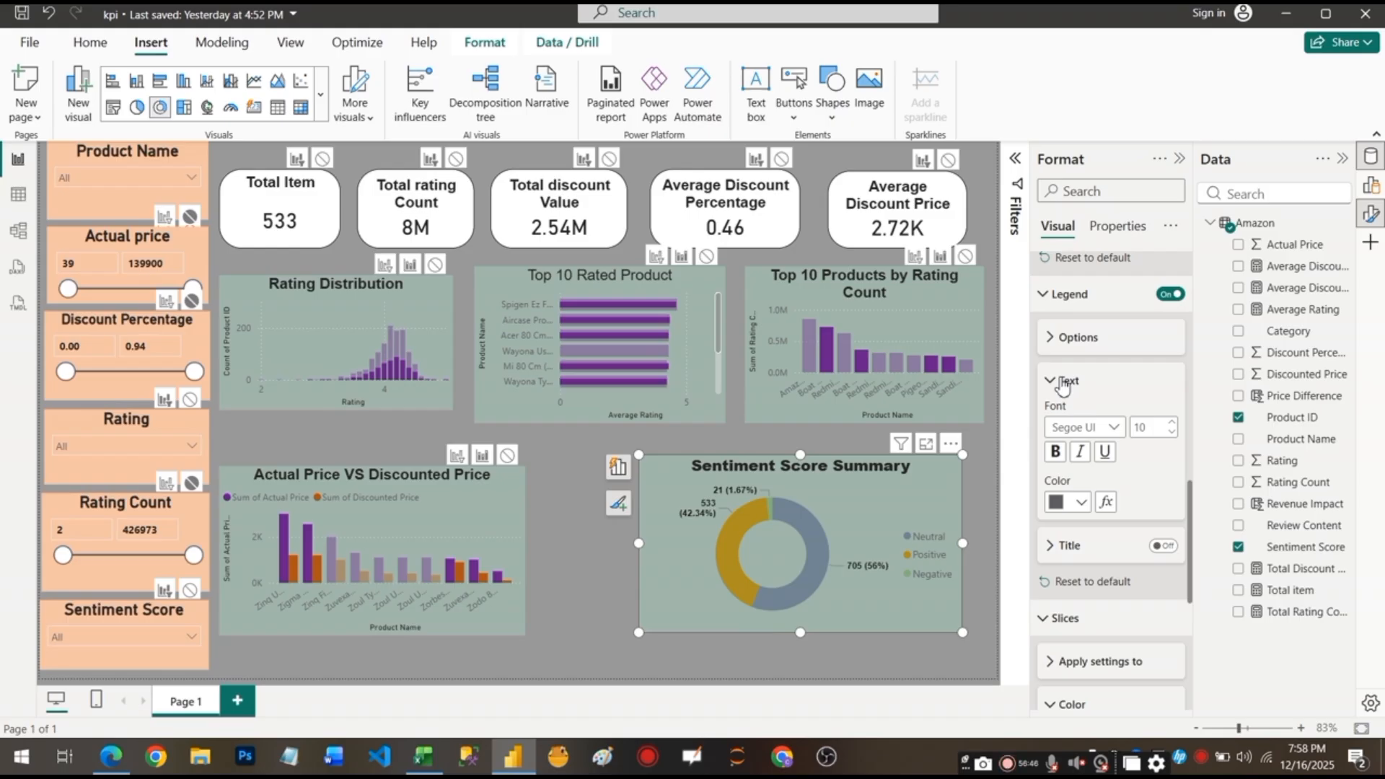
left_click(1081, 502)
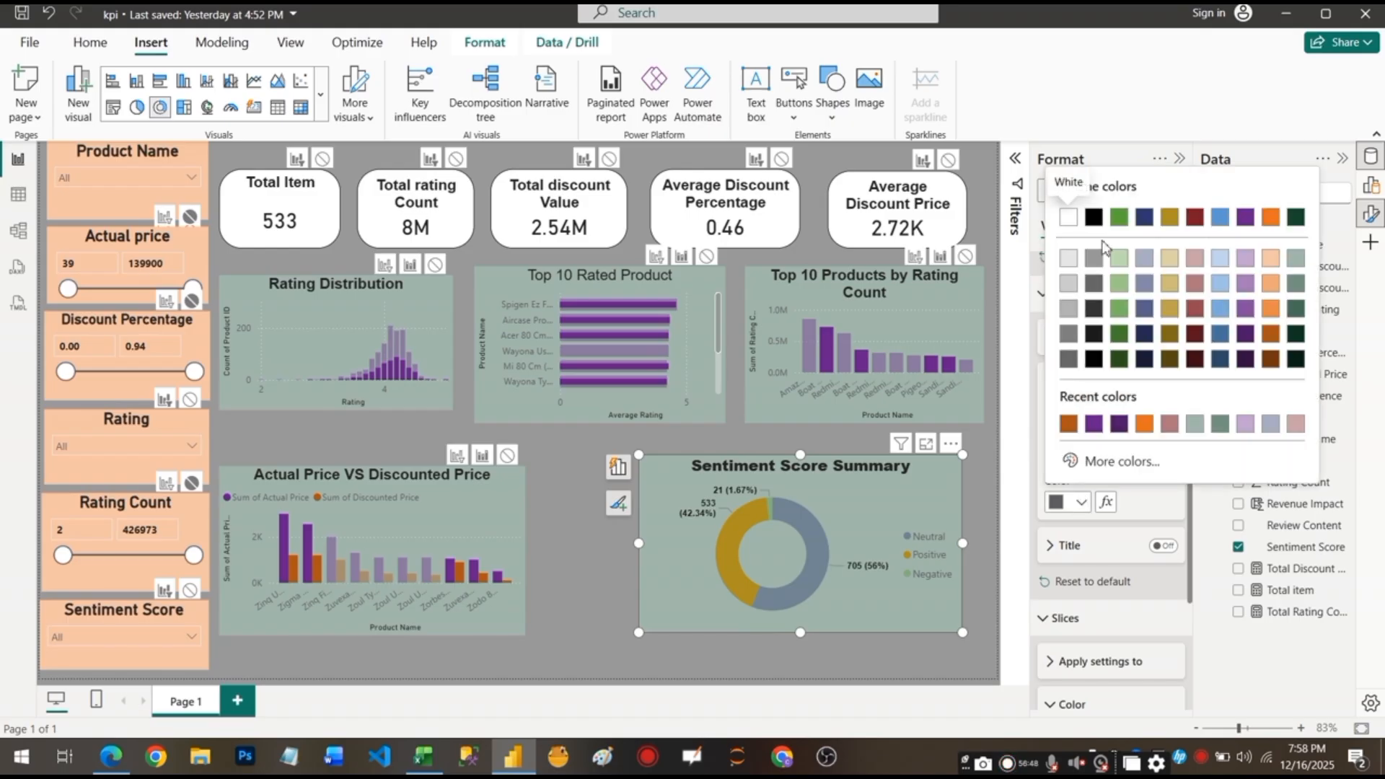
left_click(1093, 220)
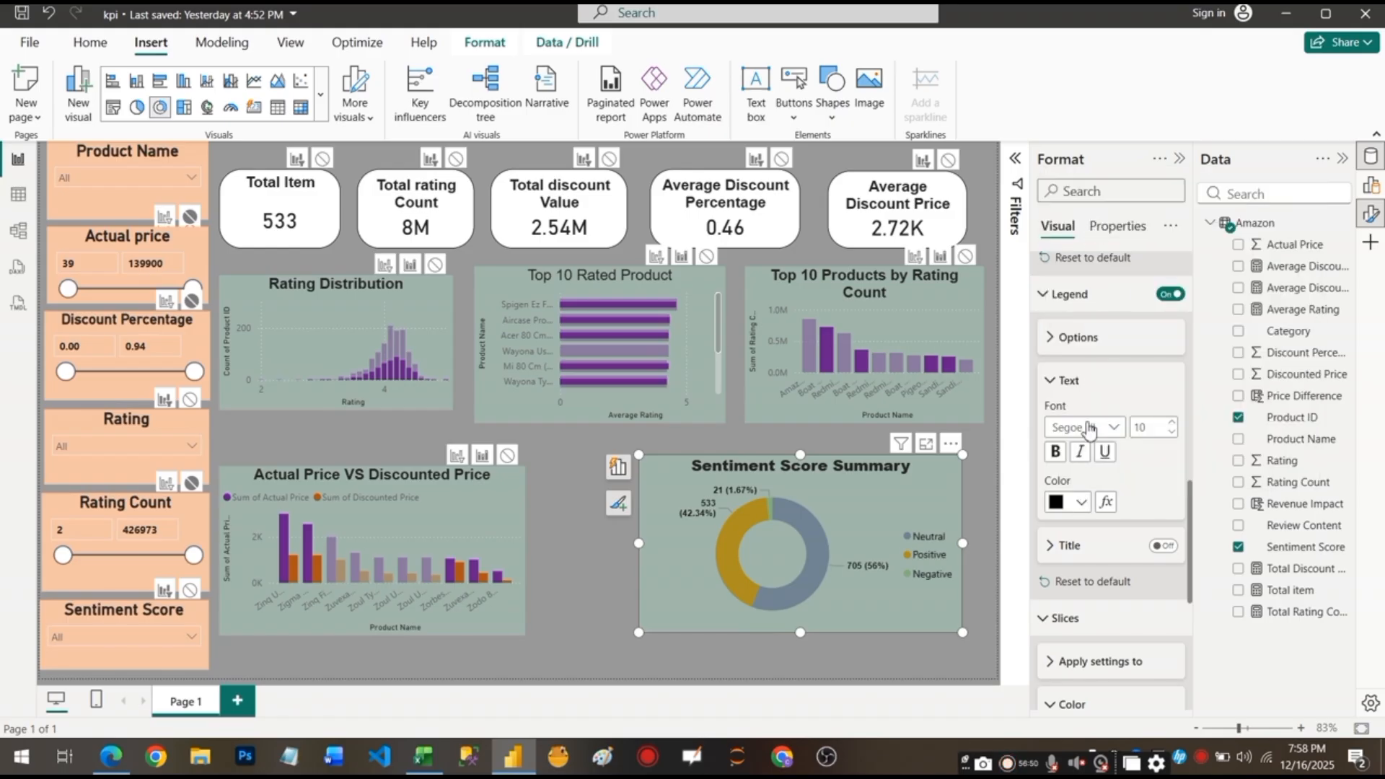
left_click(1055, 453)
left_click(1096, 429)
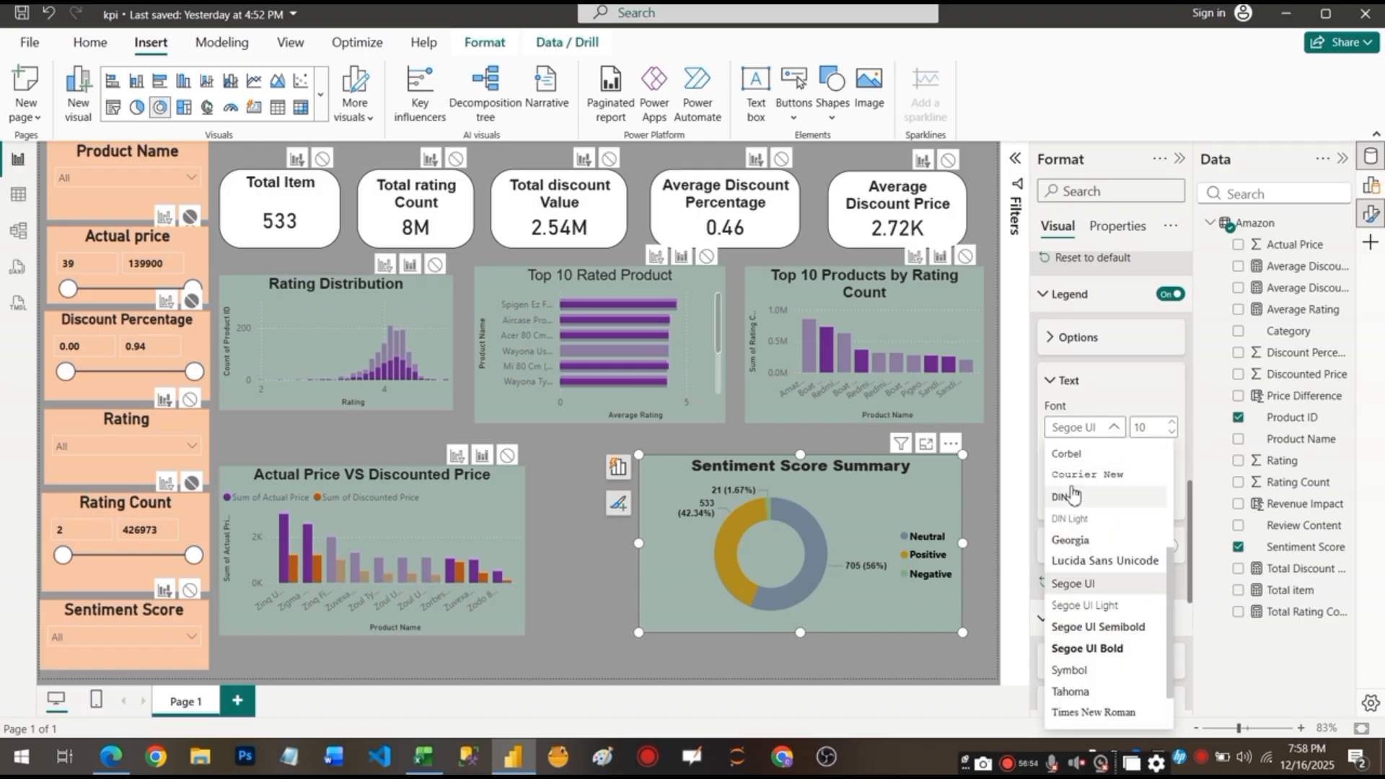
scroll(1072, 480, "up", 3)
left_click(1063, 448)
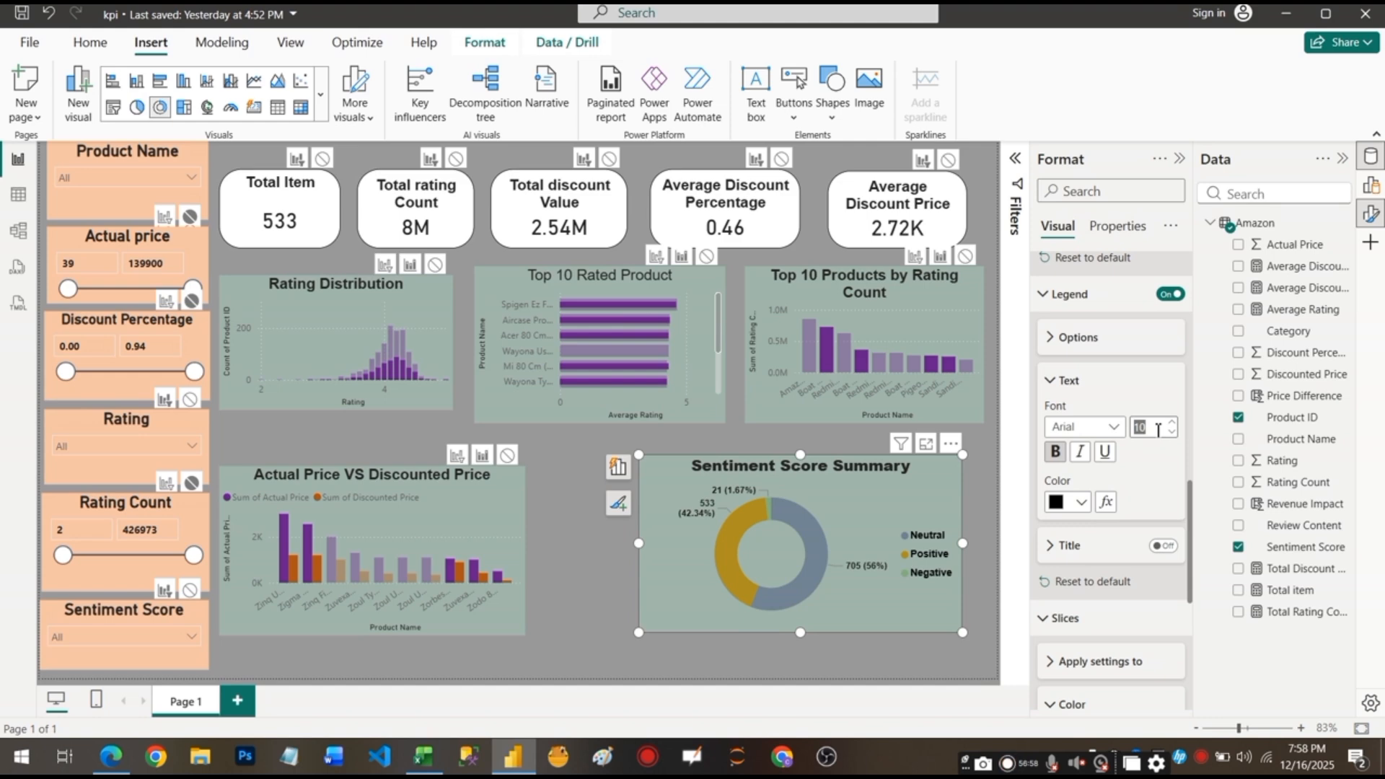
type("12")
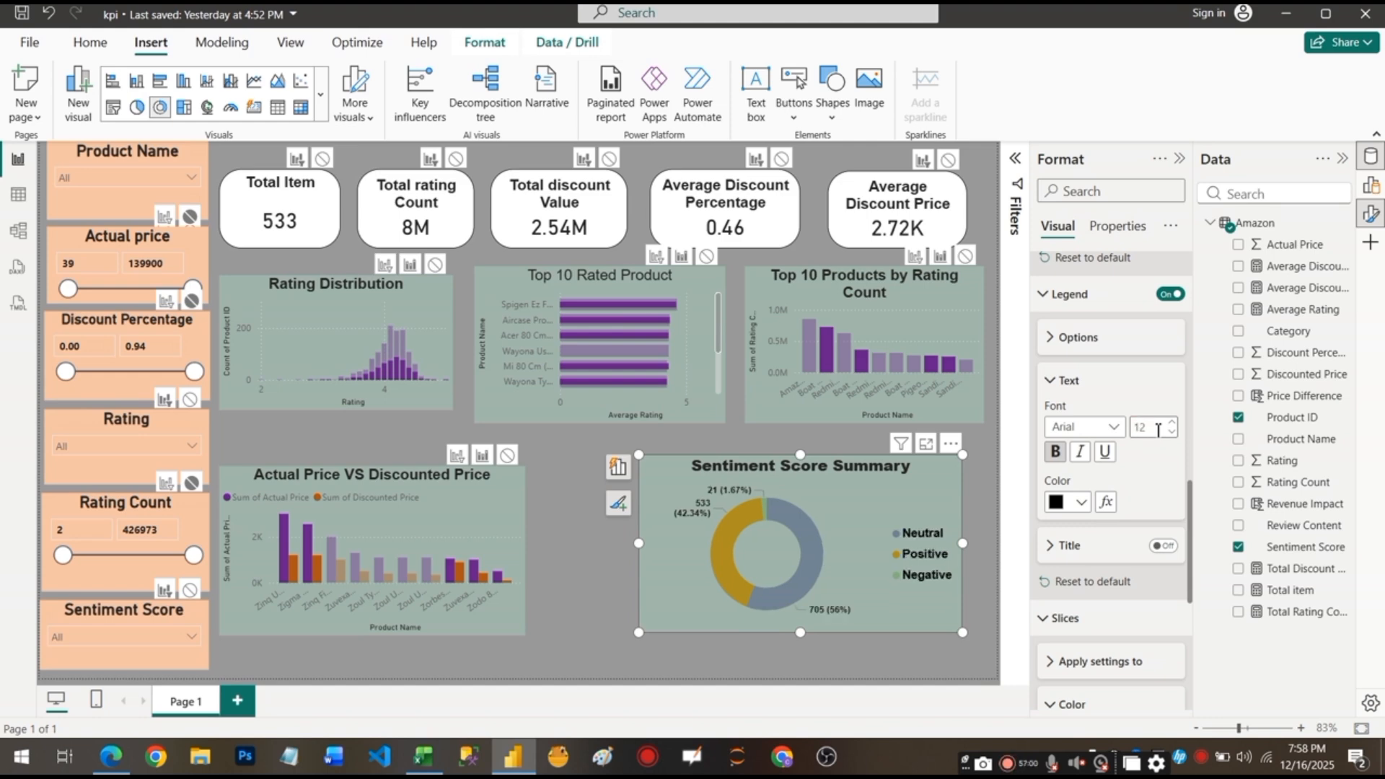
left_click(1050, 380)
left_click(1049, 380)
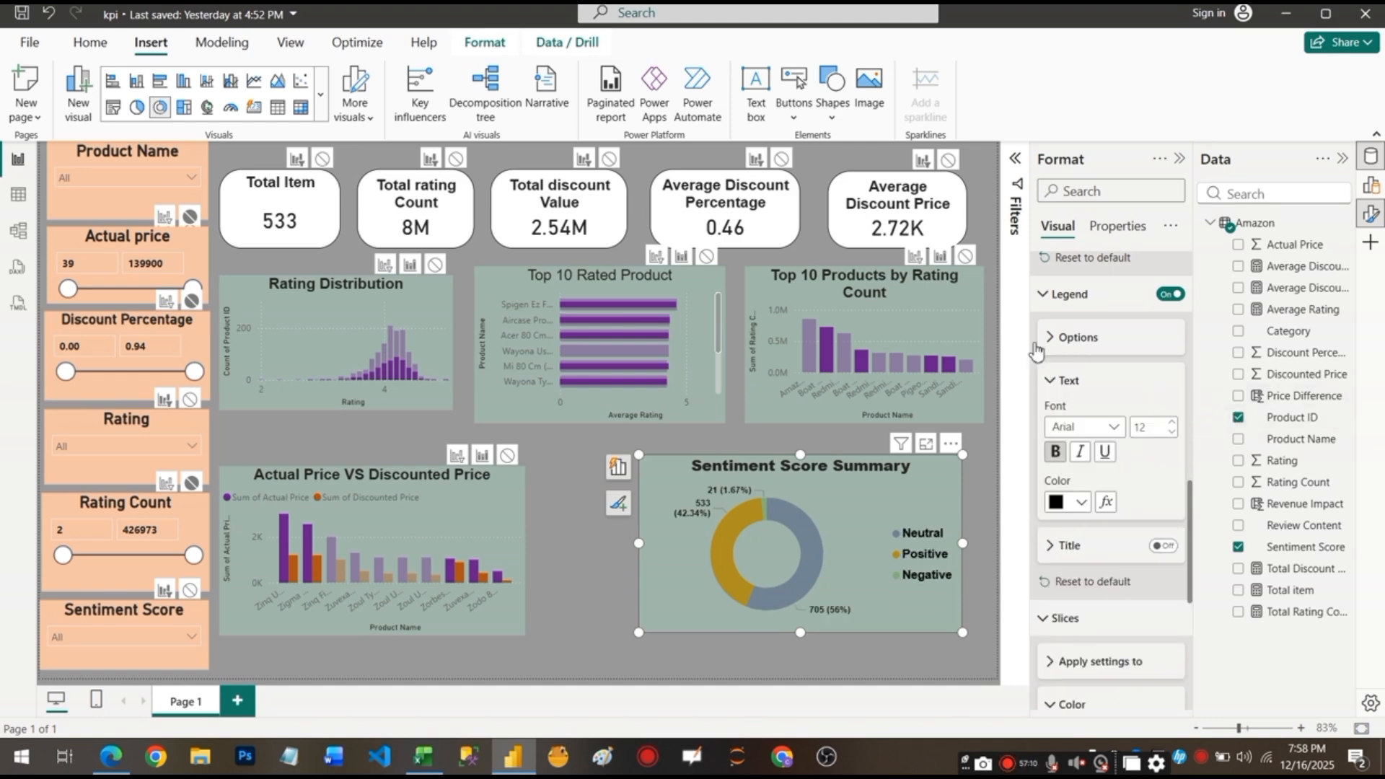
Format the X-axis values of the Actual Price VS Discounted Price chart as black, bold Arial.
left_click(452, 539)
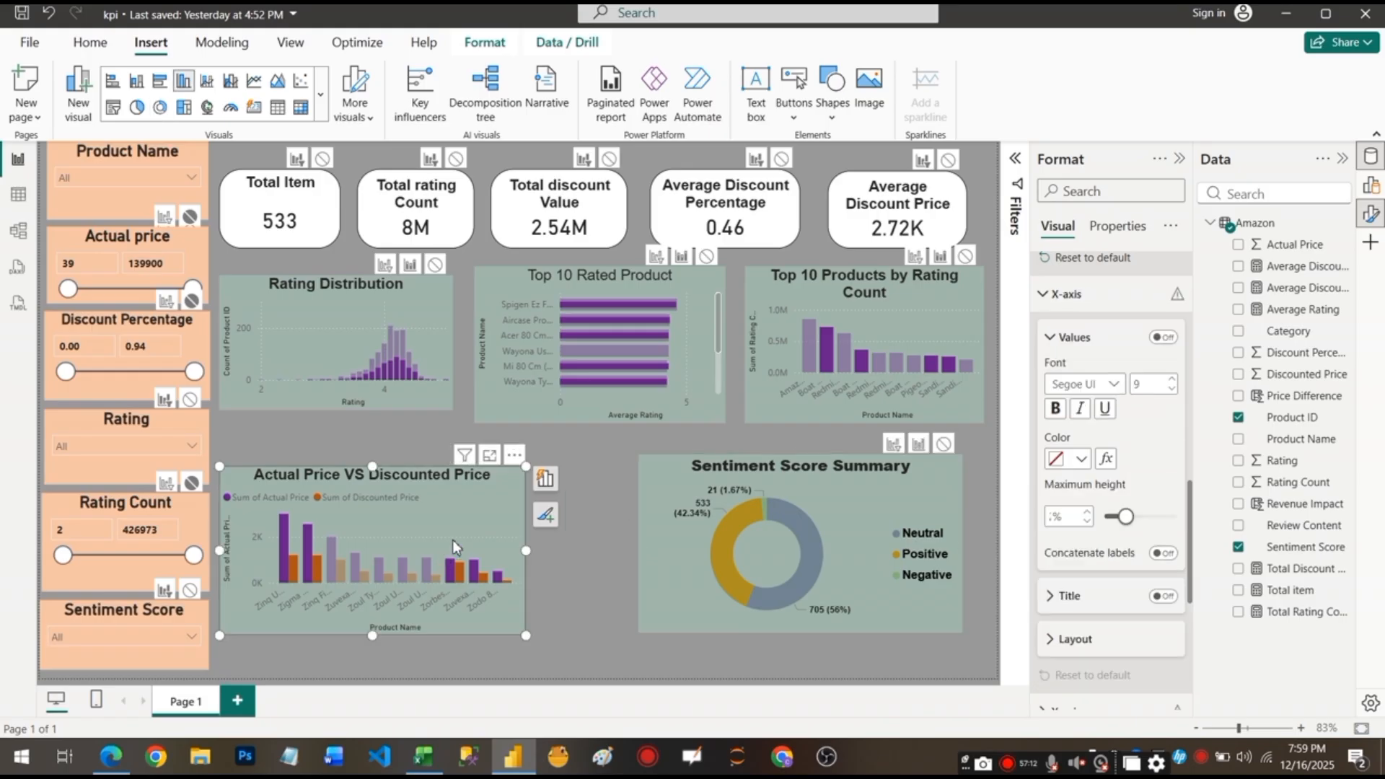
left_click(1080, 459)
left_click(1092, 177)
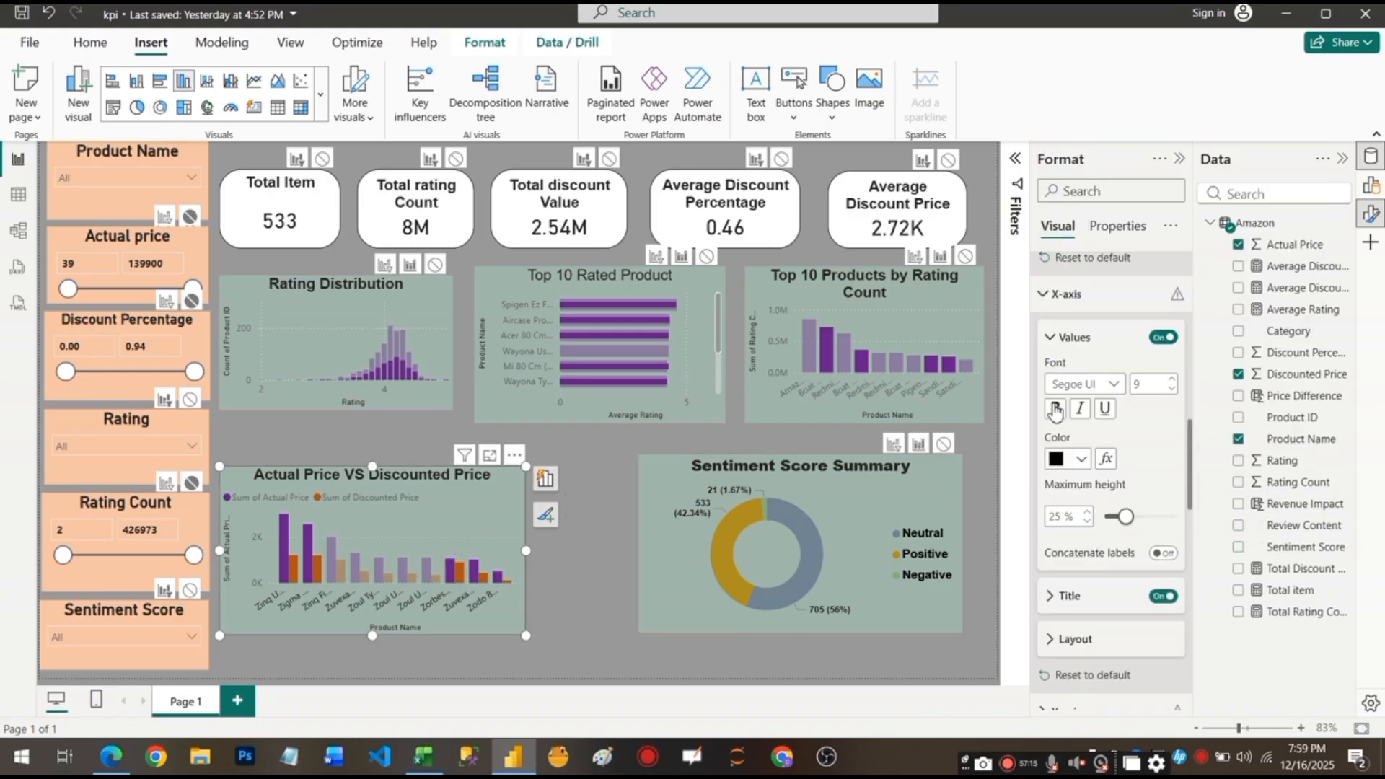
left_click(1056, 410)
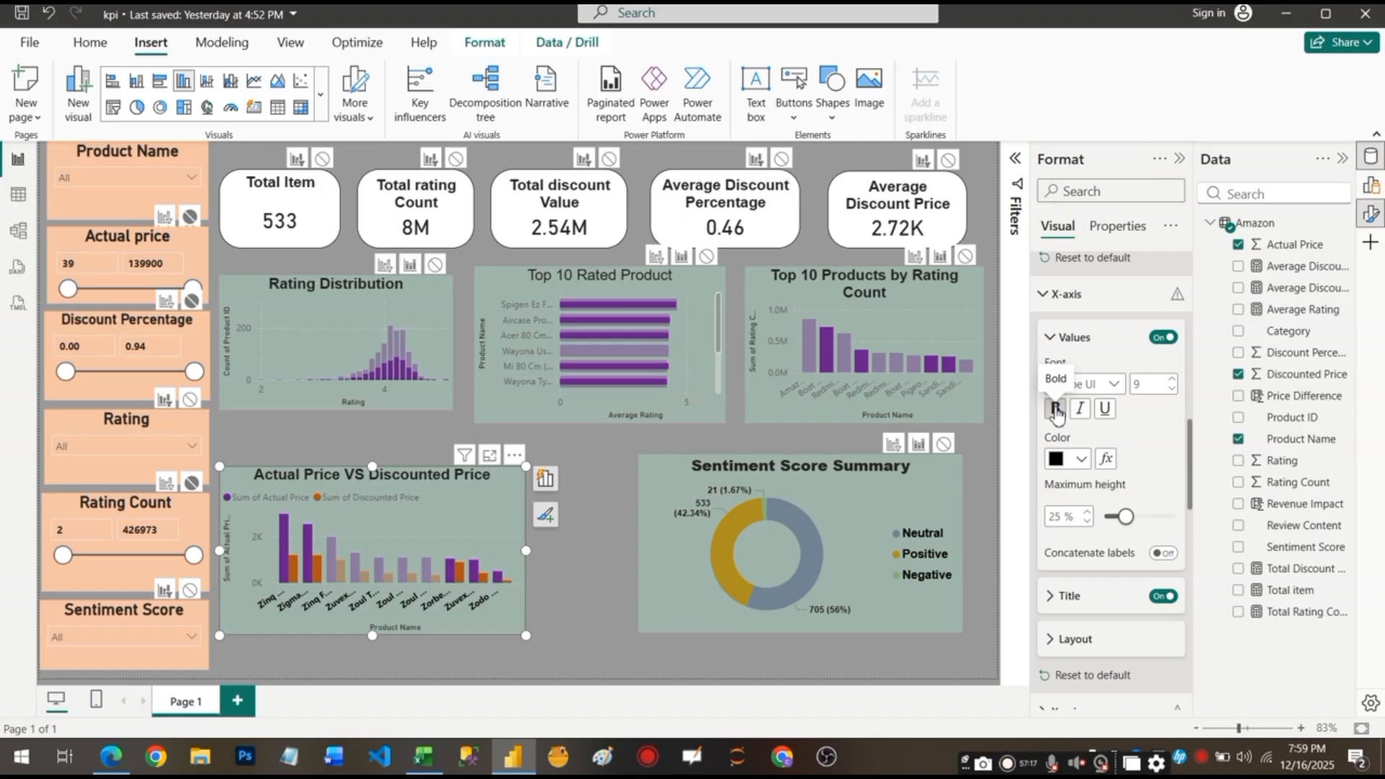
left_click(1113, 380)
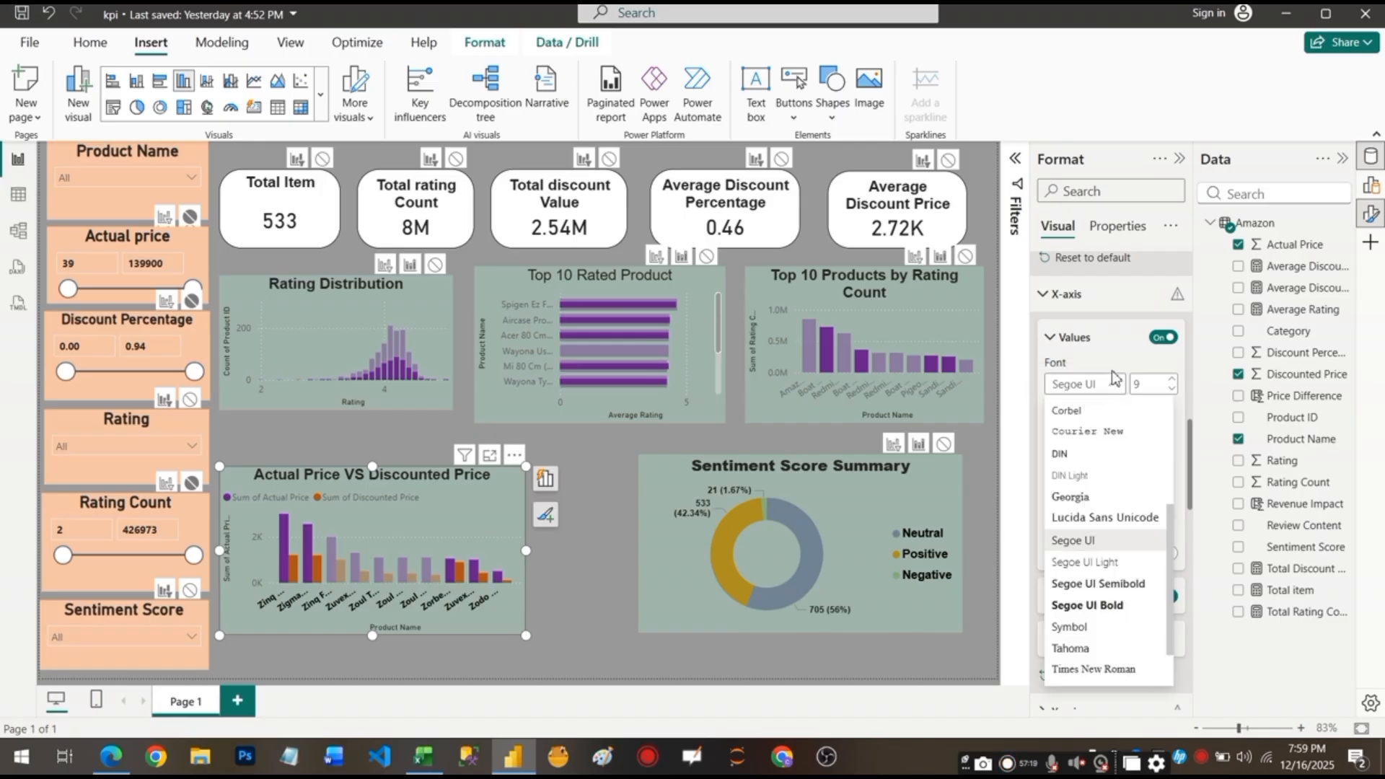
scroll(1086, 418, "up", 3)
left_click(1076, 408)
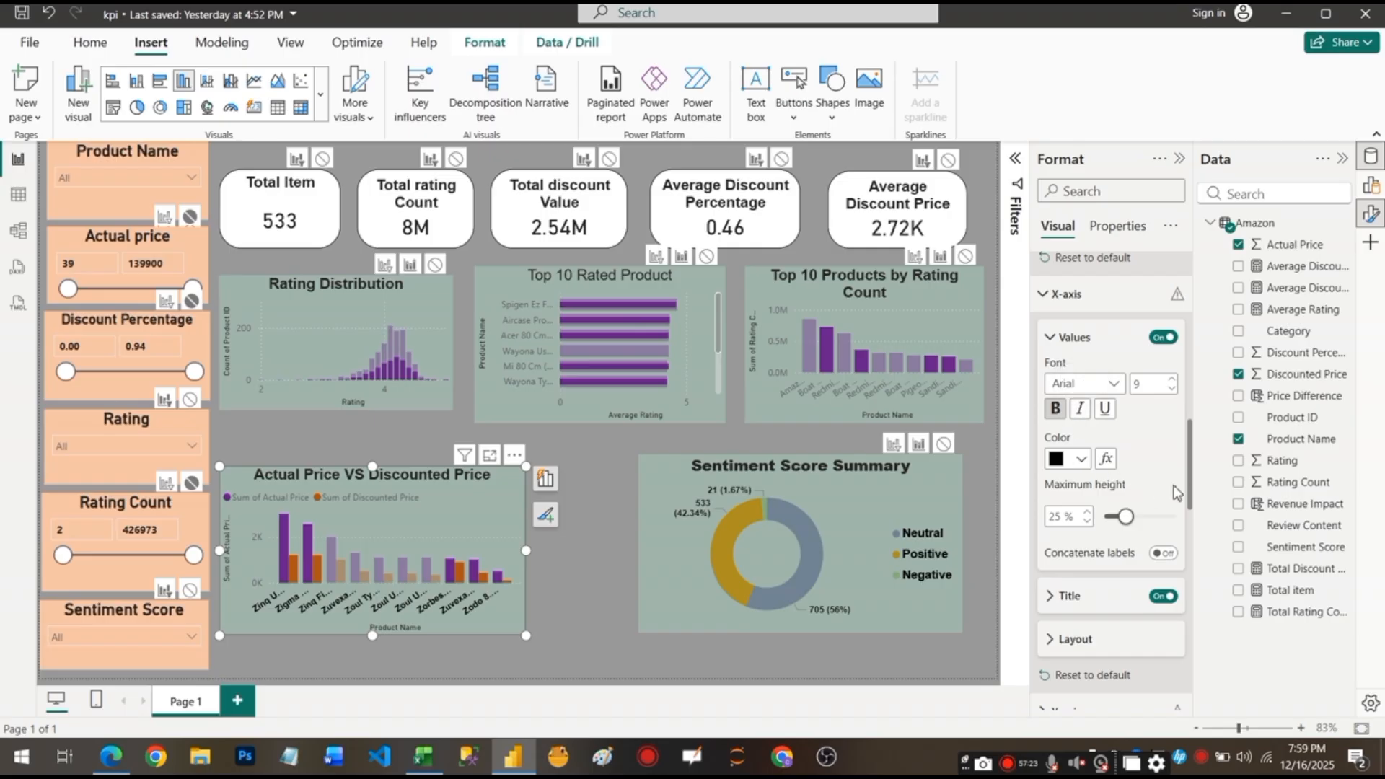
Set the legend text color of the Actual Price VS Discounted Price chart to black.
scroll(1161, 478, "down", 5)
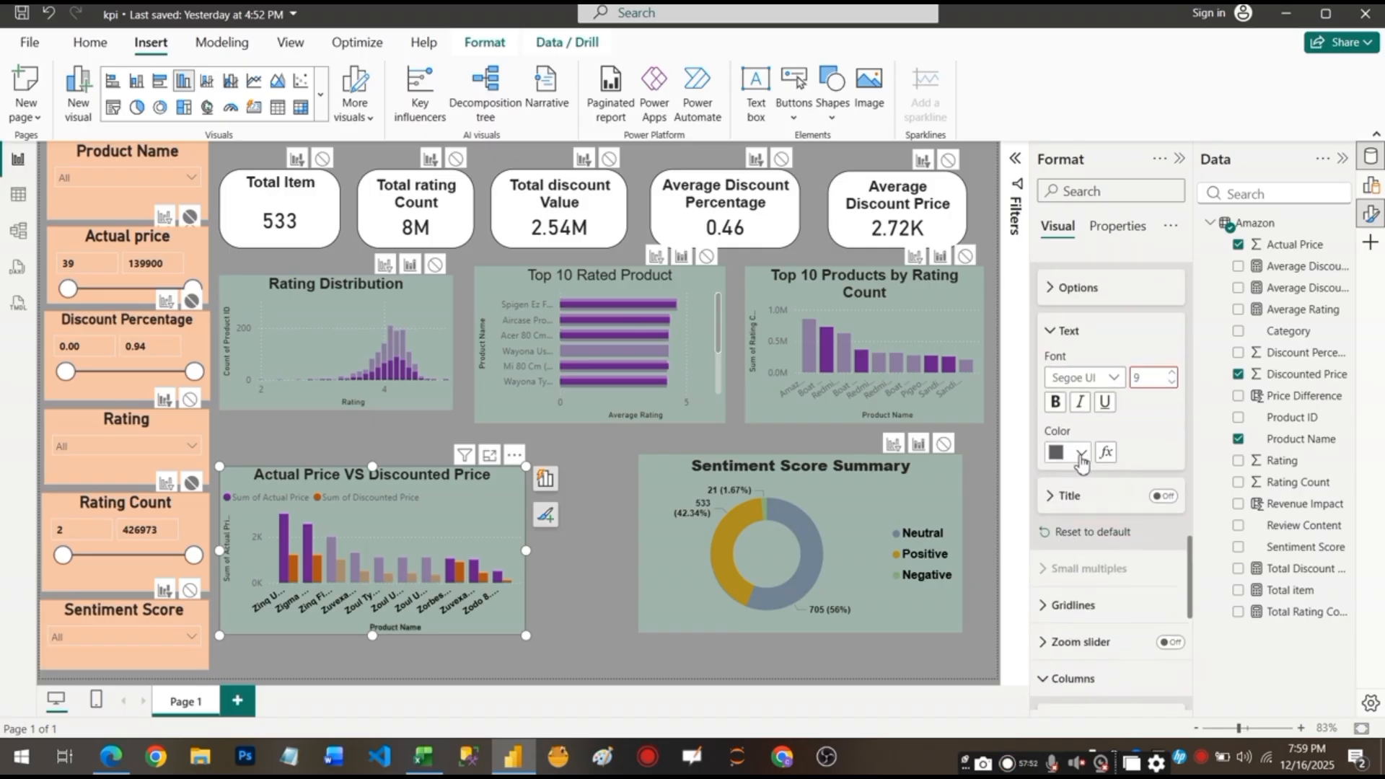
left_click(1081, 453)
left_click(1094, 168)
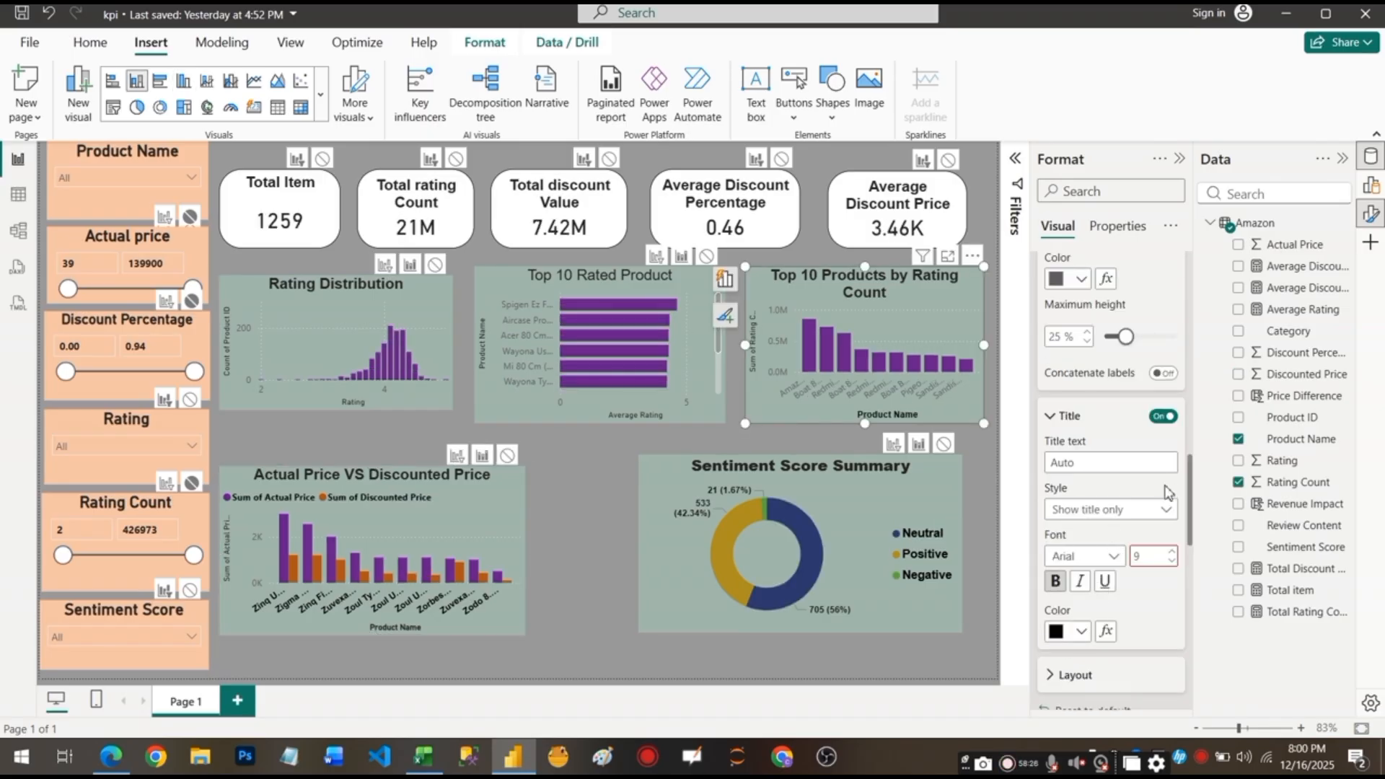
Format the X-axis values of the Top 10 Products by Rating Count chart as black, bold Arial.
scroll(1125, 447, "up", 3)
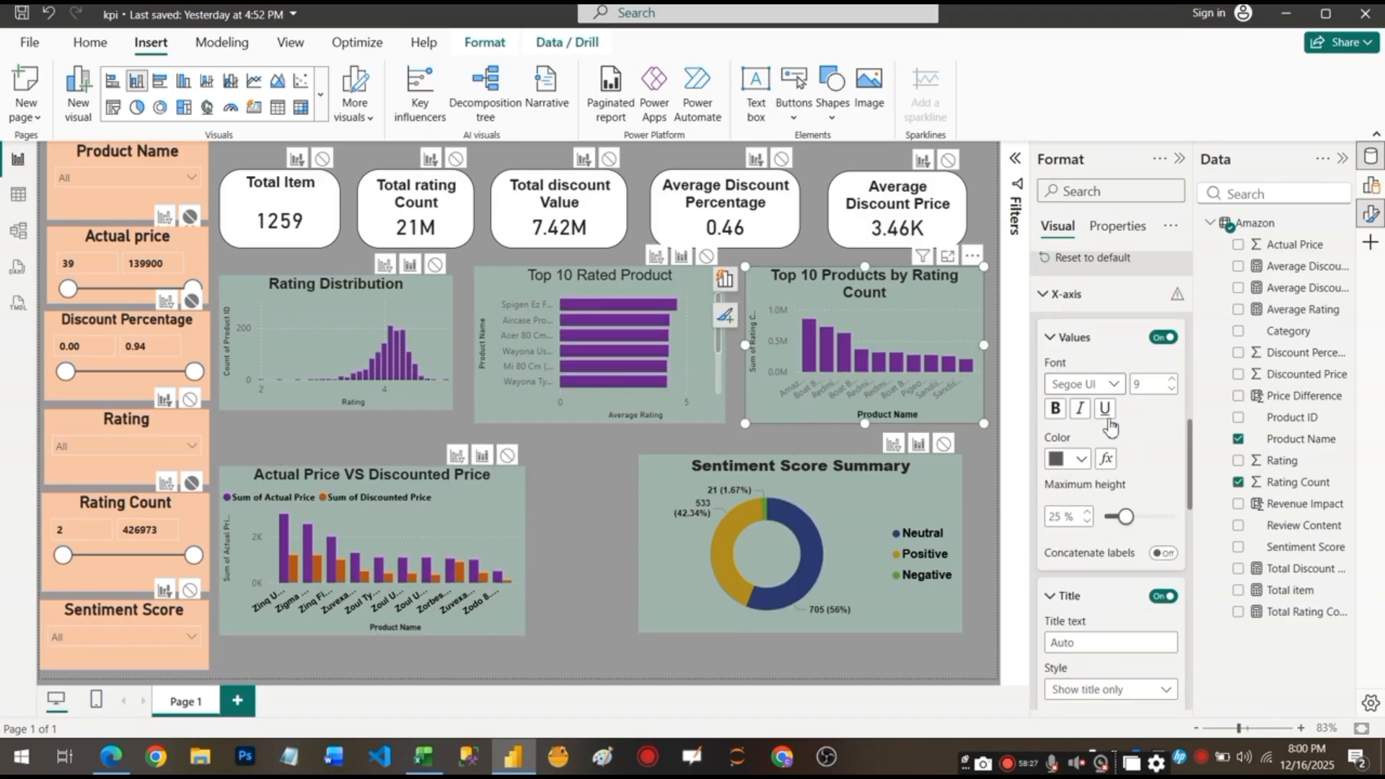
left_click(1081, 459)
left_click(1095, 176)
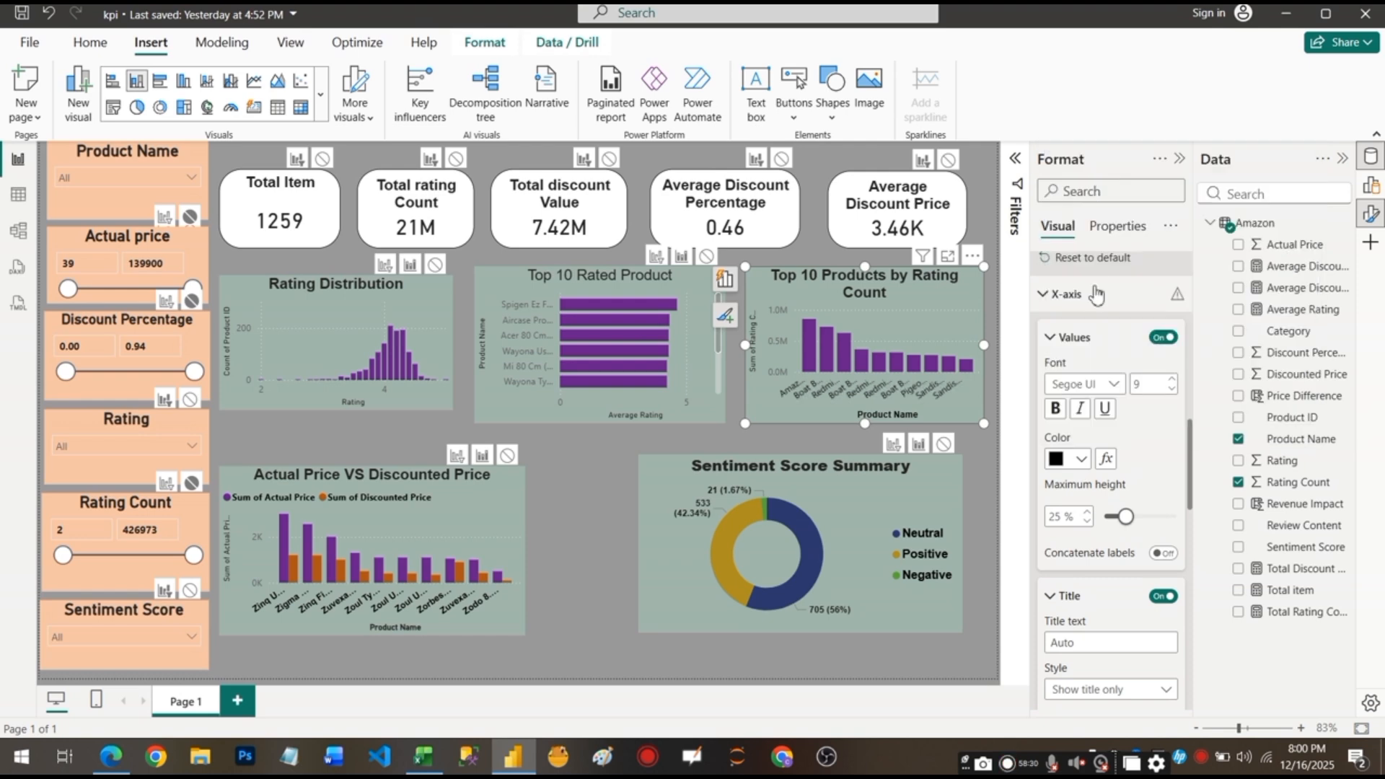
left_click(1056, 408)
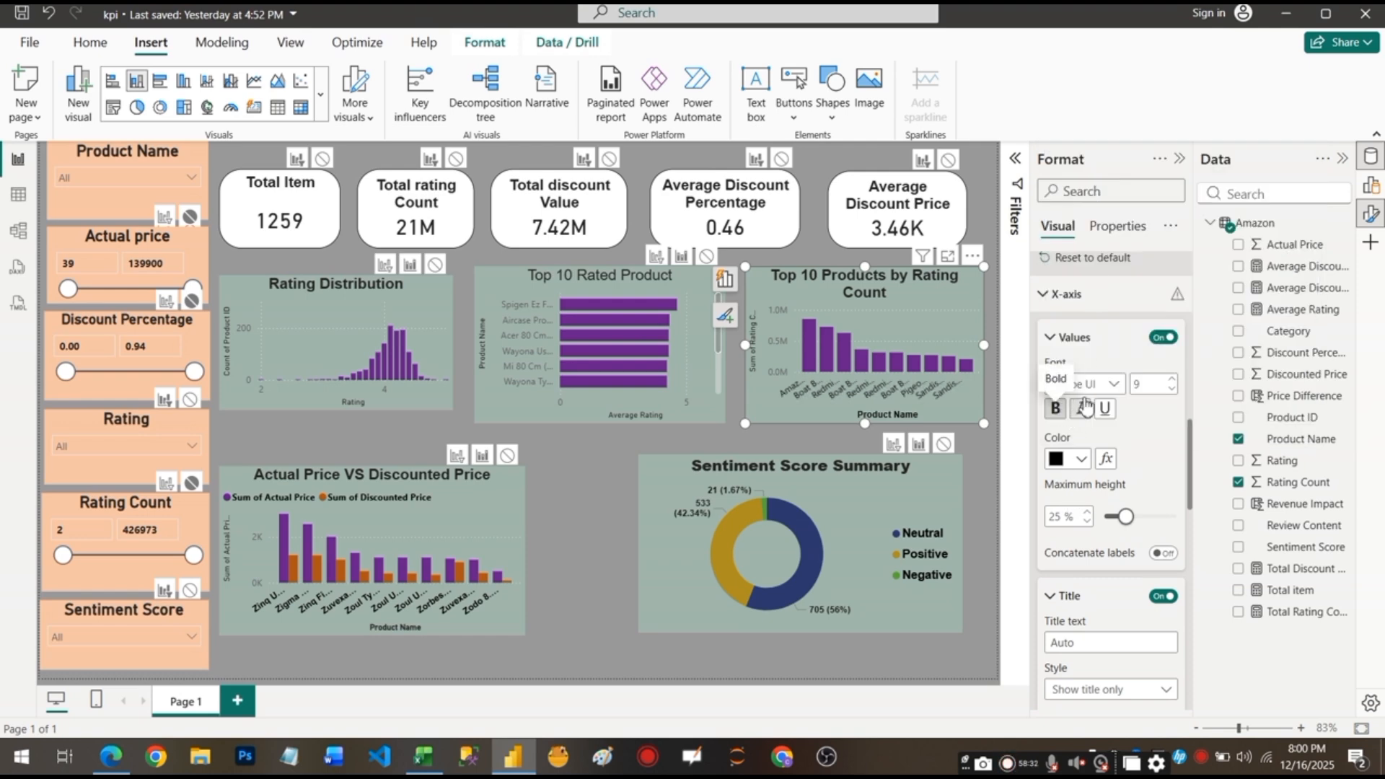
left_click(1083, 384)
scroll(1085, 437, "up", 3)
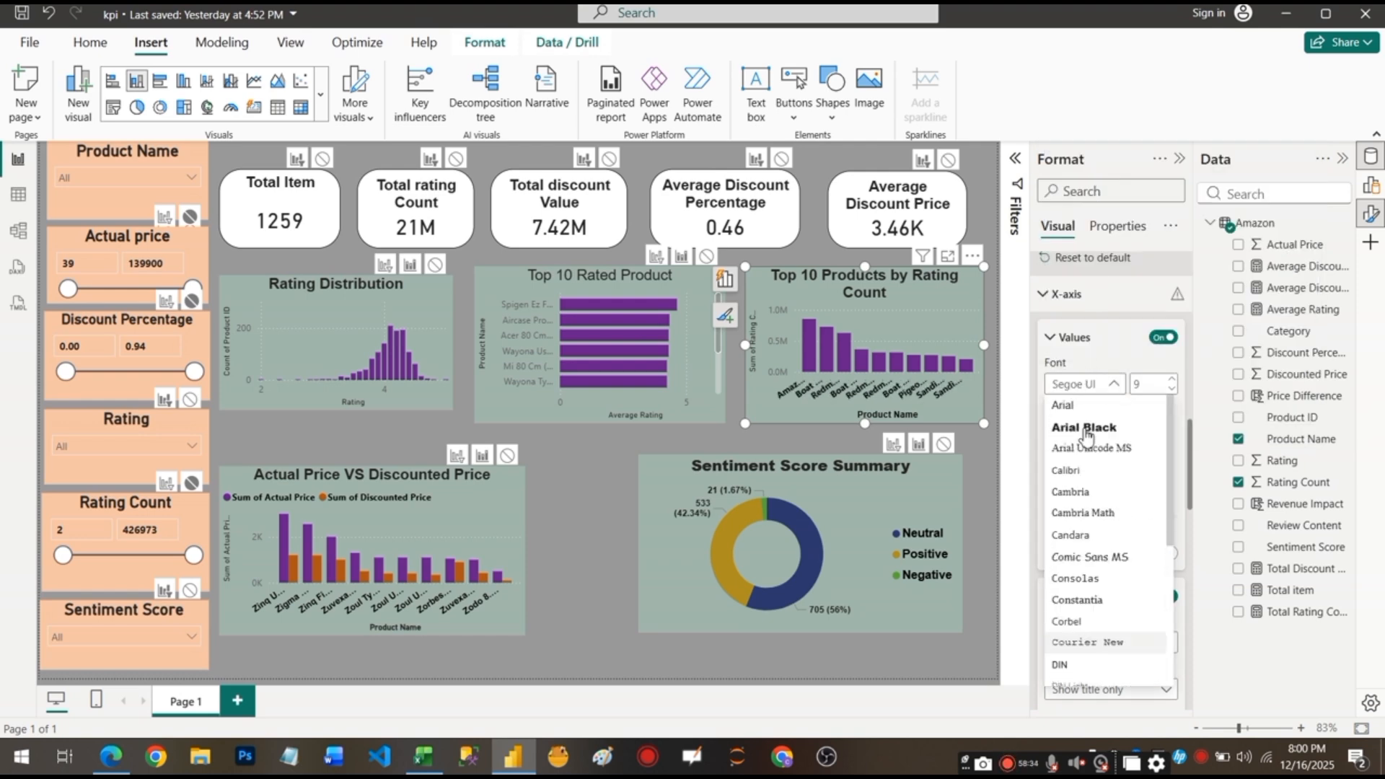
left_click(1086, 433)
scroll(1080, 410, "up", 3)
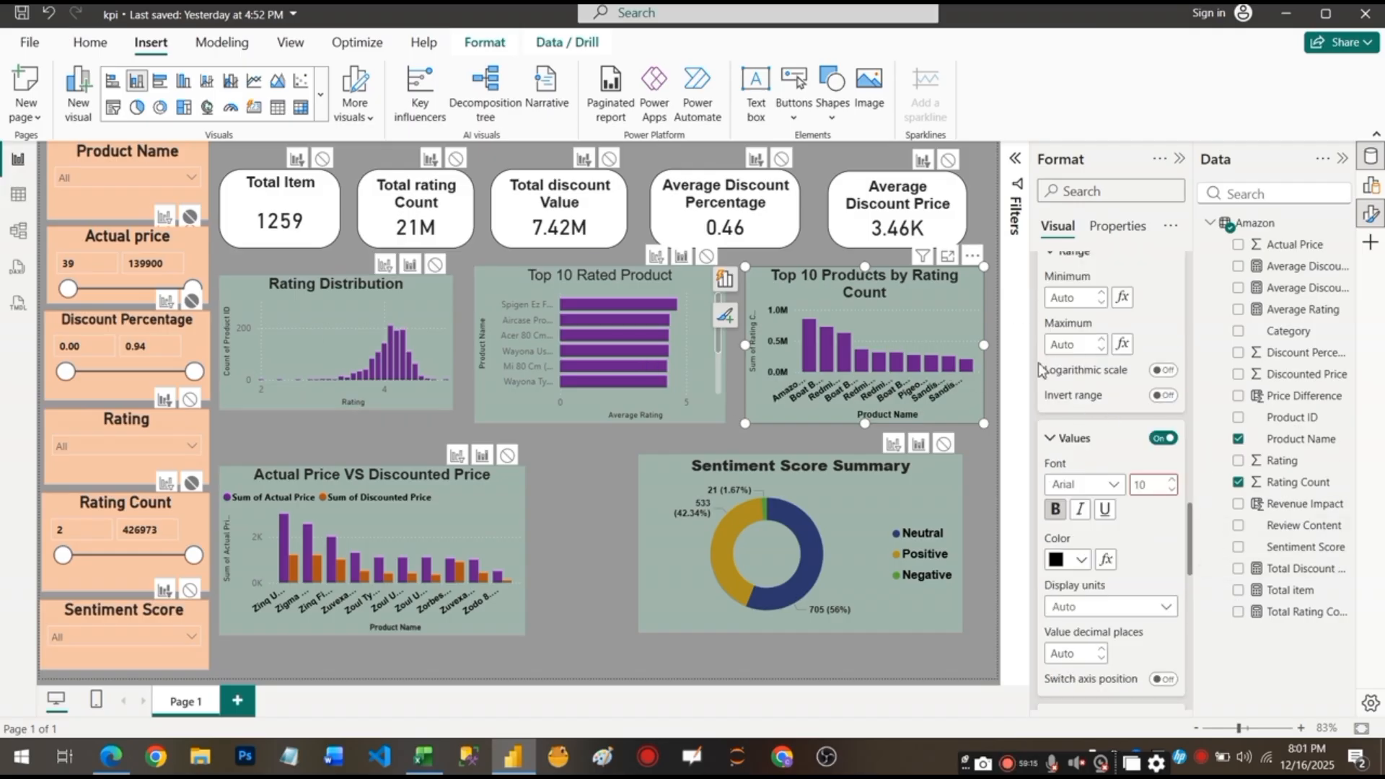
Turn the X-axis title of the Rating Distribution chart off and back on.
left_click(339, 322)
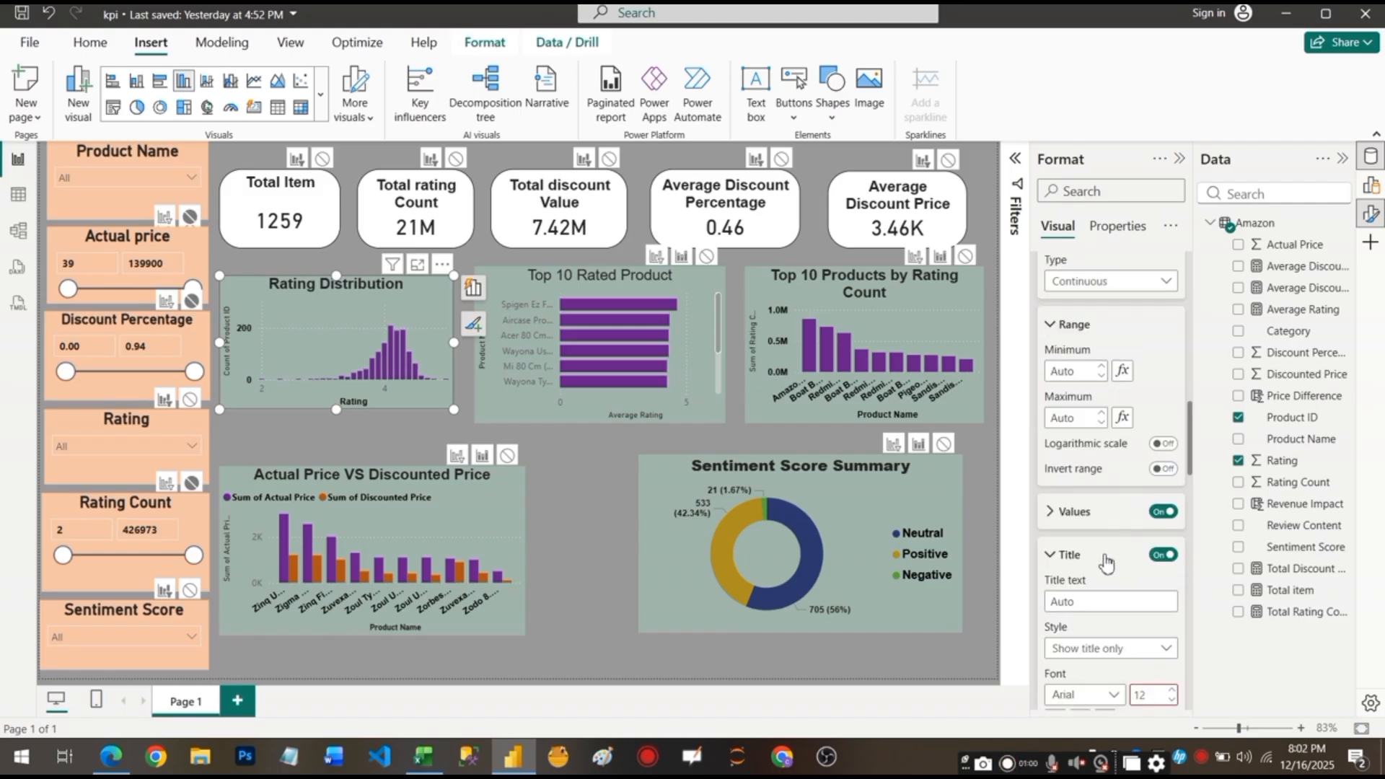
left_click(1159, 555)
left_click(1159, 557)
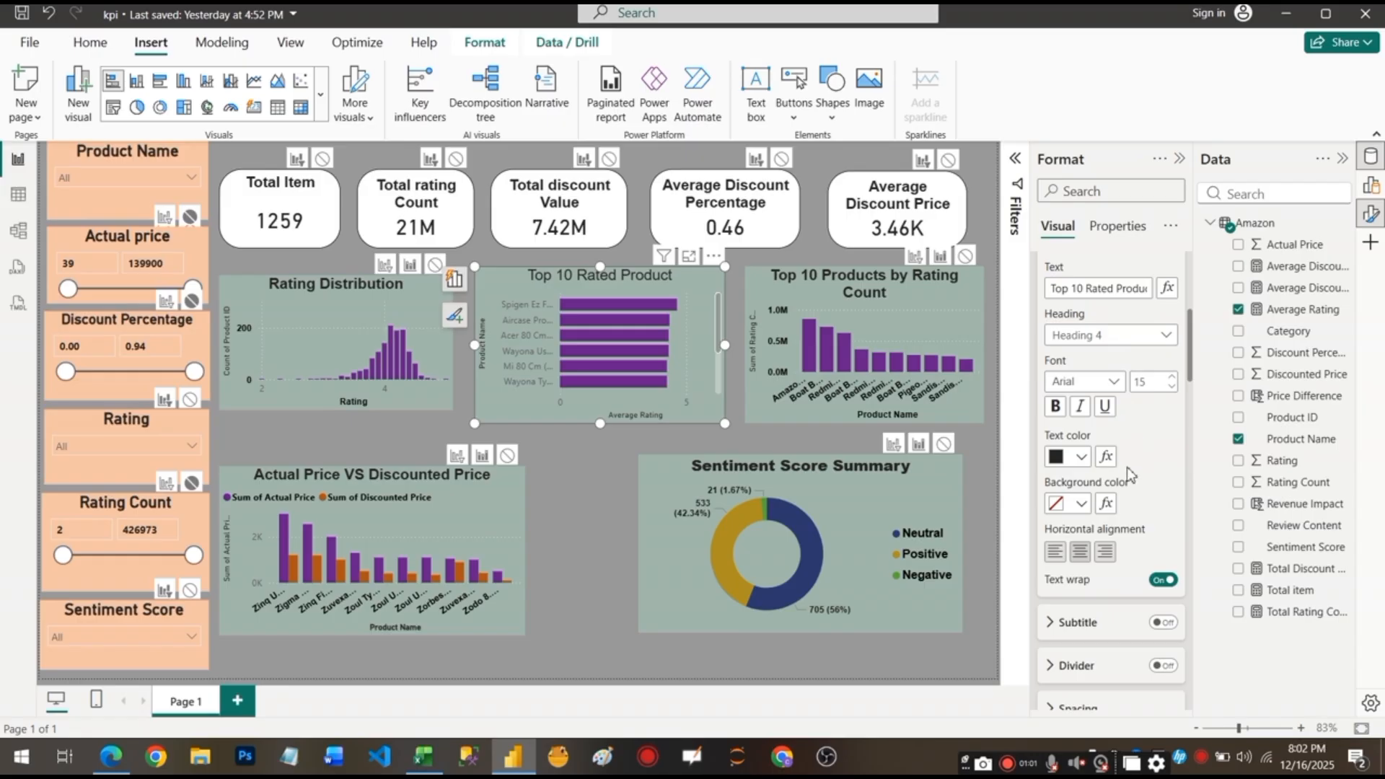
scroll(1125, 479, "down", 5)
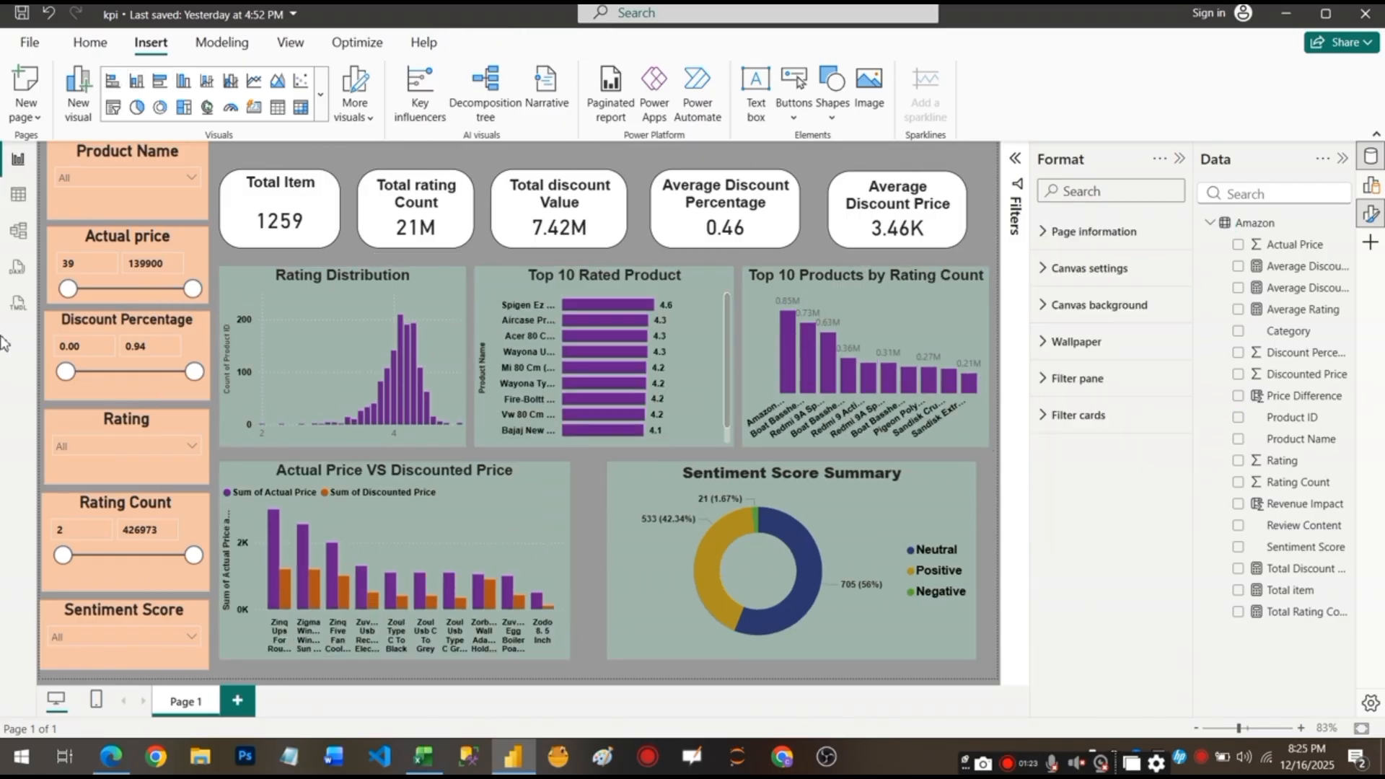
Insert a rounded rectangle, stretch it across the whole KPI card row, and fill it with white.
left_click(834, 124)
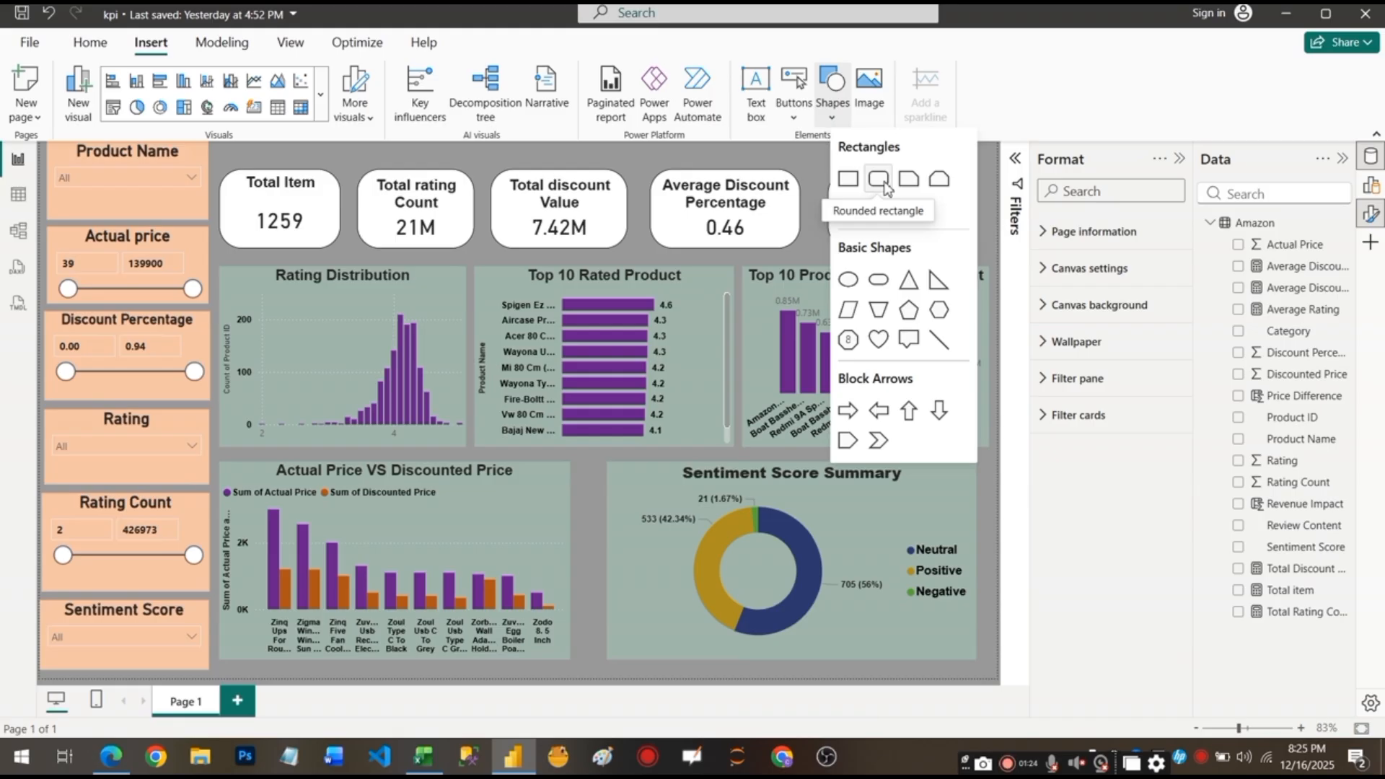
left_click(885, 186)
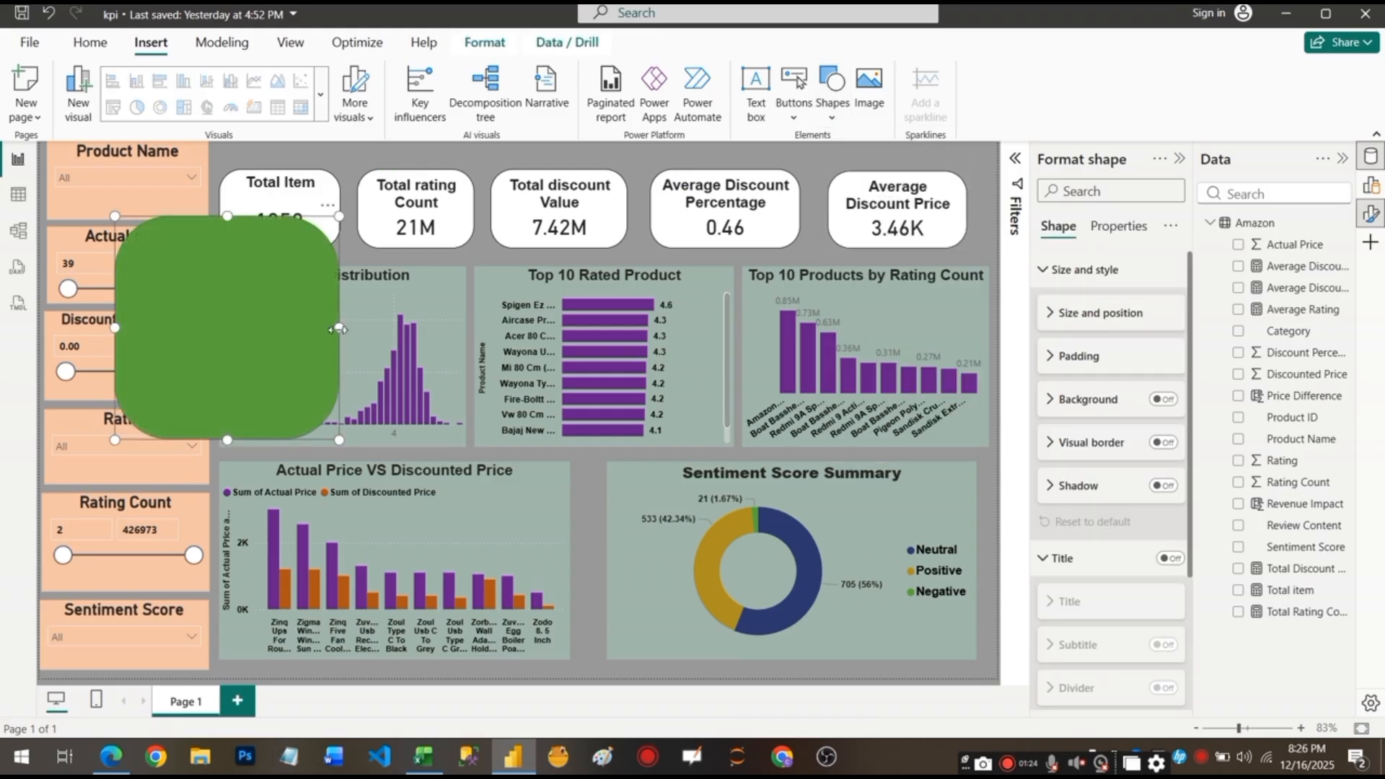
left_click_drag(295, 319, 353, 253)
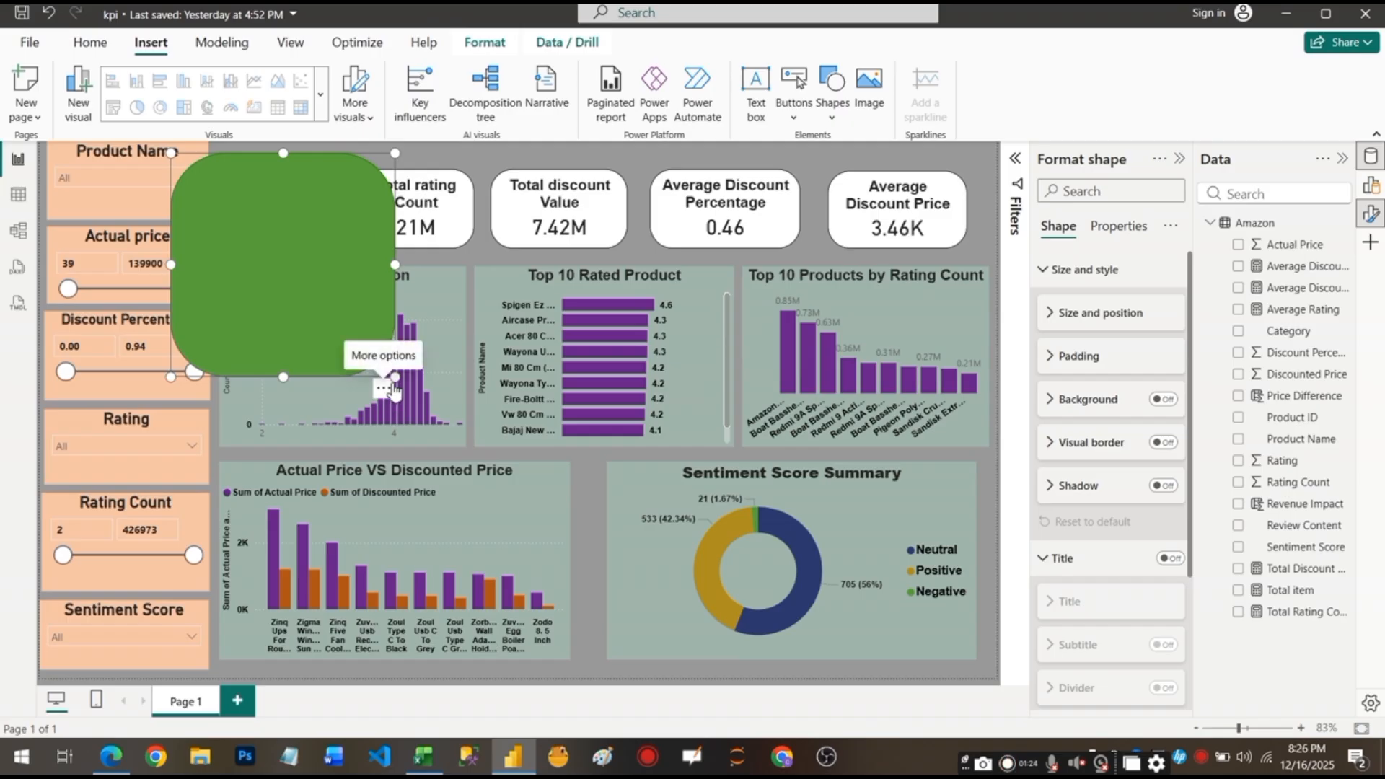
left_click_drag(395, 264, 977, 181)
left_click_drag(573, 377, 595, 252)
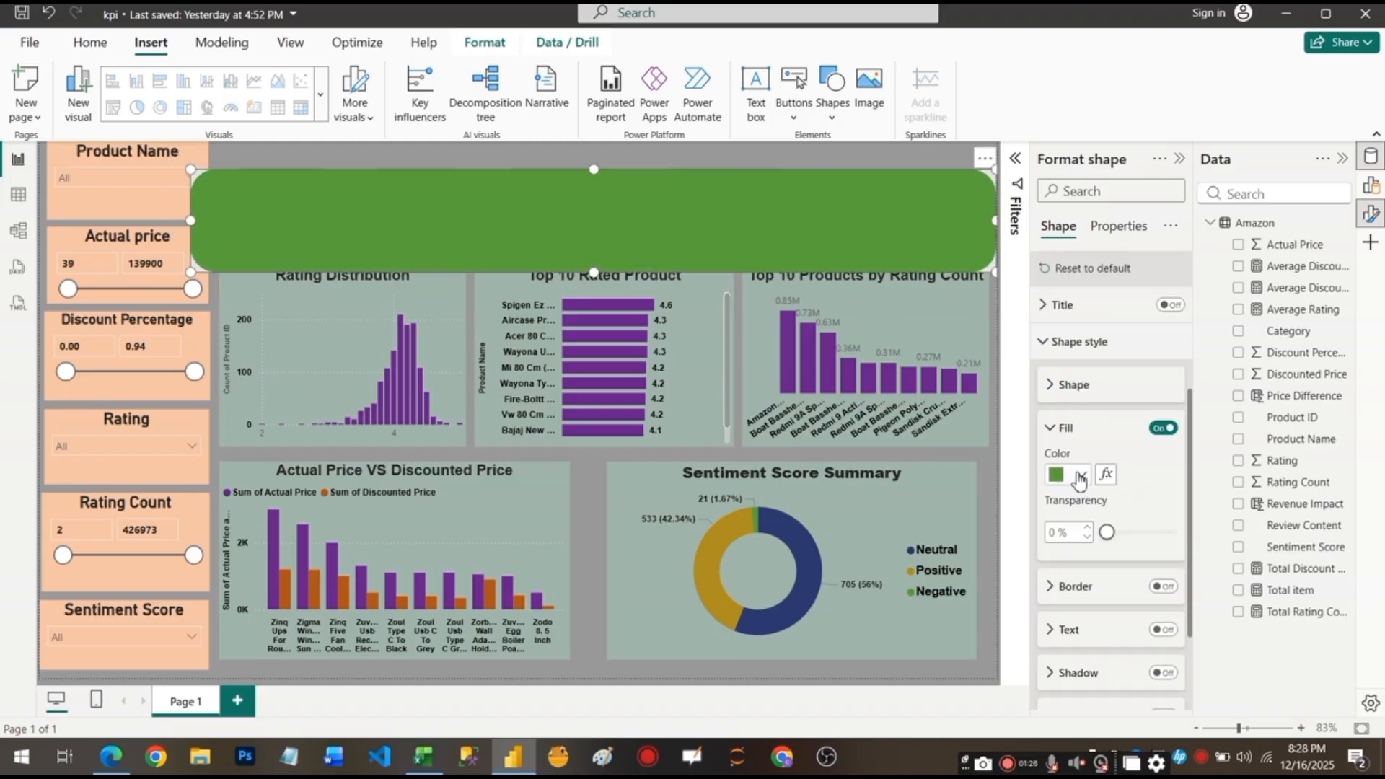
left_click(1073, 474)
left_click(1068, 189)
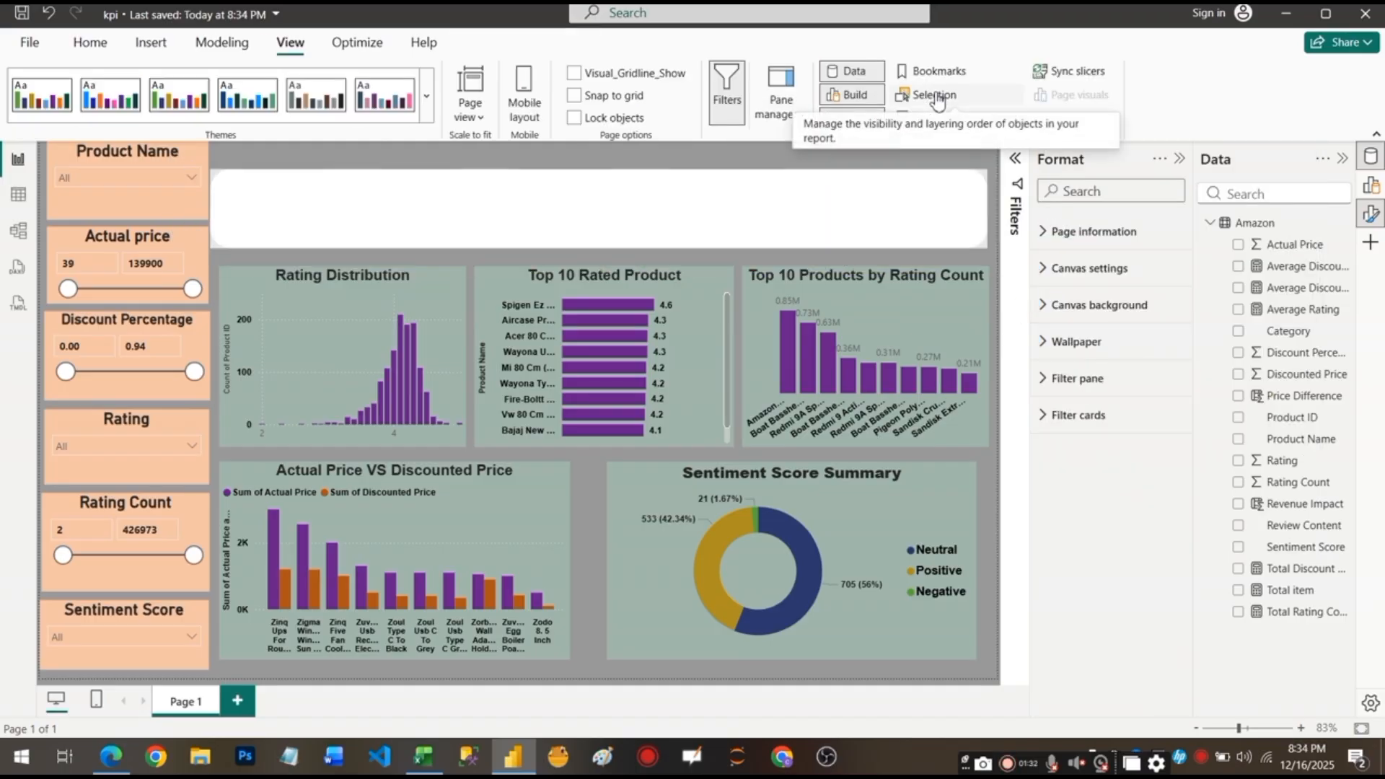
Show the layer order of the page objects and move the Total Item and Total rating Count cards above the white shape.
left_click(932, 95)
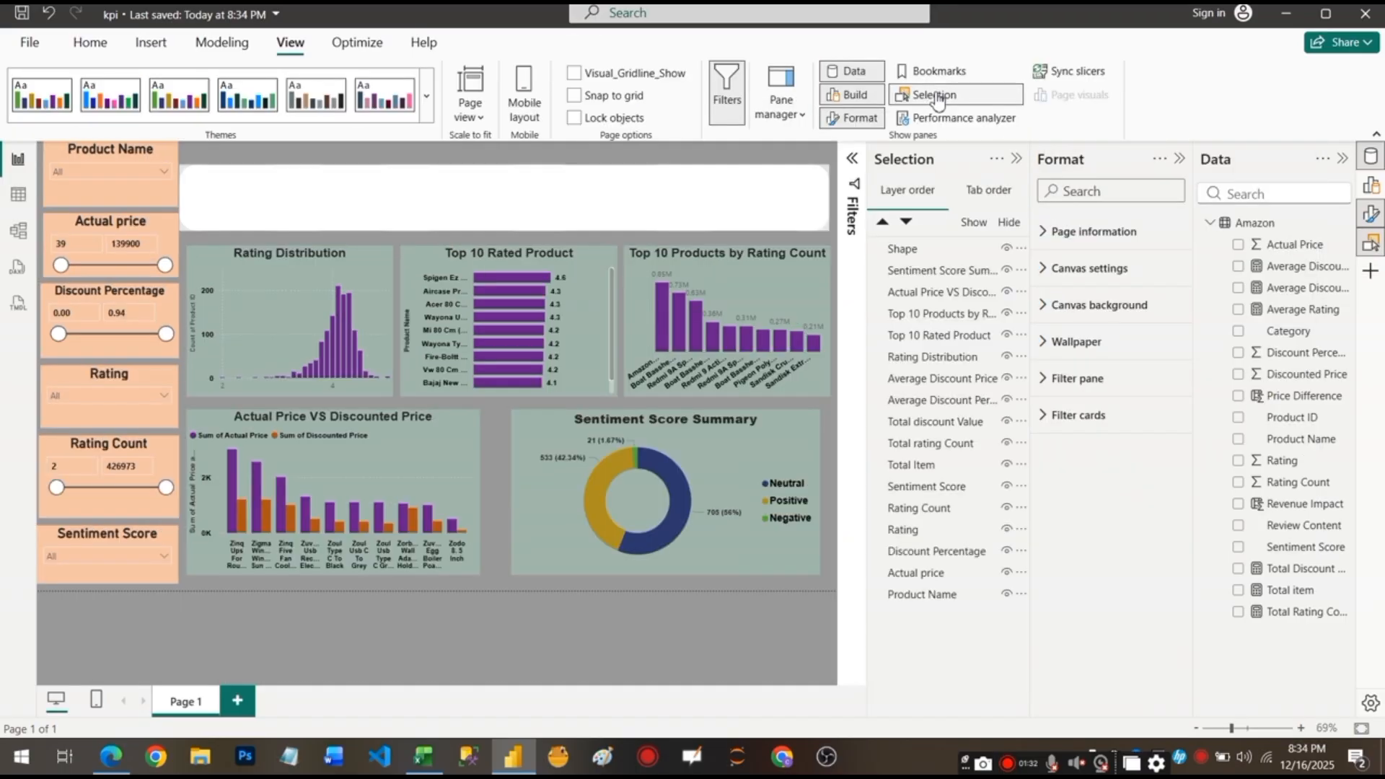
left_click(932, 248)
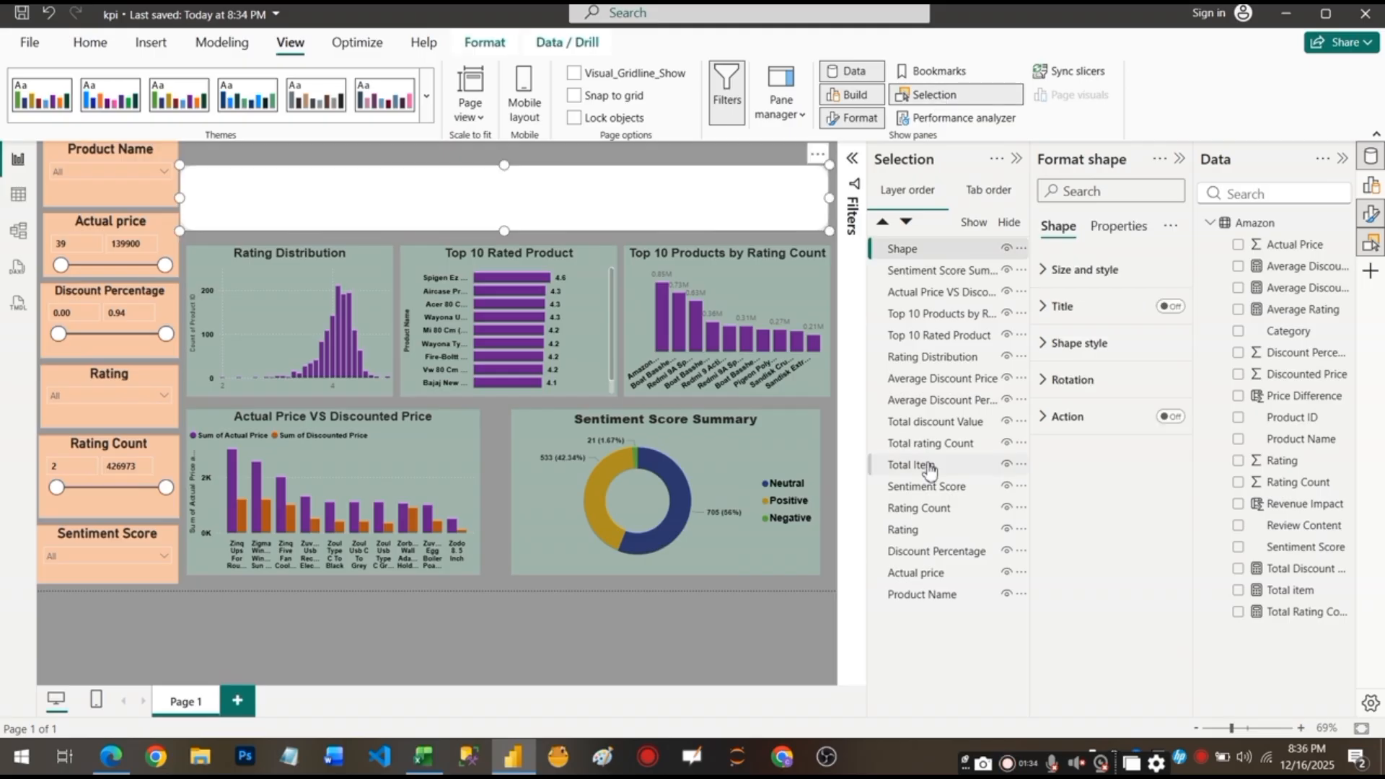
left_click_drag(929, 472, 938, 264)
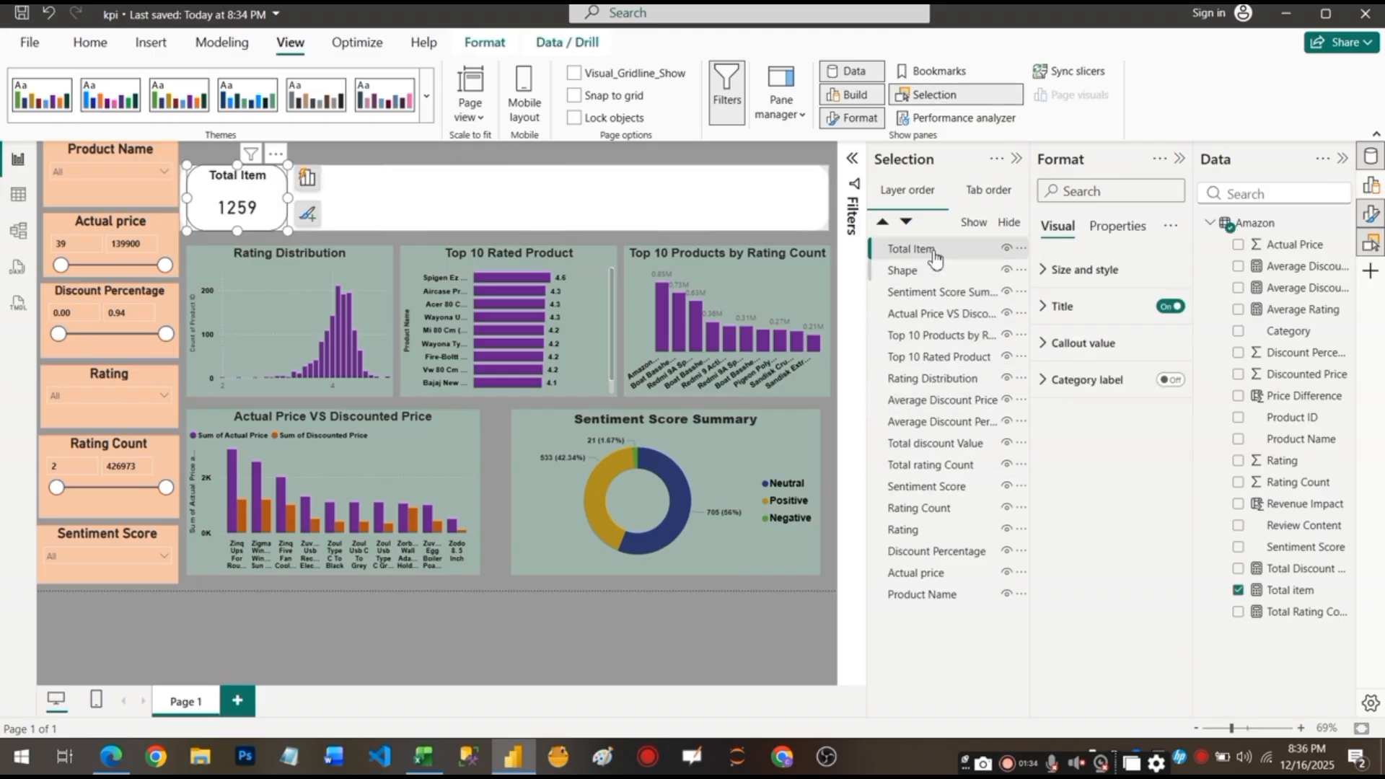
left_click(929, 468)
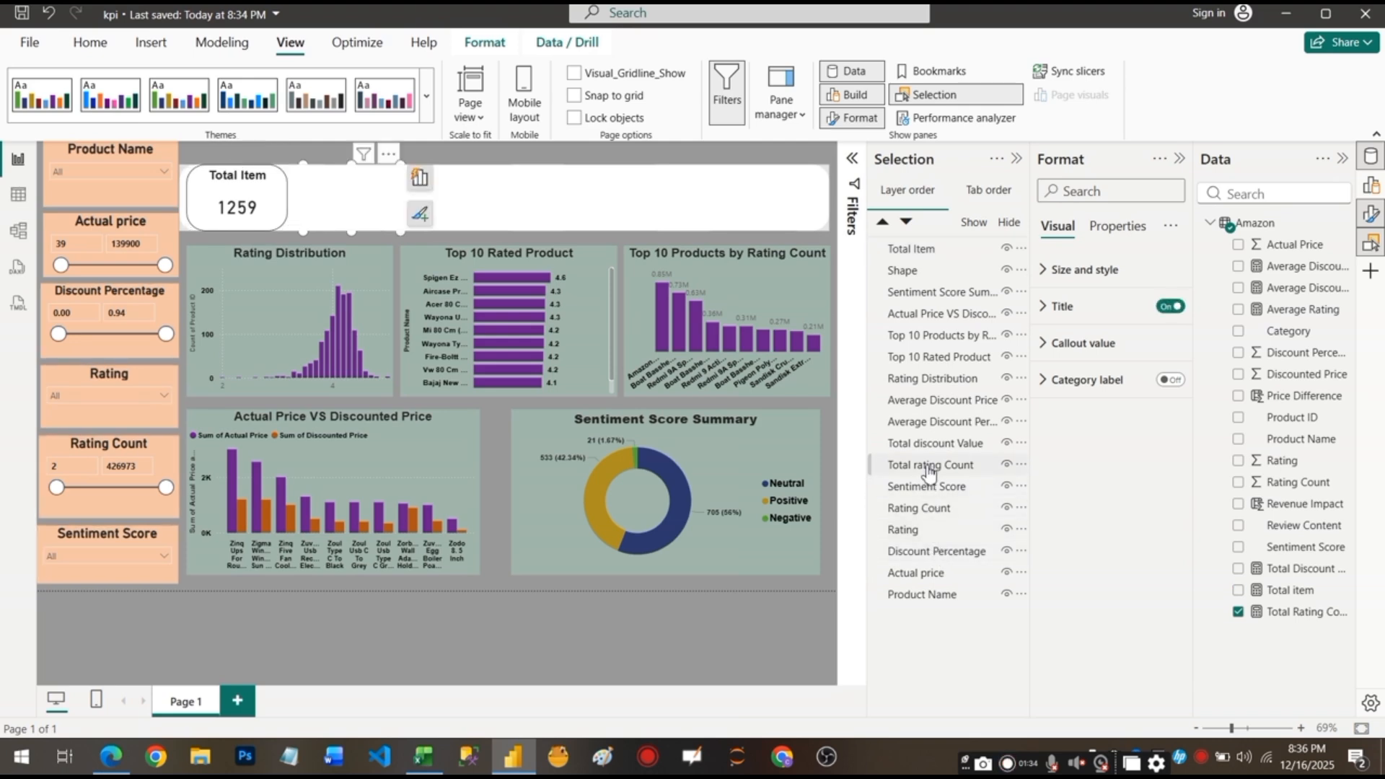
left_click_drag(929, 470, 932, 252)
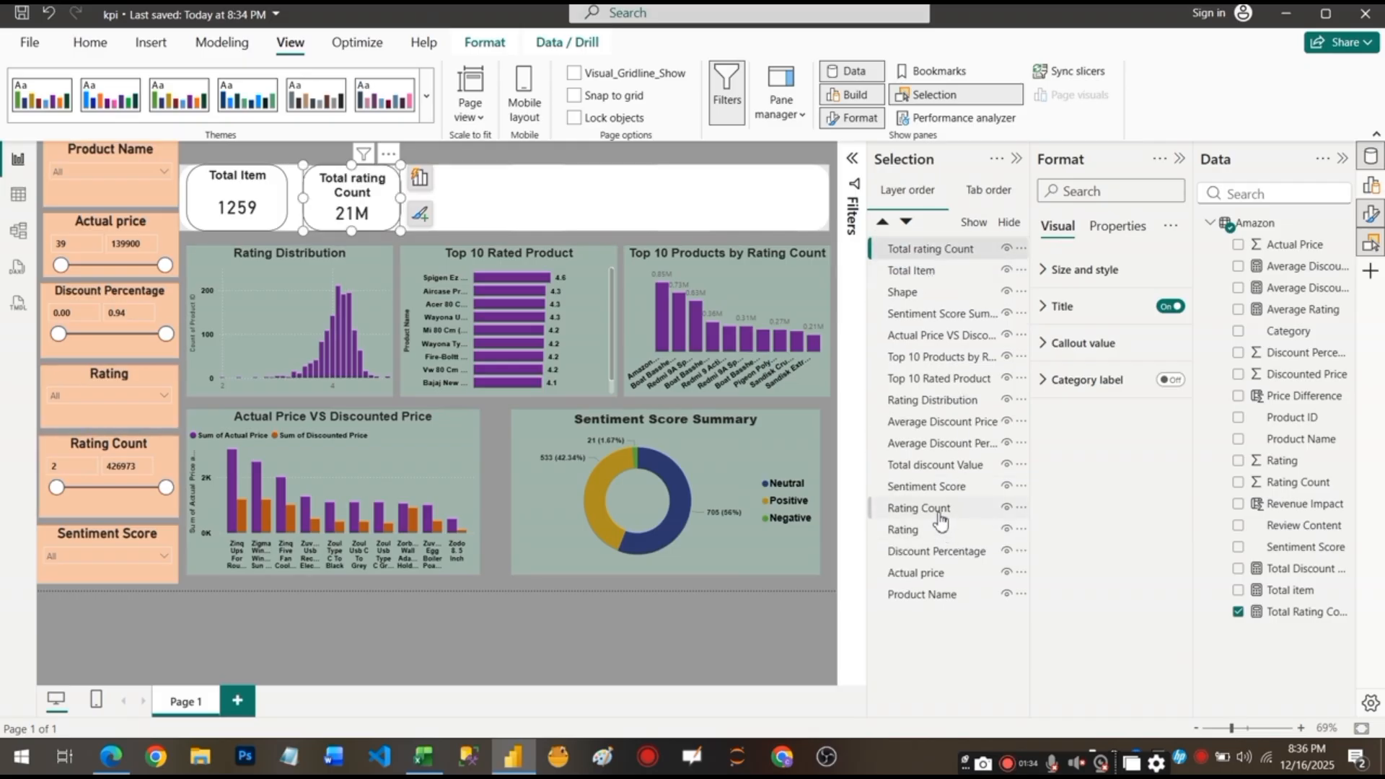
Move the Total discount Value, Average Discount Percentage and Average Discount Price cards above the white shape in the layer order.
left_click(928, 468)
left_click_drag(928, 472, 929, 291)
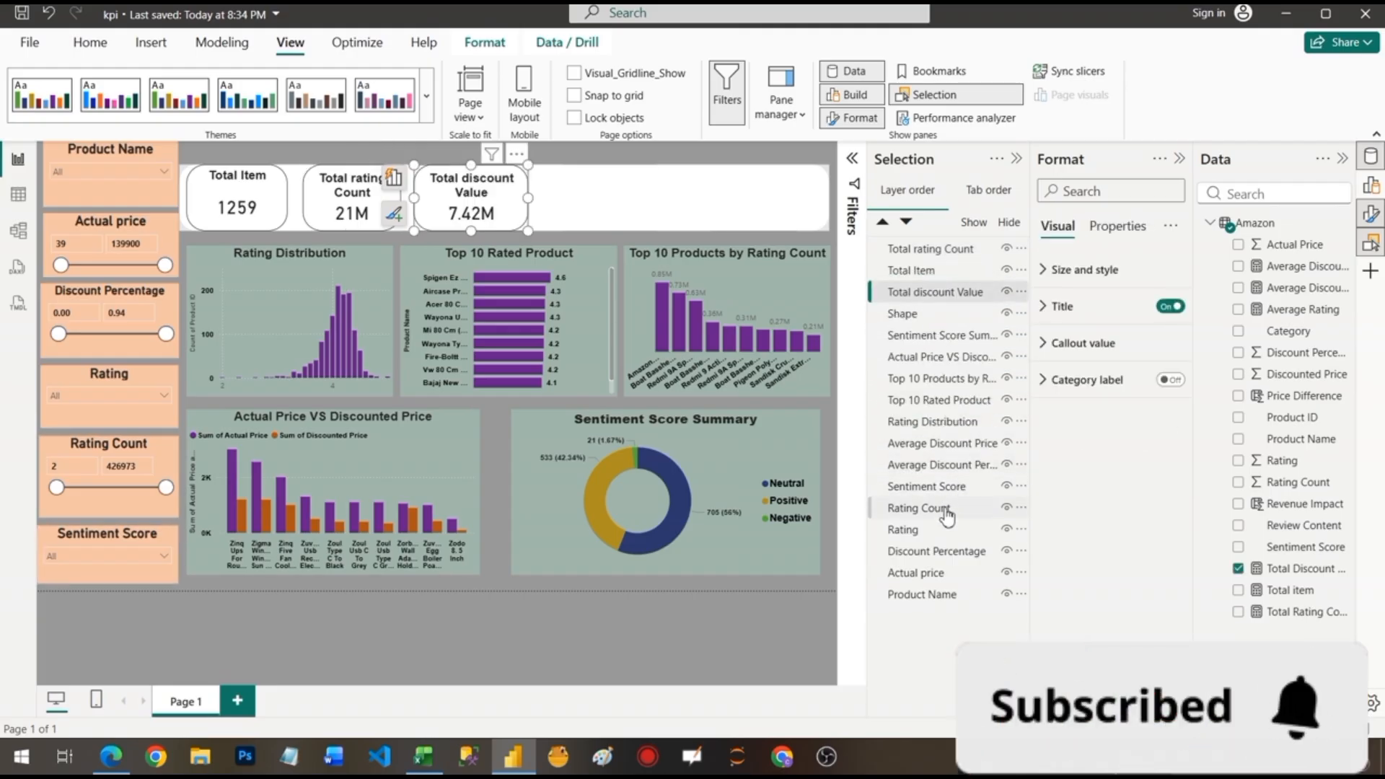
left_click(931, 466)
left_click_drag(930, 470, 932, 315)
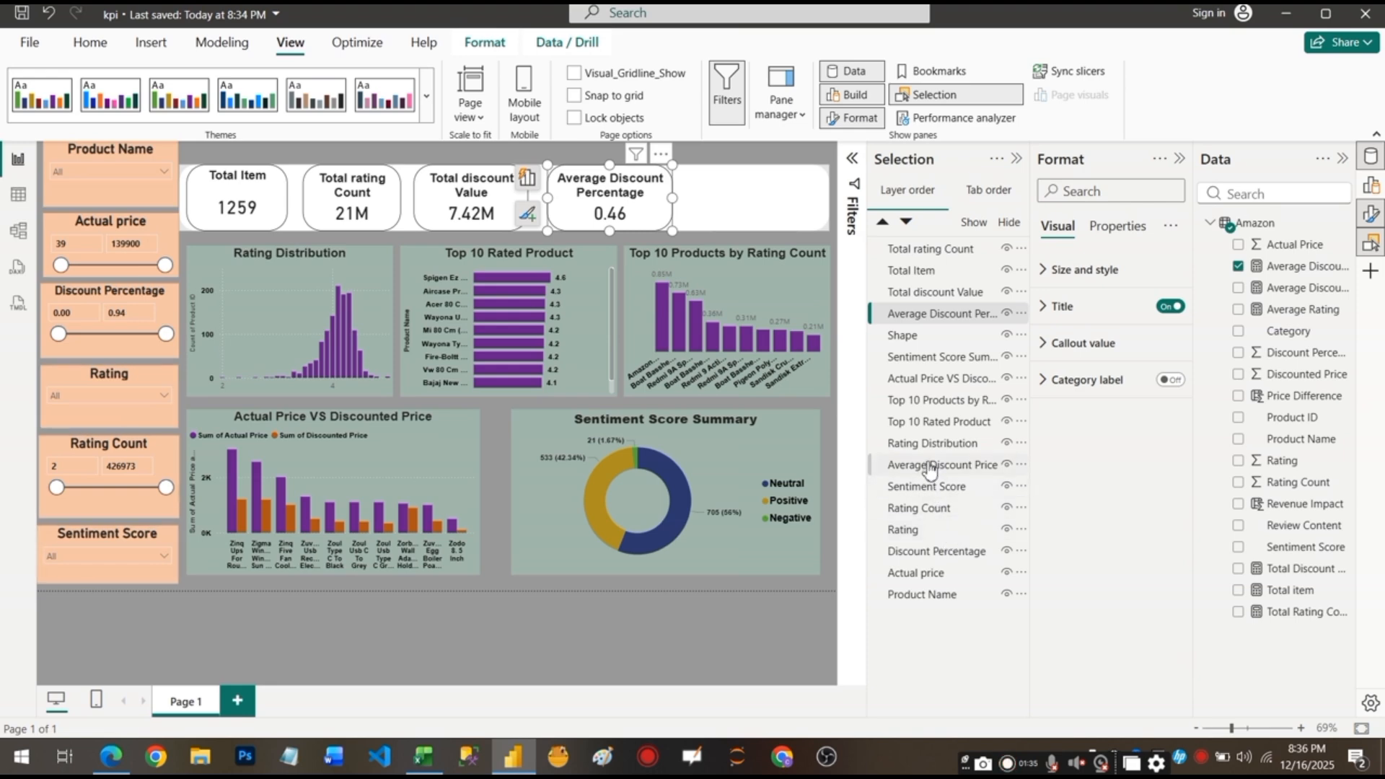
left_click_drag(930, 471, 927, 326)
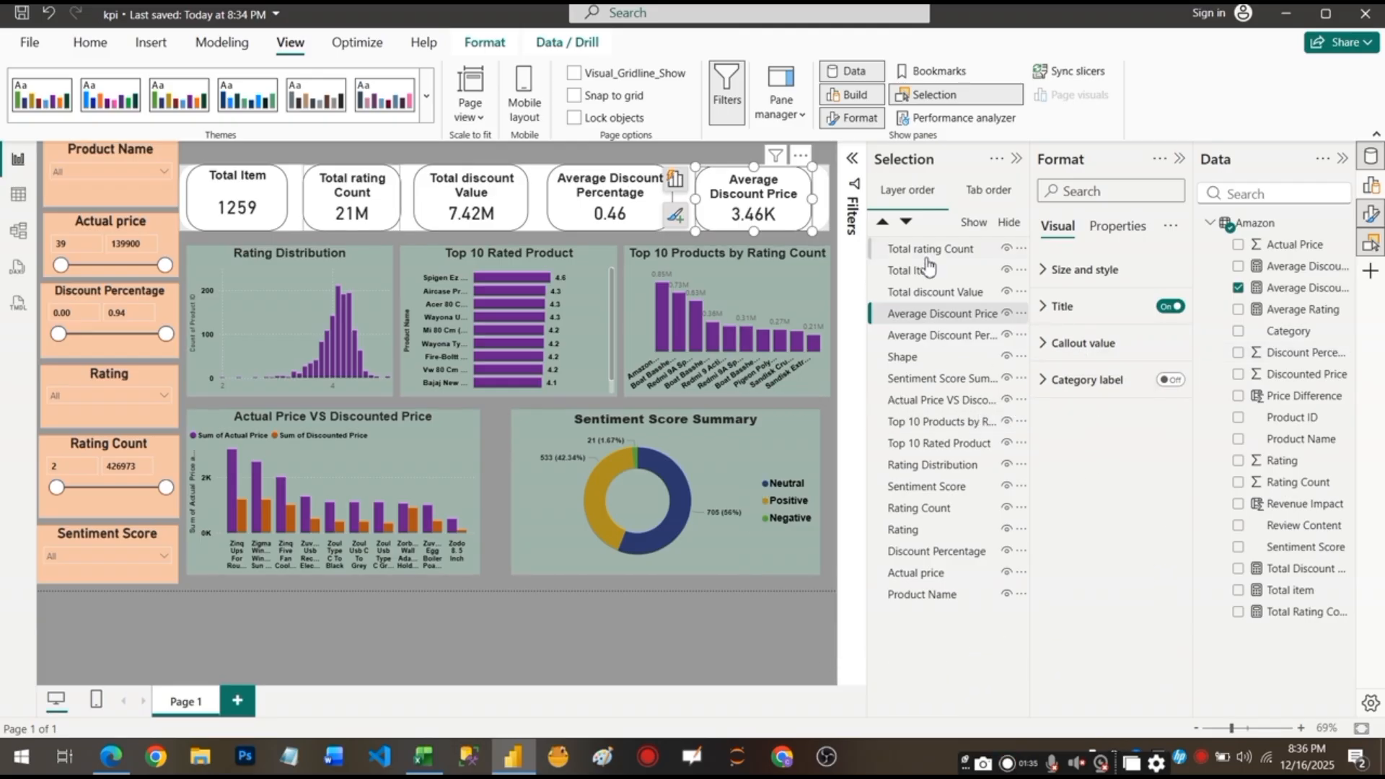
Extend the white panel's lower and upper edges slightly beyond the KPI cards.
left_click(907, 356)
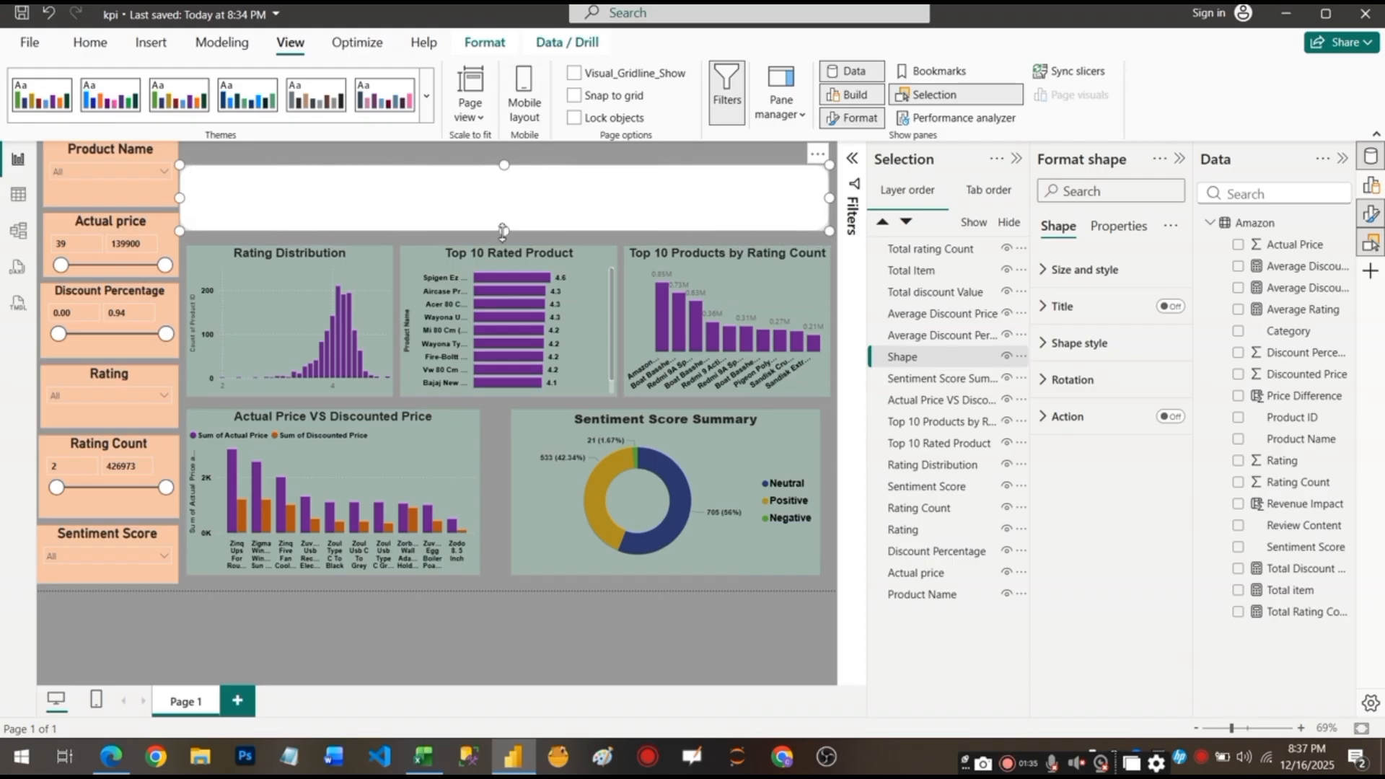
left_click_drag(503, 230, 502, 237)
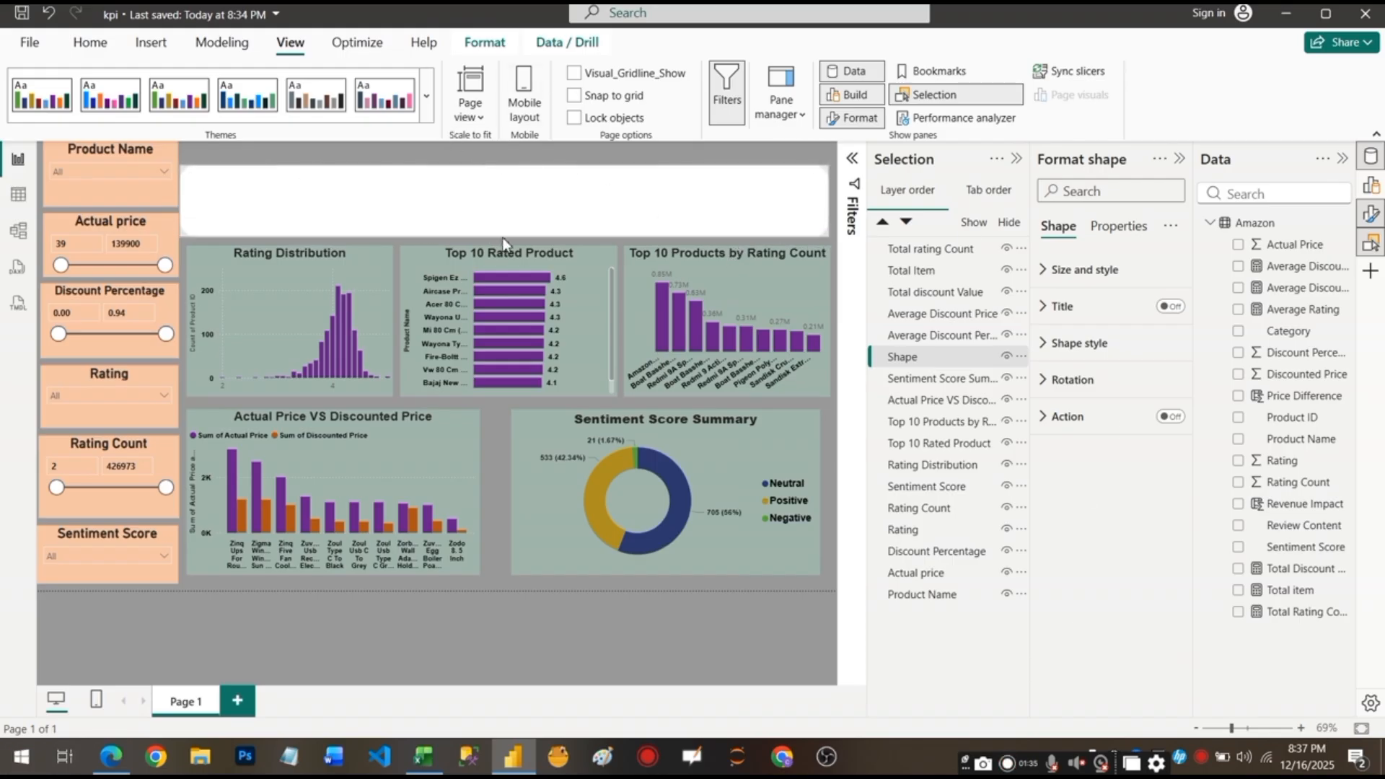
key("Up")
key("Up")
key("Up")
key("Up")
key("Up")
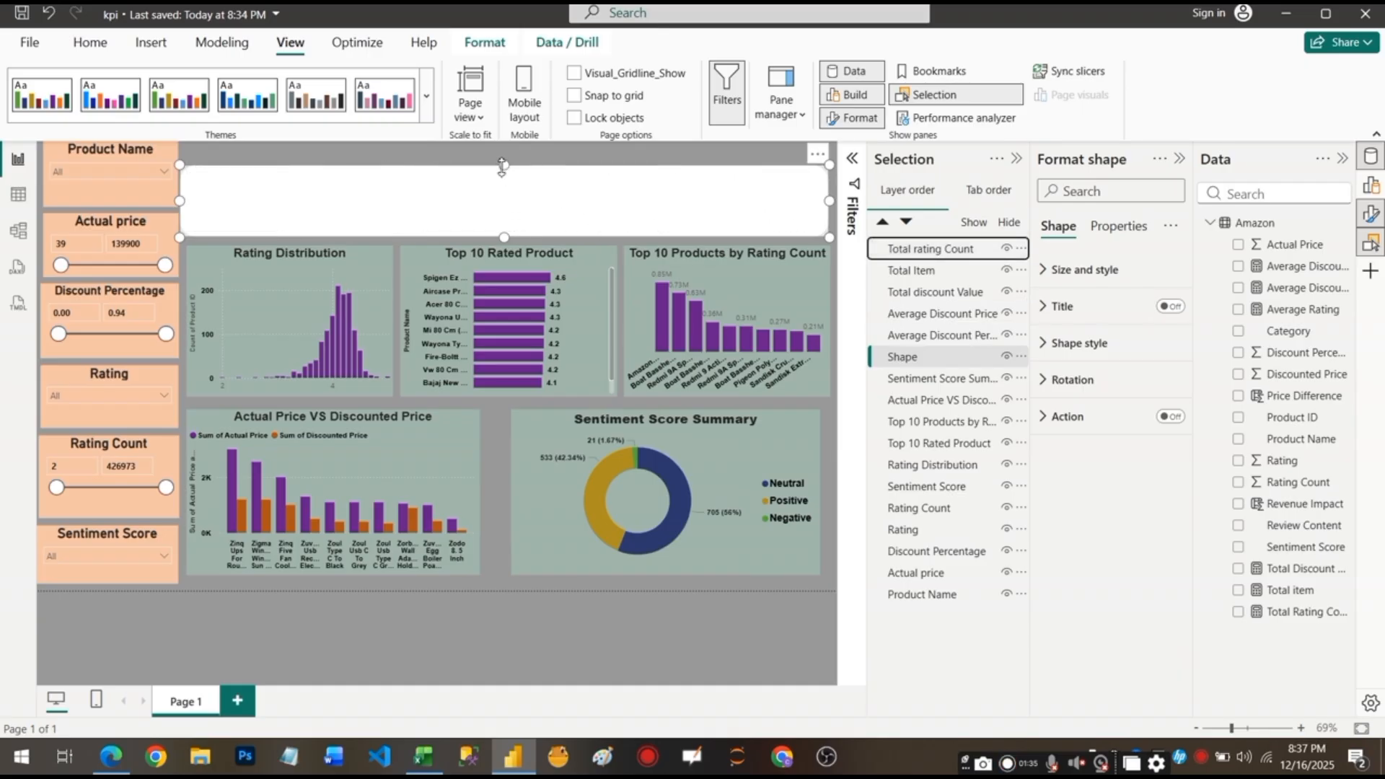
left_click_drag(502, 166, 505, 155)
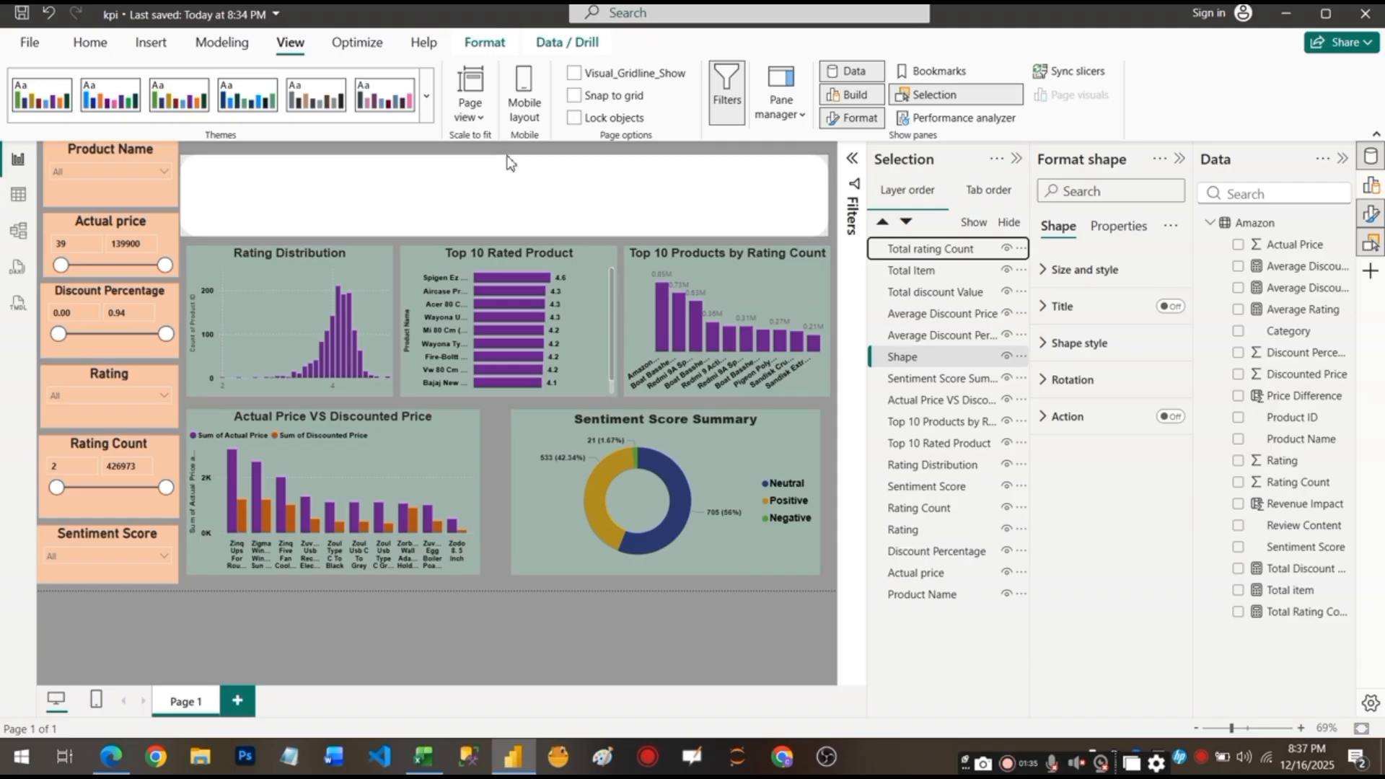
left_click(914, 252)
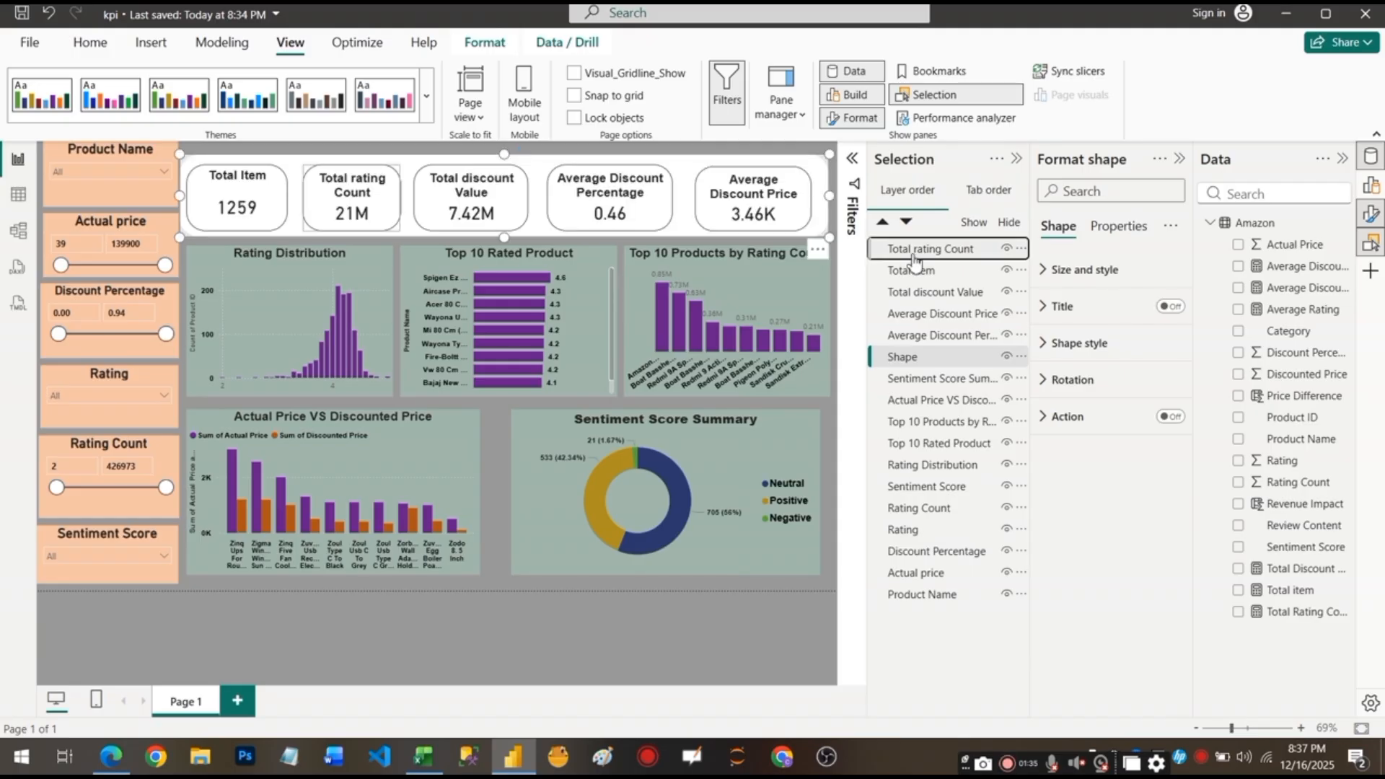
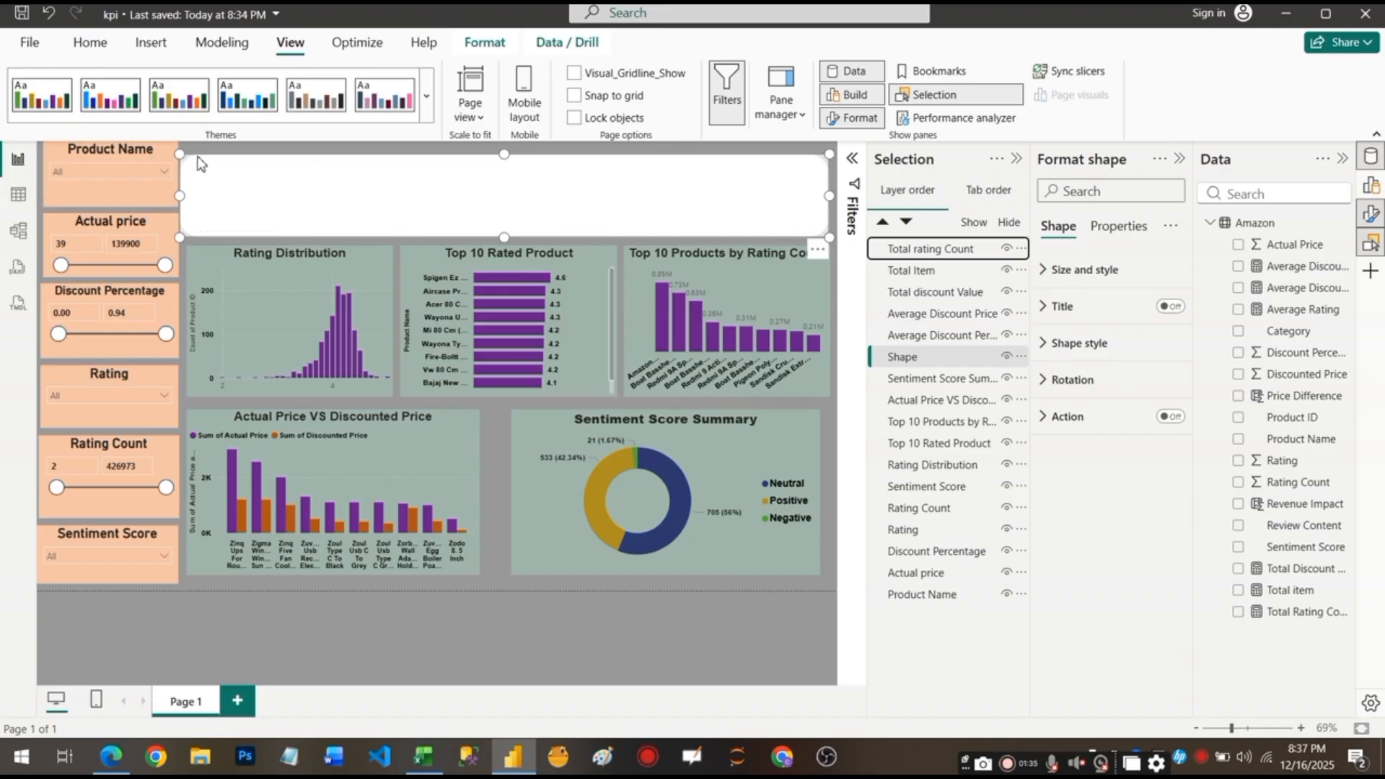
Align the white panel's left edge with the charts and its upper edge with the tops of the KPI cards.
left_click_drag(182, 157, 189, 186)
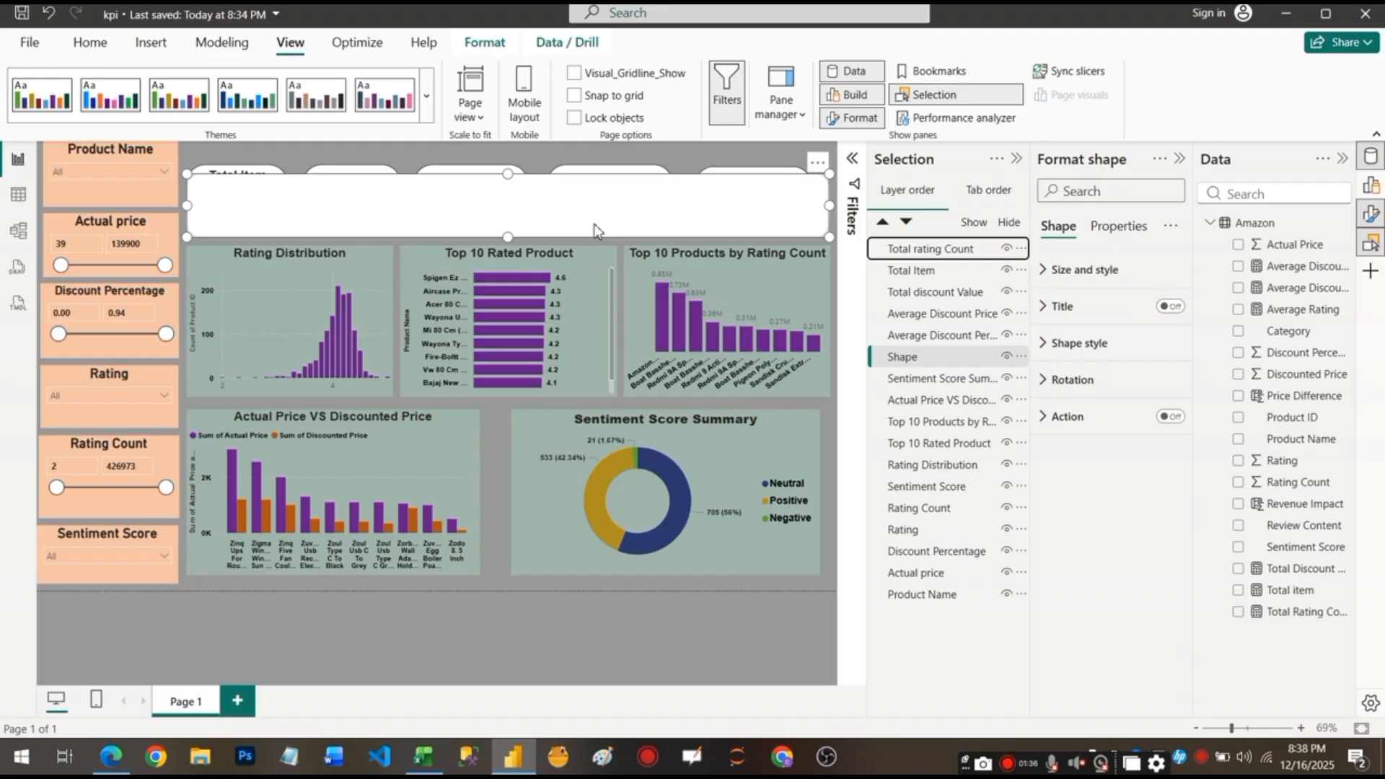
left_click(512, 205)
left_click_drag(515, 208, 508, 239)
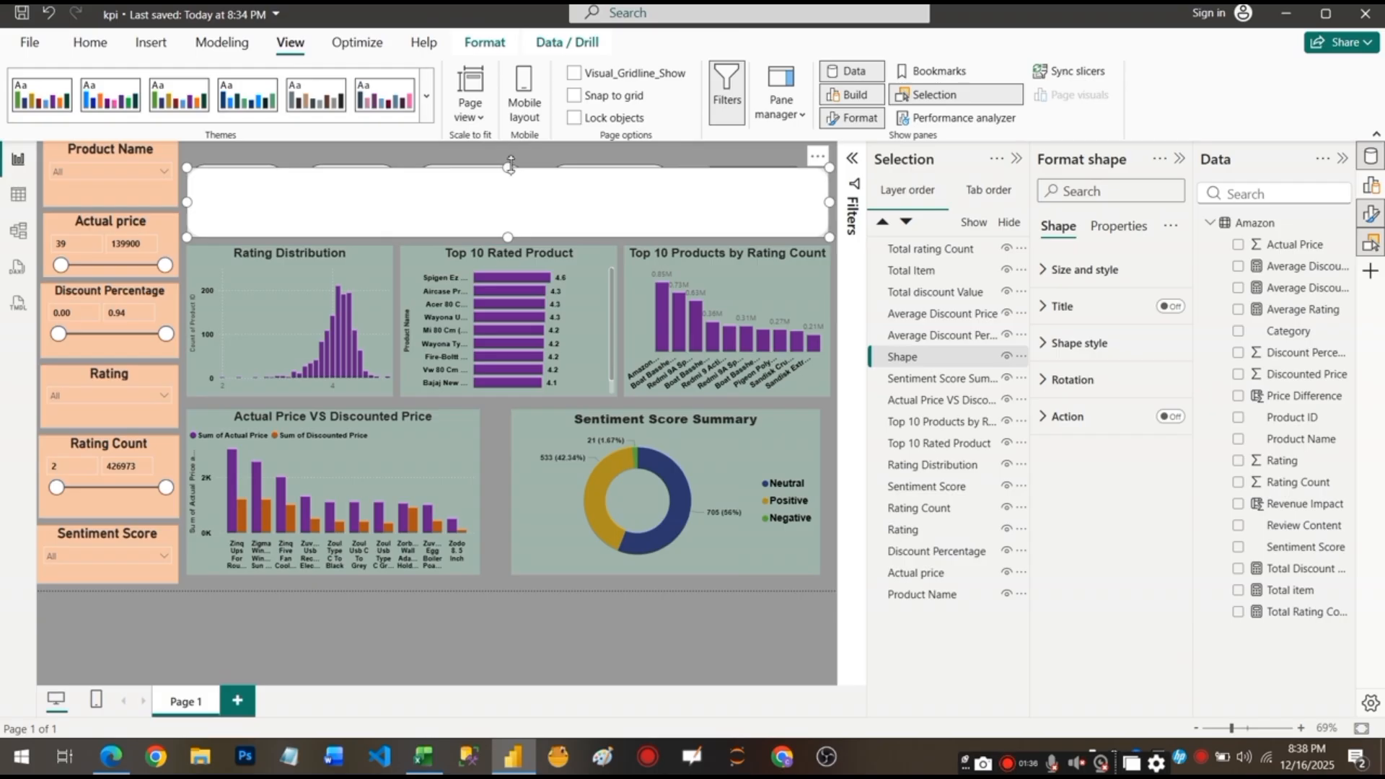
left_click_drag(510, 166, 515, 168)
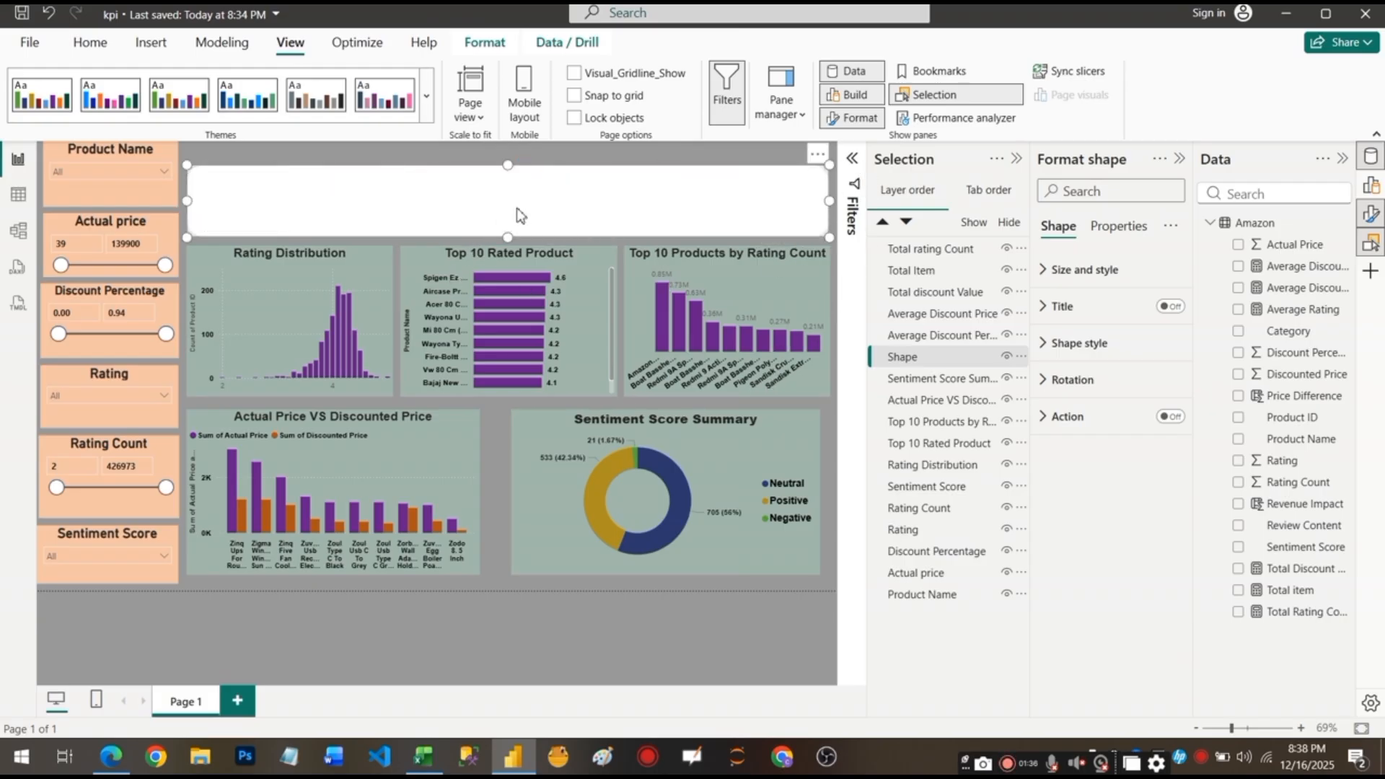
left_click_drag(510, 186, 514, 187)
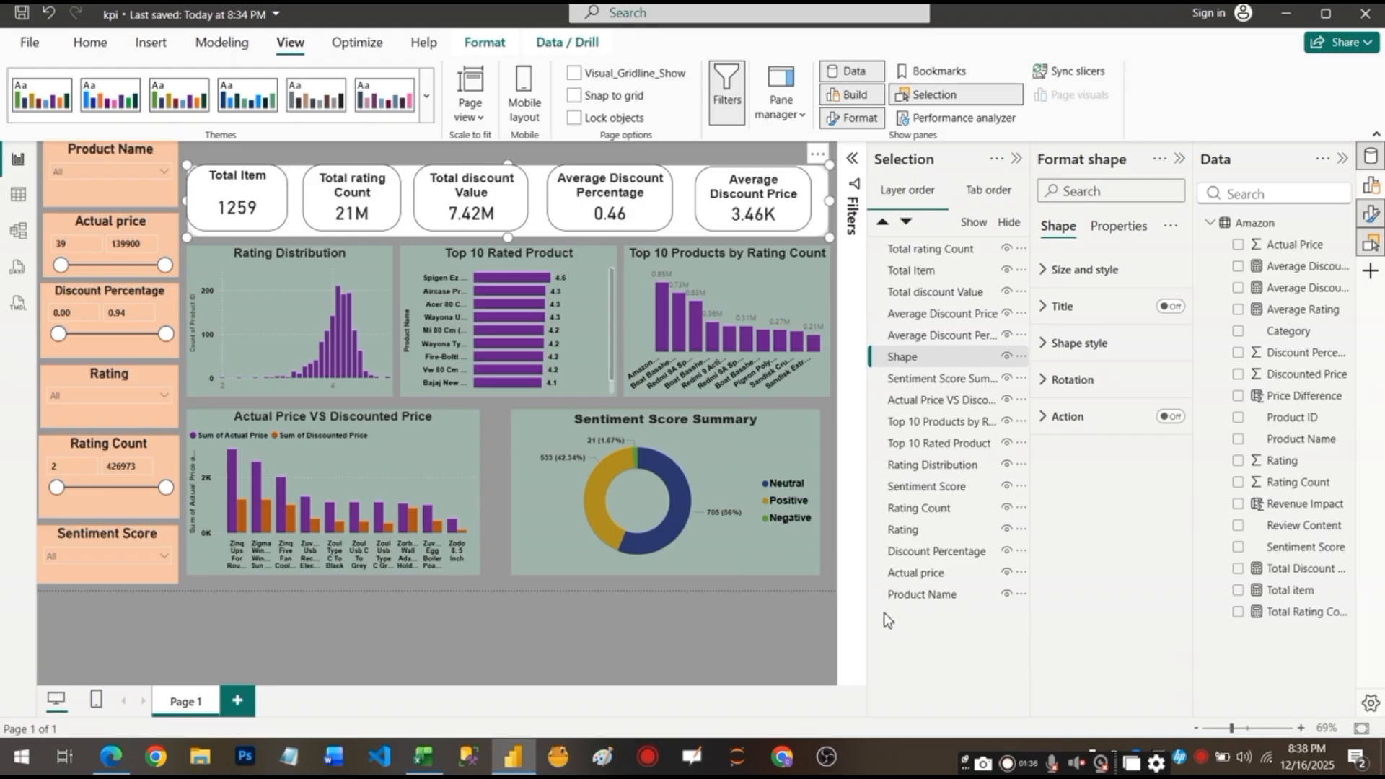
Shift the Total Item card slightly right and down so it sits inside the white panel.
left_click(929, 252)
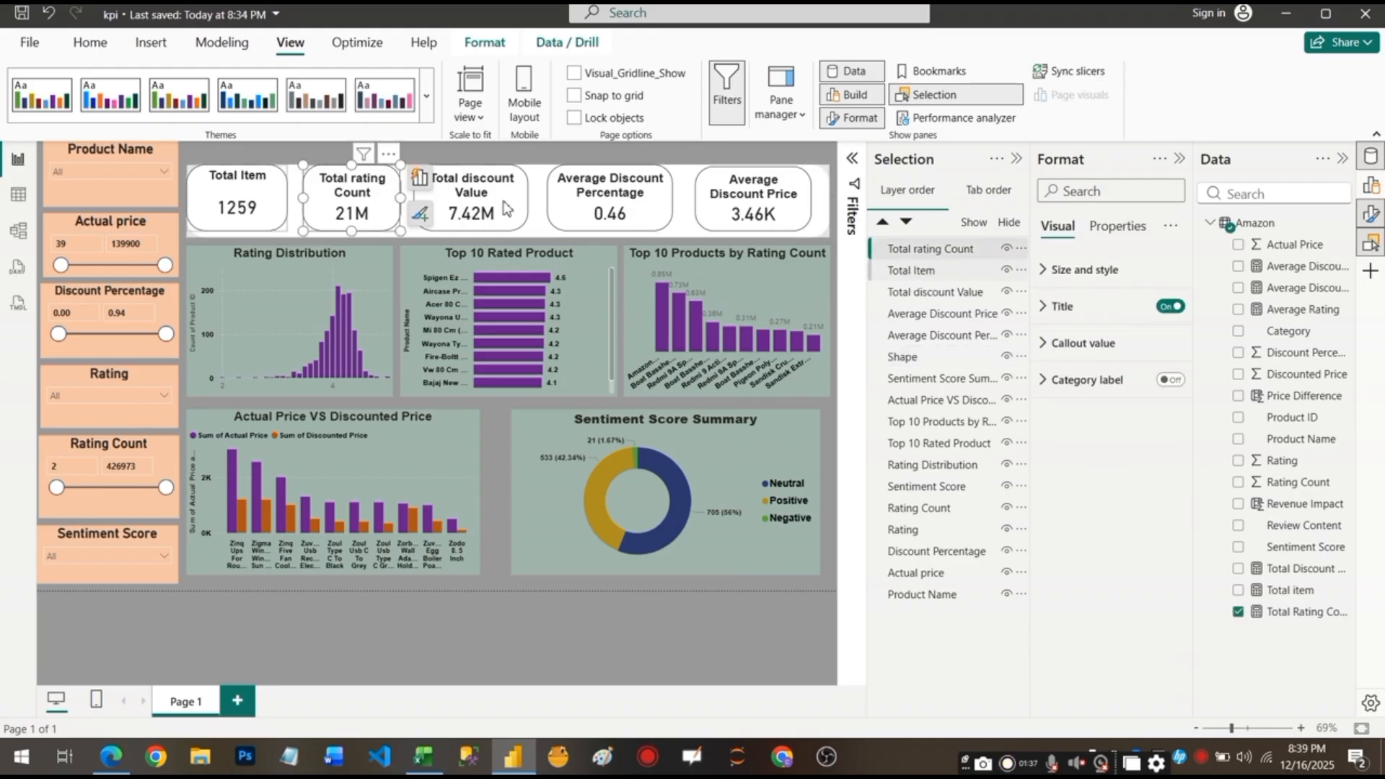
left_click(253, 223)
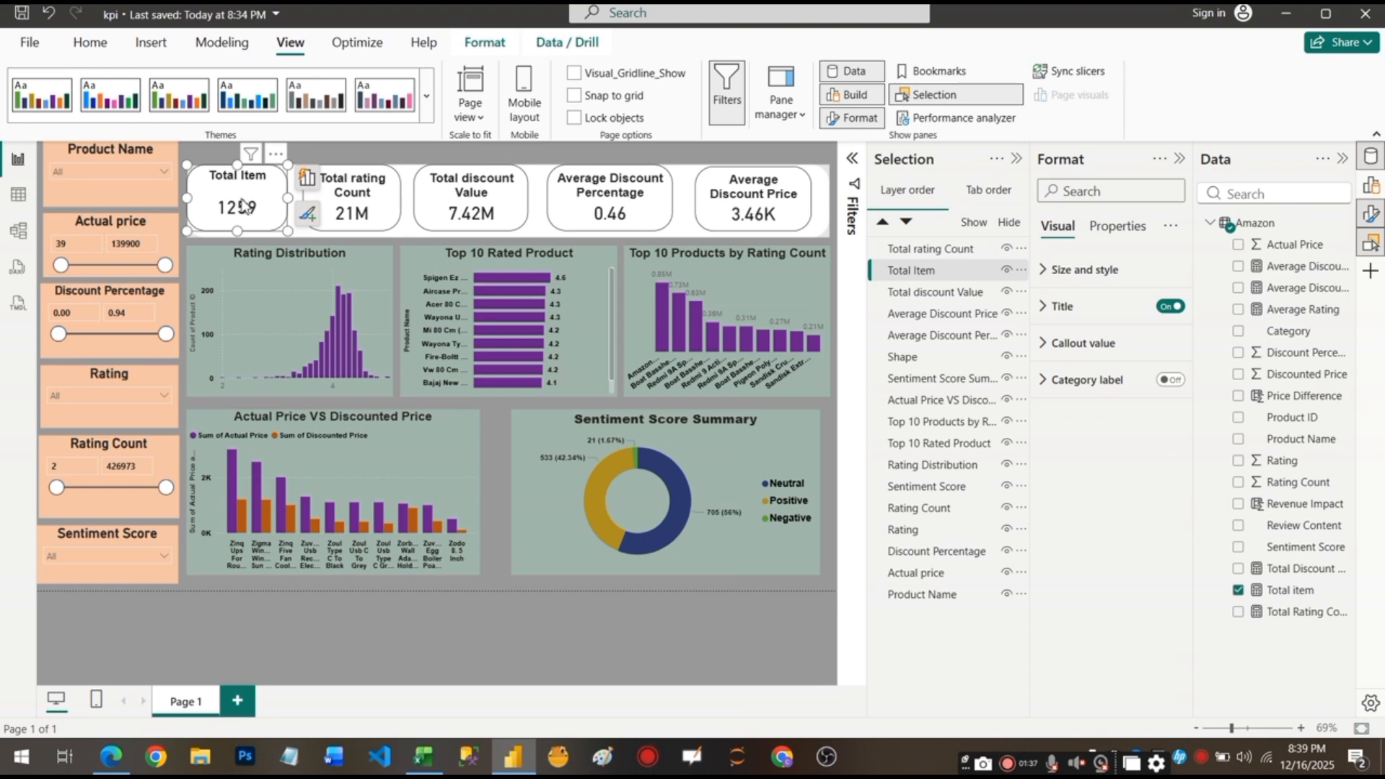
left_click_drag(245, 204, 245, 206)
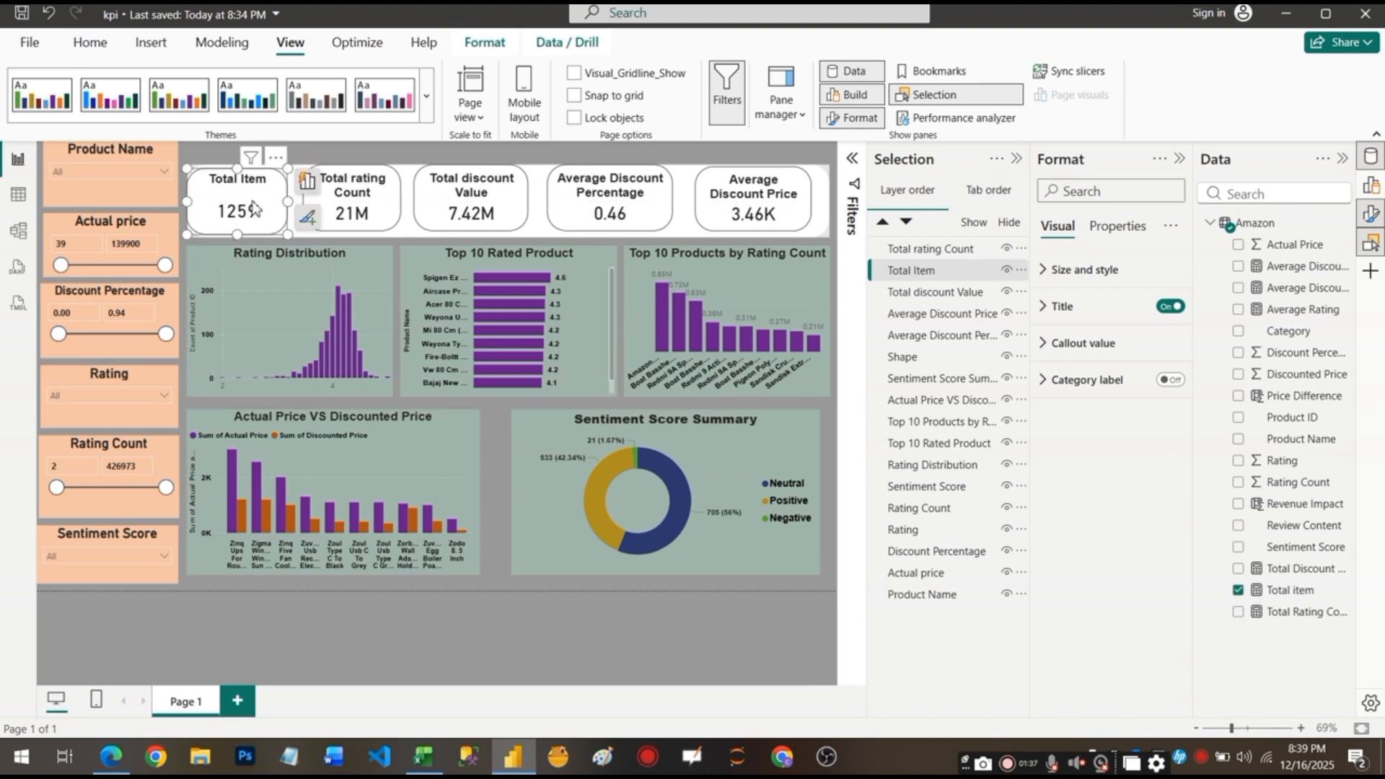
left_click_drag(254, 209, 259, 209)
left_click(259, 209)
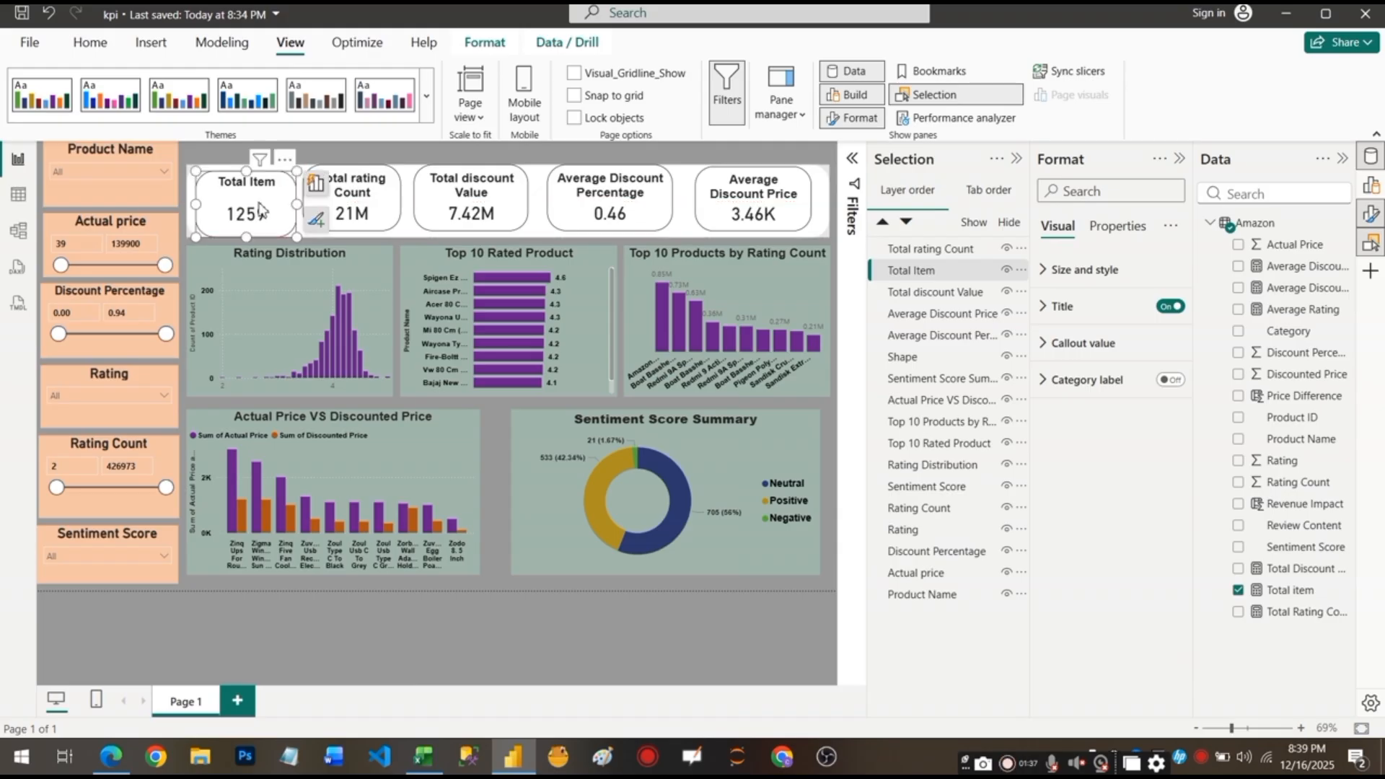
left_click_drag(265, 208, 264, 205)
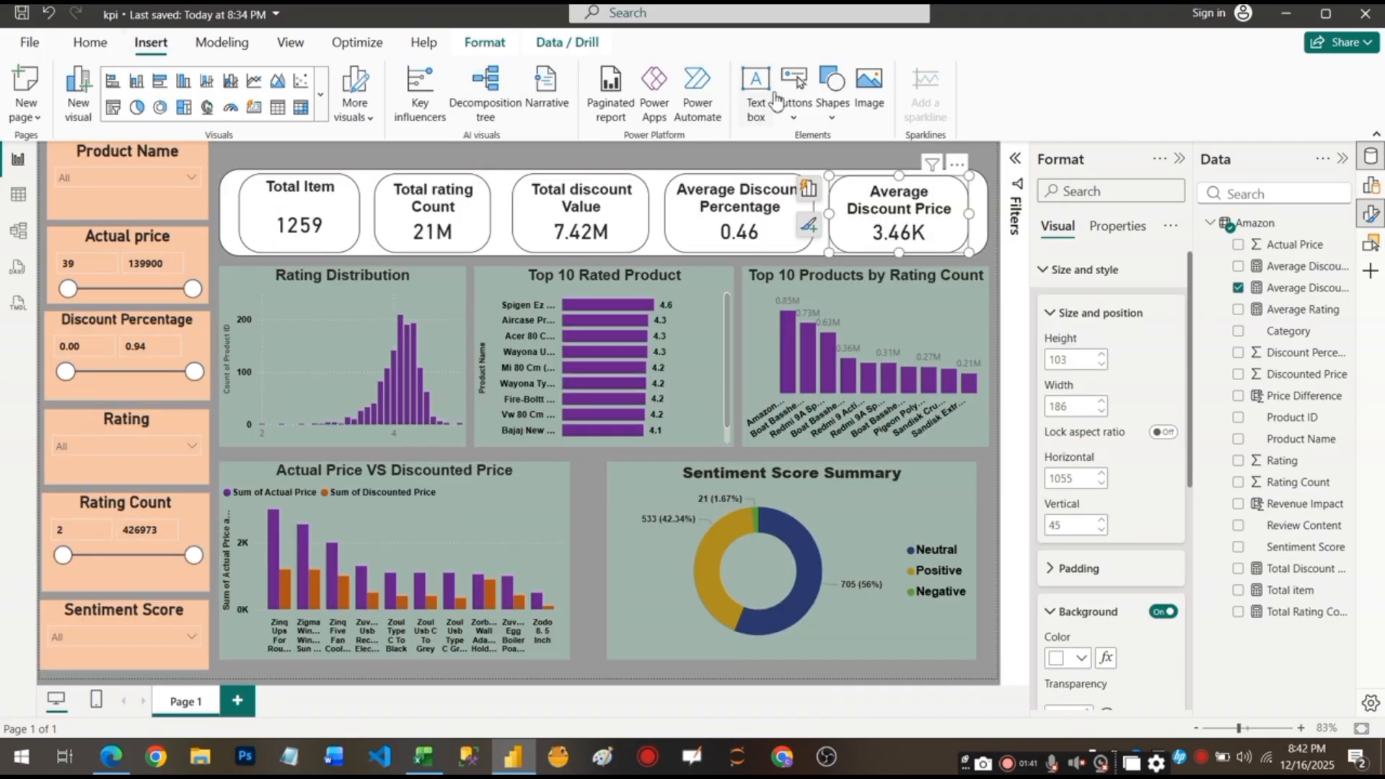
Insert a text box reading AMAZON SALES DATA DASHBOARD, widen it to 532 and shrink it to a shallow title strip.
left_click(755, 94)
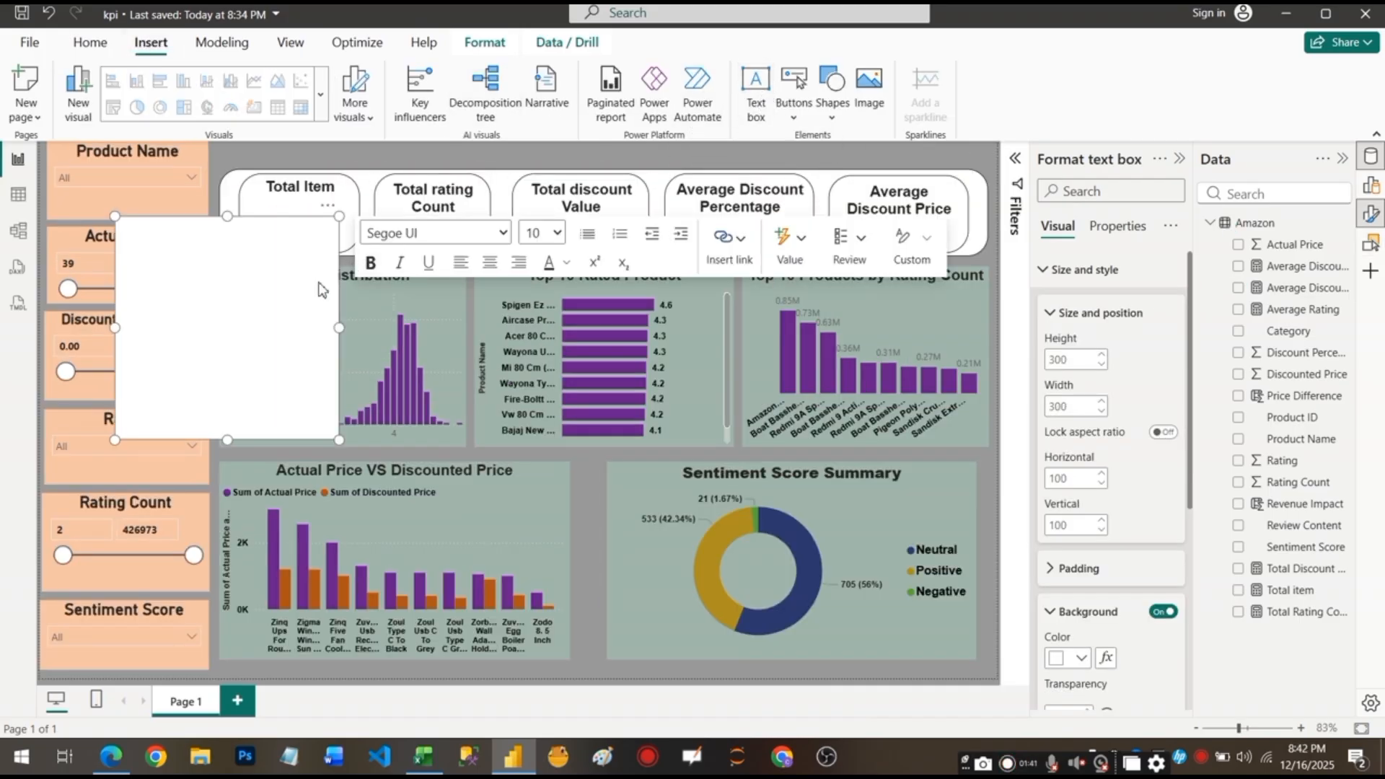
type("Am")
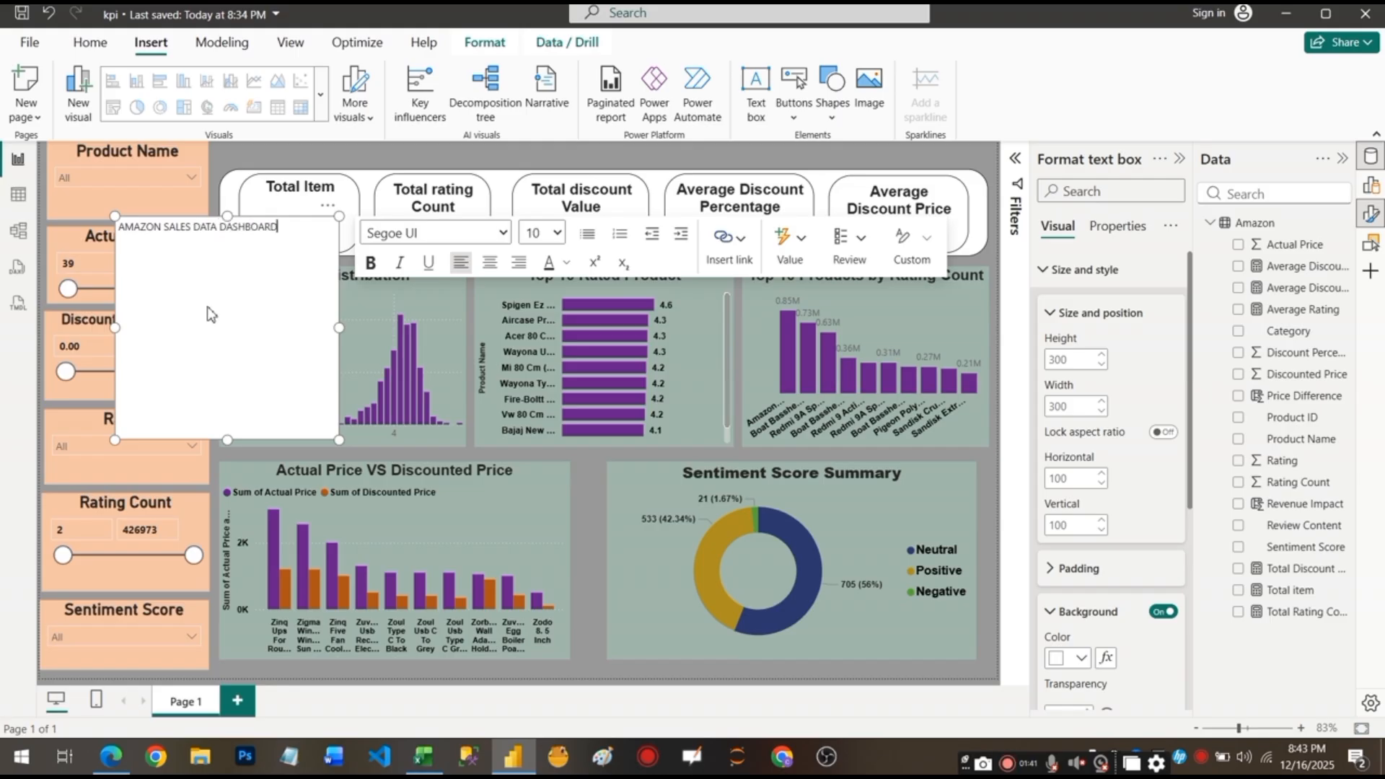
left_click_drag(346, 398, 510, 339)
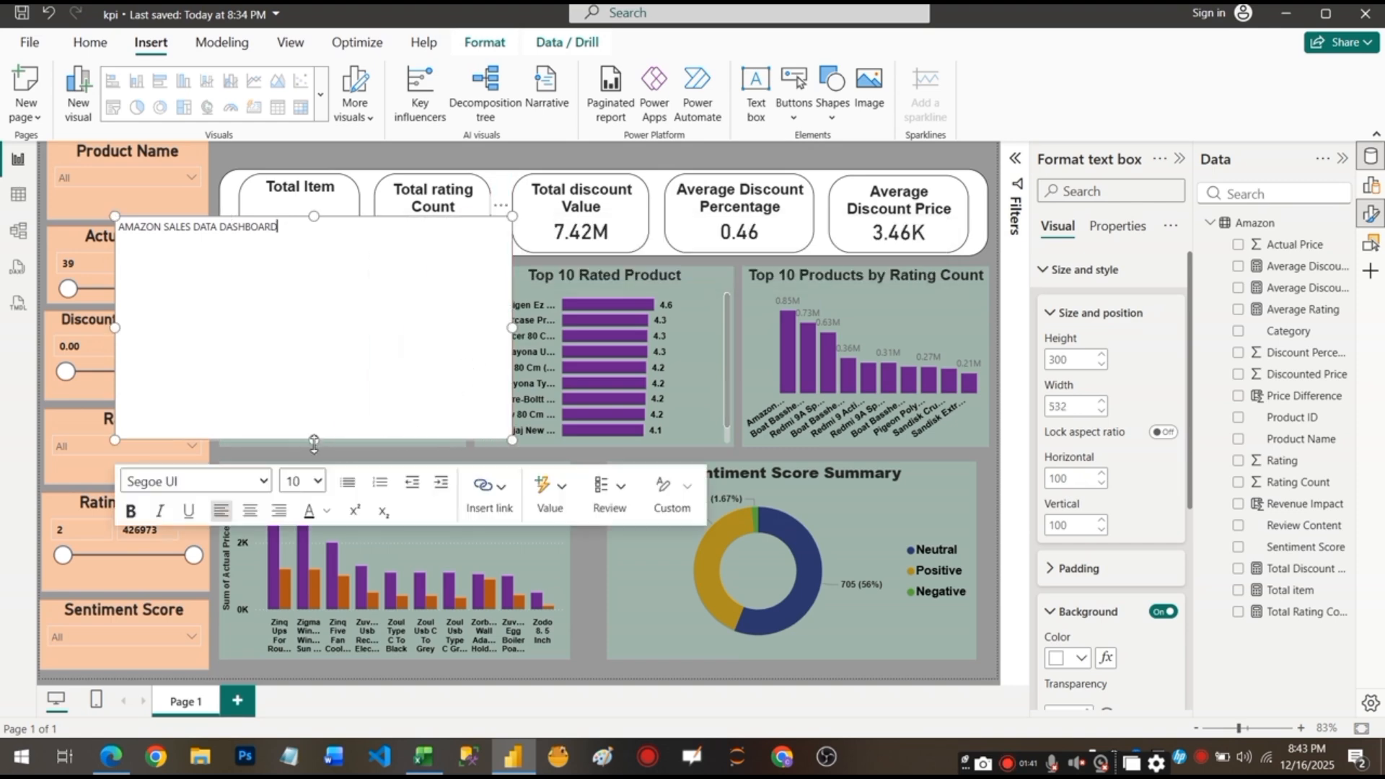
left_click_drag(315, 440, 314, 254)
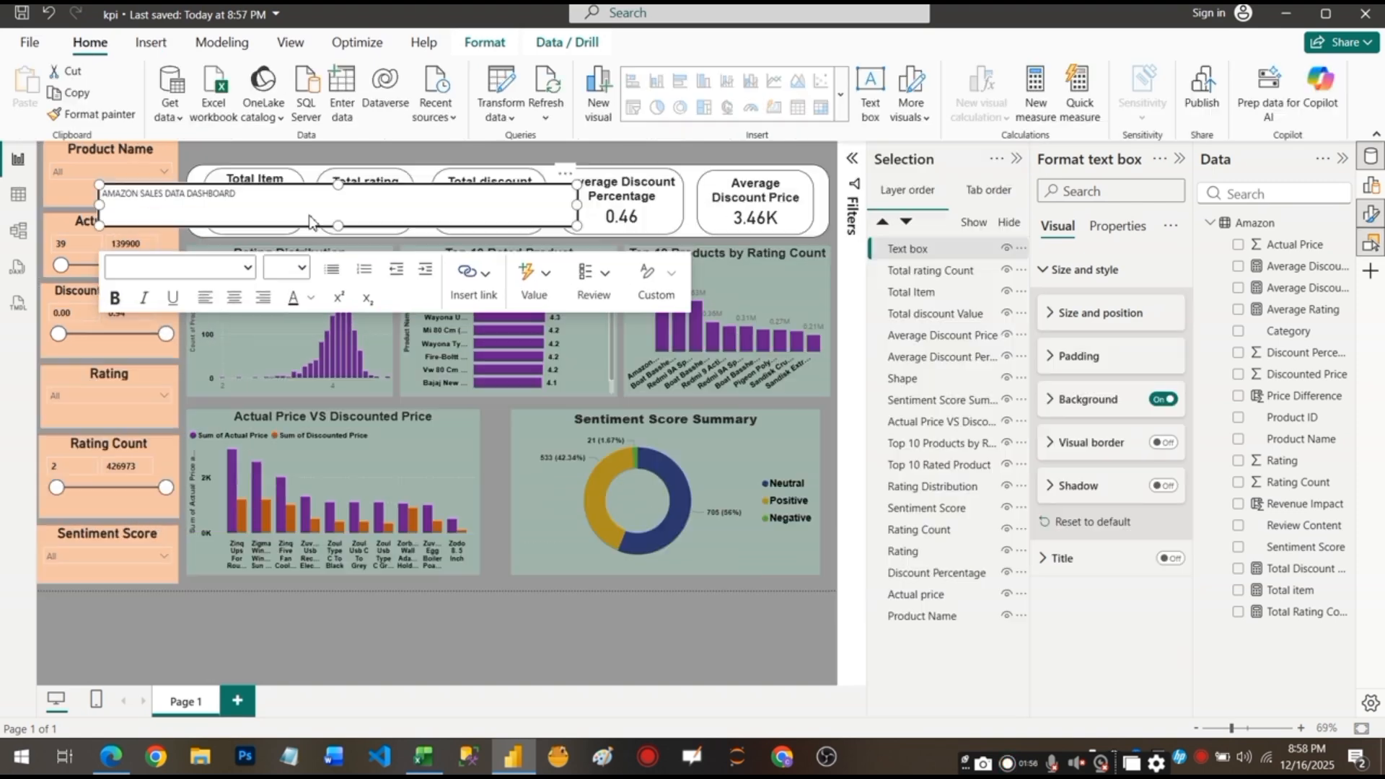
Move the title text box above the KPI card row, flush with the panel's left edge, and reduce its height.
left_click_drag(311, 230, 310, 220)
key("Right")
key("Right")
key("Right")
key("Right")
key("Right")
key("Right")
key("Right")
key("Right")
key("Right")
key("Right")
key("Right")
key("Right")
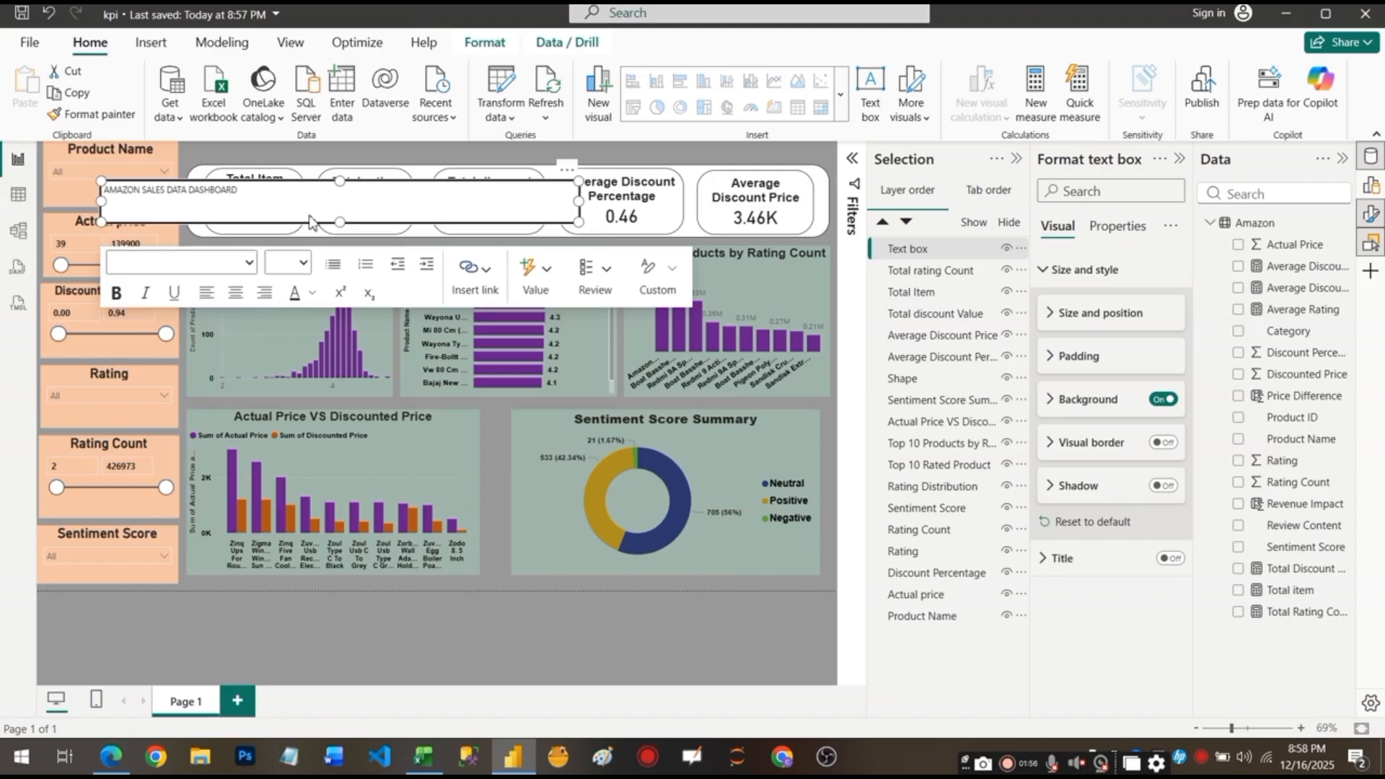
key("Right")
key("Right")
key("Right")
key("Right")
key("Right")
key("Right")
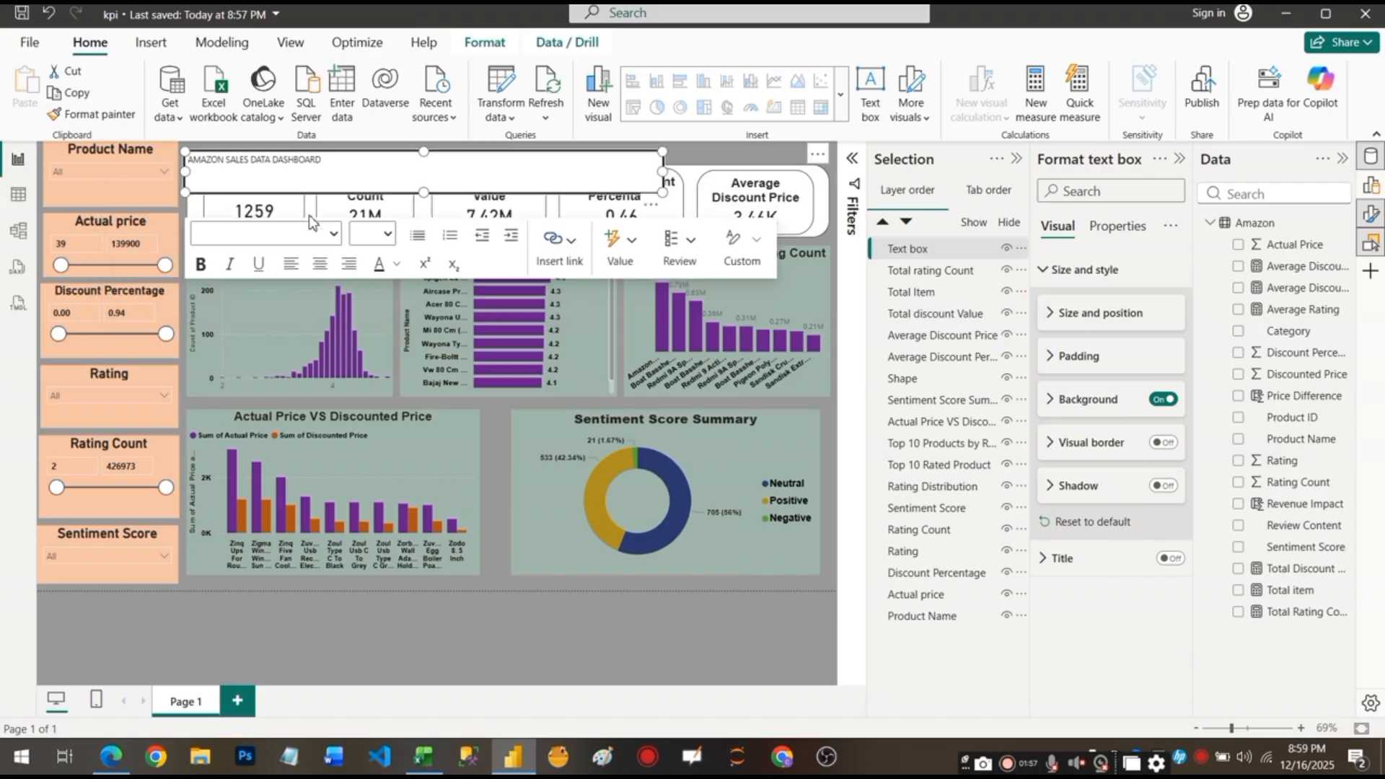
key("Up")
key("Up")
key("Up")
key("Up")
key("Up")
key("Up")
key("Up")
key("Up")
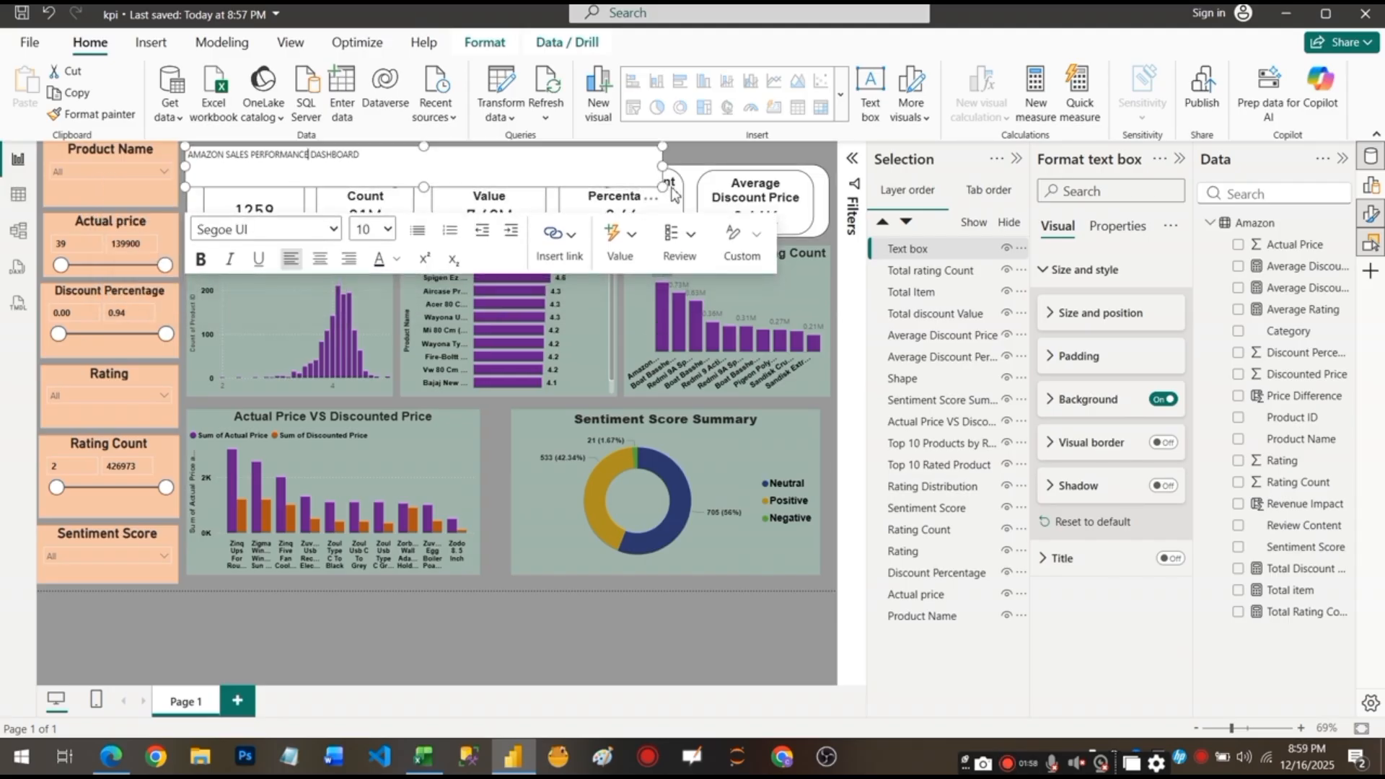
mouse_move(663, 186)
left_mouse_down()
mouse_move(687, 189)
mouse_move(676, 167)
left_mouse_up()
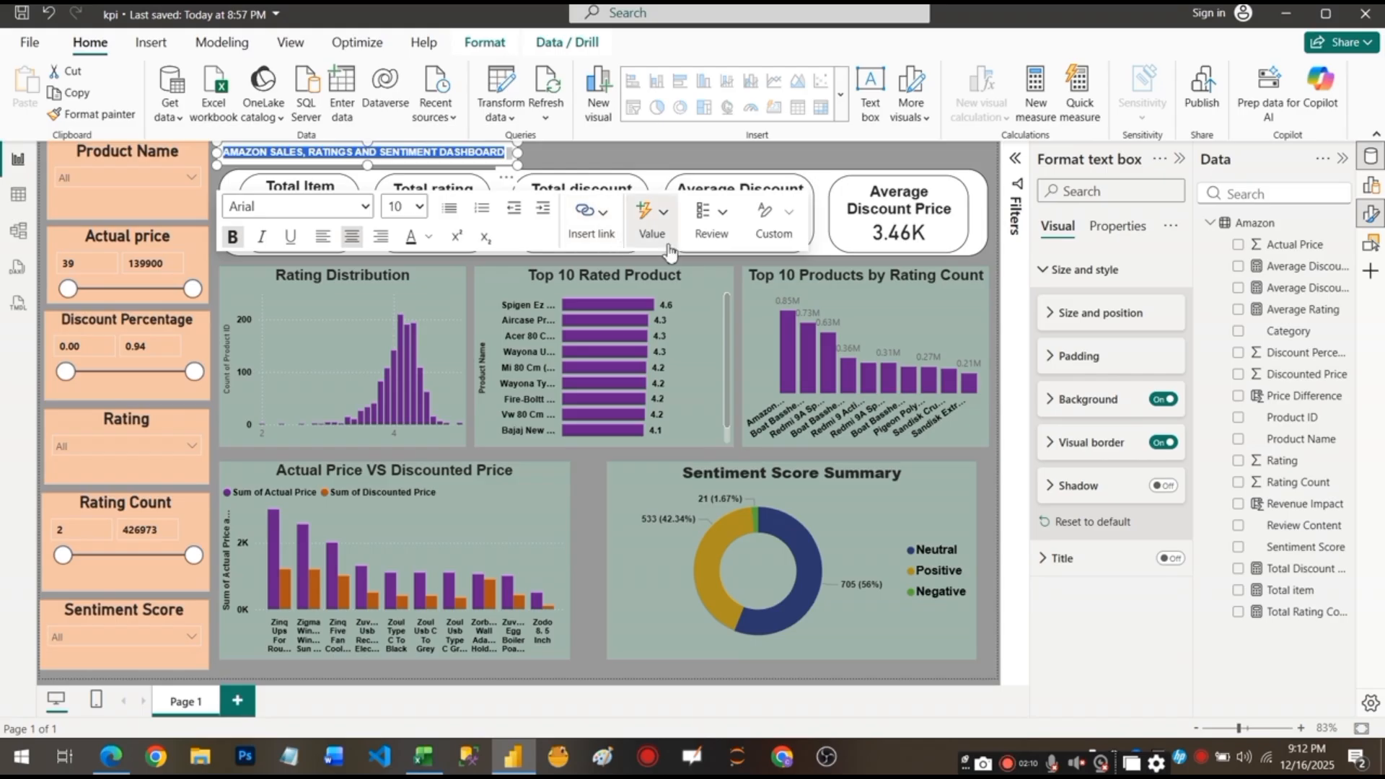
left_click(697, 160)
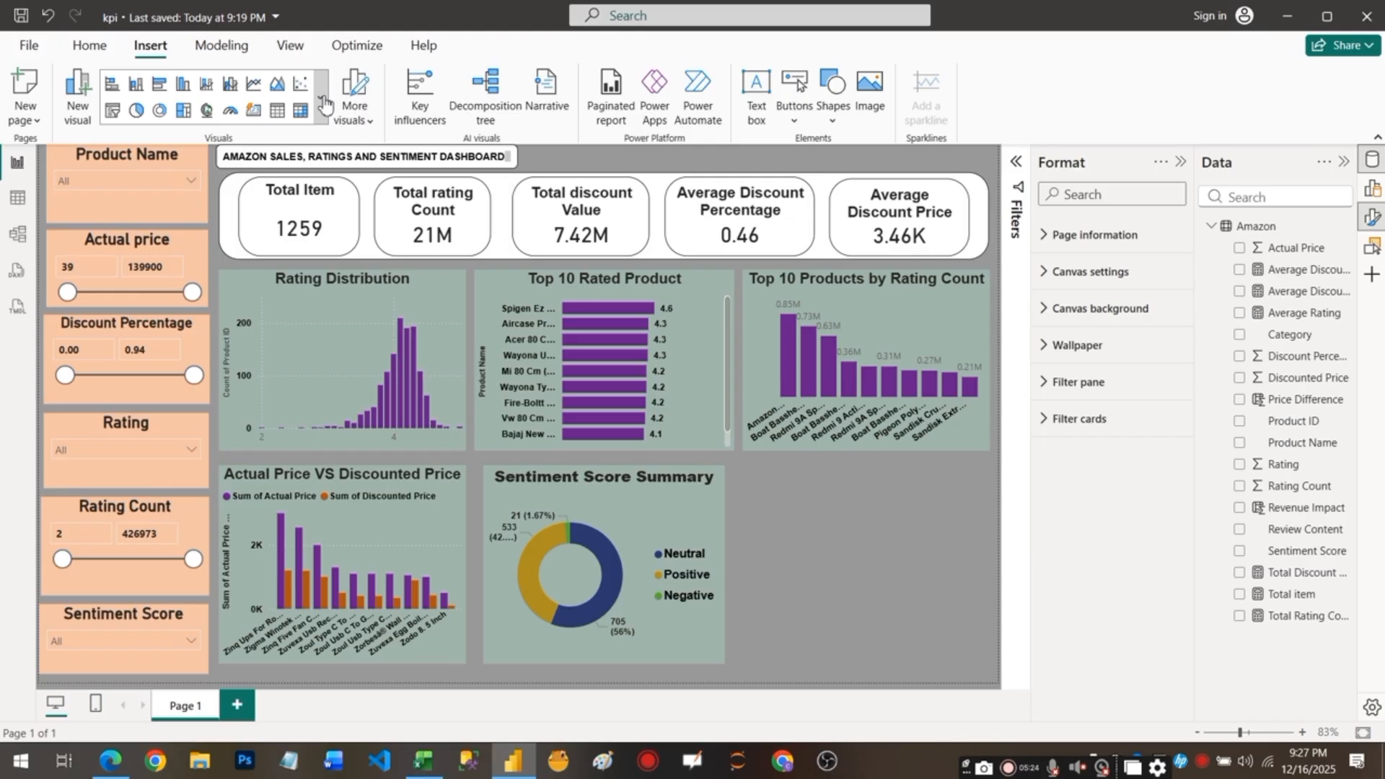
Insert a clustered bar chart in the empty lower-row space with Product Name on the Y-axis and Total Rating Count on the X-axis.
left_click(322, 114)
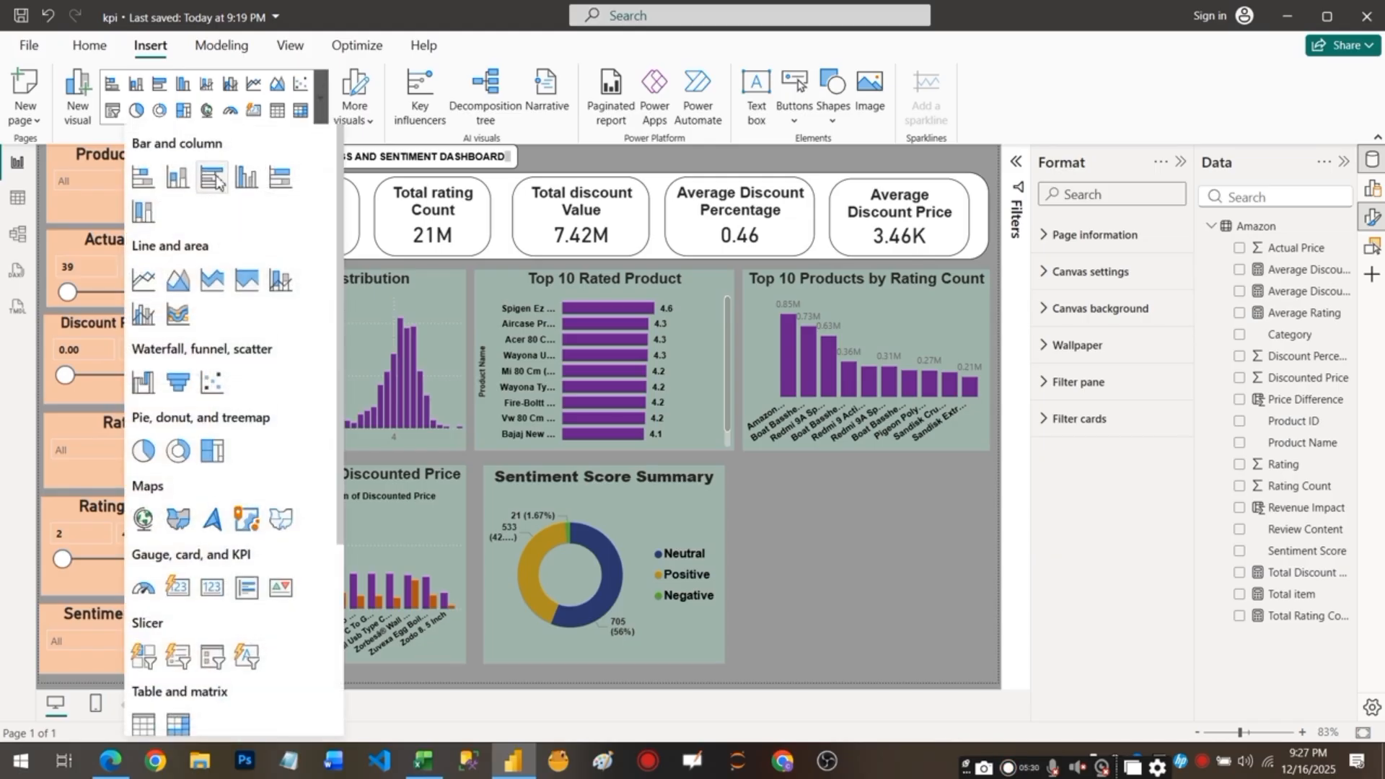
left_click(217, 181)
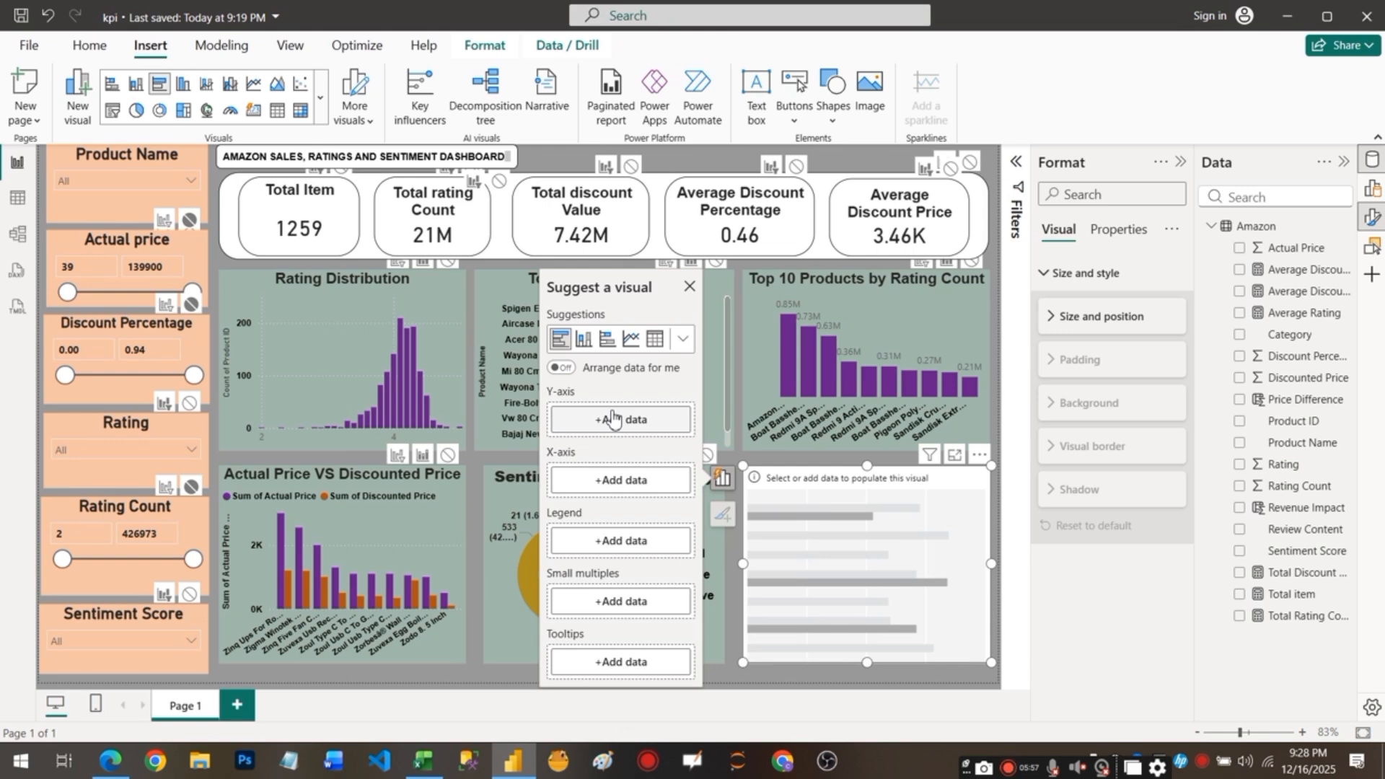
left_click(611, 418)
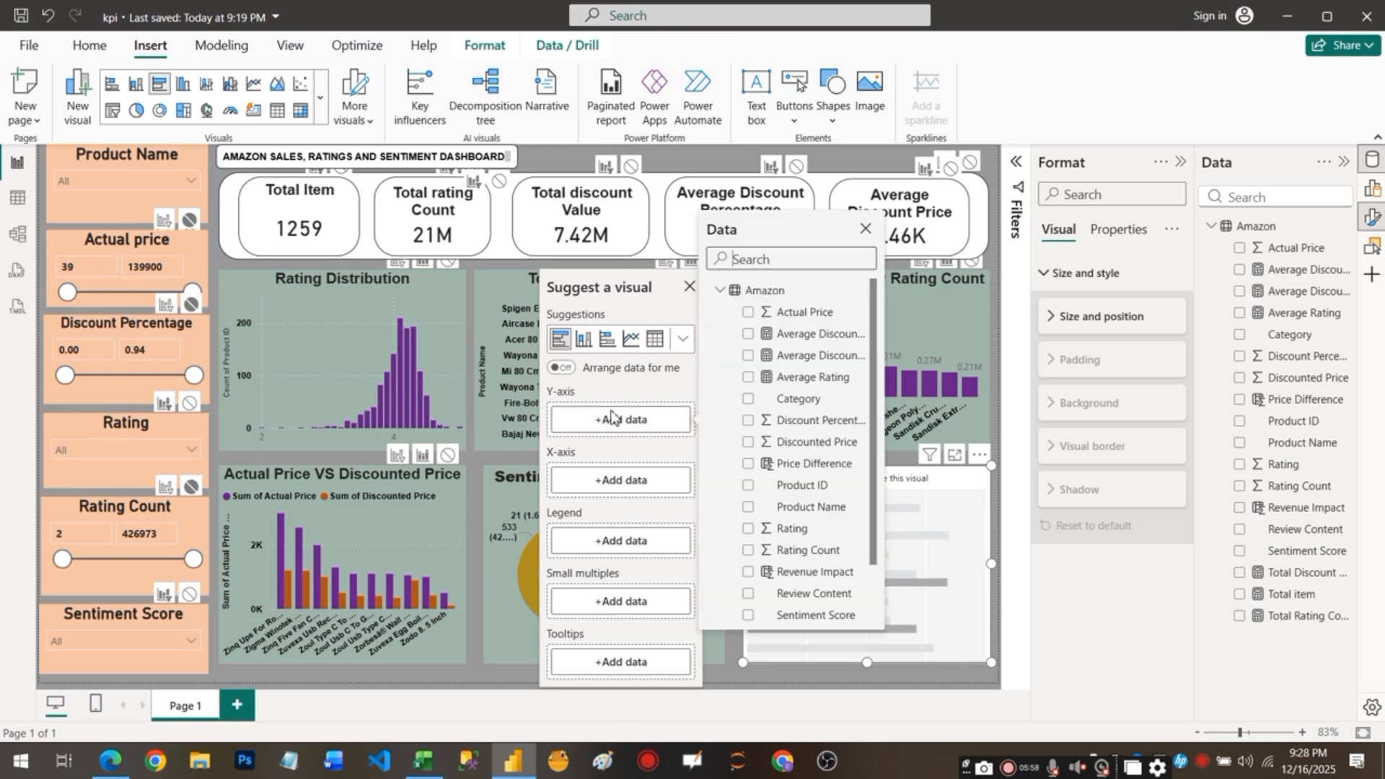
left_click(748, 507)
left_click(633, 510)
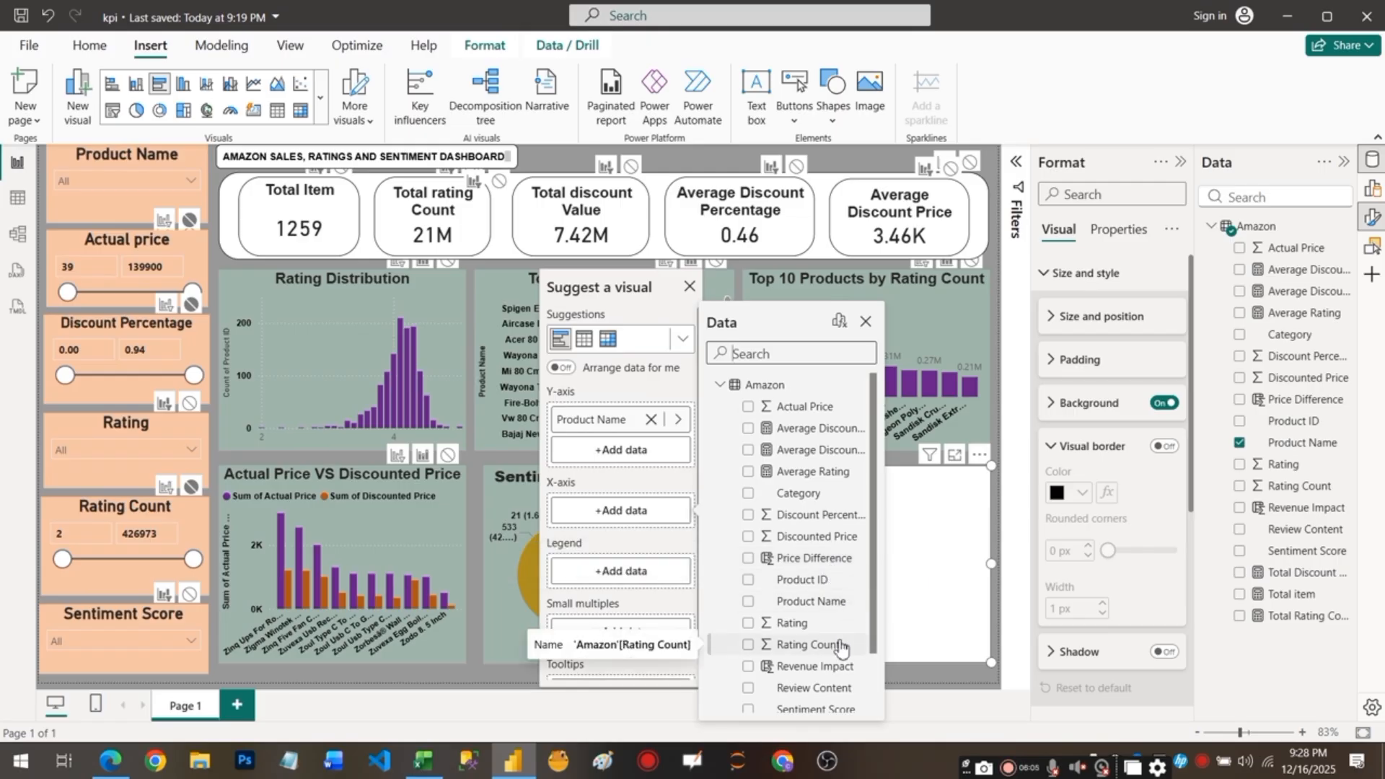
scroll(837, 642, "down", 2)
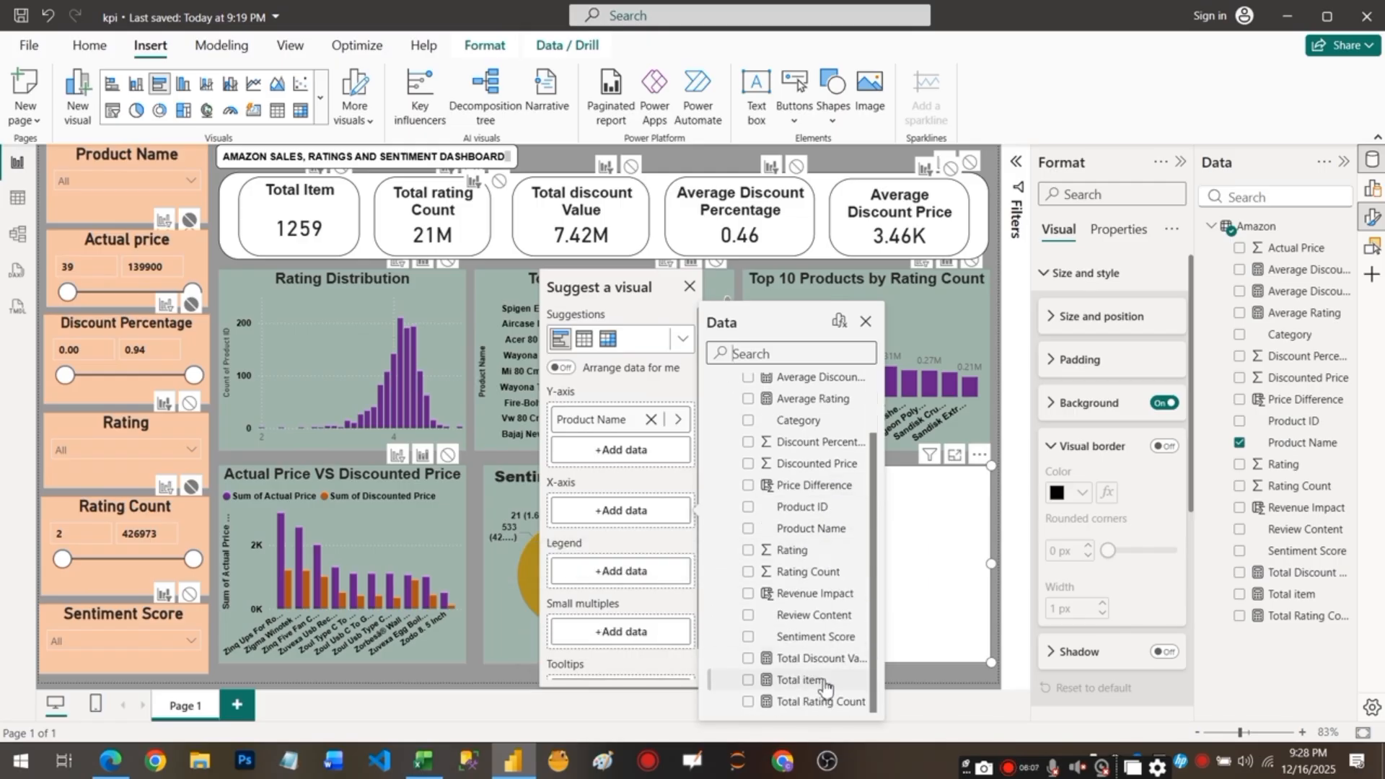
left_click(748, 701)
left_click(689, 288)
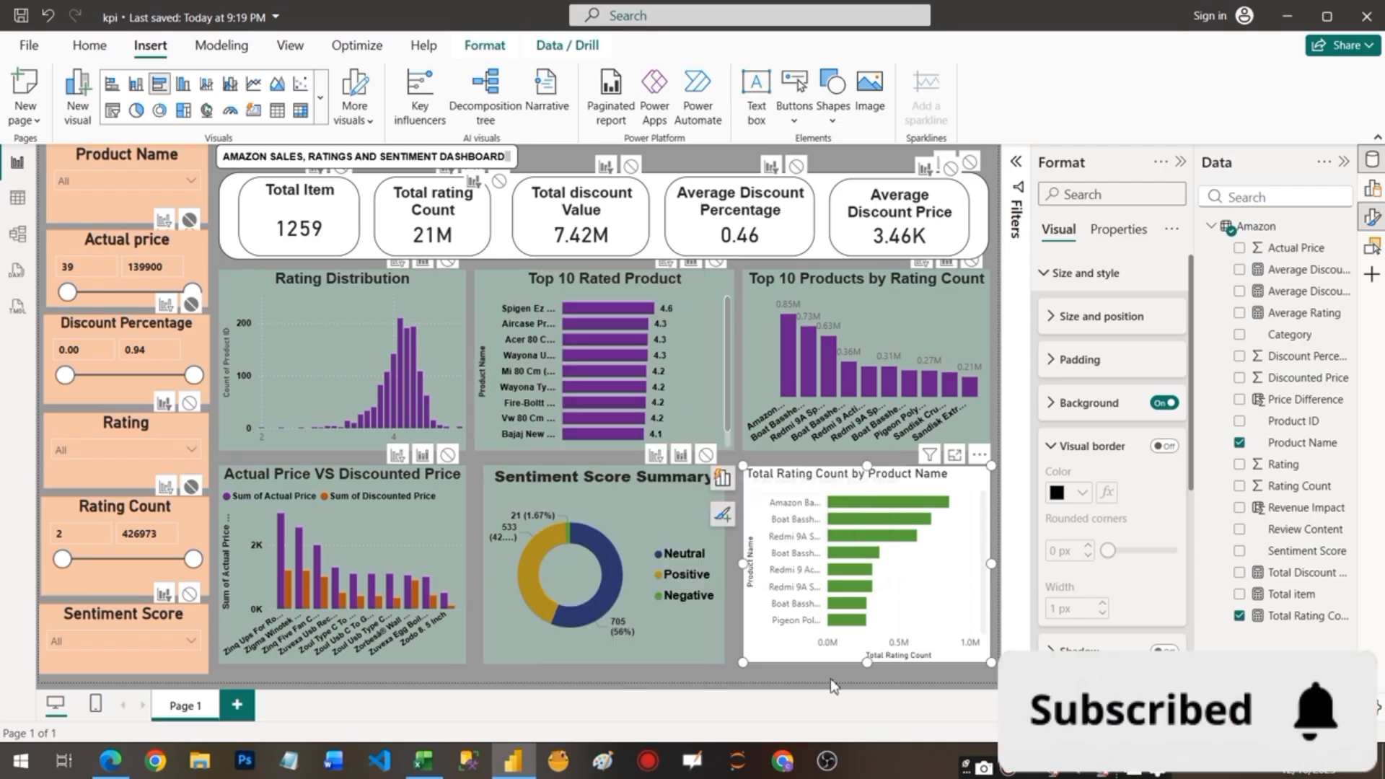
Filter the new bar chart's Product Name to the top 5 items by Total Rating Count using a Top N filter.
left_click(1014, 163)
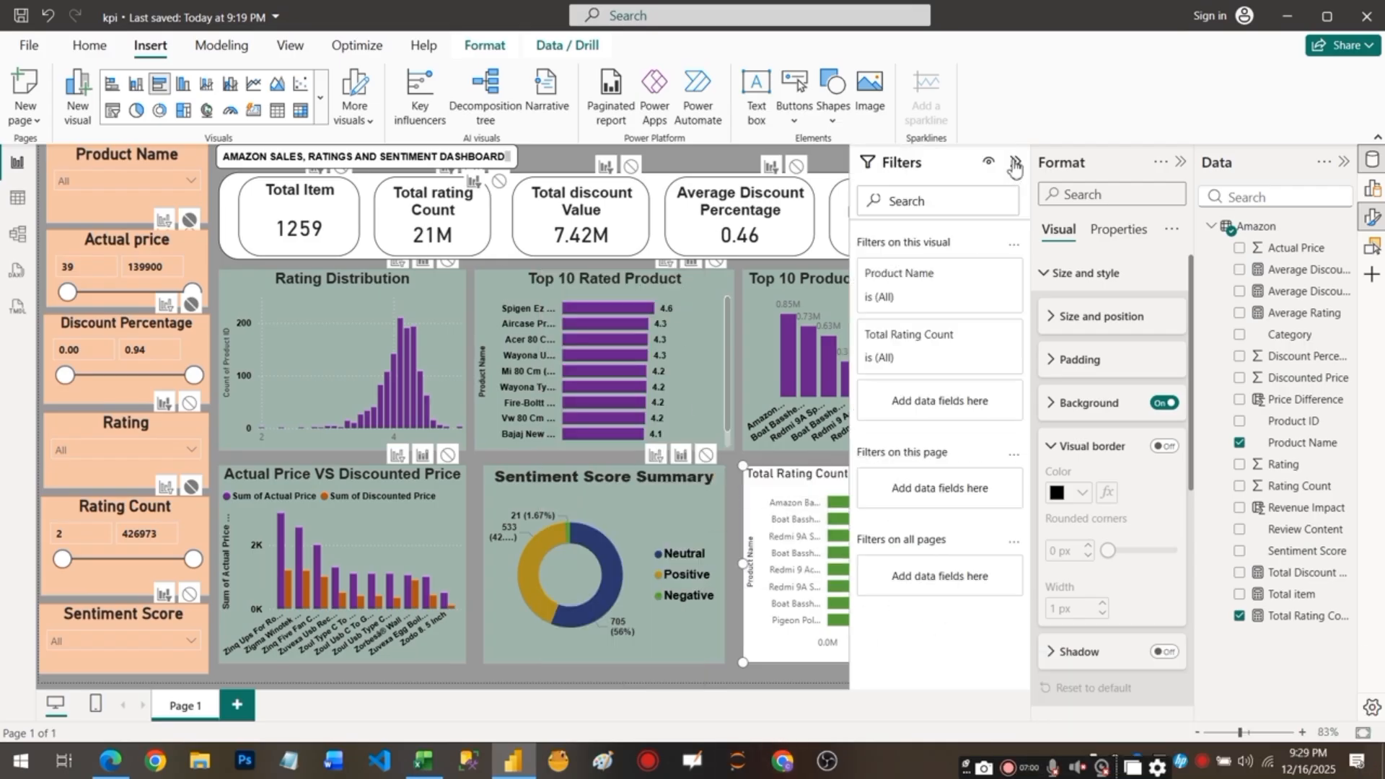
left_click(957, 307)
left_click(956, 346)
left_click(910, 411)
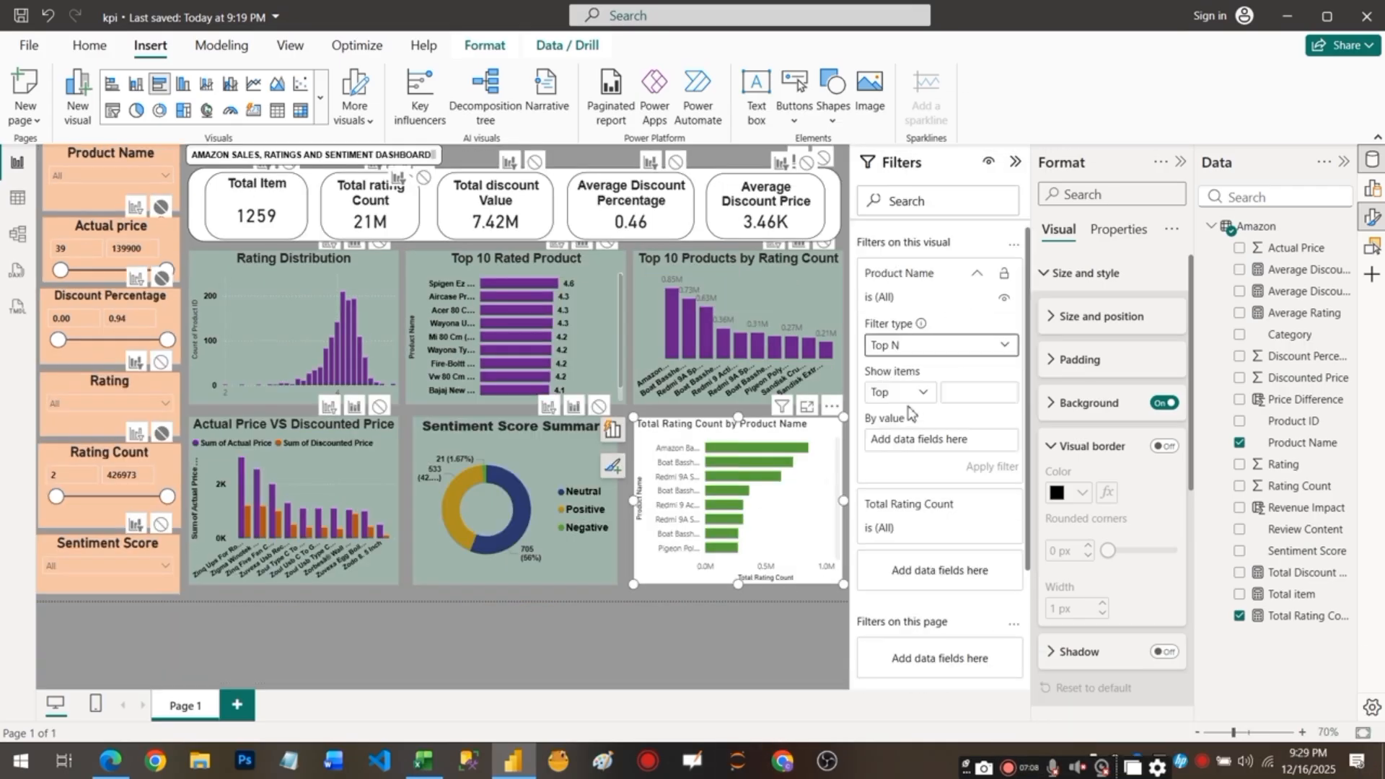
left_click(974, 396)
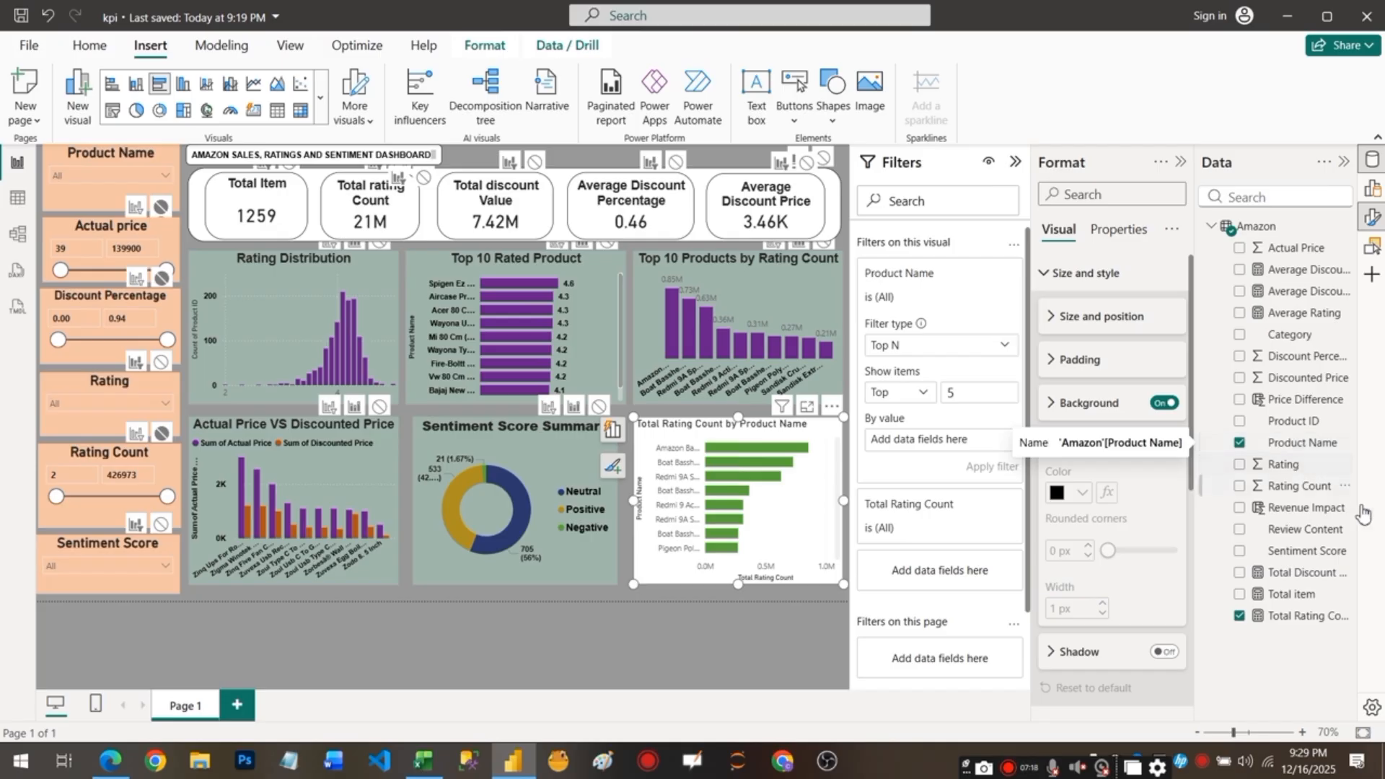
left_click_drag(1329, 618, 992, 452)
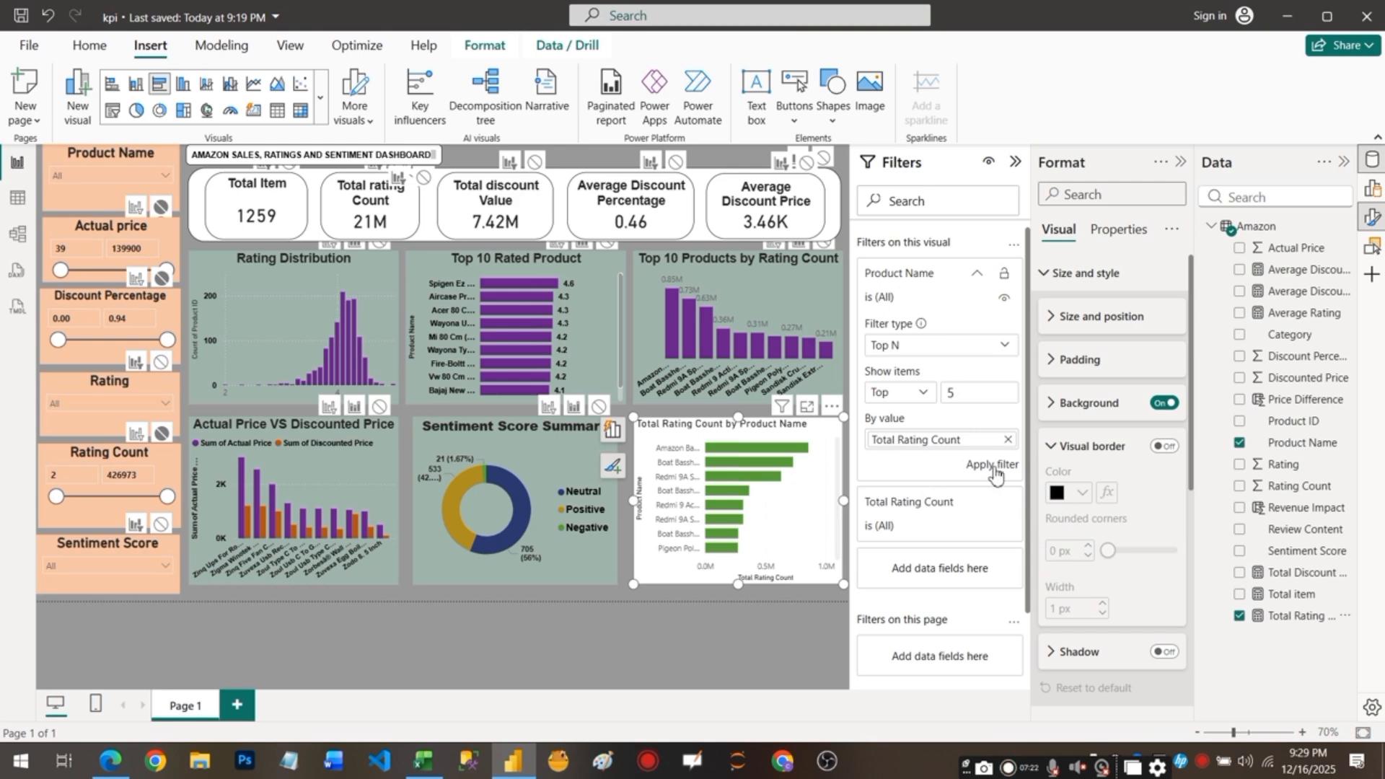
left_click(993, 467)
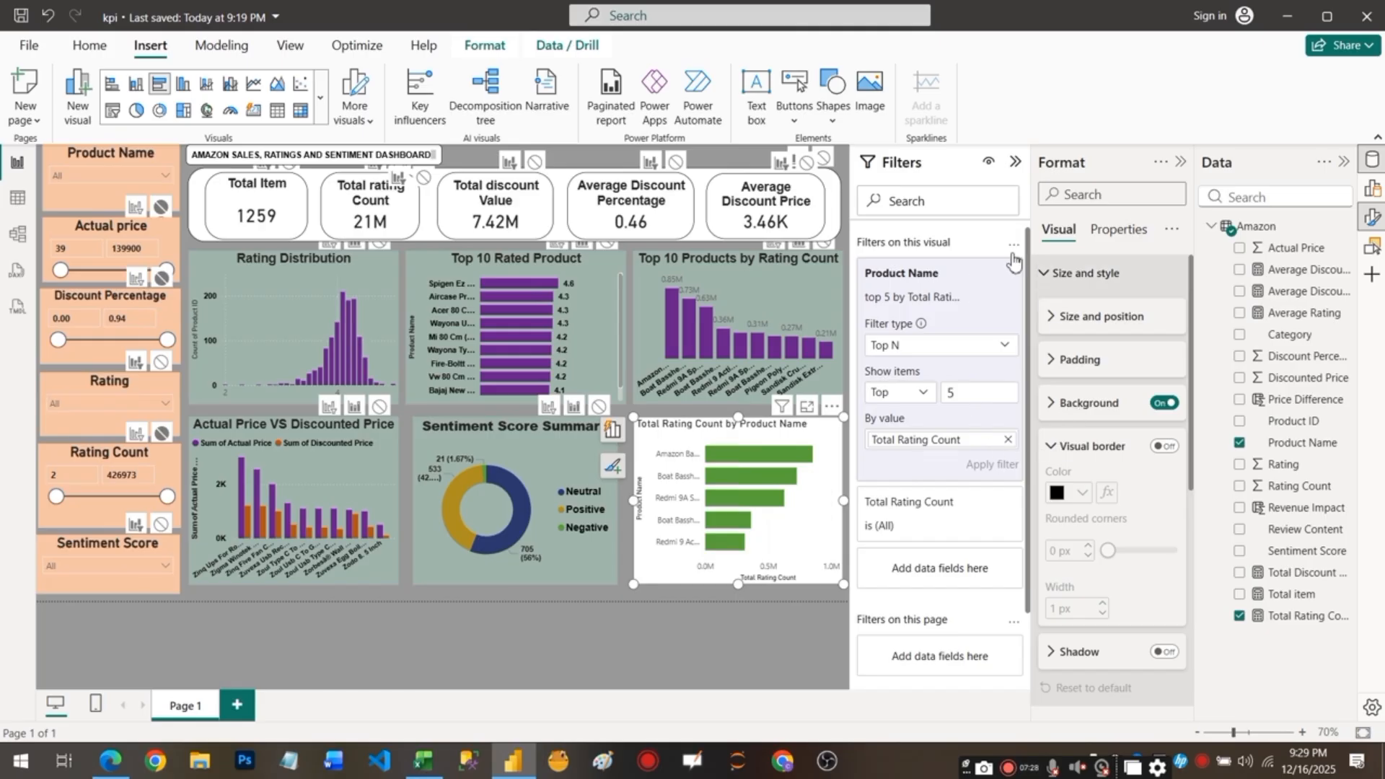
left_click(1017, 164)
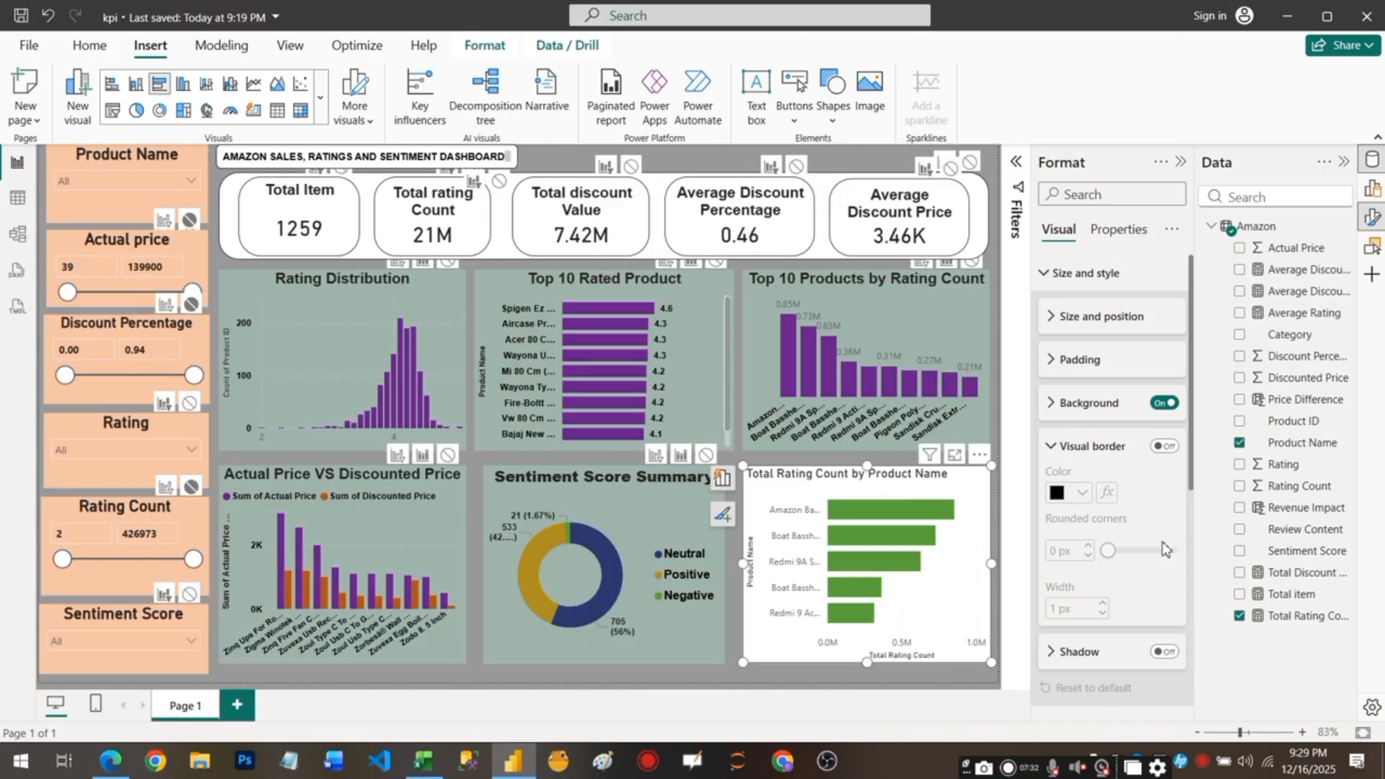
Set the new bar chart's background to the lightest tint of the dark green theme color, matching the other charts.
left_click(1055, 404)
left_click(1081, 451)
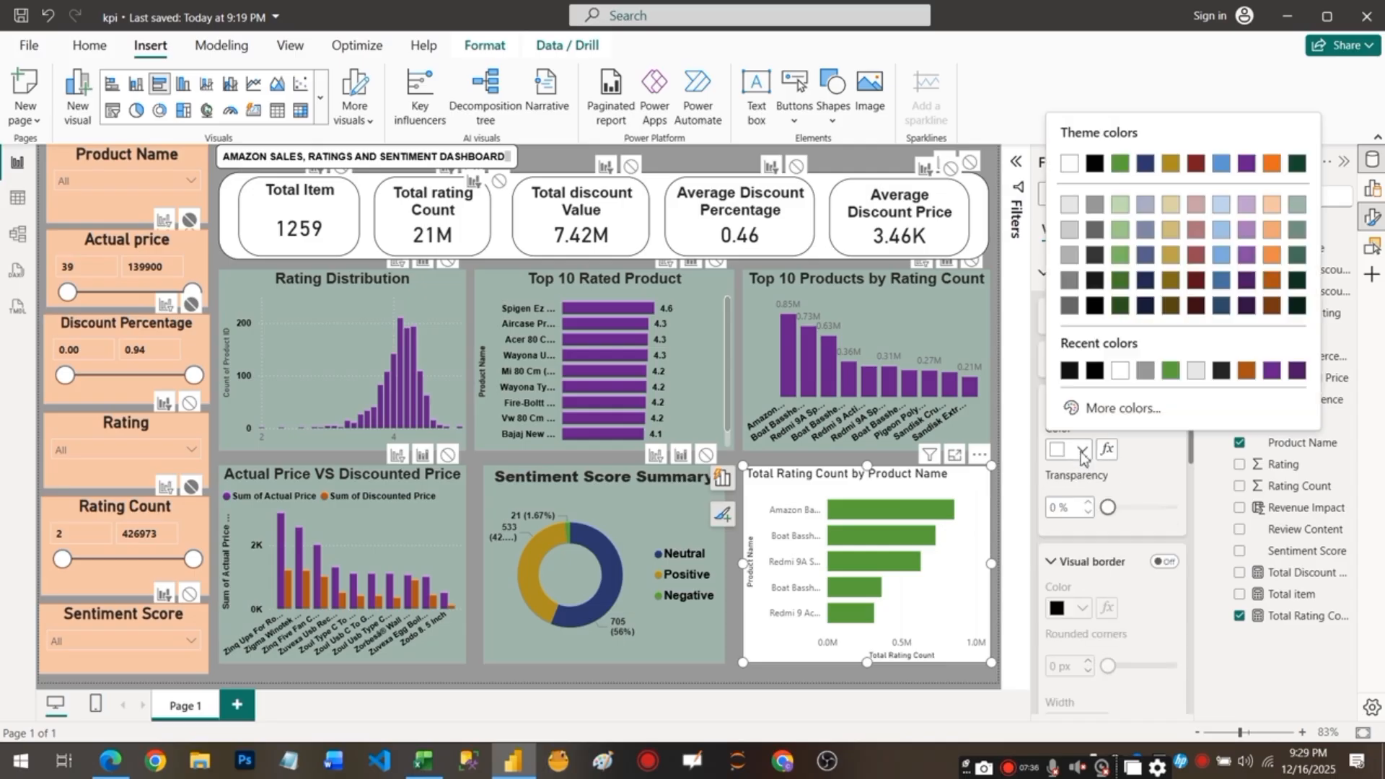
left_click(1295, 204)
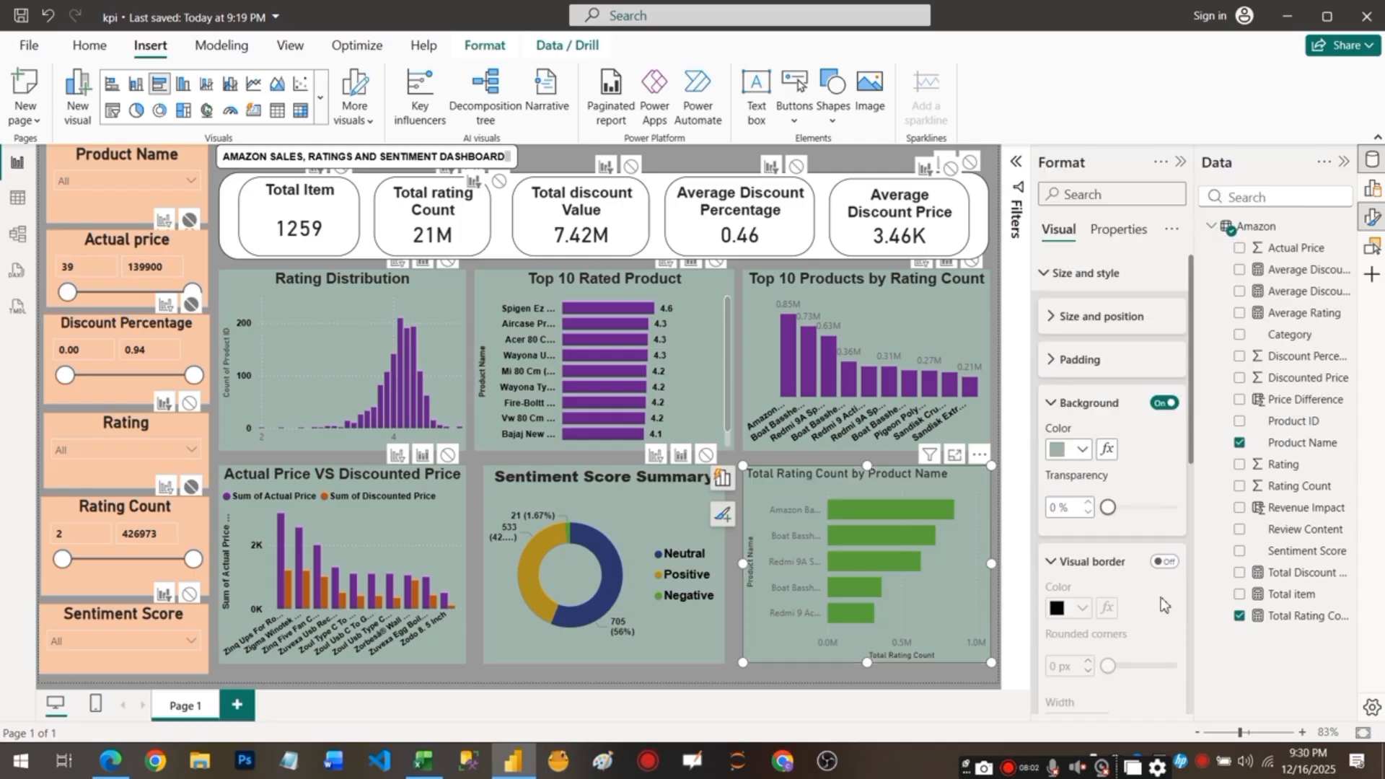
Change the new bar chart's title text to Most Sold Product.
scroll(1069, 532, "down", 5)
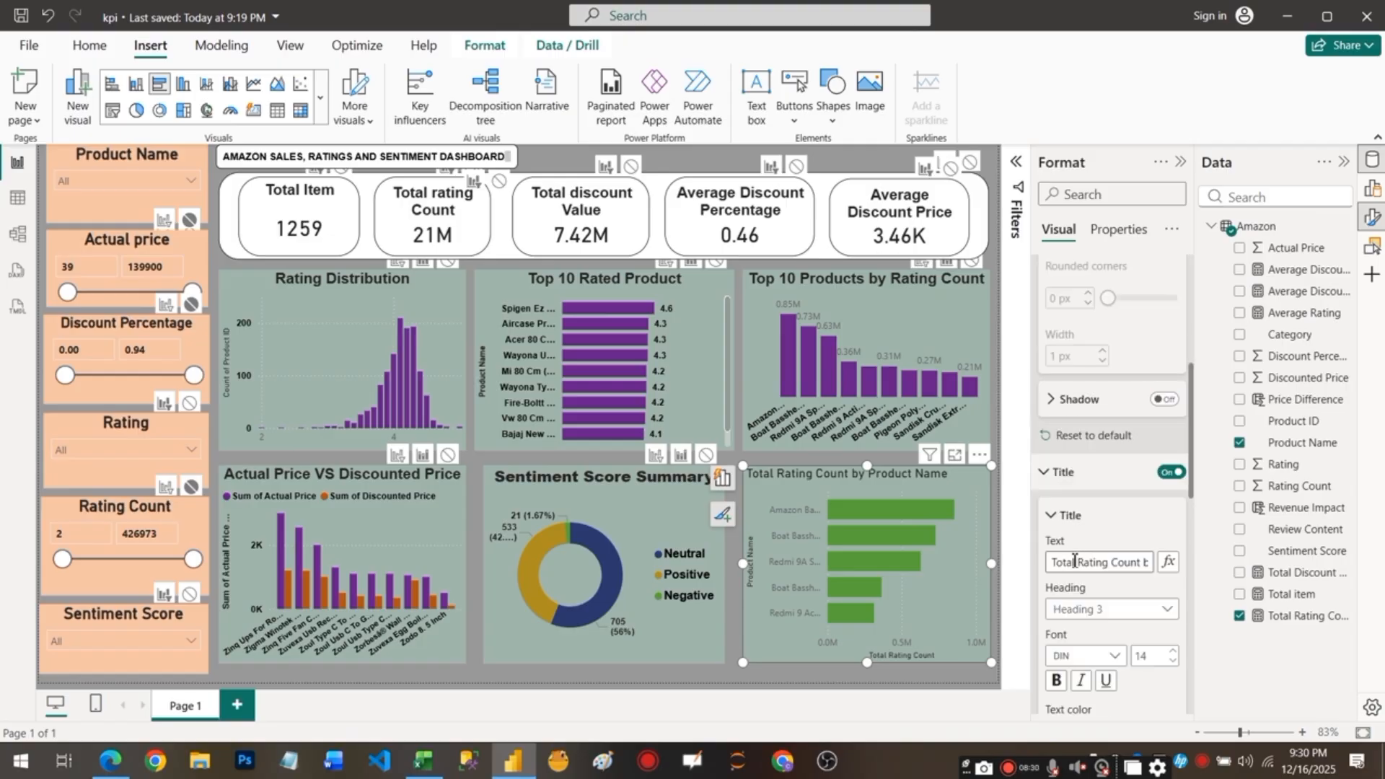
left_click(1074, 561)
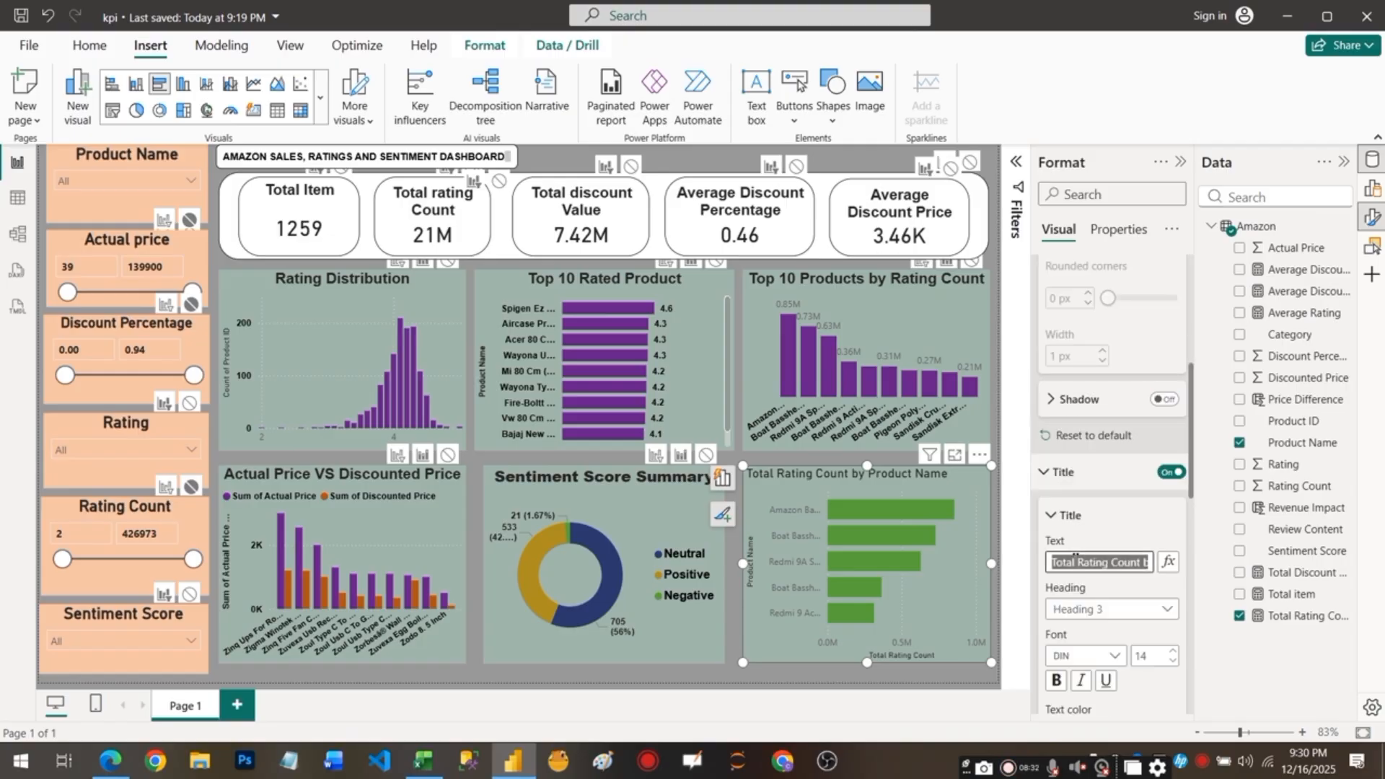
type("Most Sold Product")
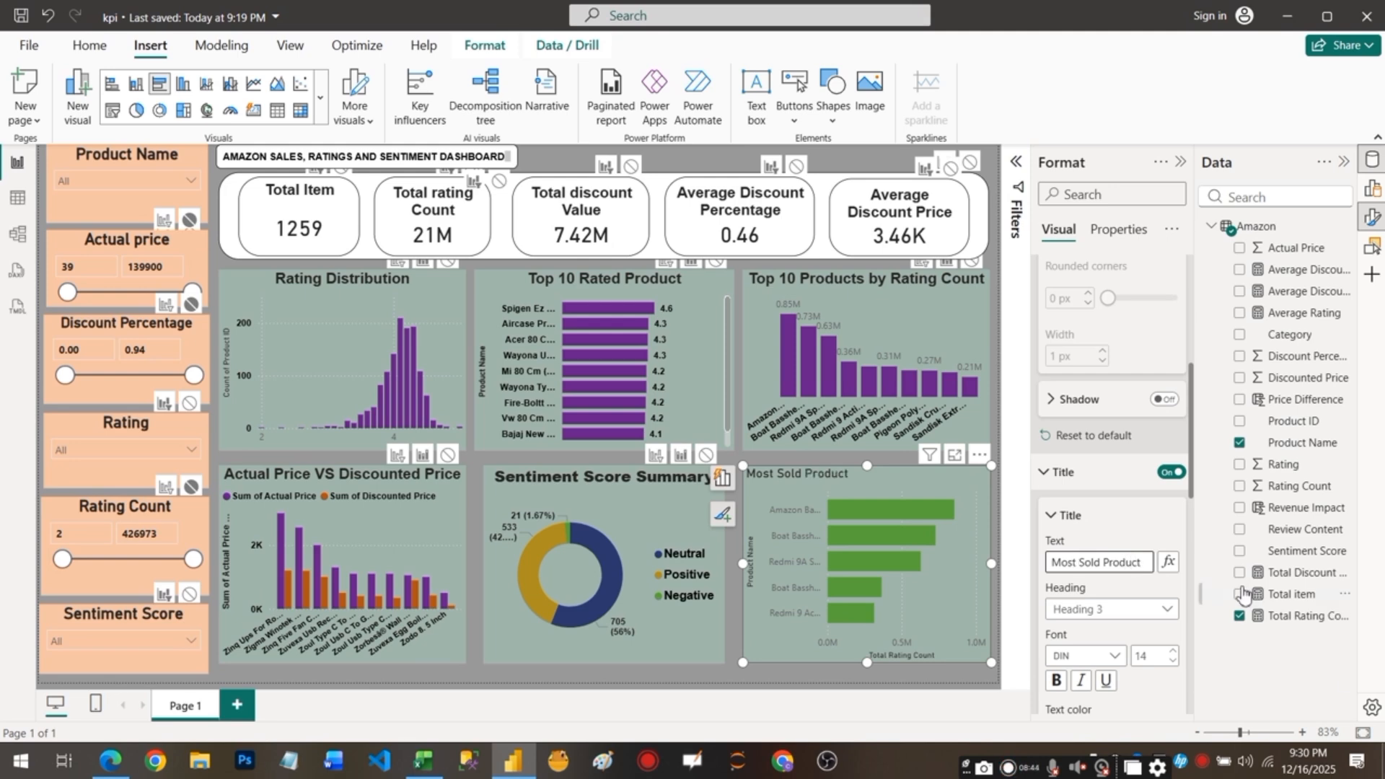
Format the Most Sold Product title as Heading 4 in bold Arial, size 18, and center it.
left_click(1157, 610)
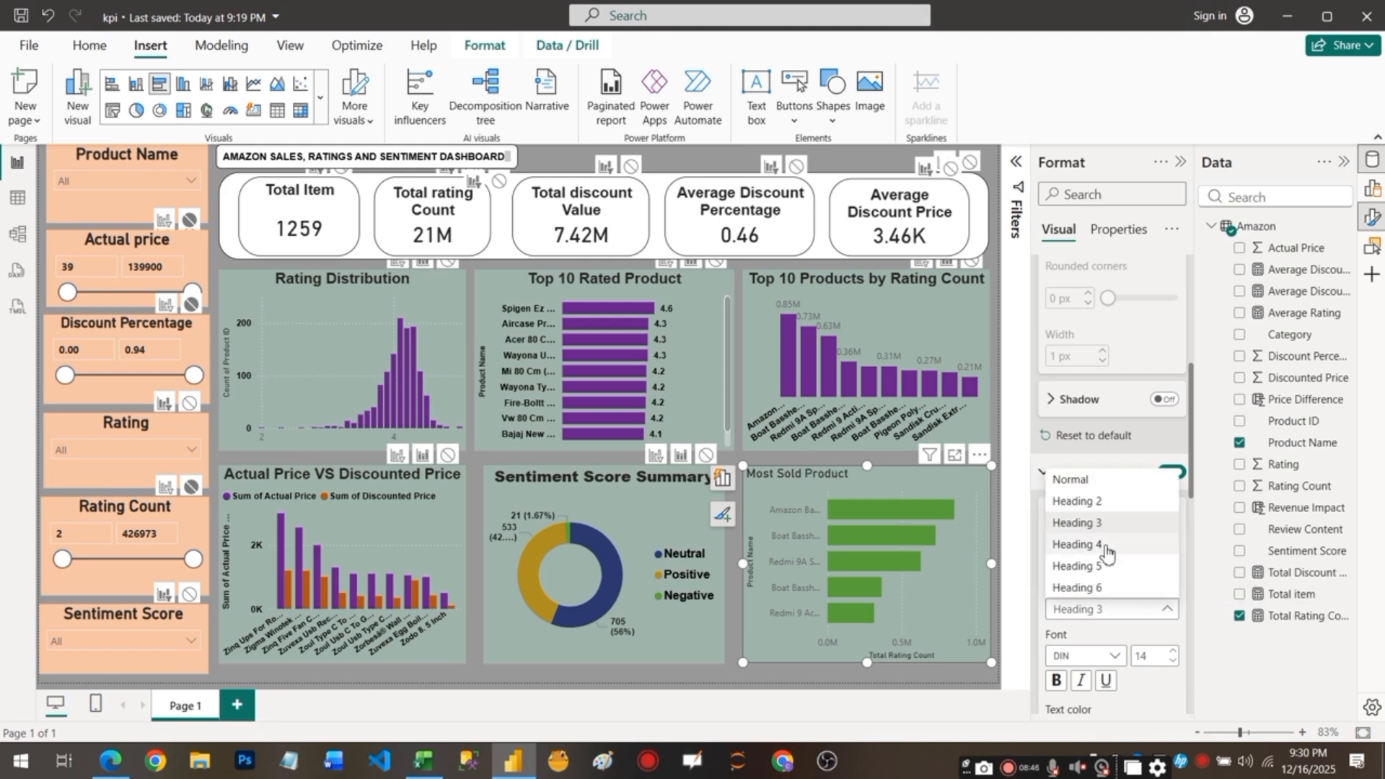
left_click(1111, 545)
left_click(1112, 655)
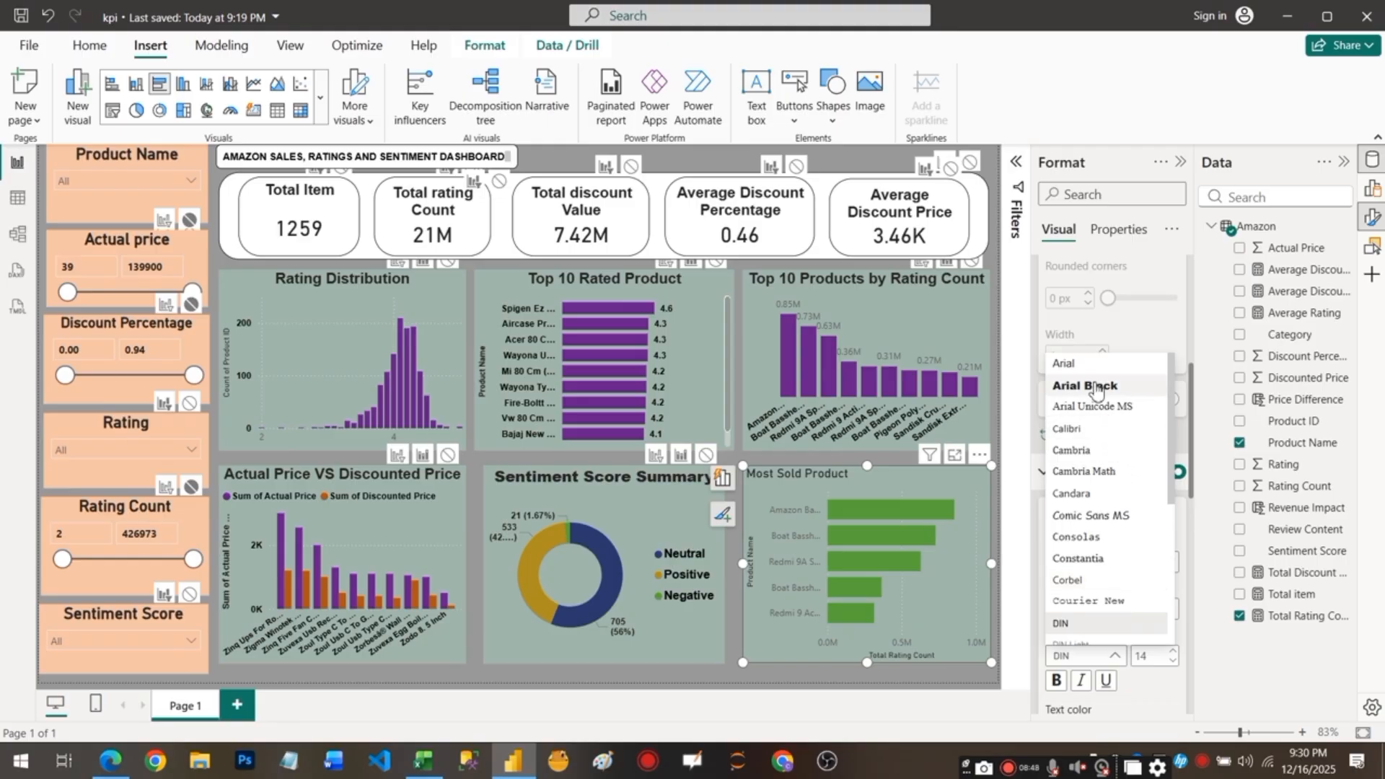
left_click(1064, 364)
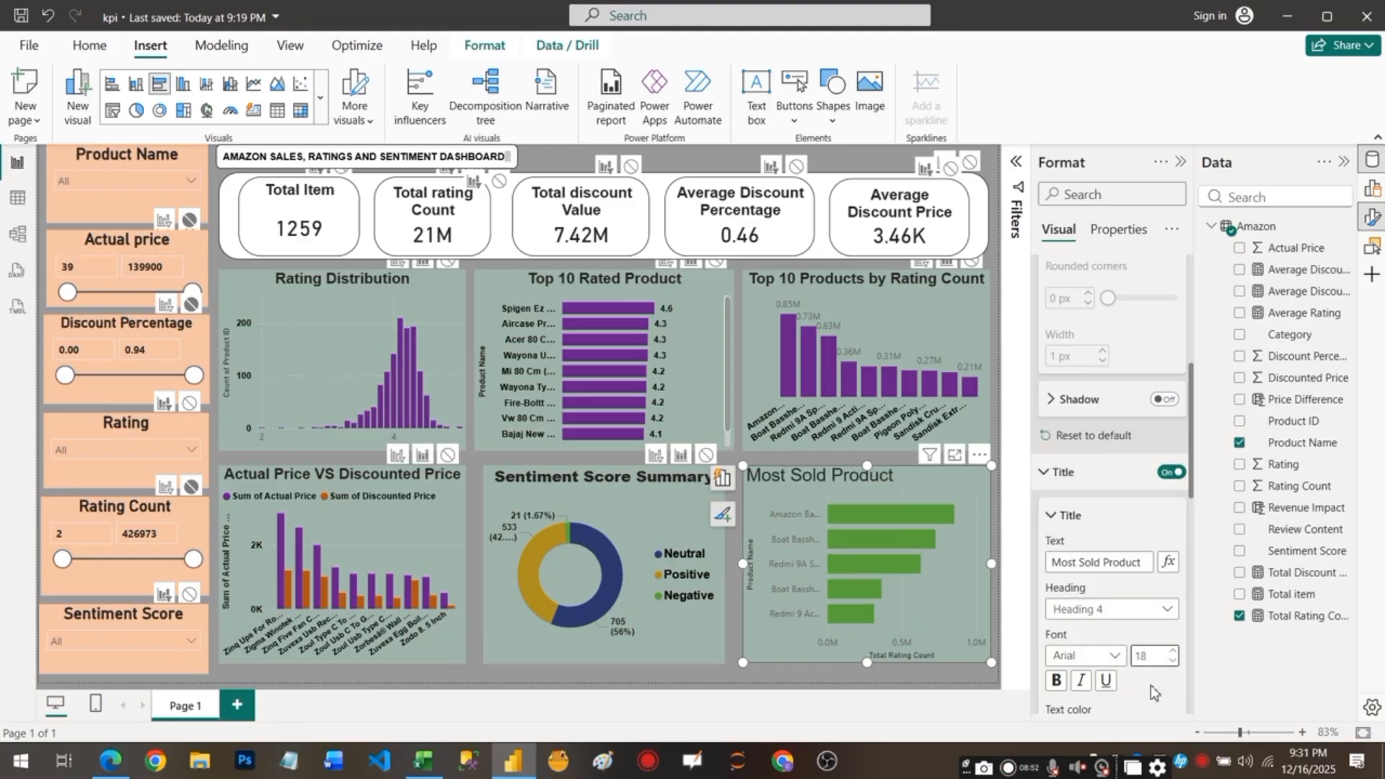
left_click(1055, 680)
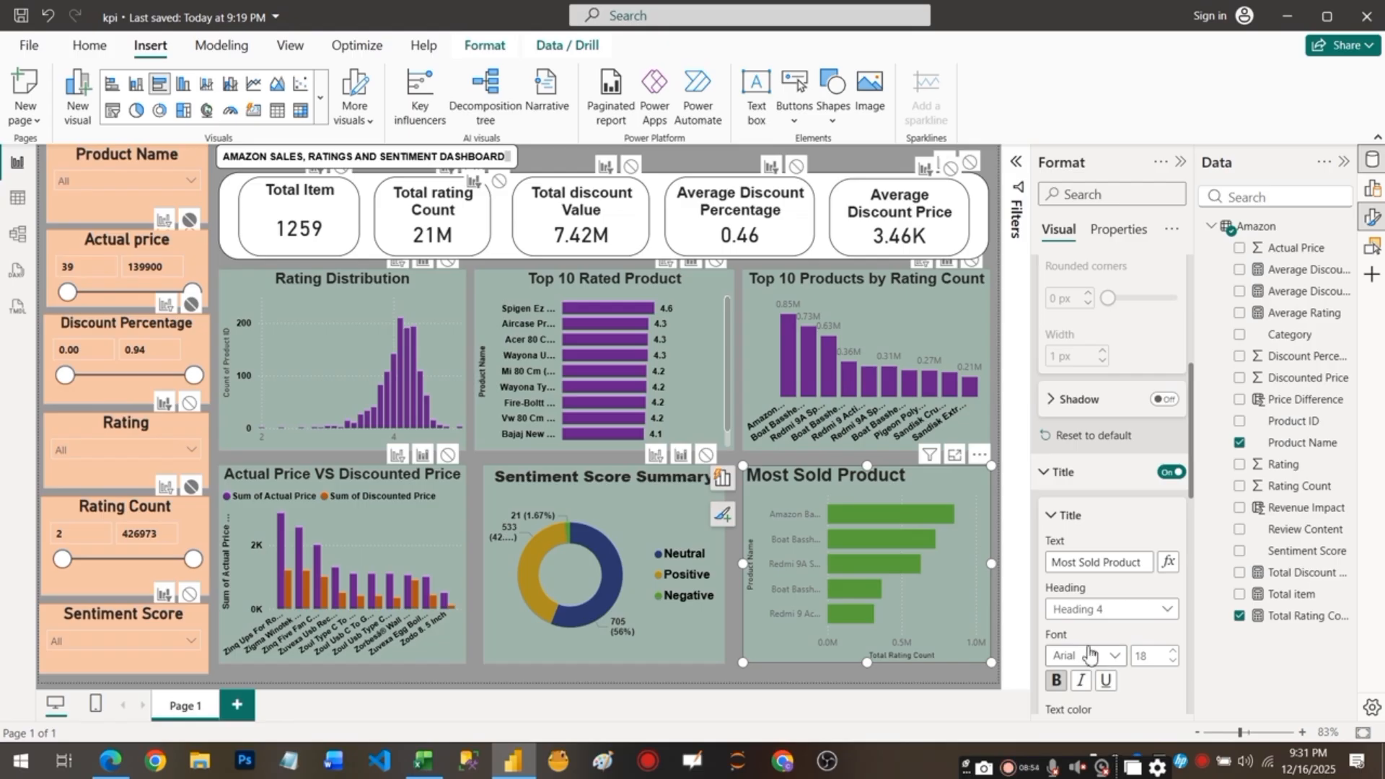
scroll(1099, 660, "down", 3)
left_click(1081, 557)
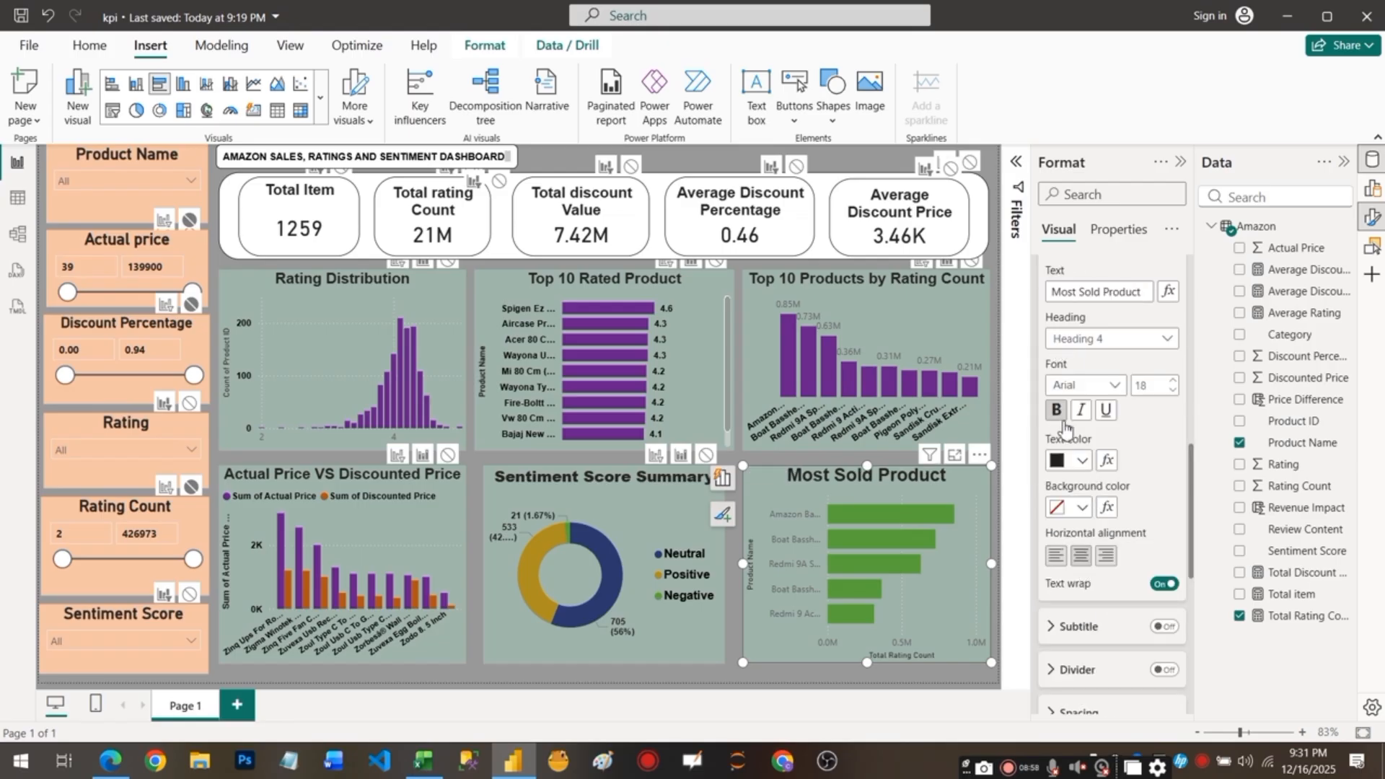
Format the Y-axis values of the Most Sold Product chart in black, bold Arial at size 9.
scroll(1080, 465, "up", 1)
left_click(1051, 337)
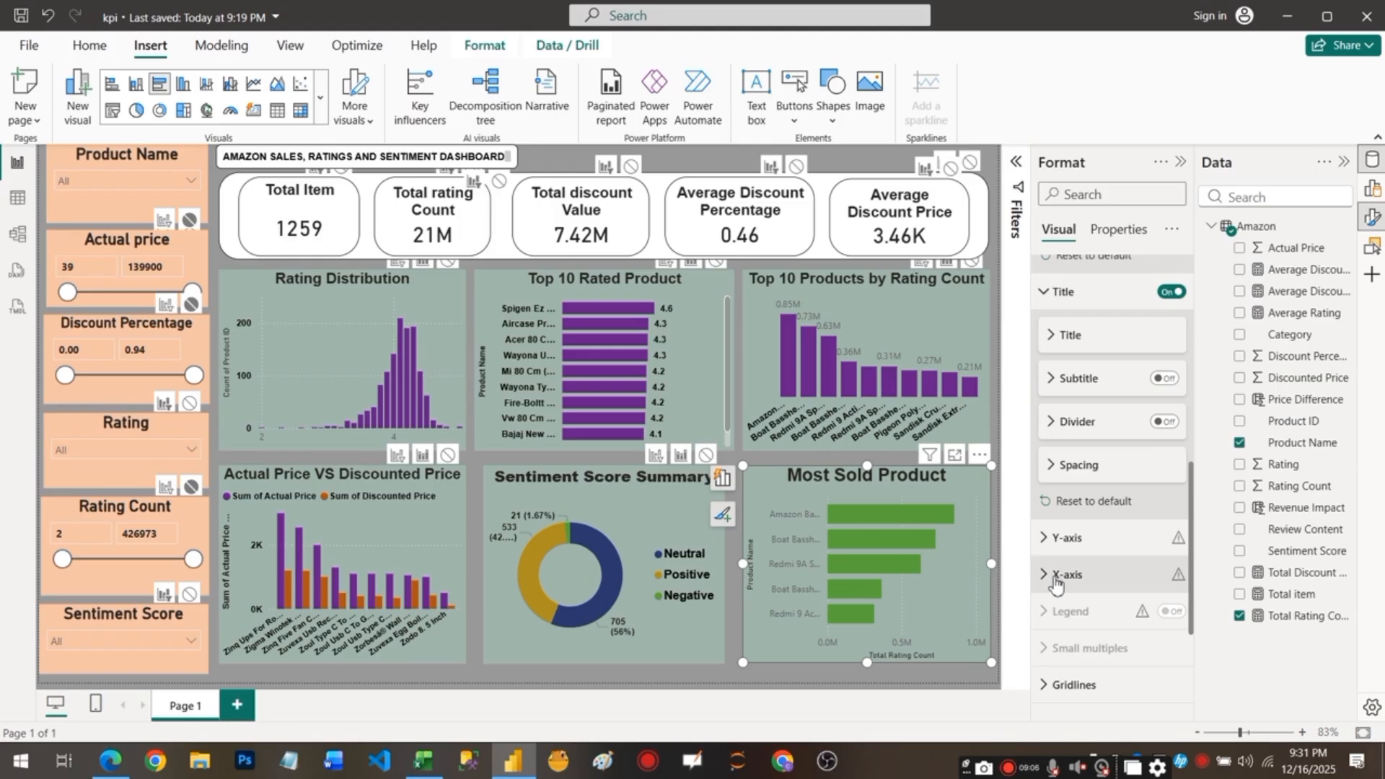
left_click(1066, 537)
left_click(1163, 492)
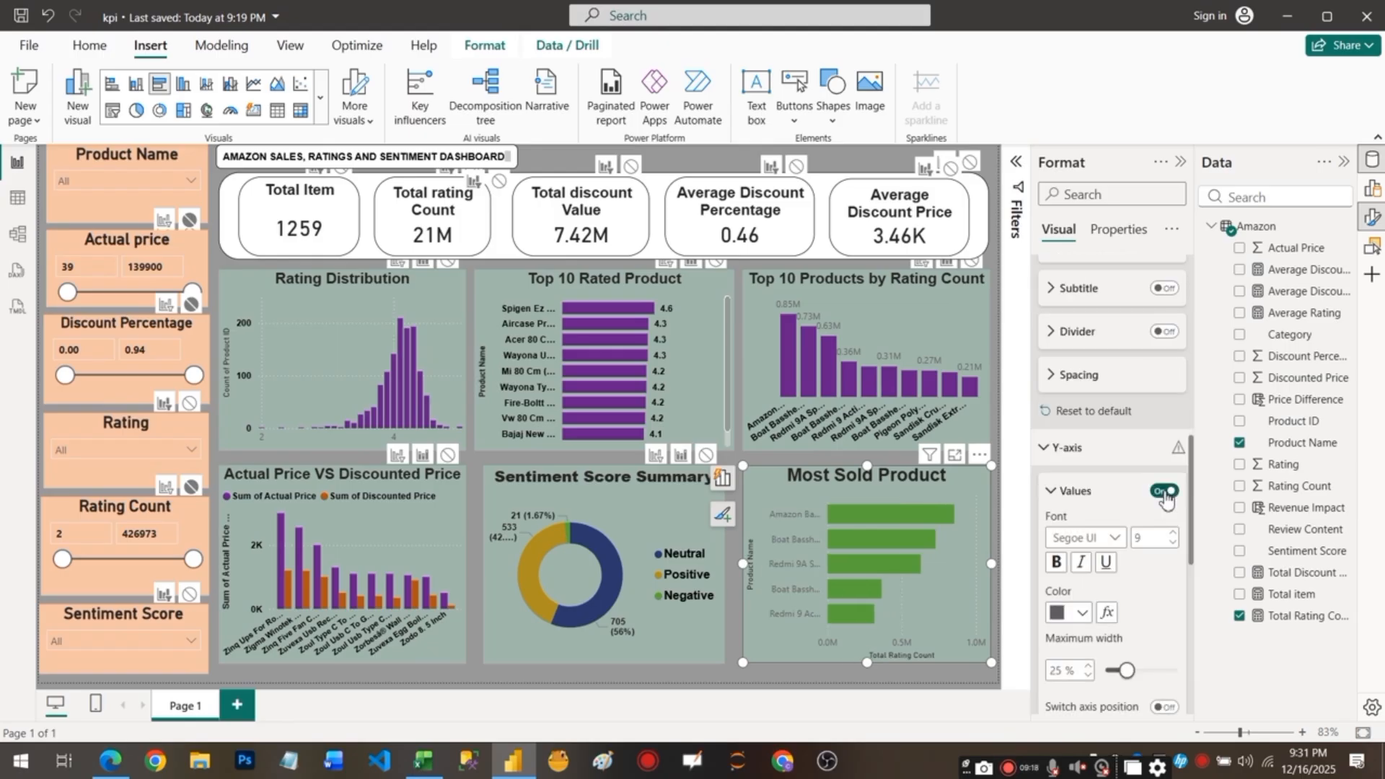
left_click(1071, 613)
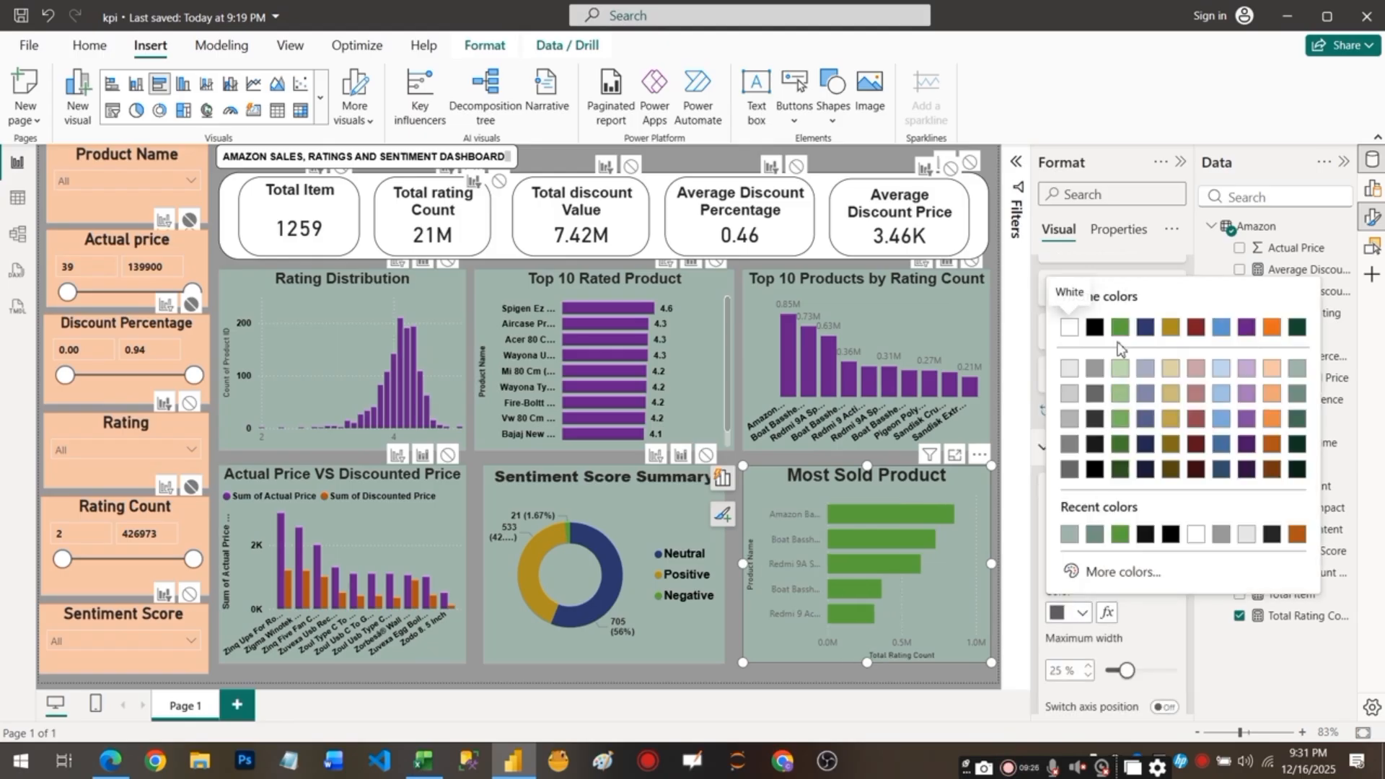
left_click(1095, 328)
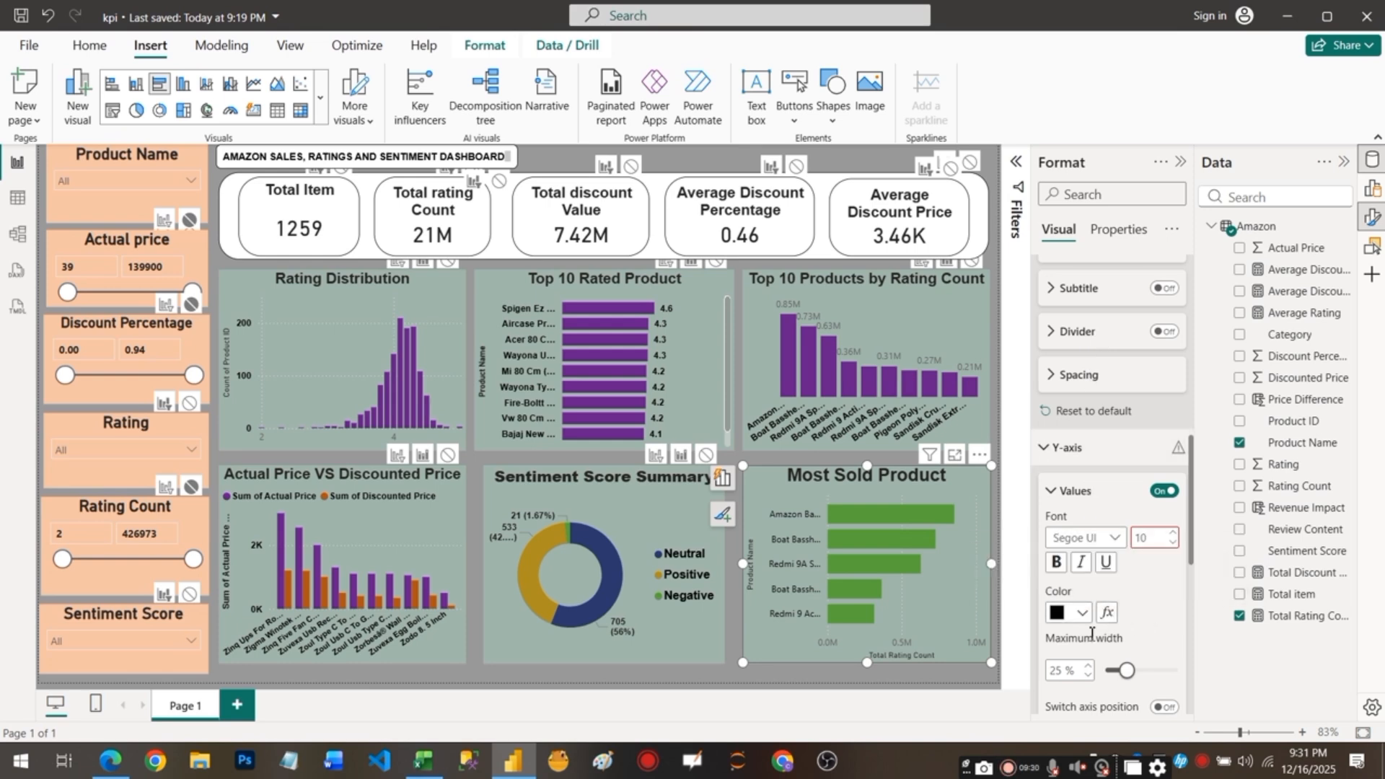
left_click(1114, 539)
scroll(1077, 350, "up", 3)
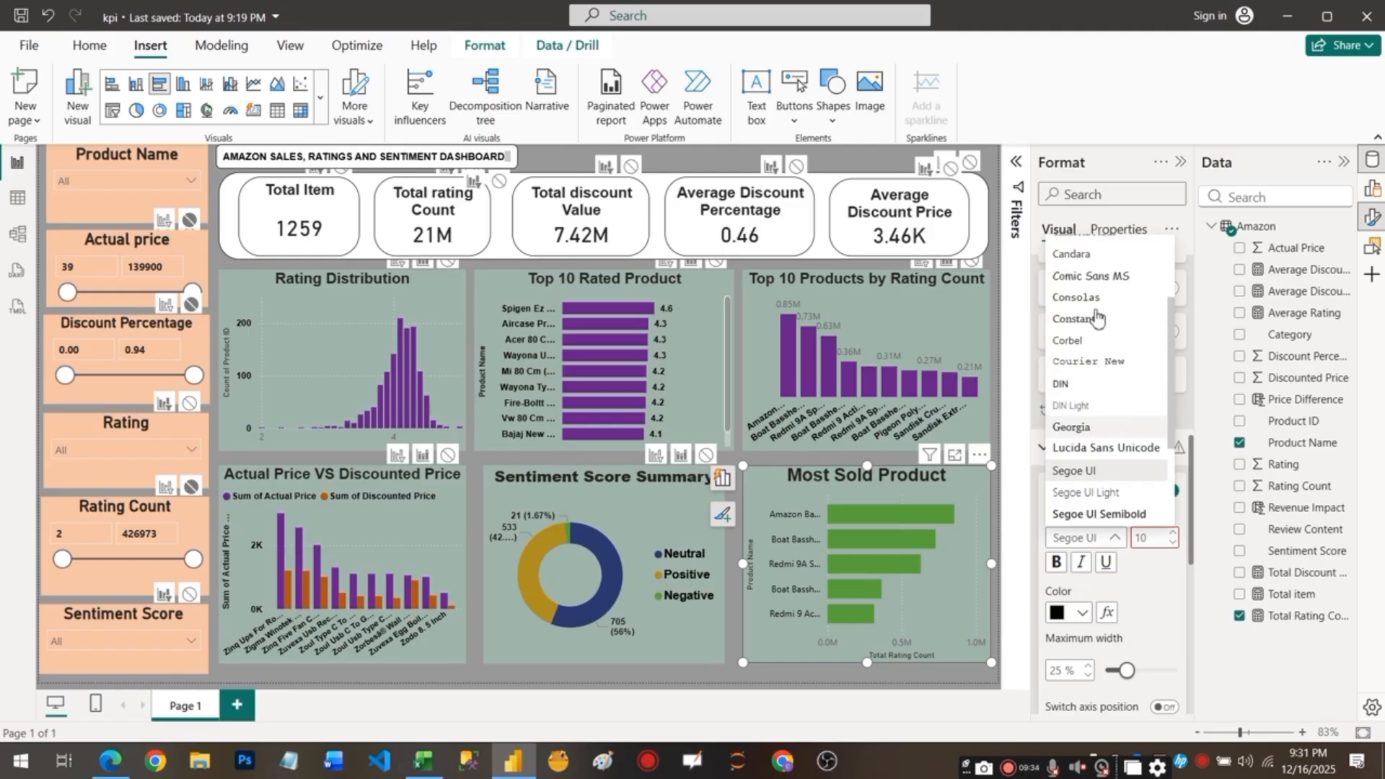
scroll(1075, 348, "up", 3)
left_click(1087, 254)
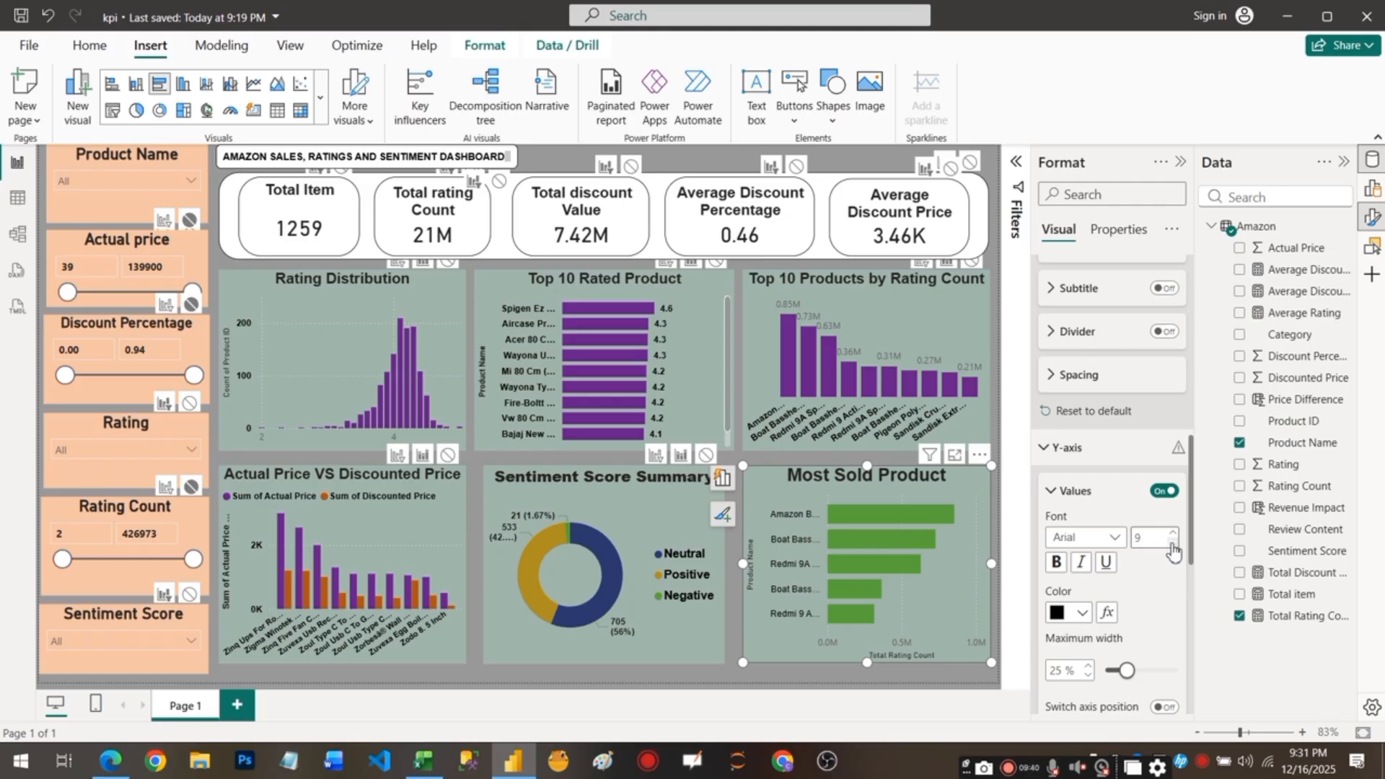
left_click(1056, 562)
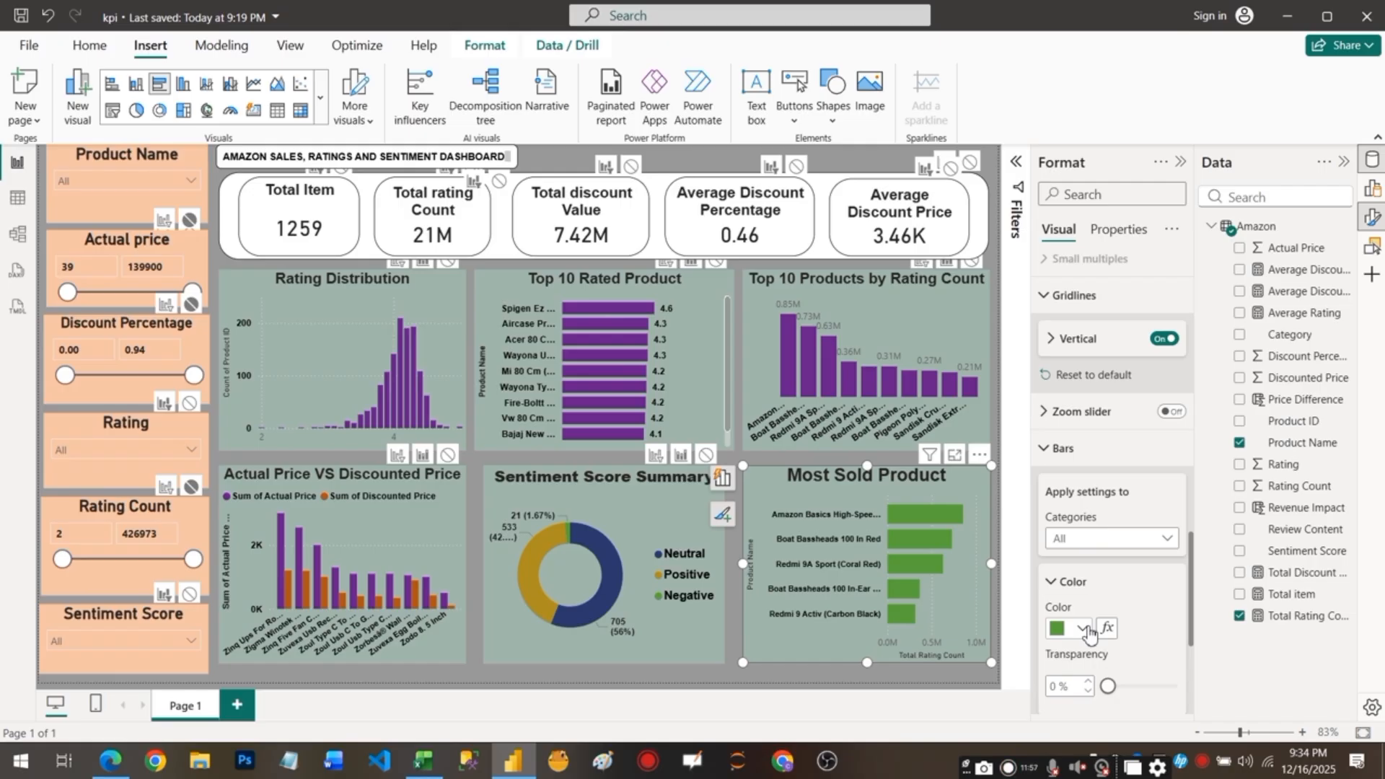
Color the bars of the Most Sold Product chart with the purple theme color.
left_click(1082, 629)
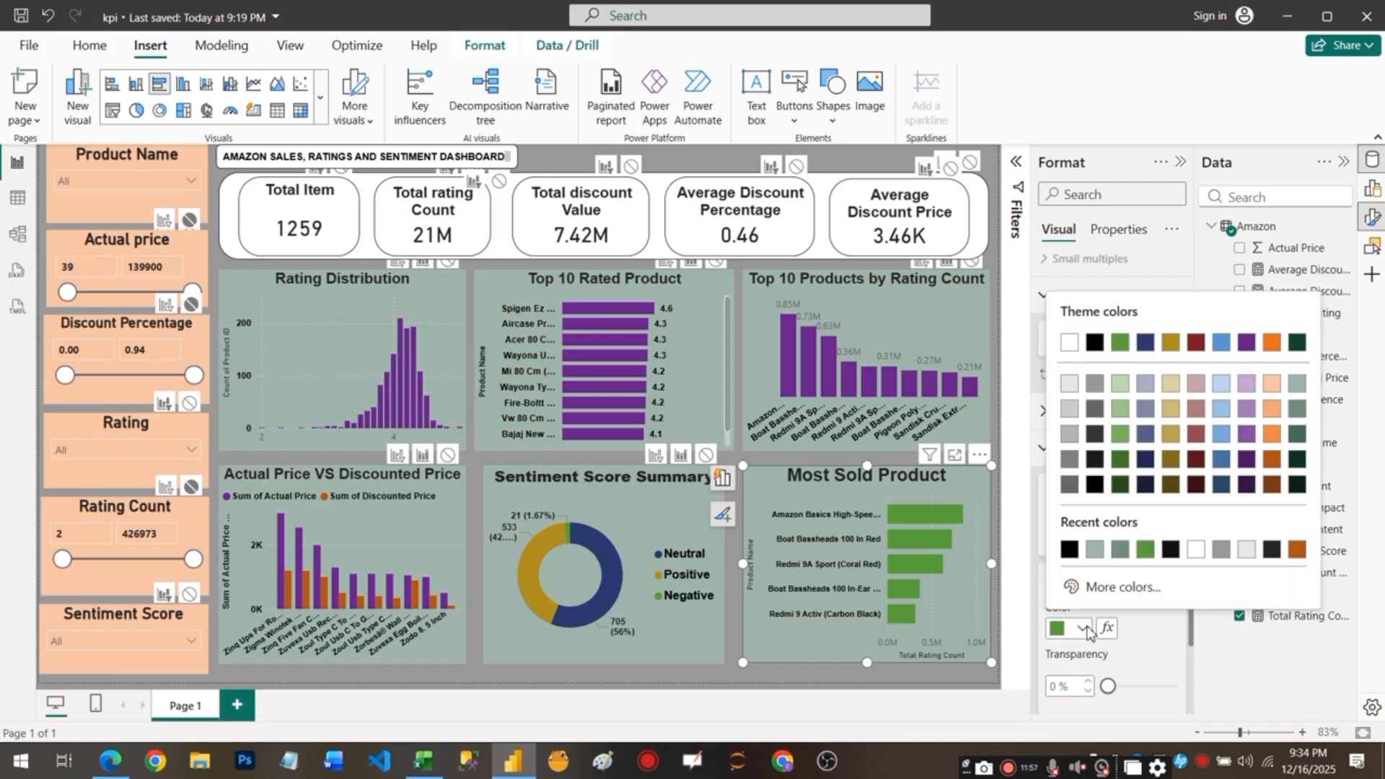
left_click(1246, 343)
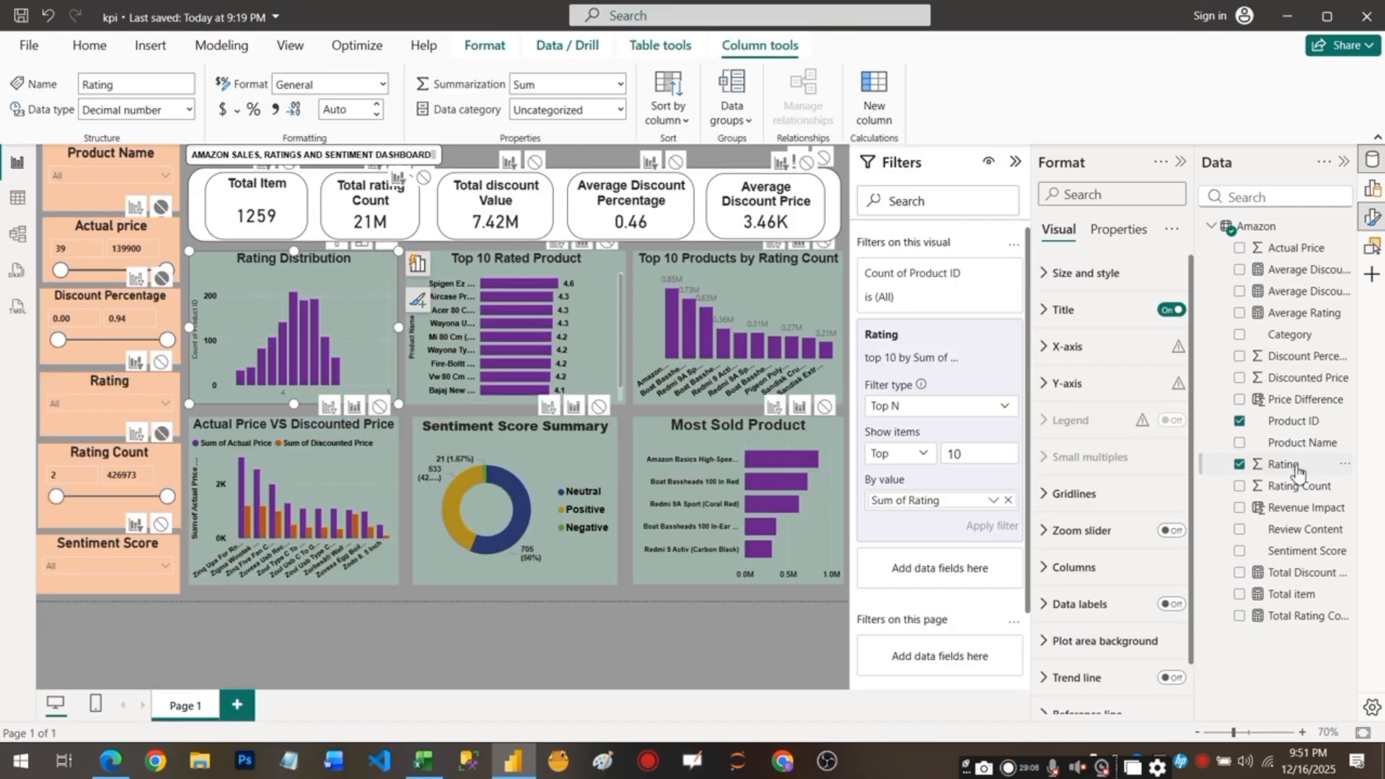
Create a bin group from the Rating field with a bin size of 1, and dismiss the sign-in request.
right_click(1291, 467)
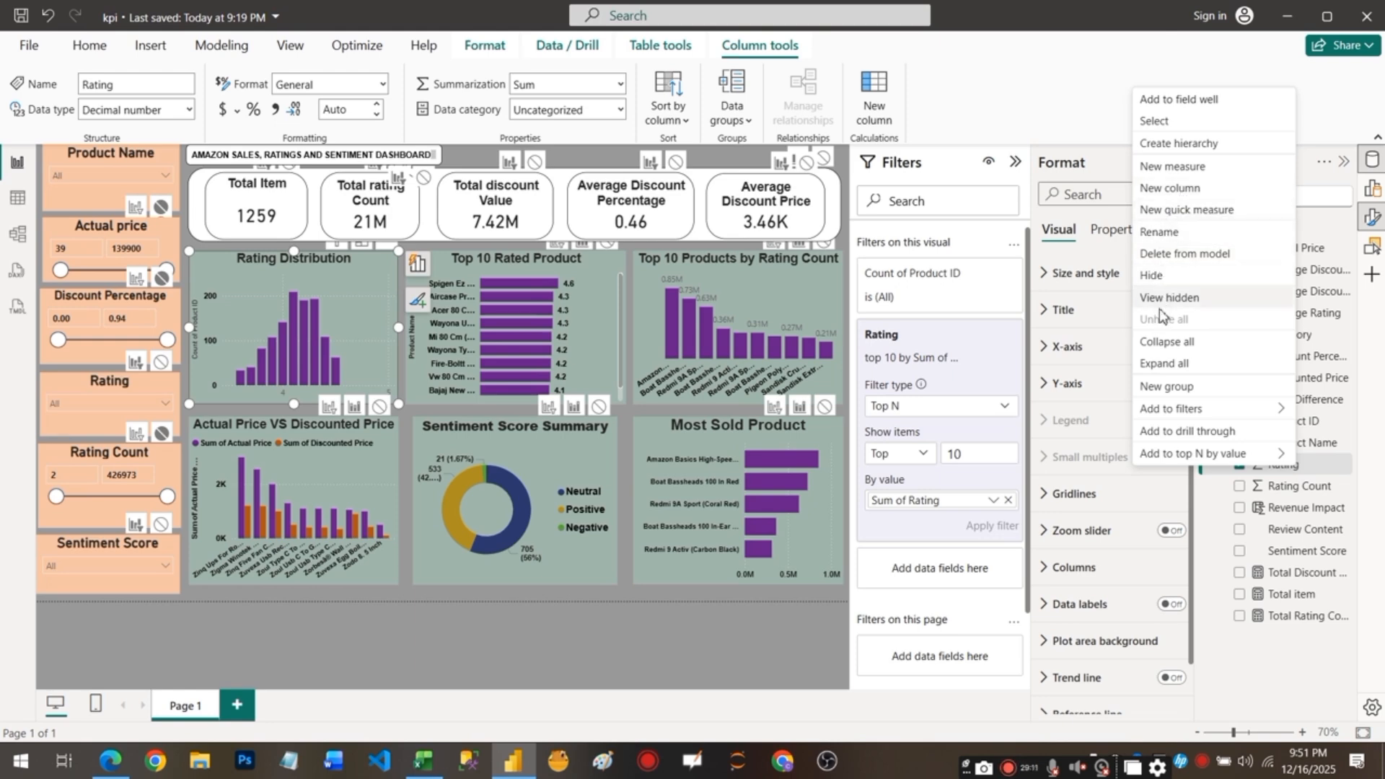
left_click(1167, 387)
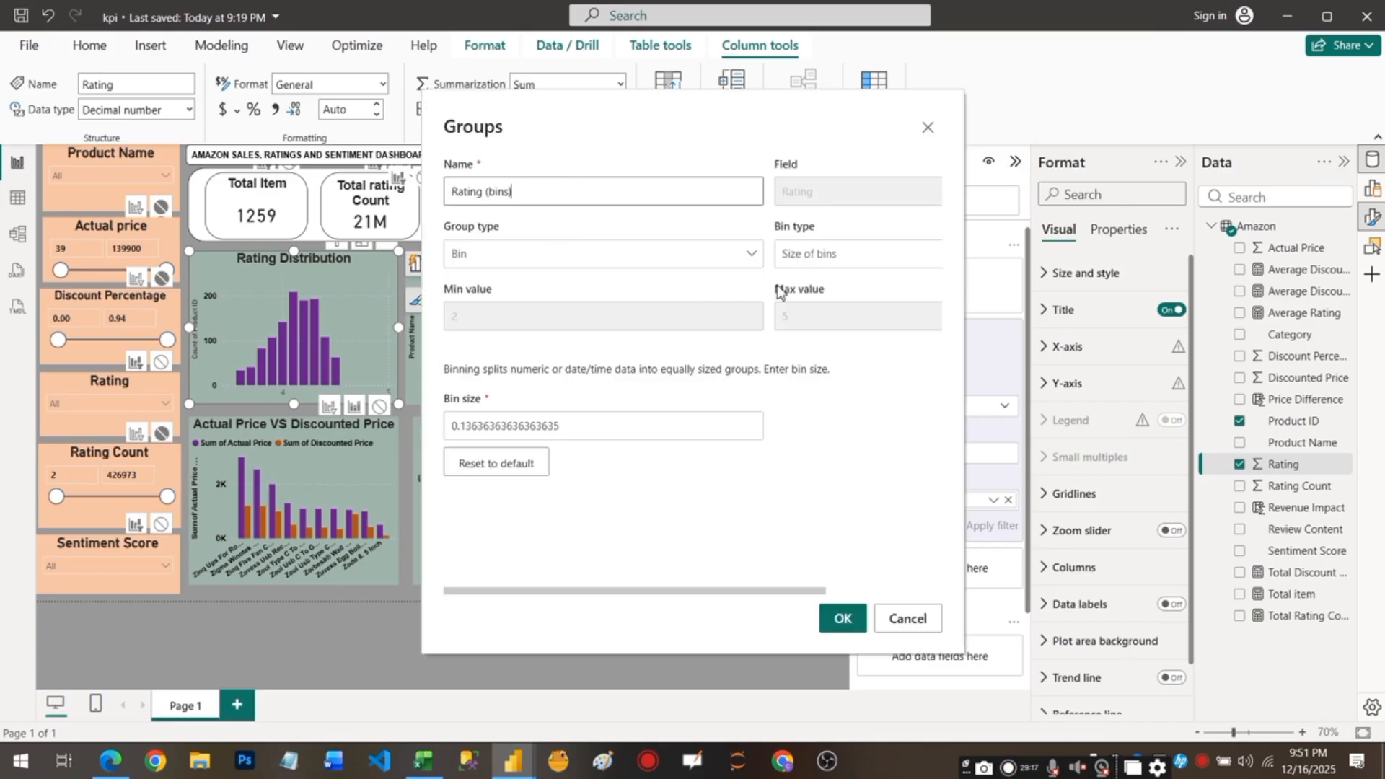
left_click(824, 264)
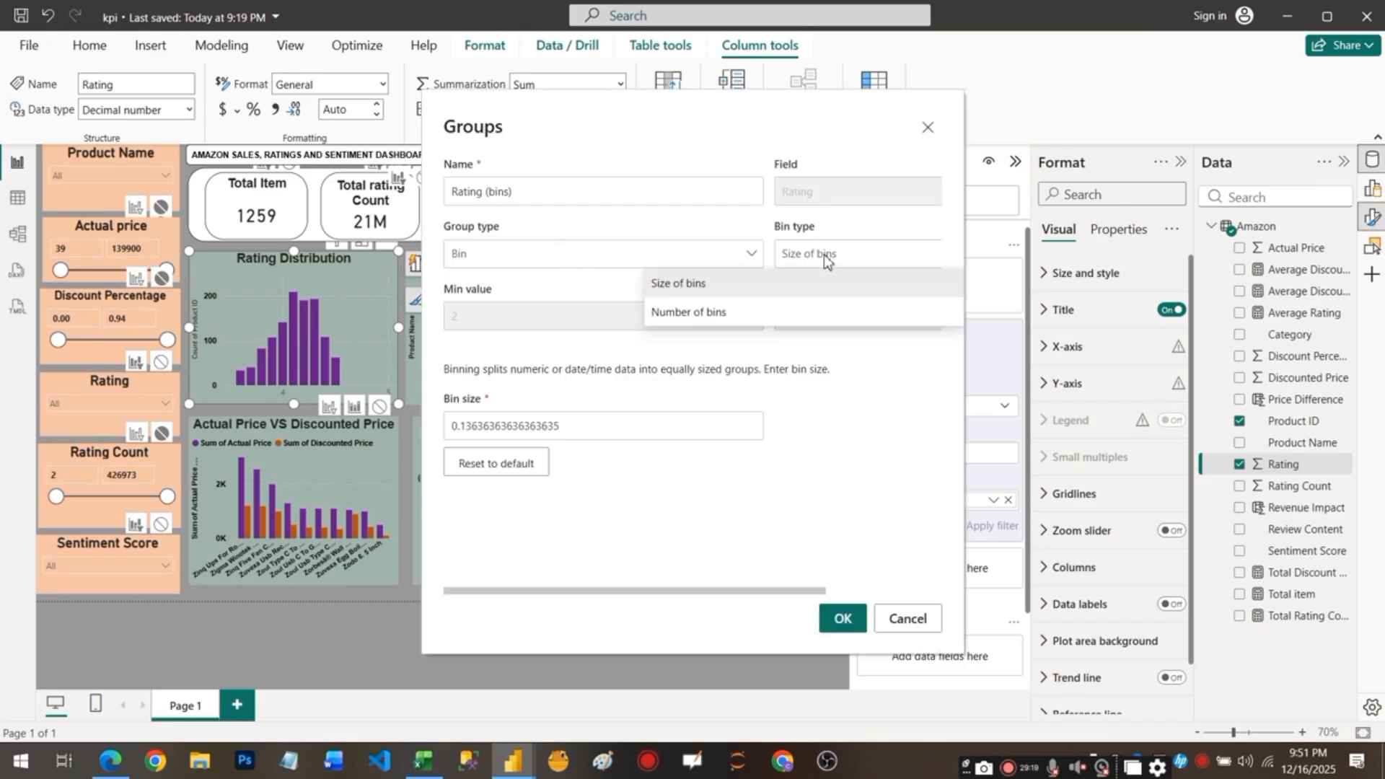
left_click(825, 268)
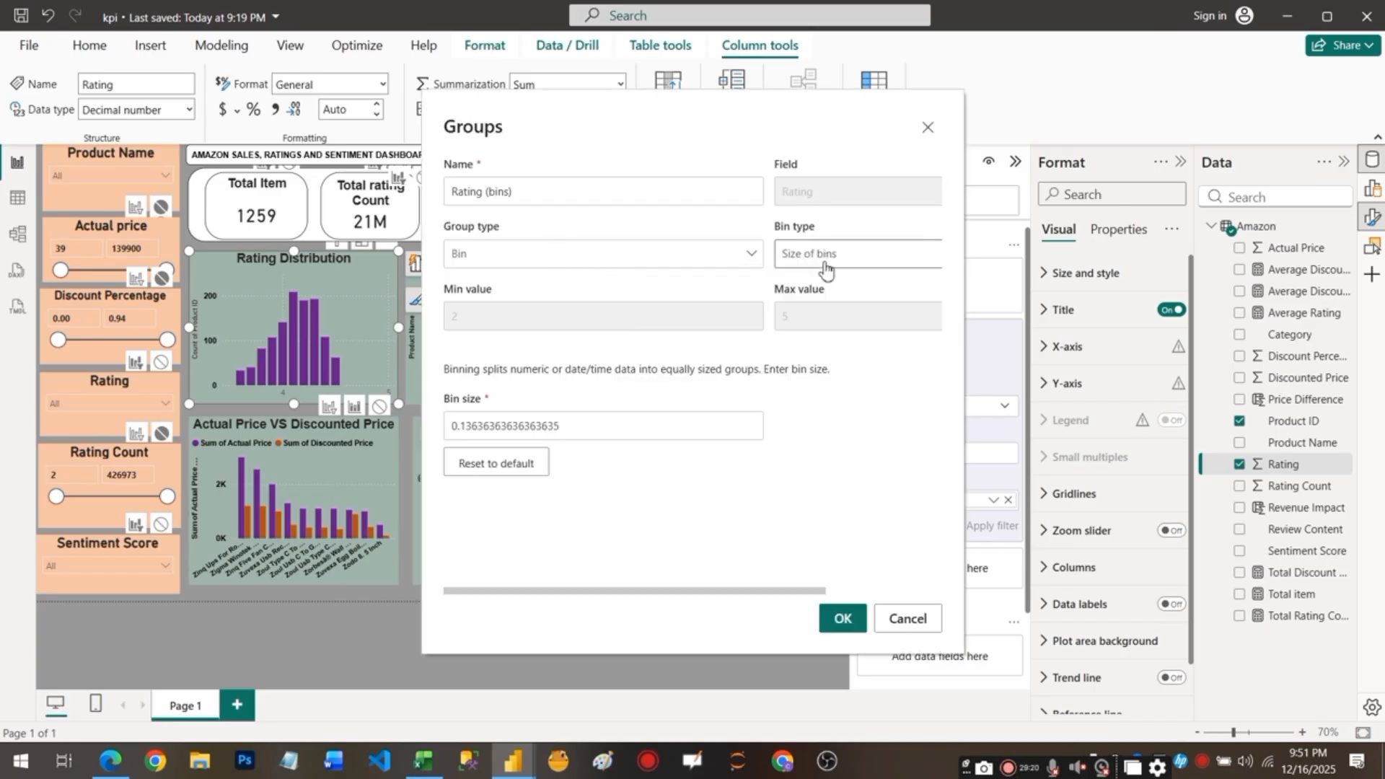
left_click(593, 427)
double_click(594, 427)
type("1")
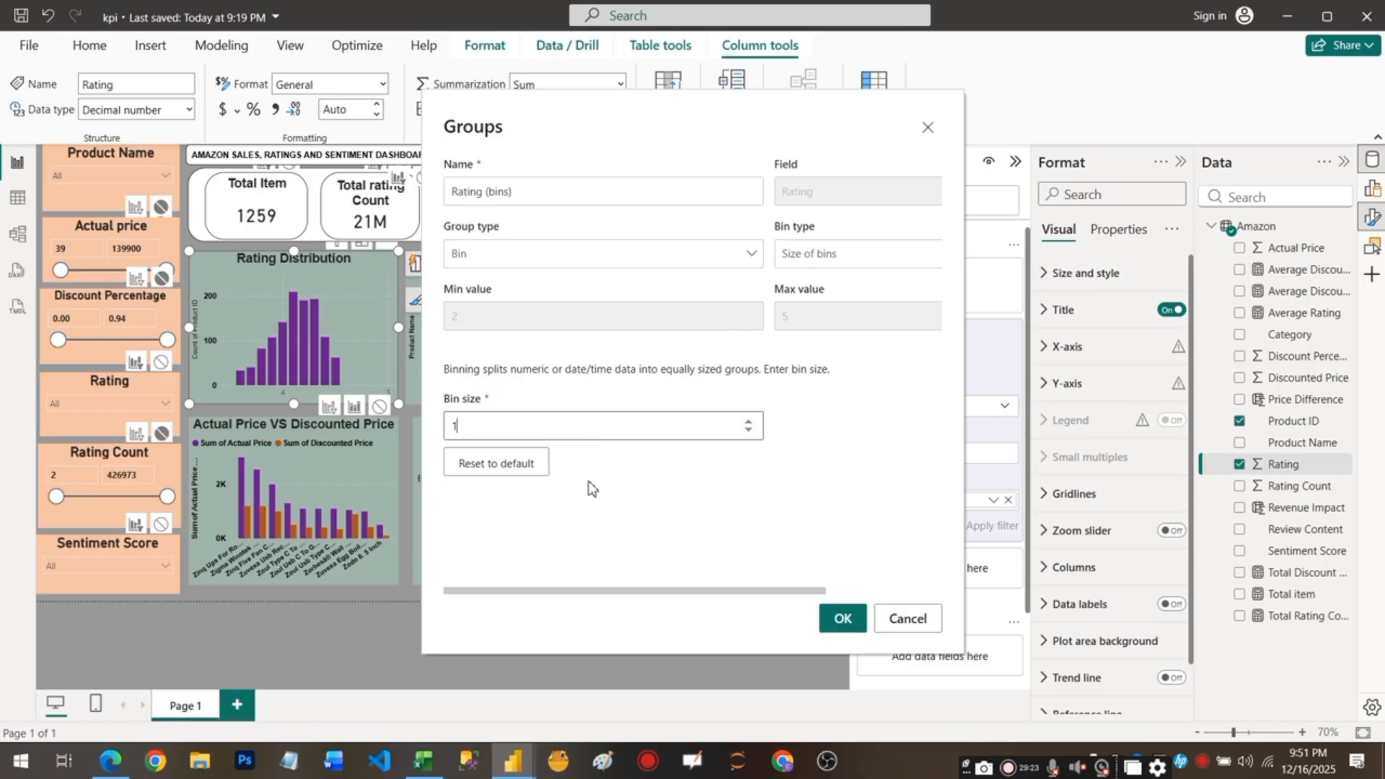
left_click(842, 620)
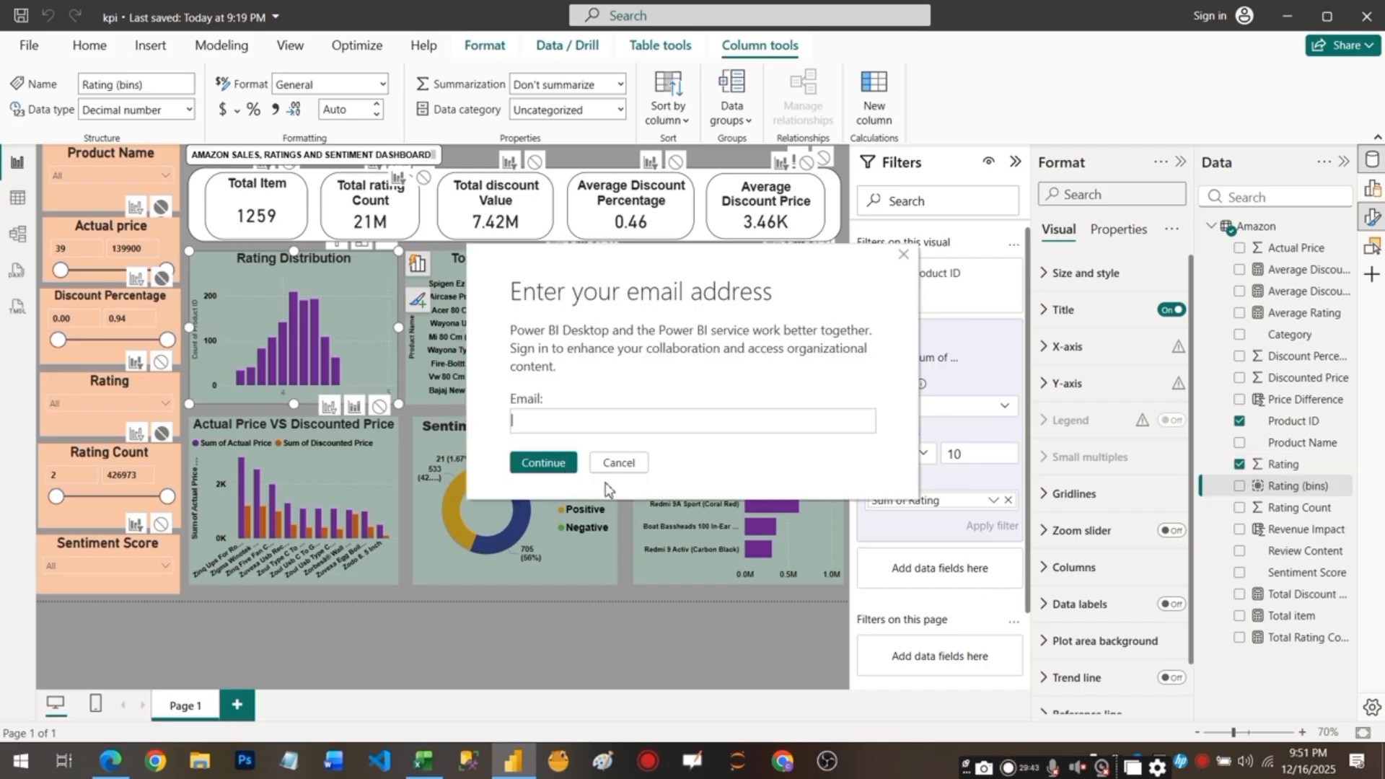
left_click(618, 461)
Replace Rating with Rating (bins) on the X-axis of the Rating Distribution chart.
left_click(416, 265)
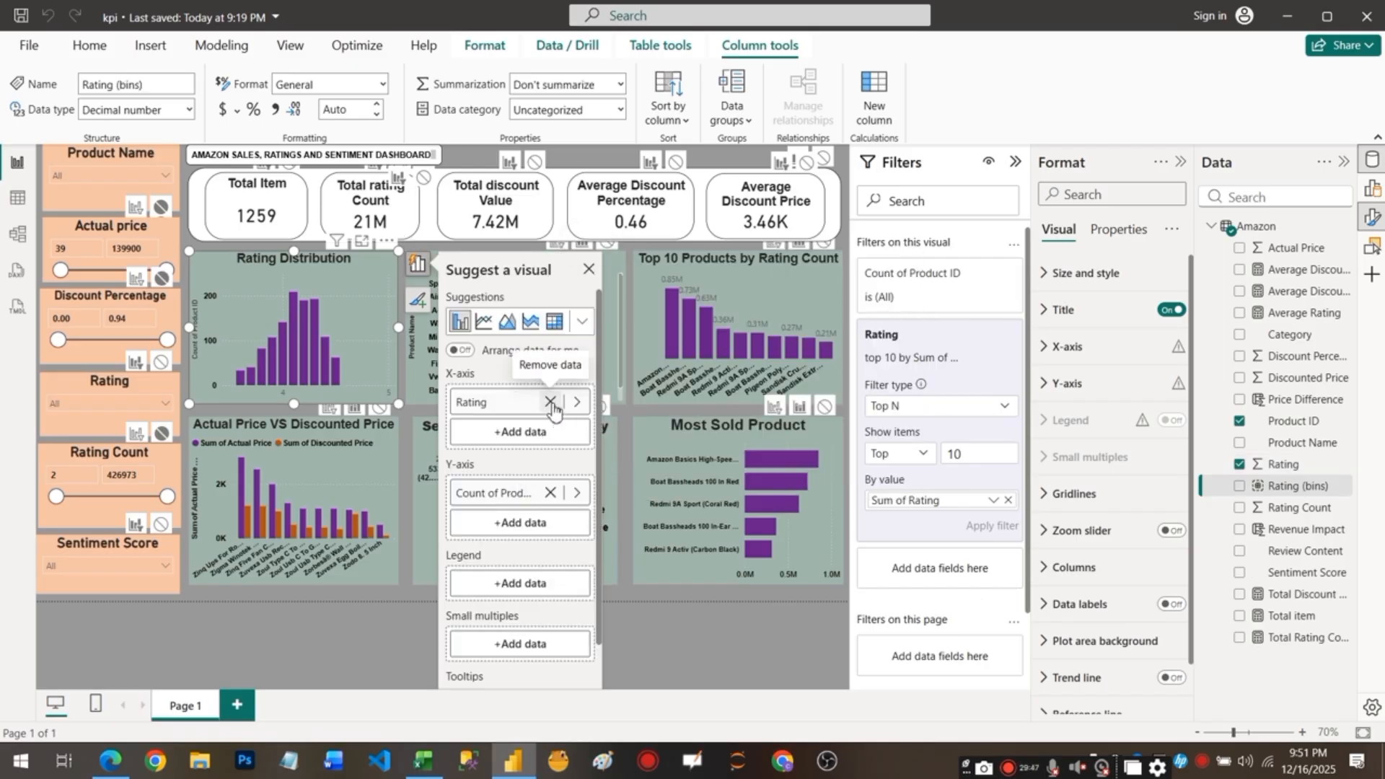
left_click(551, 402)
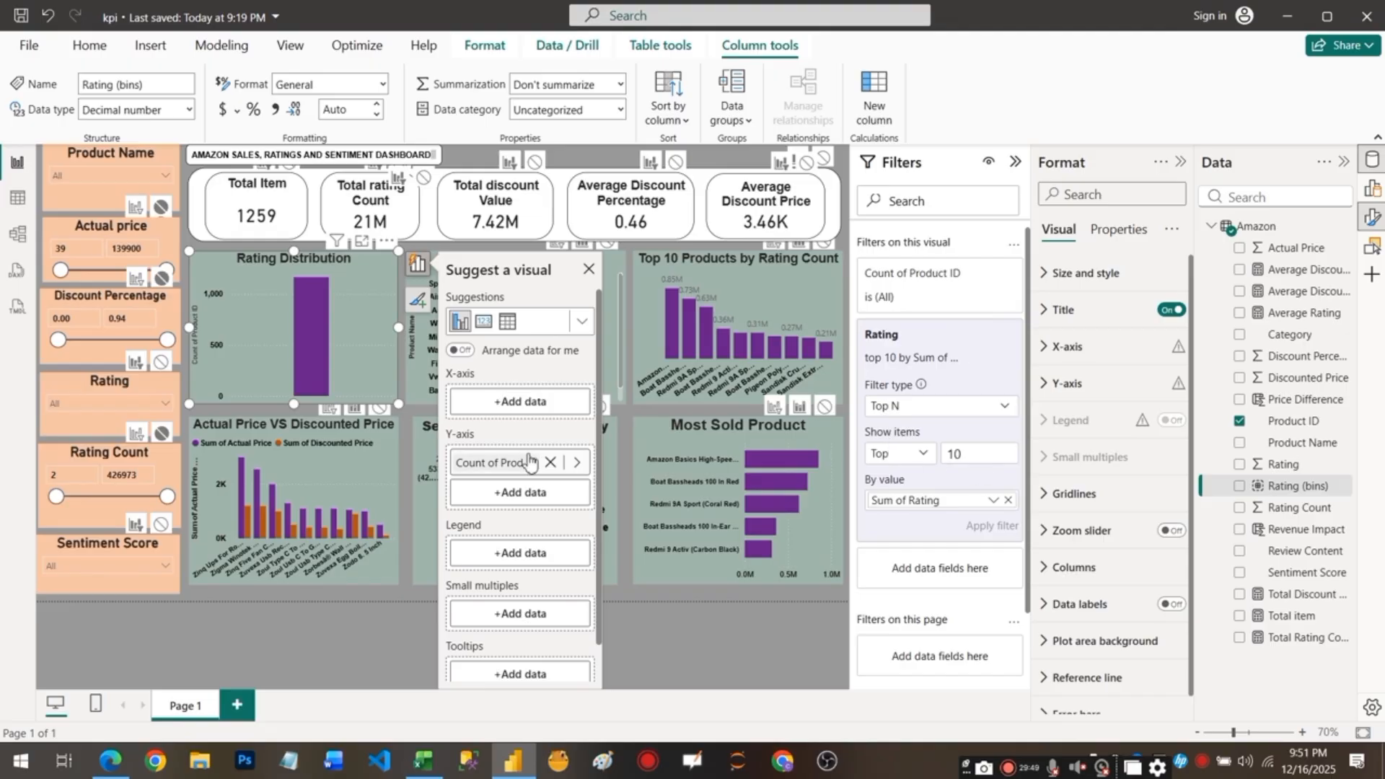
left_click(554, 410)
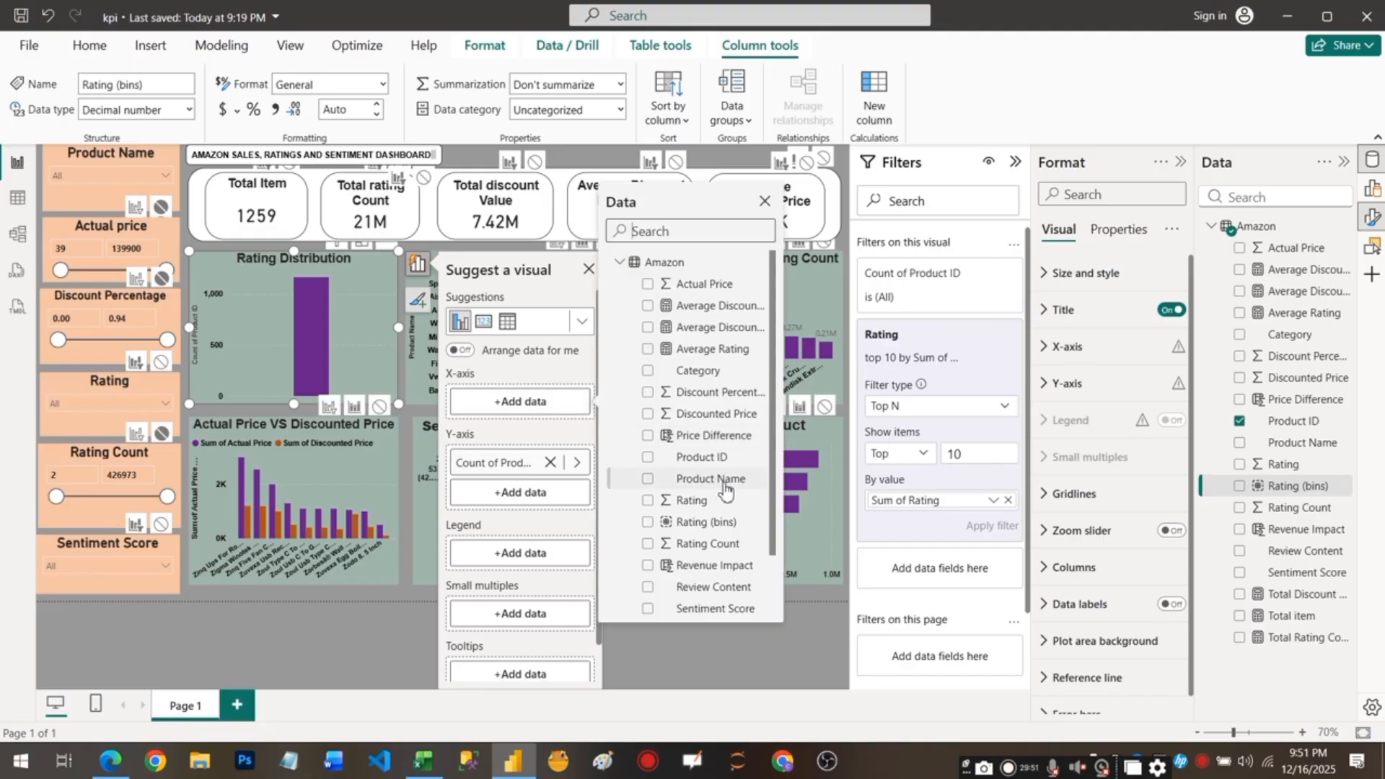
left_click(647, 522)
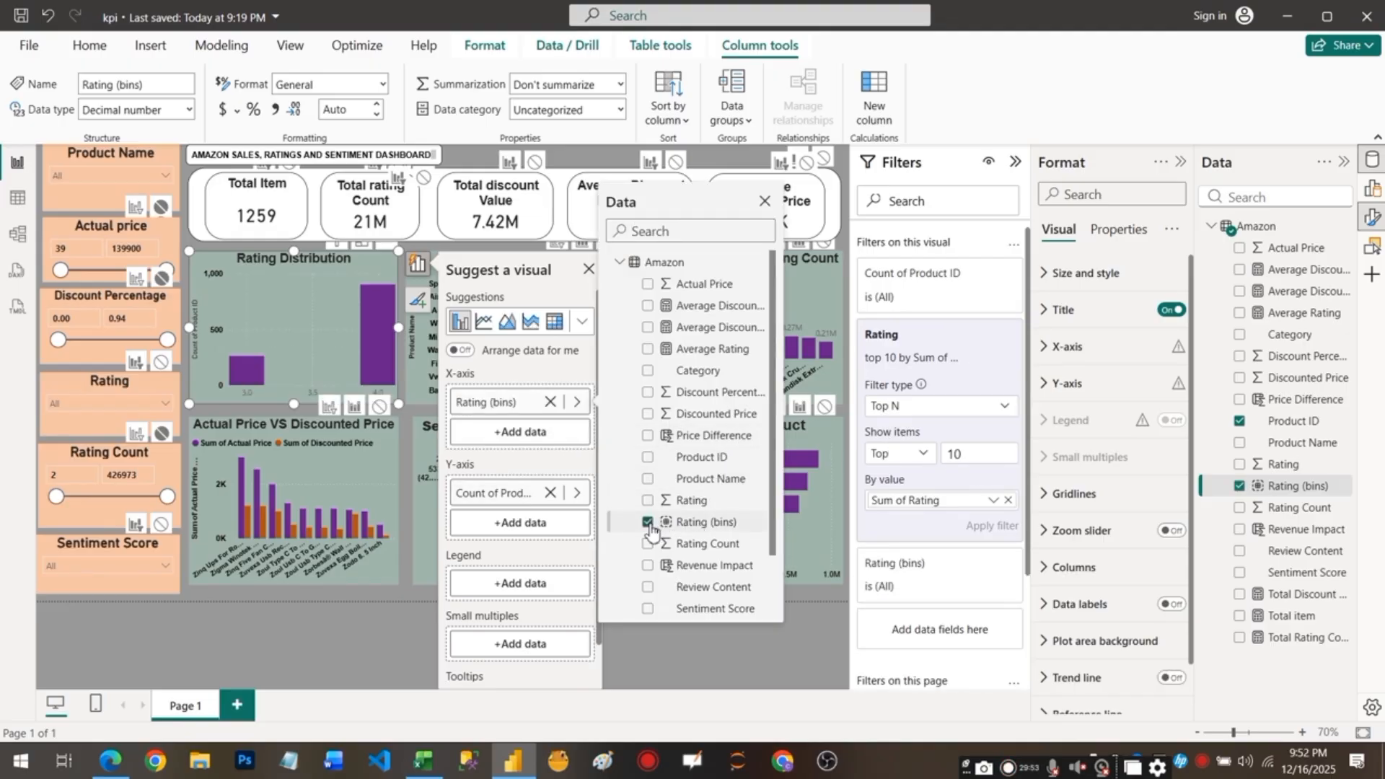
left_click(587, 270)
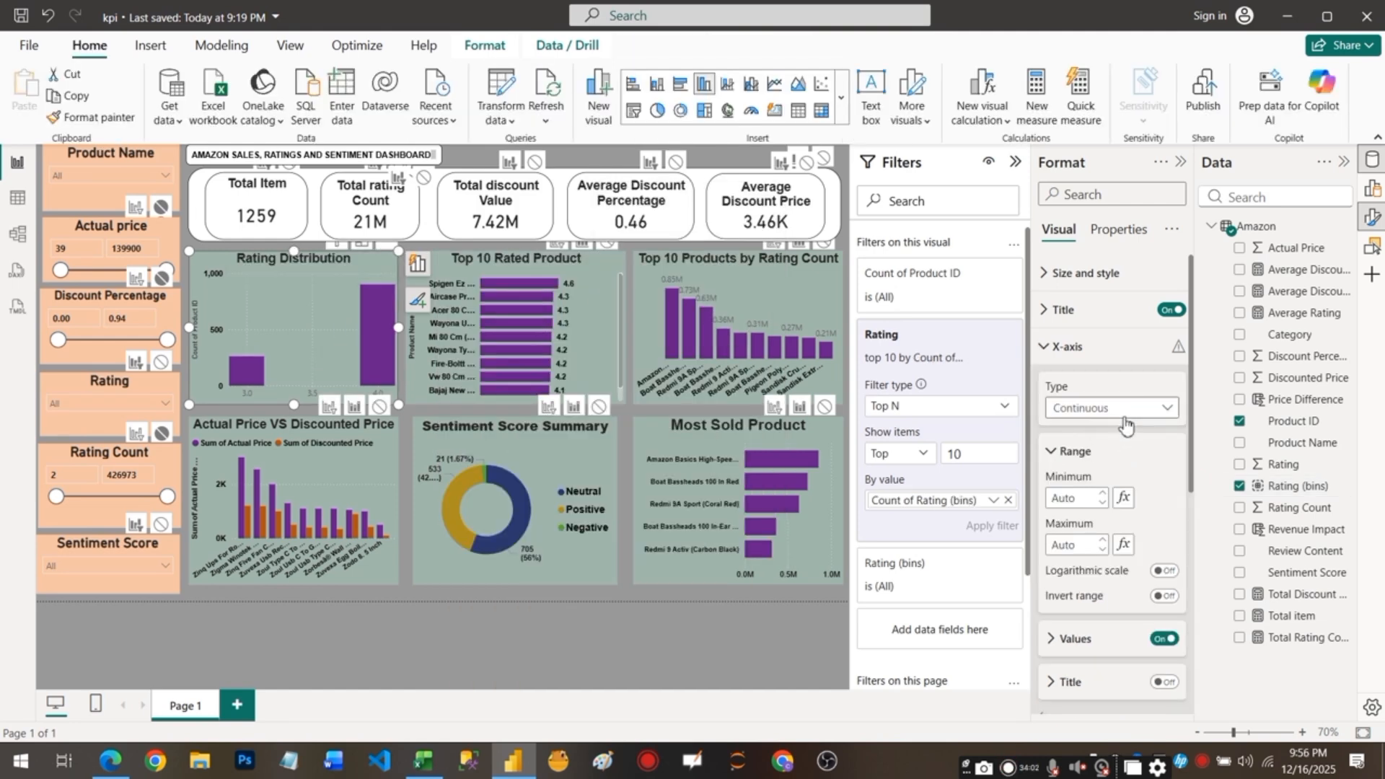
Set the Rating Distribution chart's X-axis type to Categorical, and collapse the Filters and Format panes.
left_click(1119, 408)
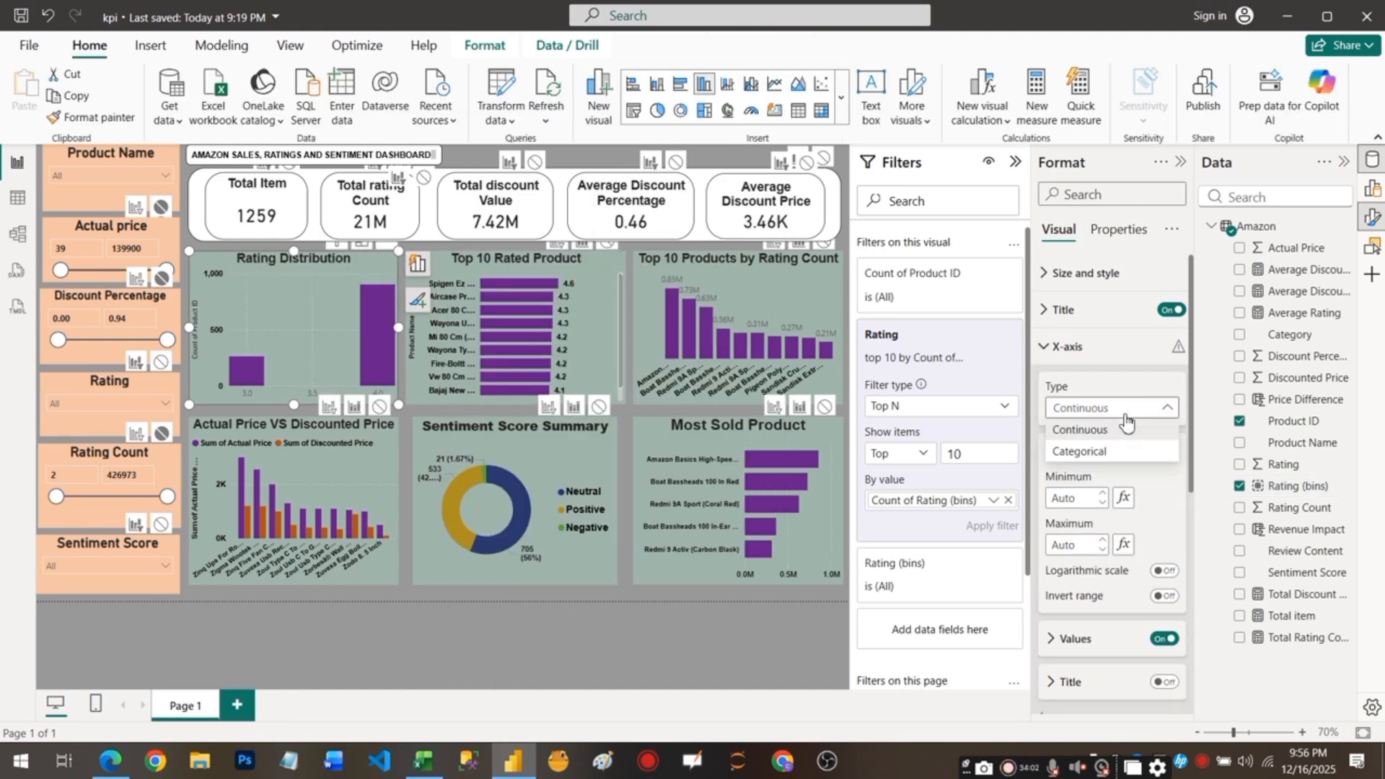
left_click(1109, 452)
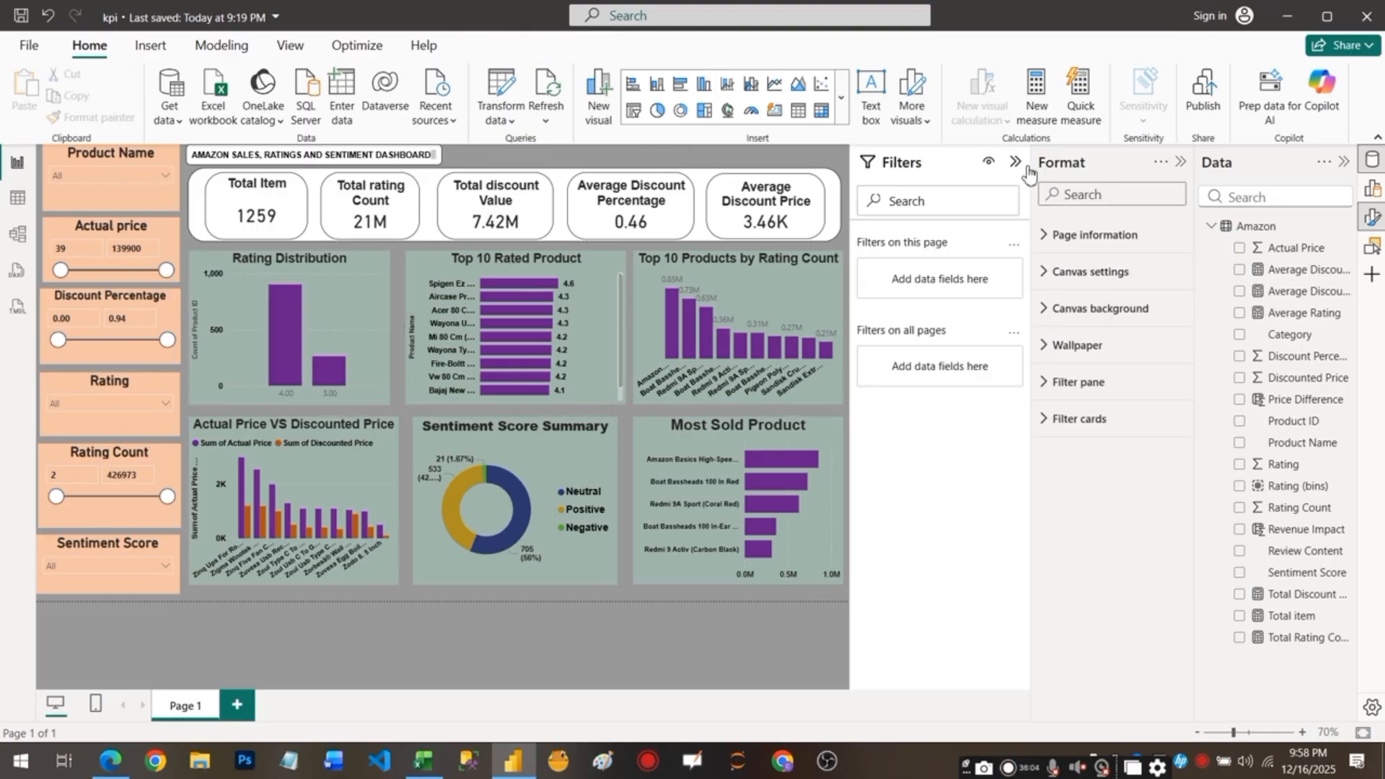
left_click(1015, 164)
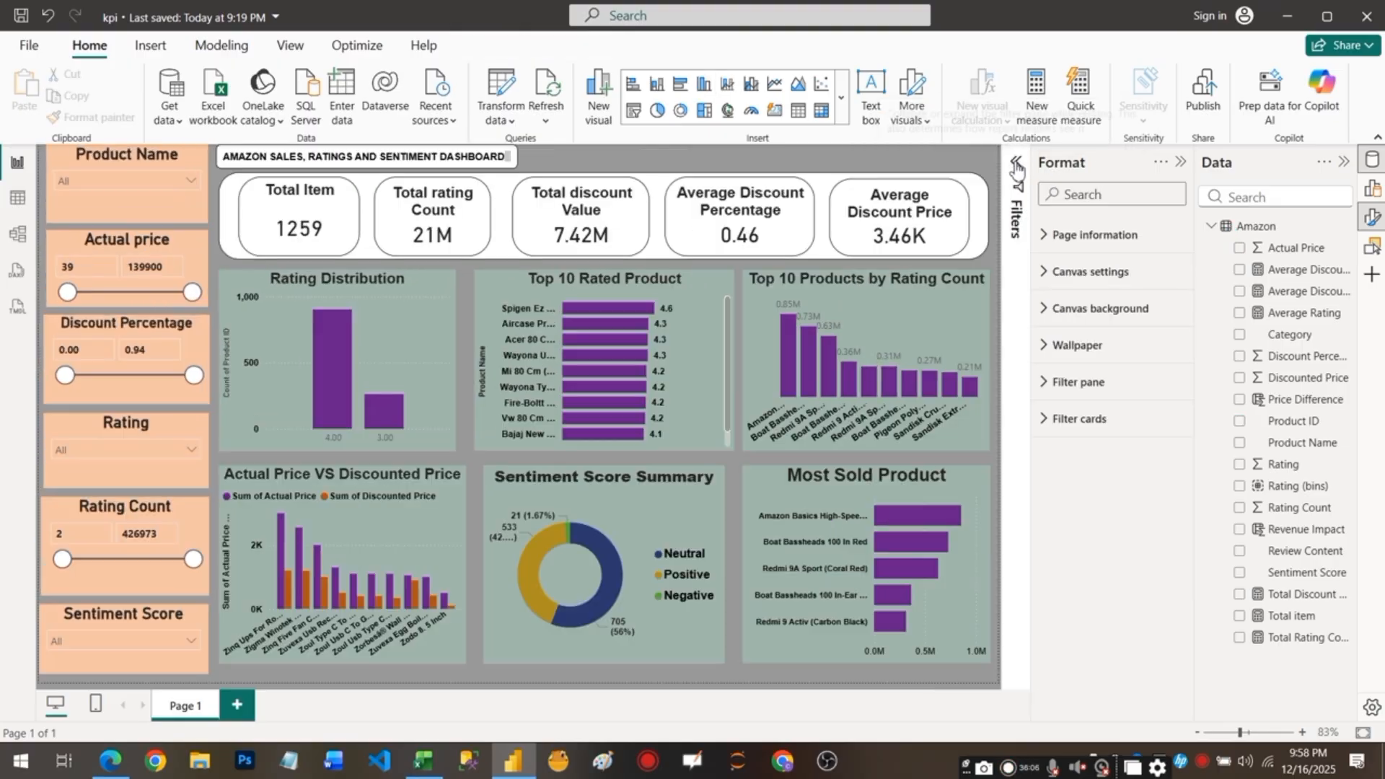
left_click(1180, 163)
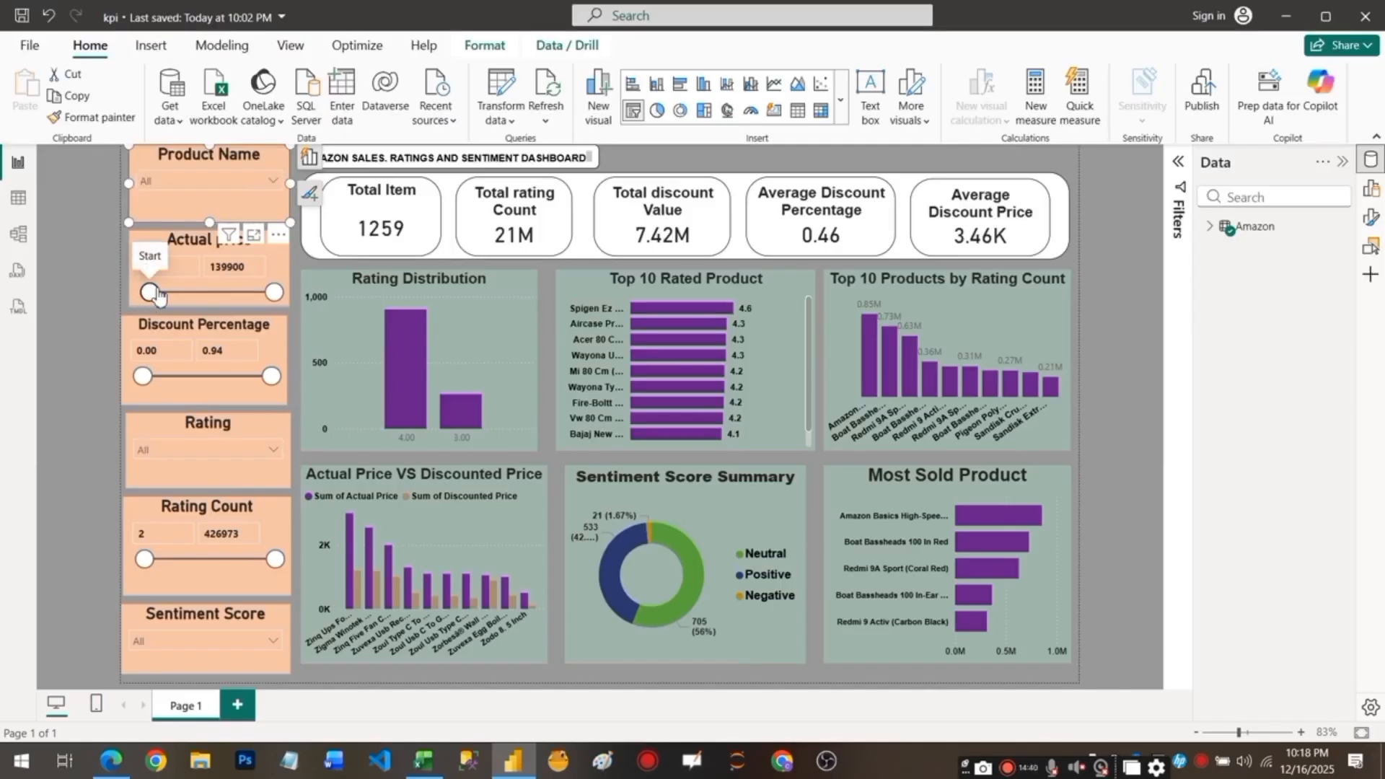
Test the Product Name slicer with 3M Post-It Sticky Note and the Actual price slicer from about 46607, resetting each.
left_click(267, 186)
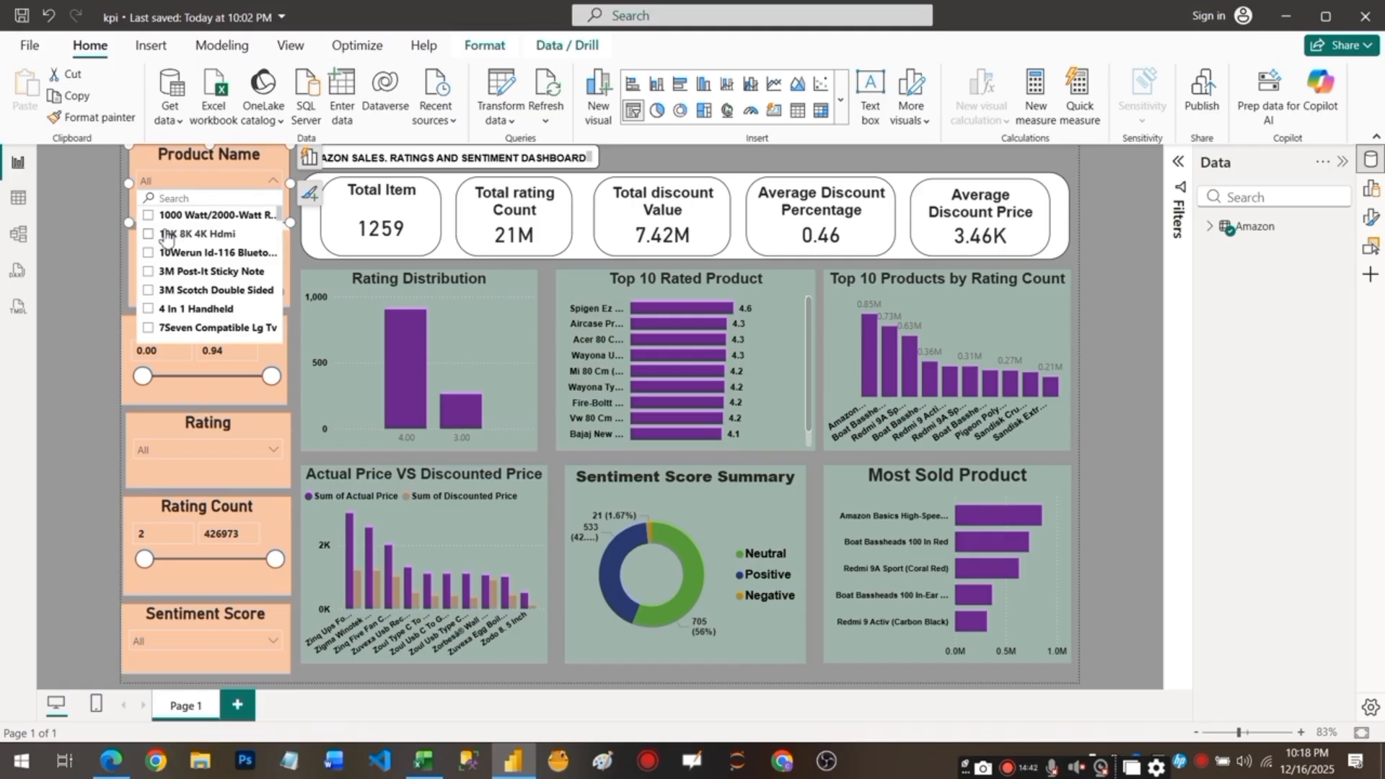
left_click(148, 272)
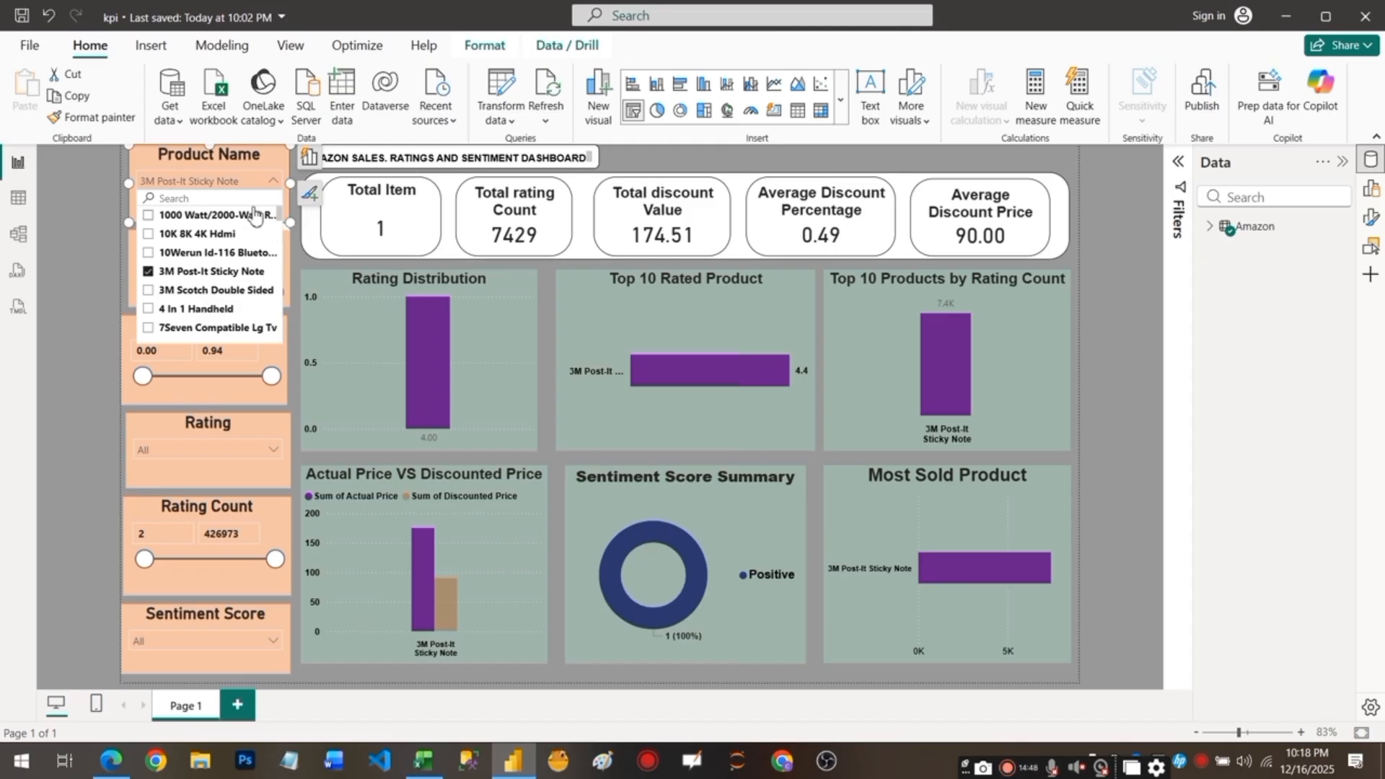
left_click(148, 272)
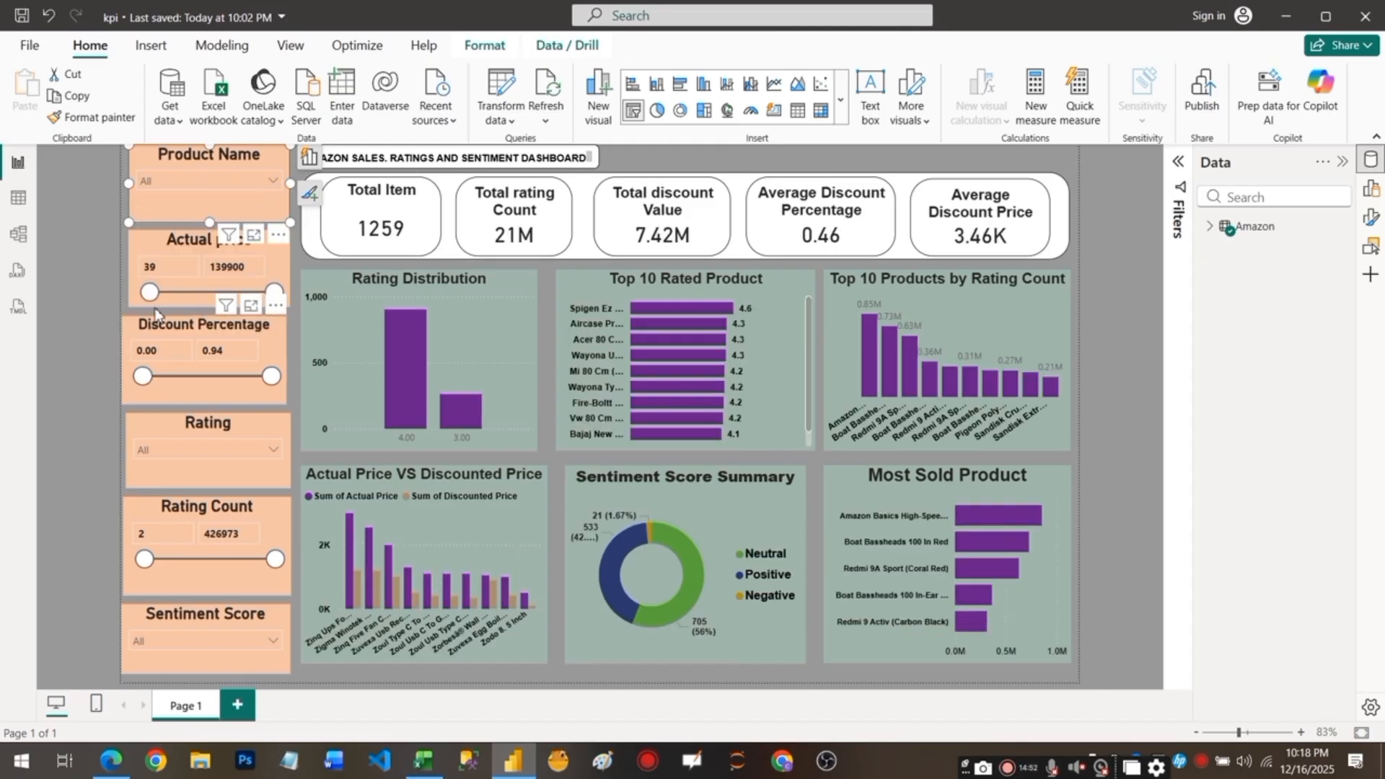
left_click(197, 297)
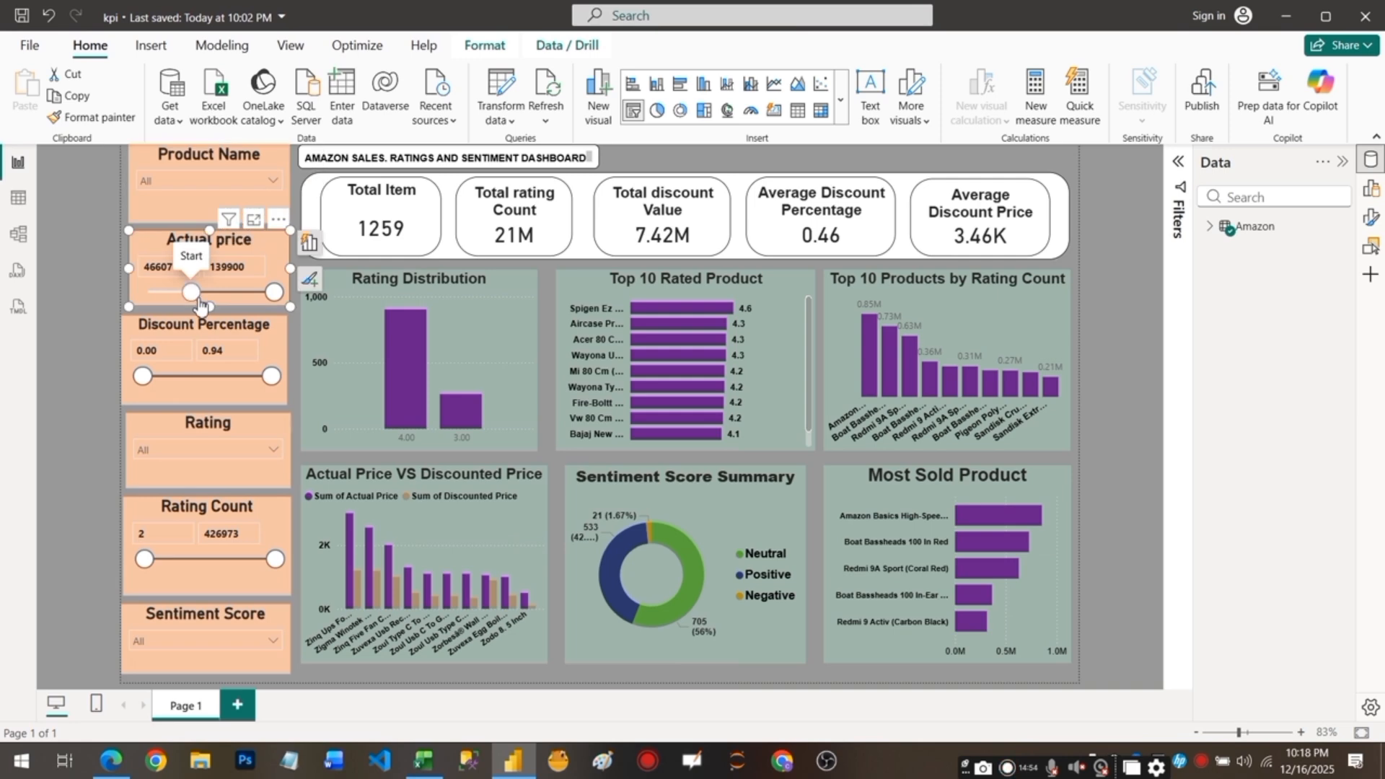
left_click_drag(197, 300, 146, 293)
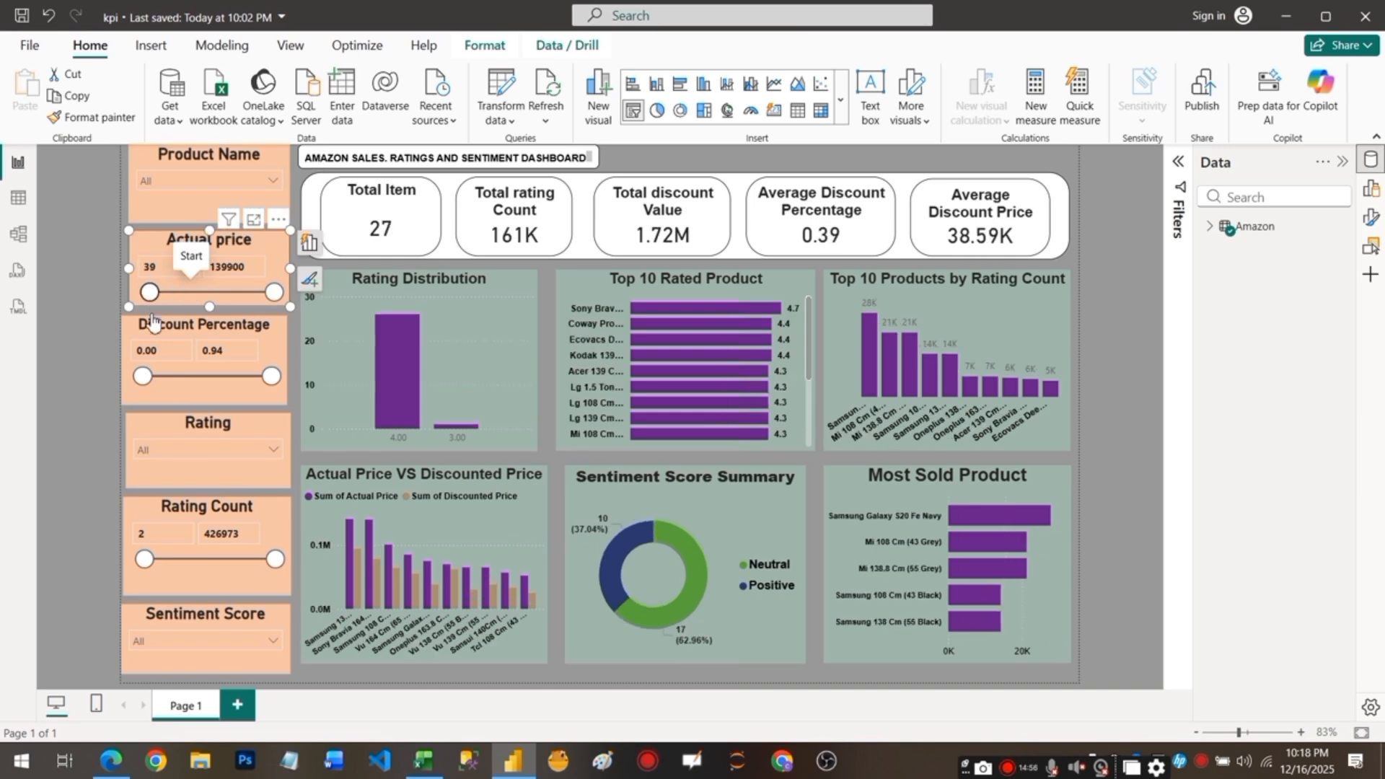
Test the Rating slicer with single ratings such as 5.00, 4.80, 4.70 and 4.40, and clear the selection.
left_click(264, 450)
scroll(173, 404, "down", 3)
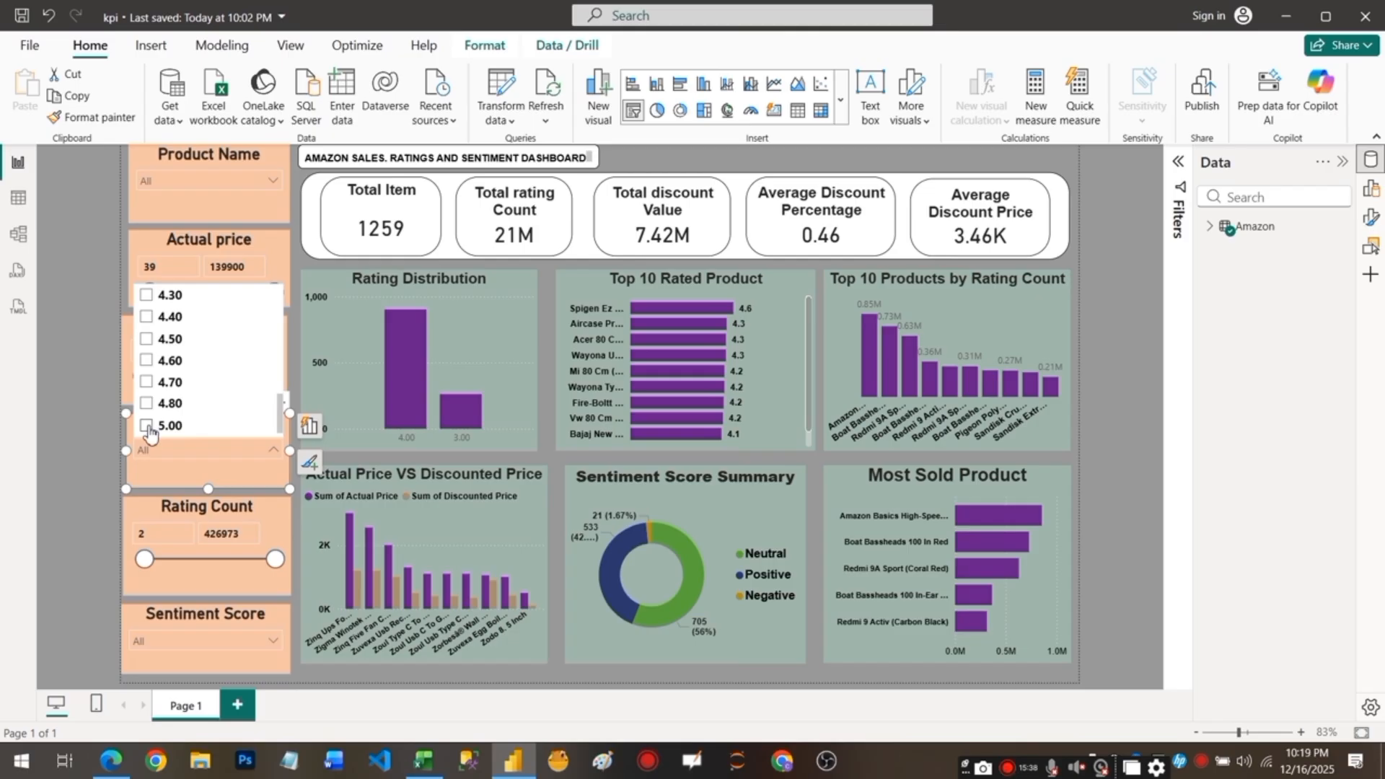
left_click(147, 426)
left_click(146, 404)
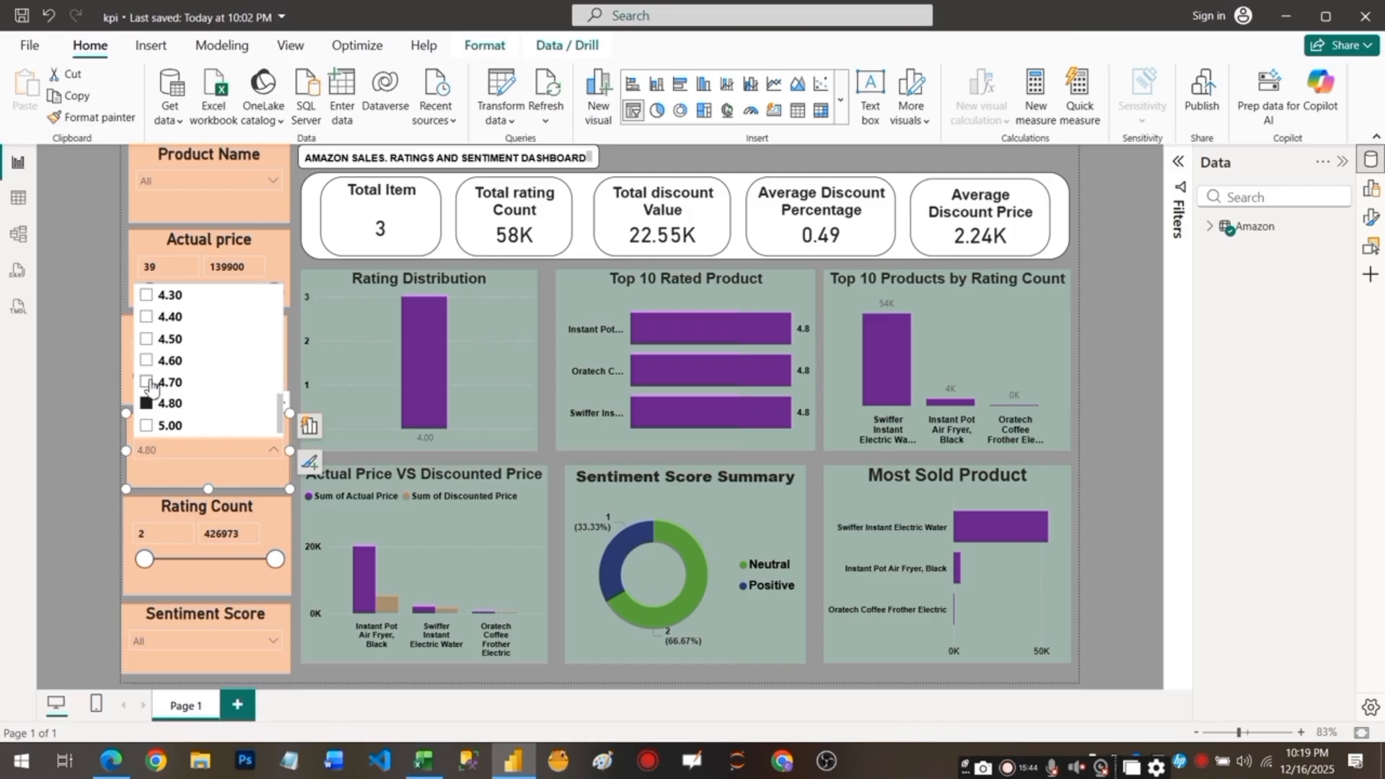
left_click(147, 382)
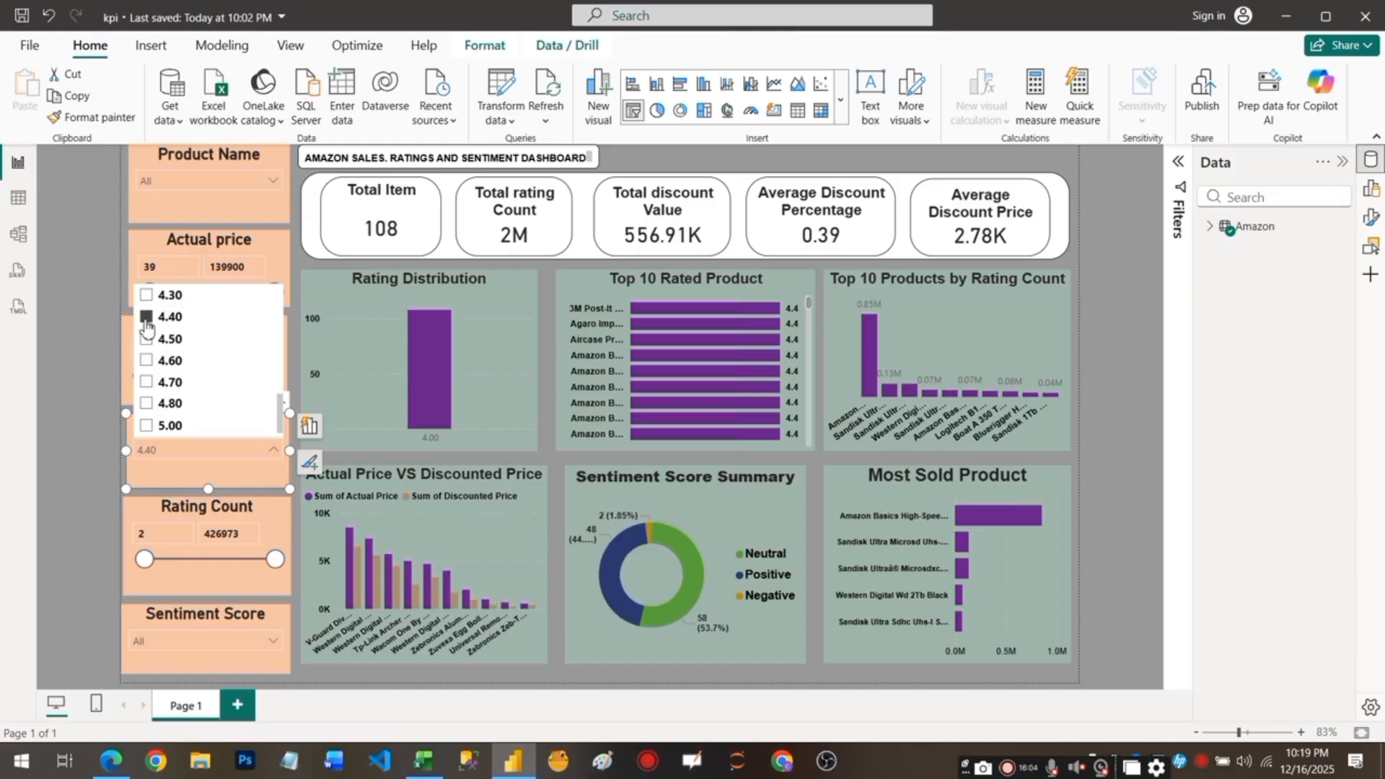
left_click(146, 321)
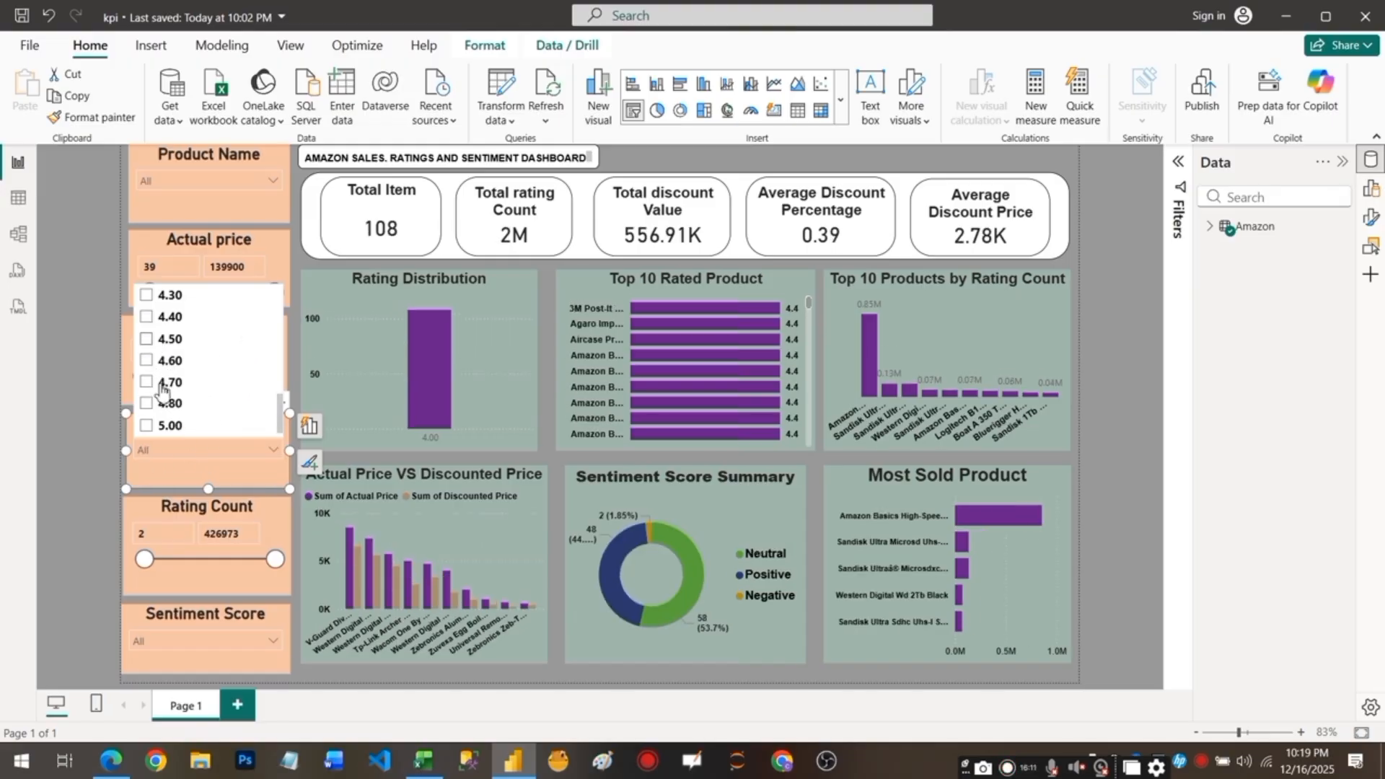
Test the Sentiment Score slicer with Positive, Neutral and Negative in turn, and clear the selection.
left_click(176, 634)
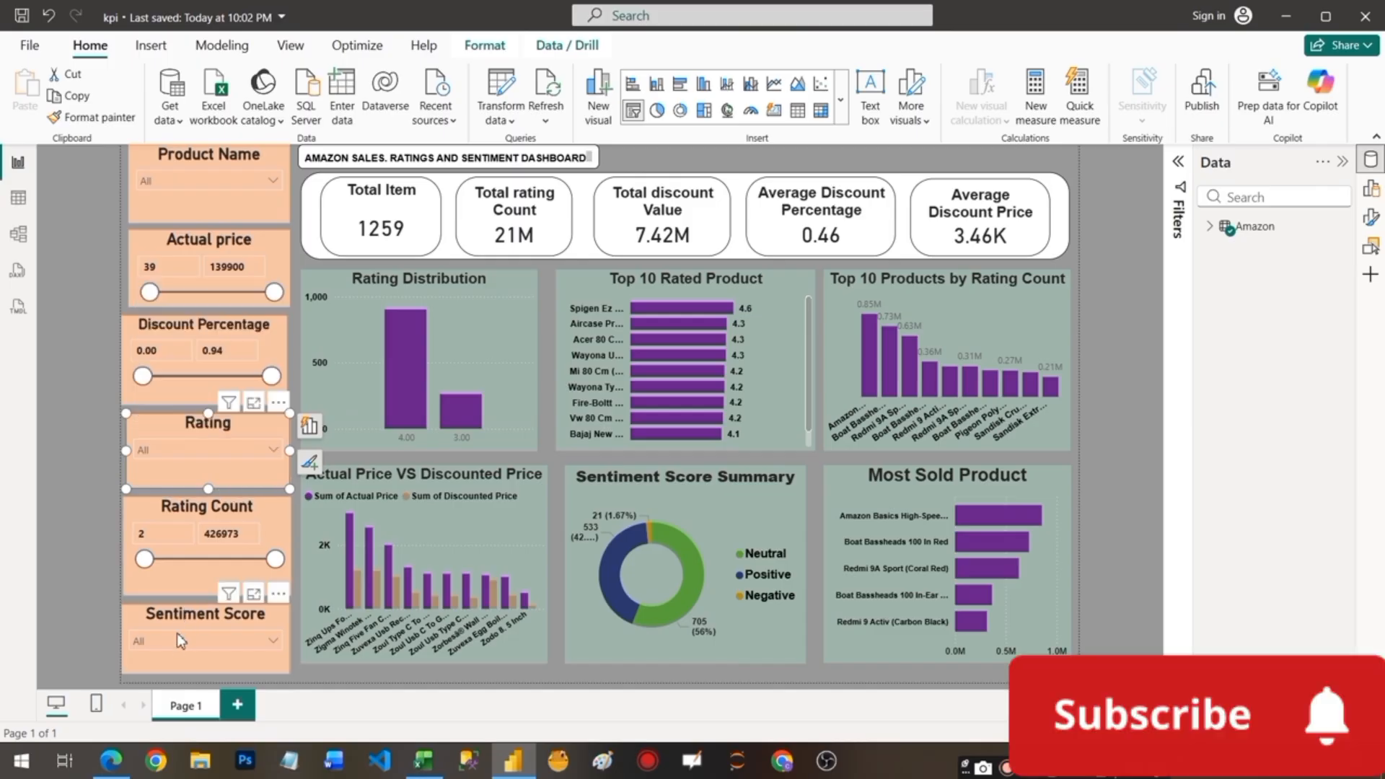
left_click(176, 633)
left_click(143, 532)
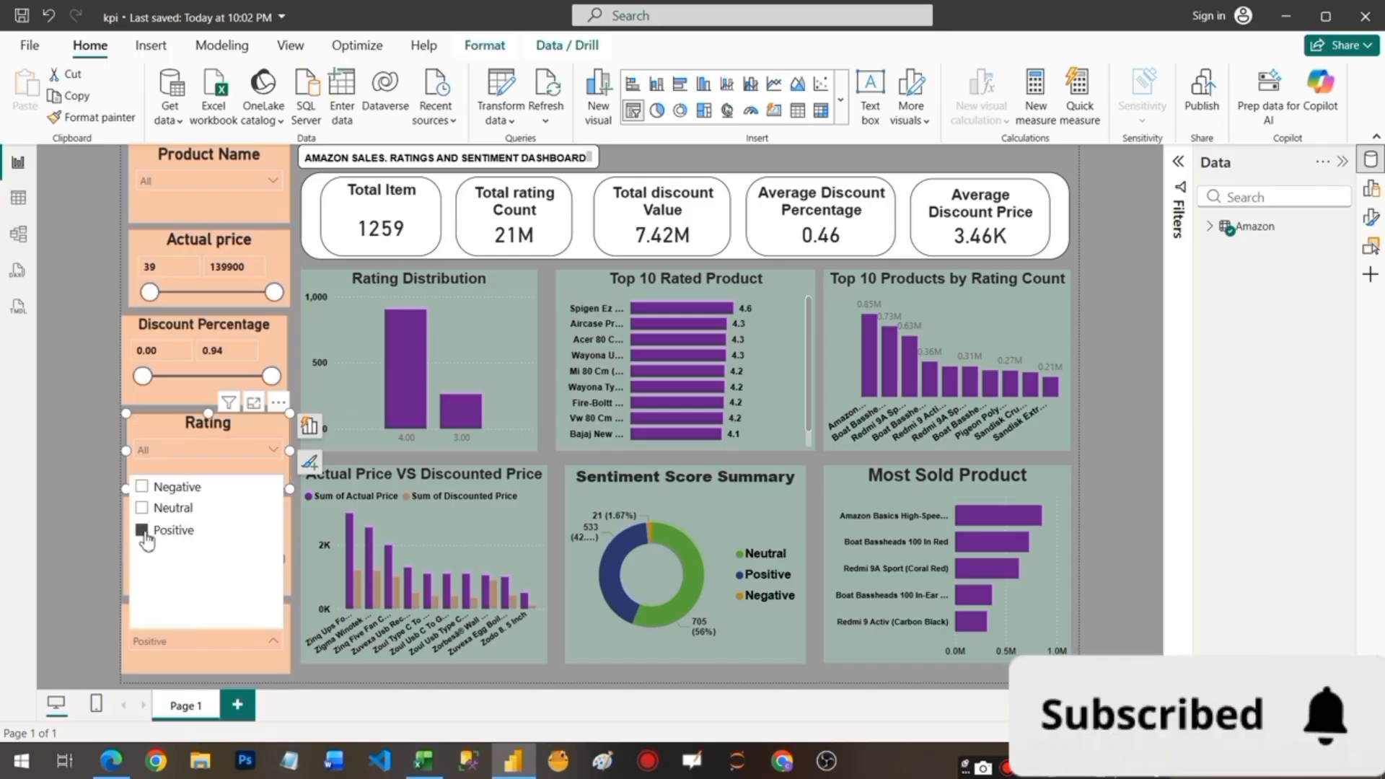
left_click(142, 509)
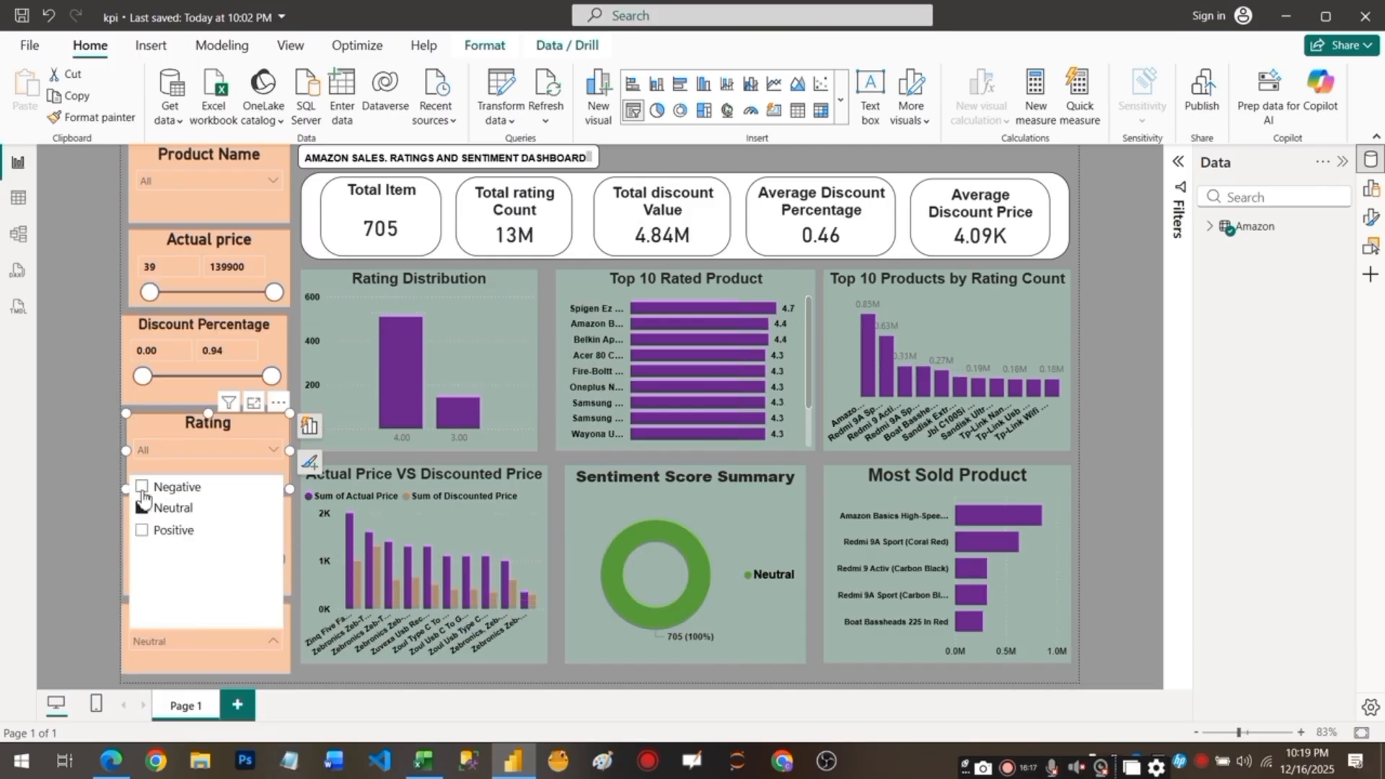
left_click(142, 489)
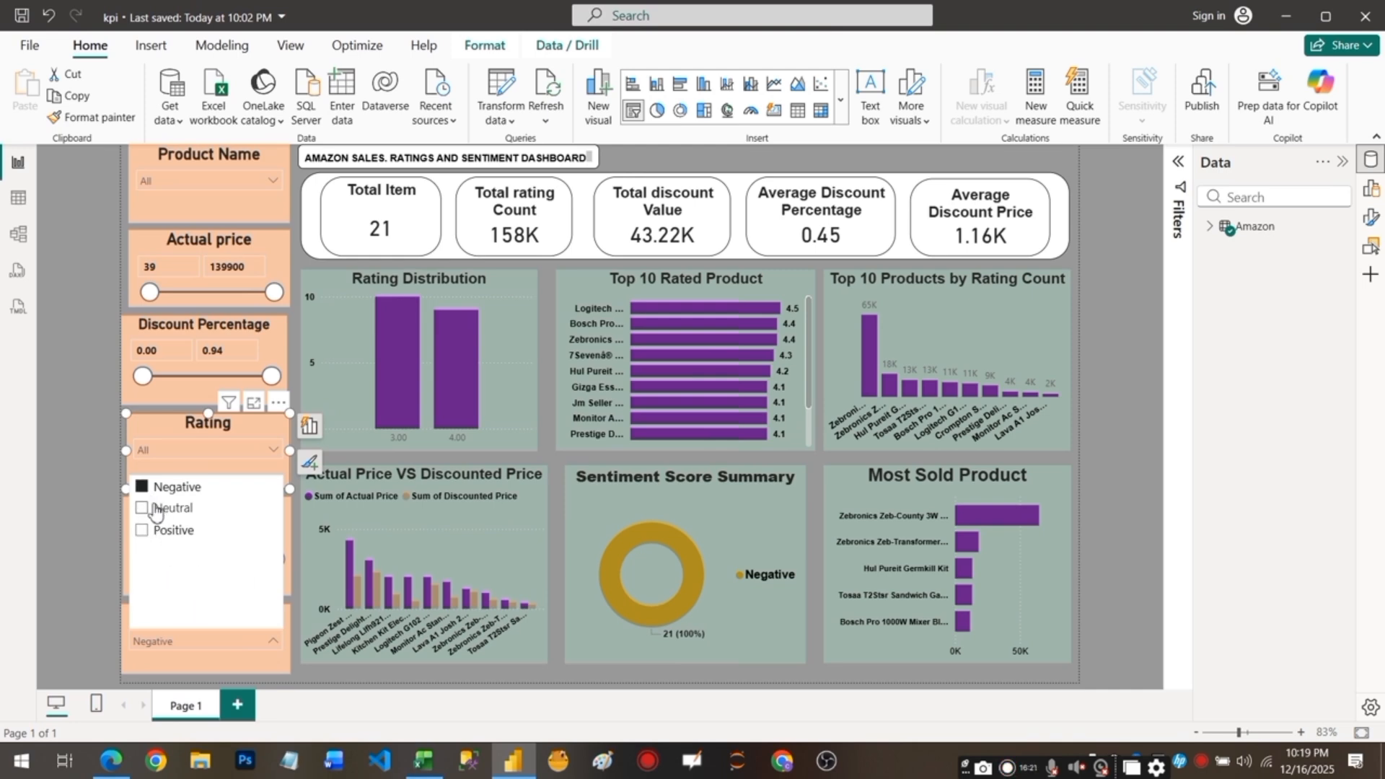
left_click(142, 530)
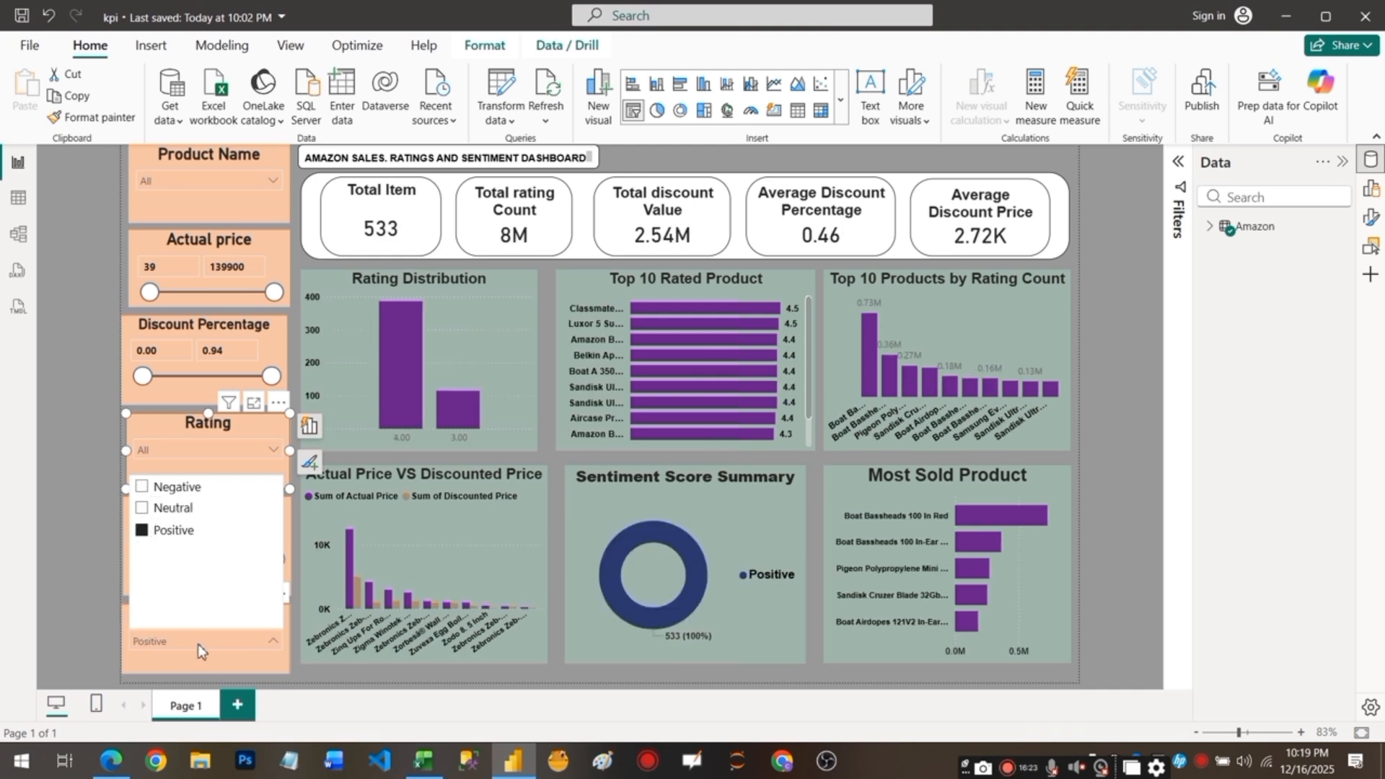
left_click(146, 535)
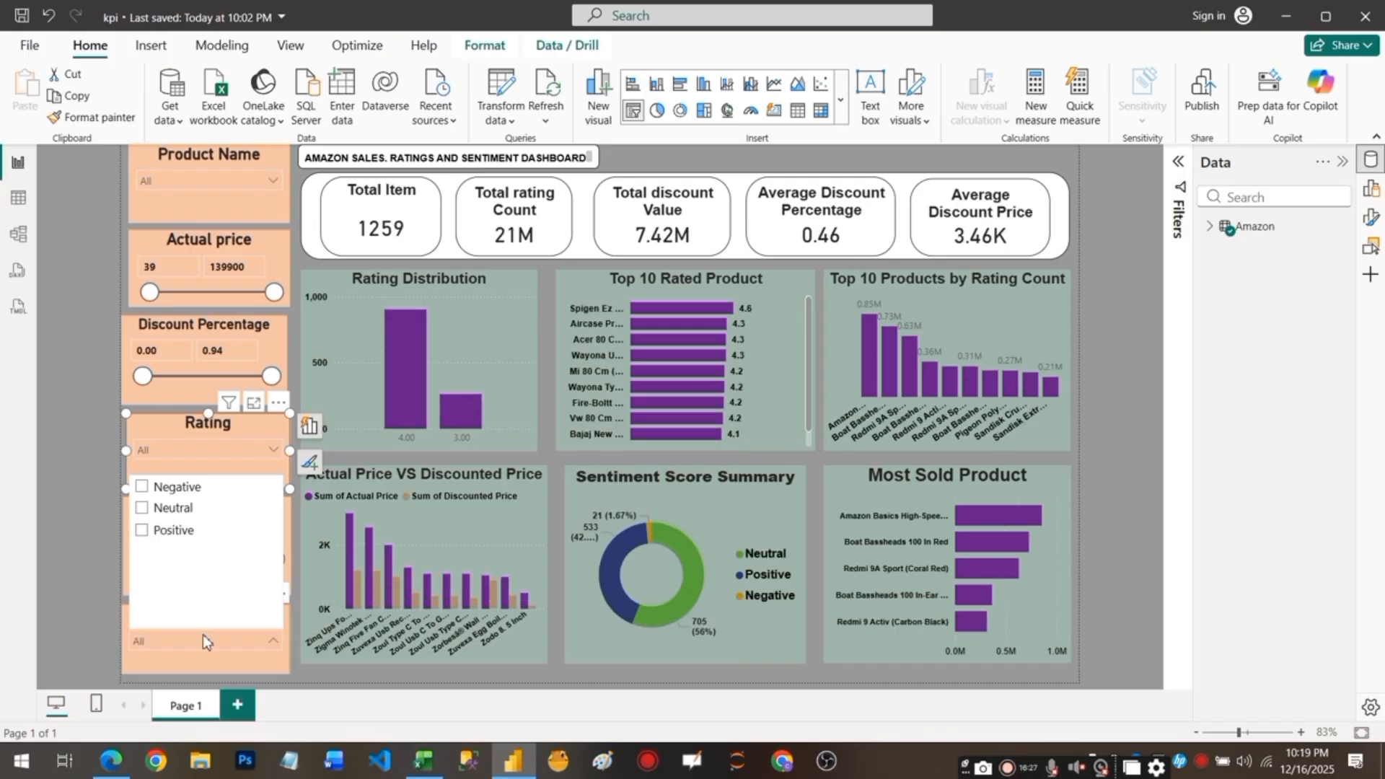
left_click(202, 633)
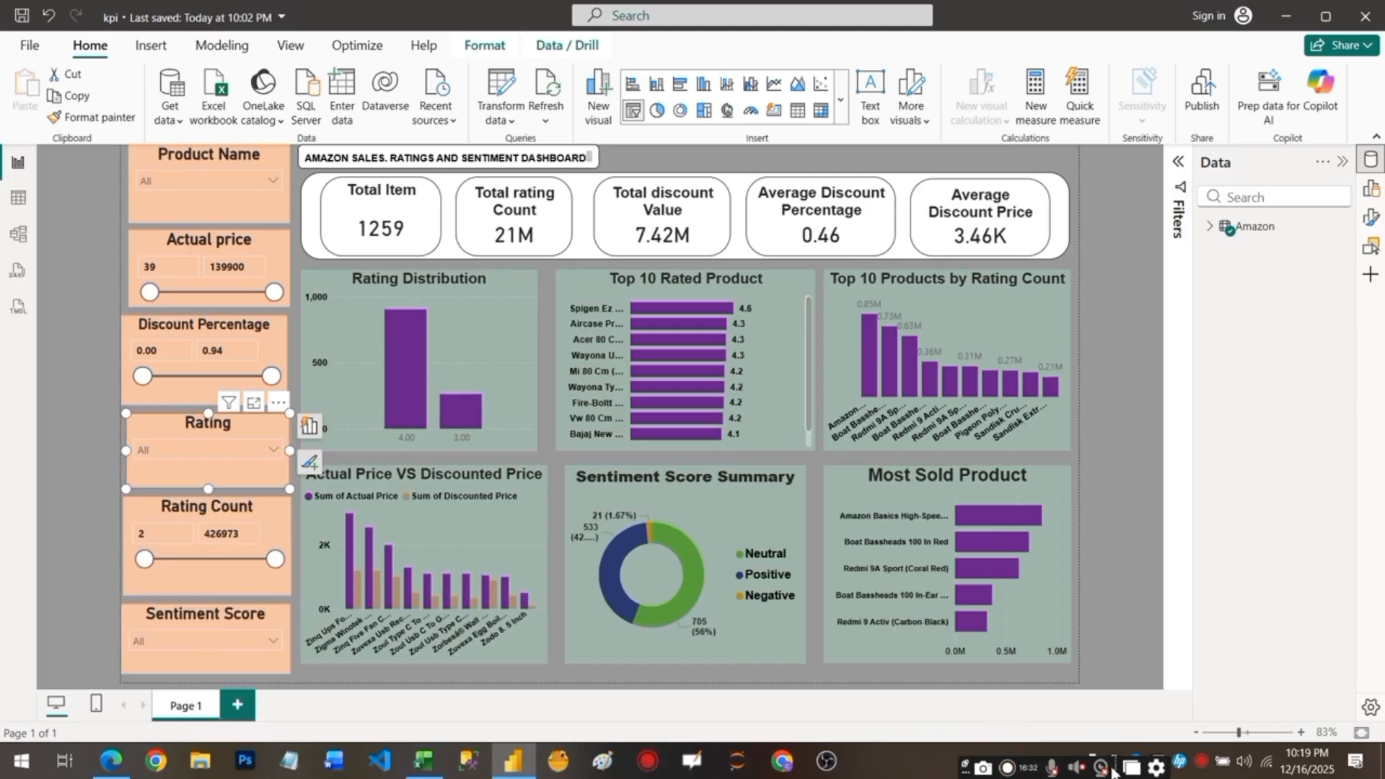